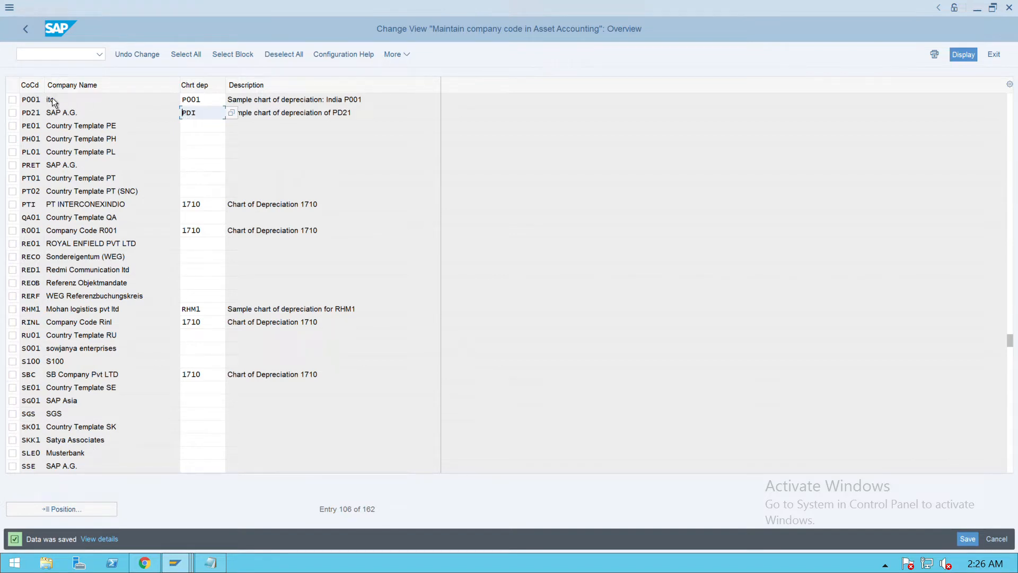
Step: Save the chart of depreciation assignments for the company codes and return to the implementation guide
click(967, 539)
click(967, 539)
click(33, 37)
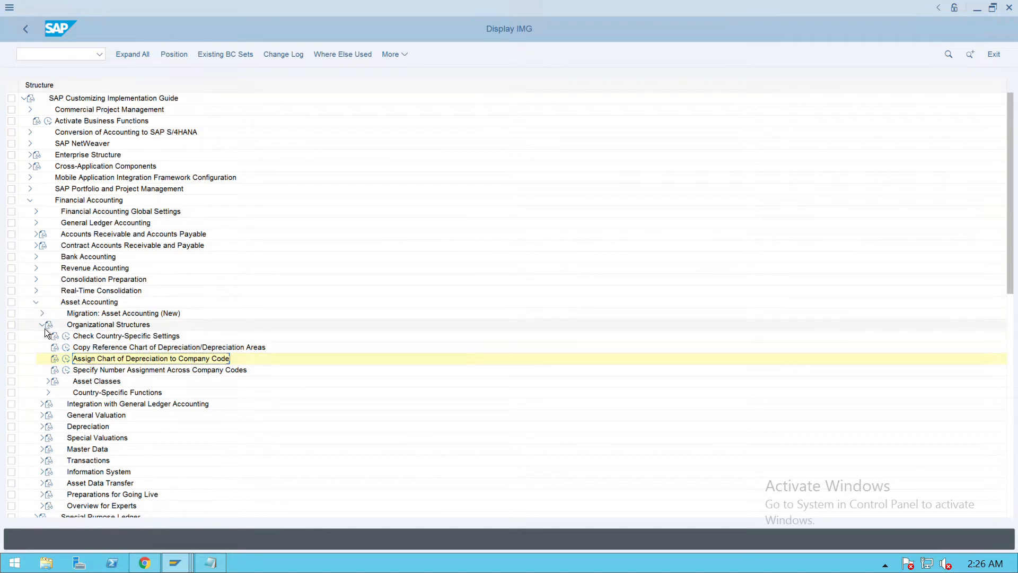
Step: Open Define Depreciation Areas for Foreign Currencies from the Currencies node under General Valuation in Asset Accounting
click(39, 307)
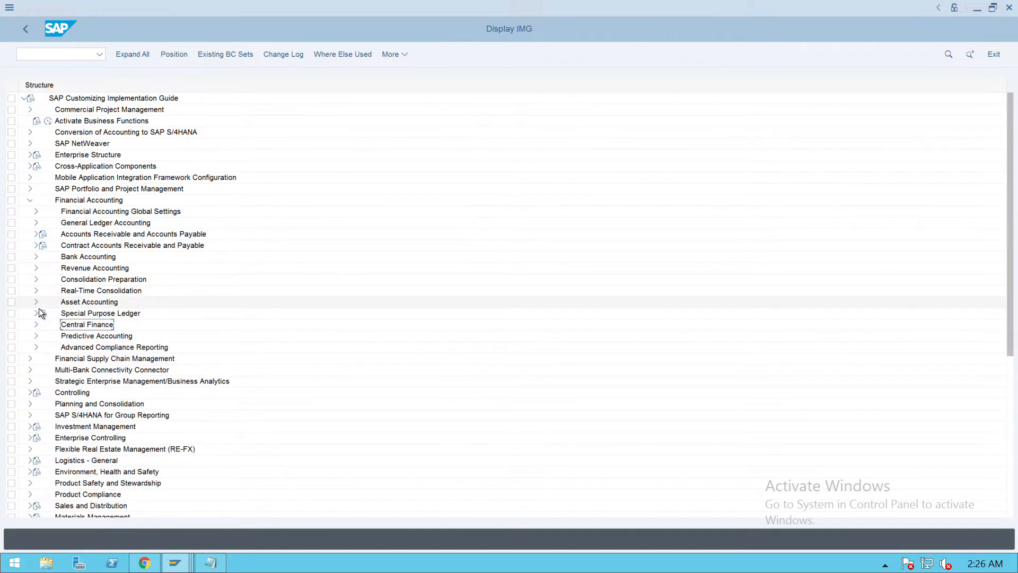
click(39, 307)
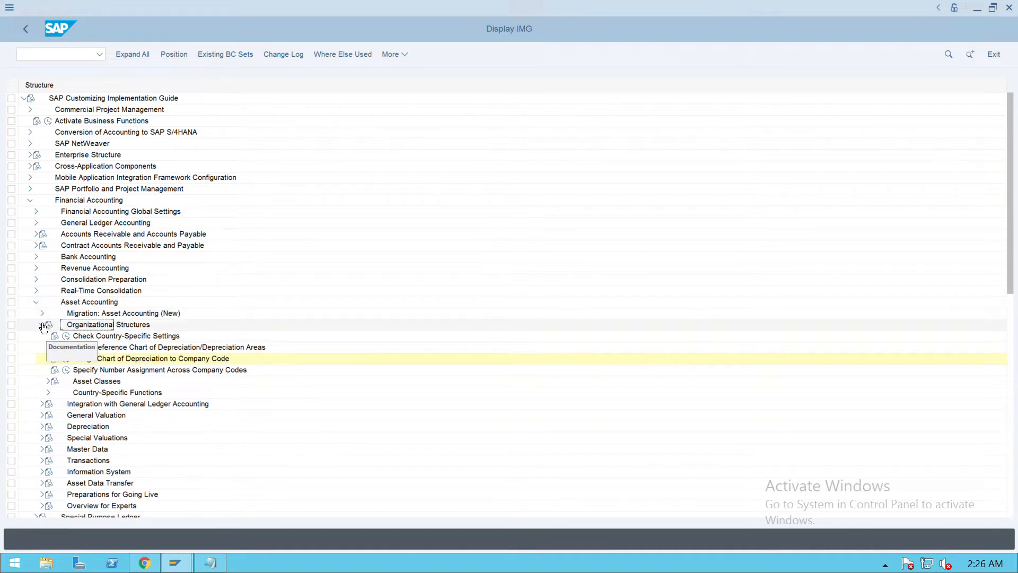
click(42, 324)
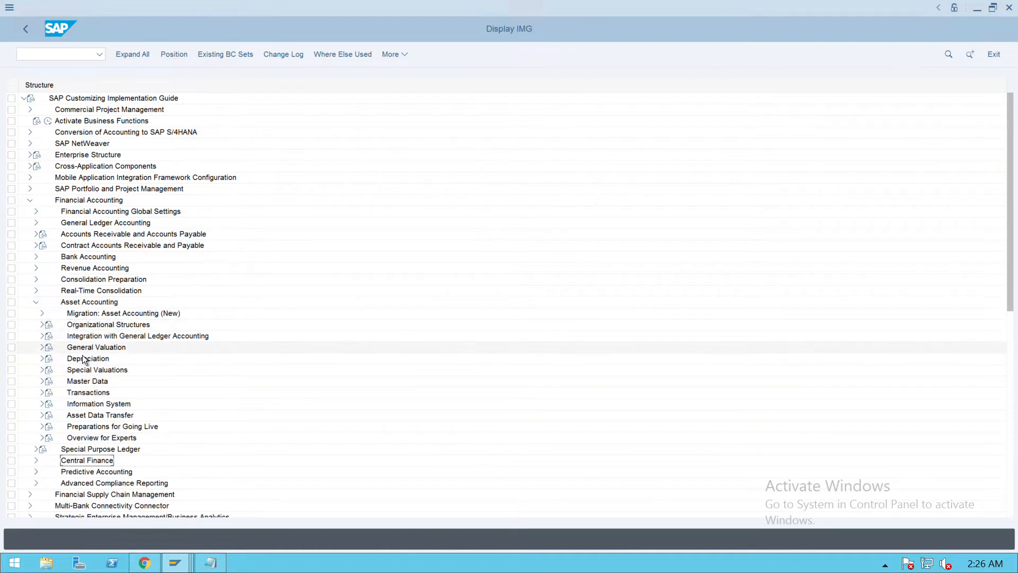
click(42, 348)
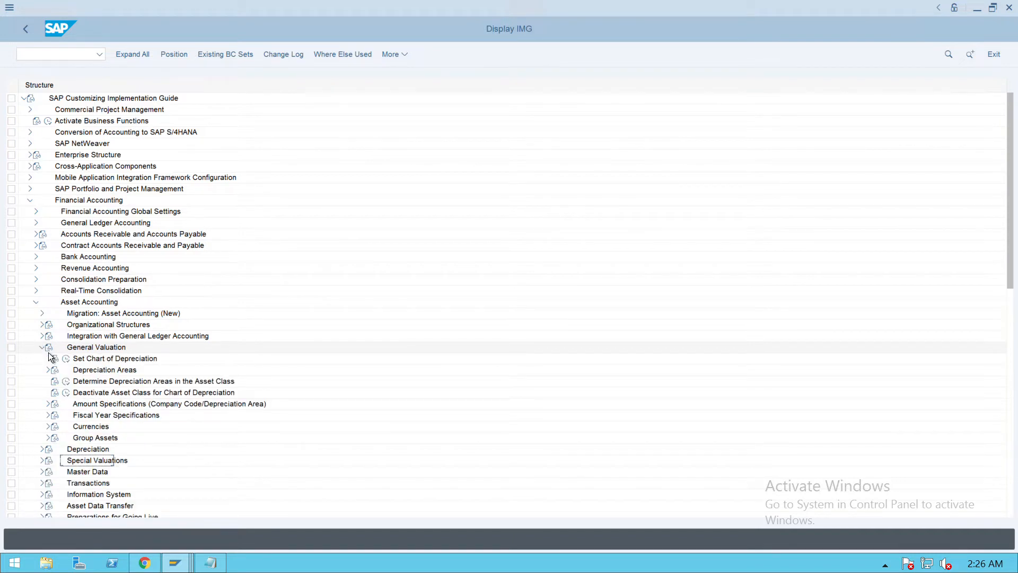
click(49, 426)
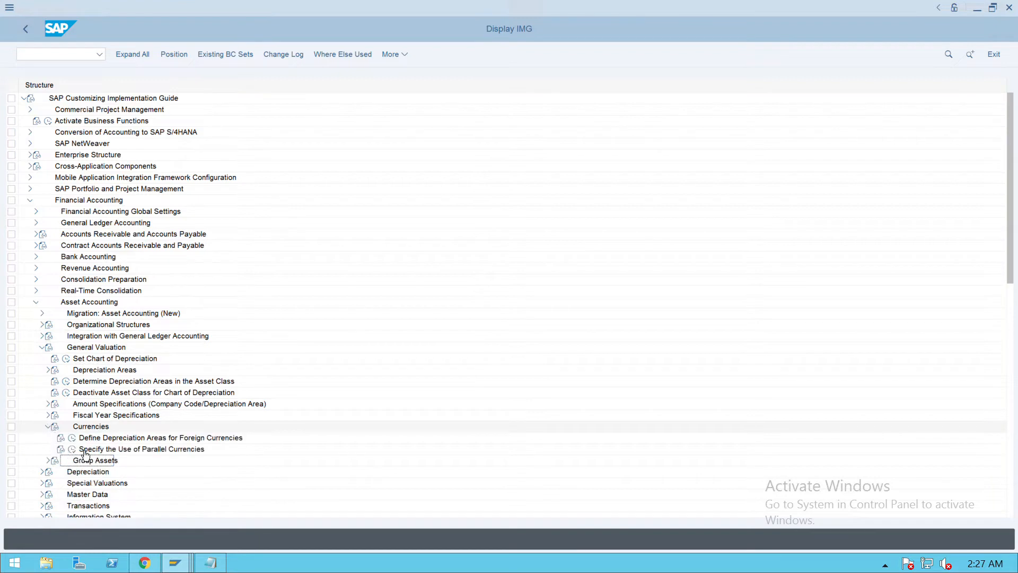
click(124, 441)
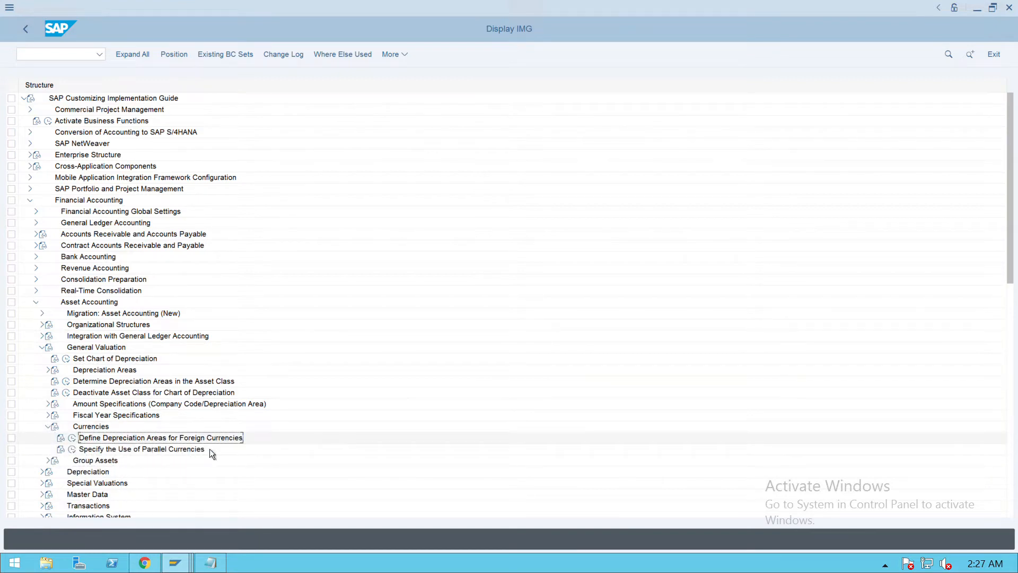
click(74, 439)
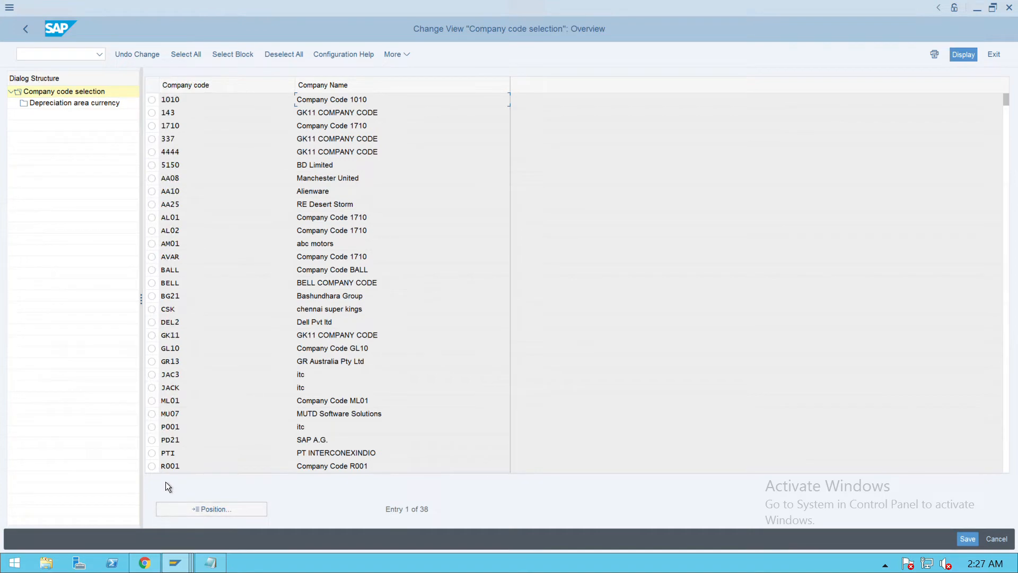
Step: Review the depreciation area currencies of company code P001 and return to the implementation guide
click(151, 426)
click(82, 112)
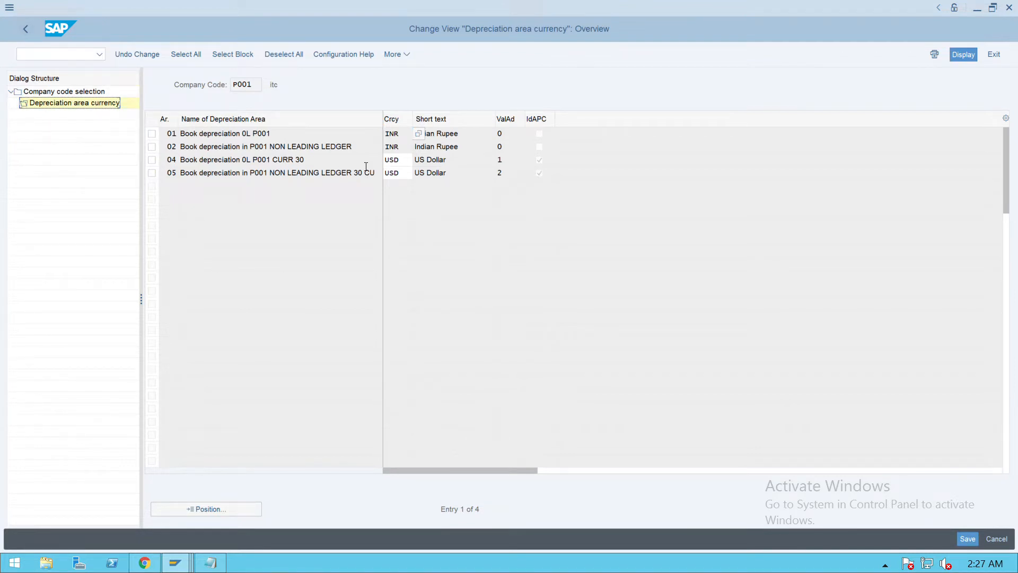
click(36, 33)
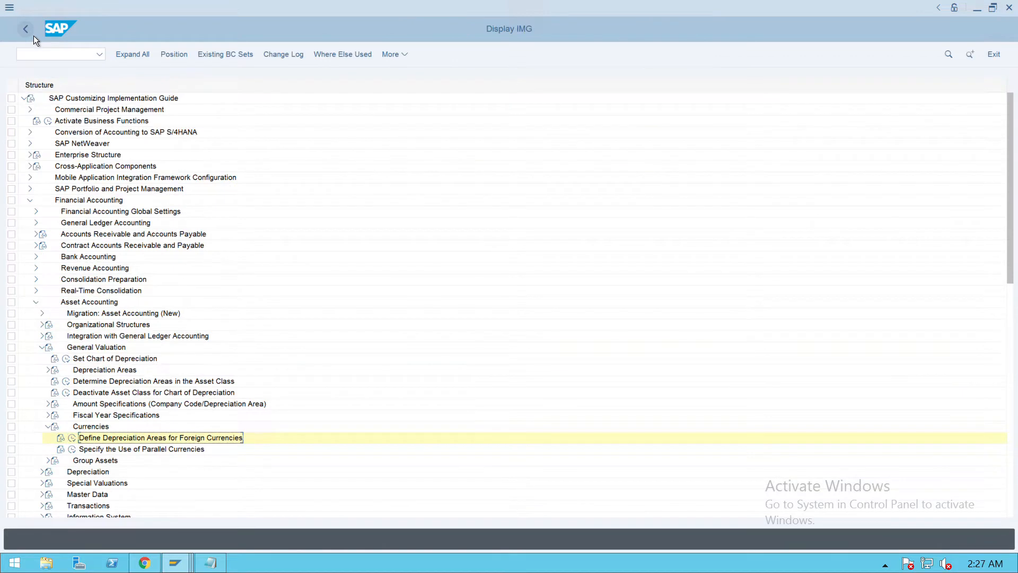
Step: Open Specify Account Determination from the Asset Classes node under Organizational Structures in Asset Accounting
click(49, 426)
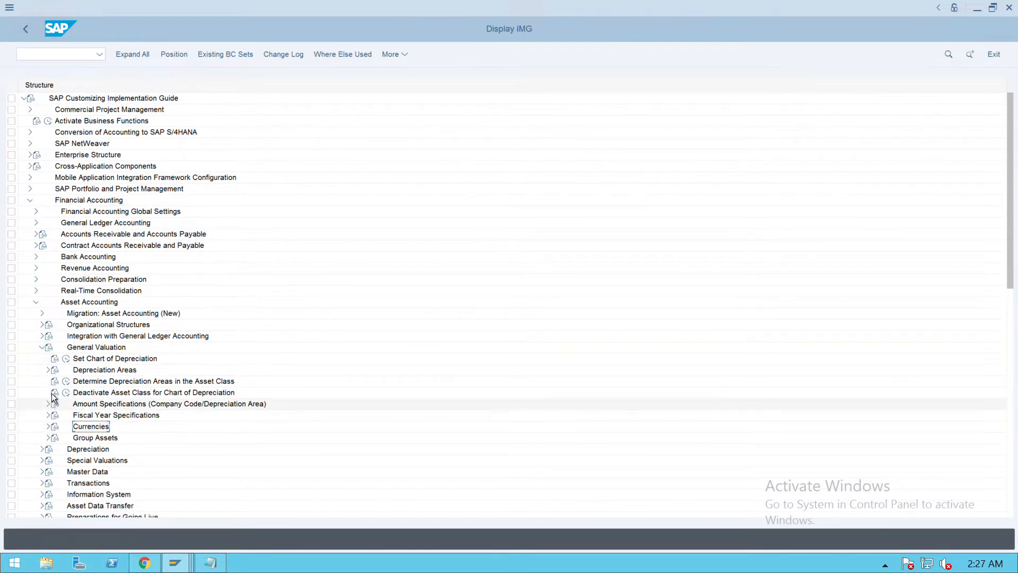
click(42, 348)
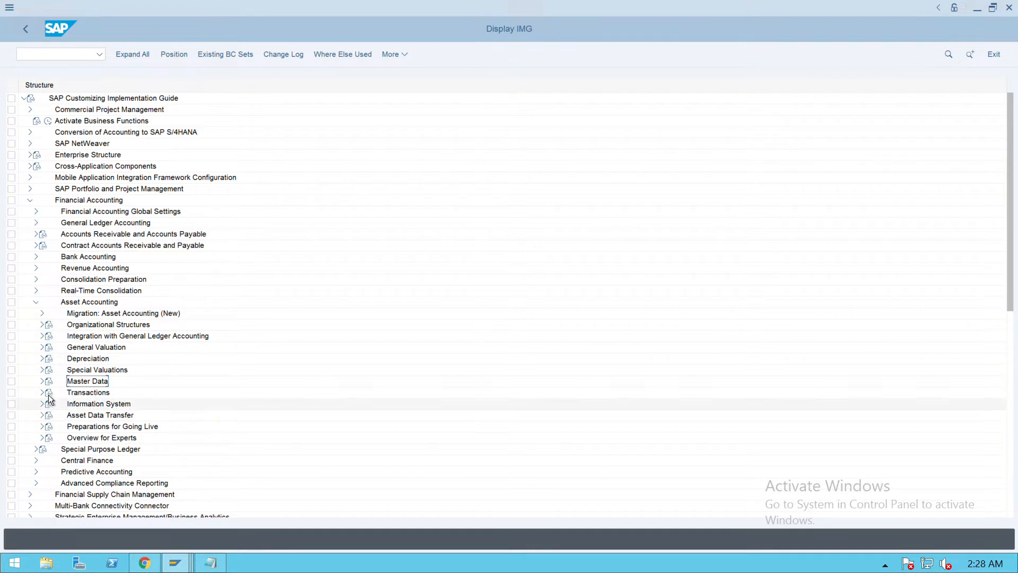
click(43, 325)
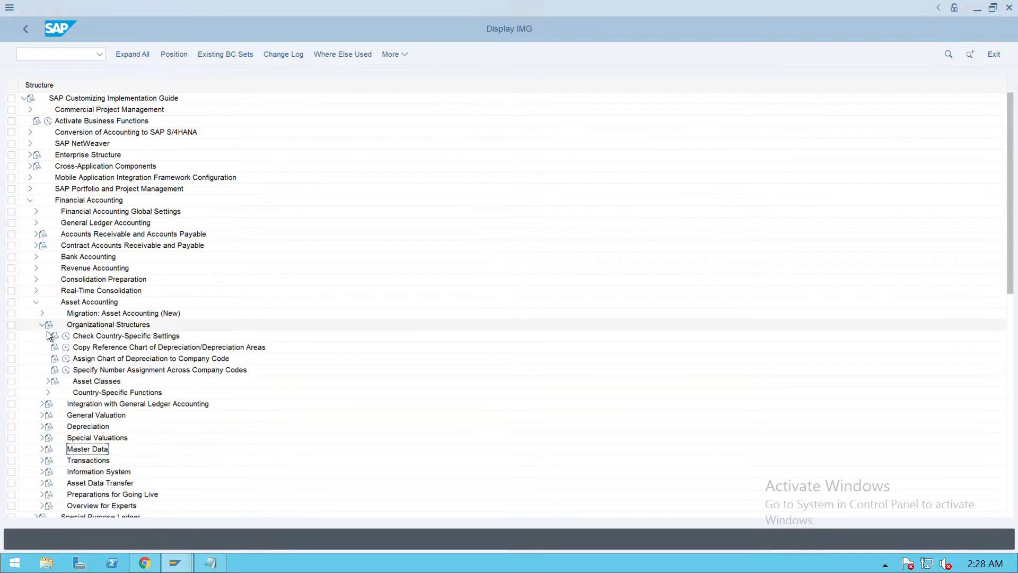
click(50, 383)
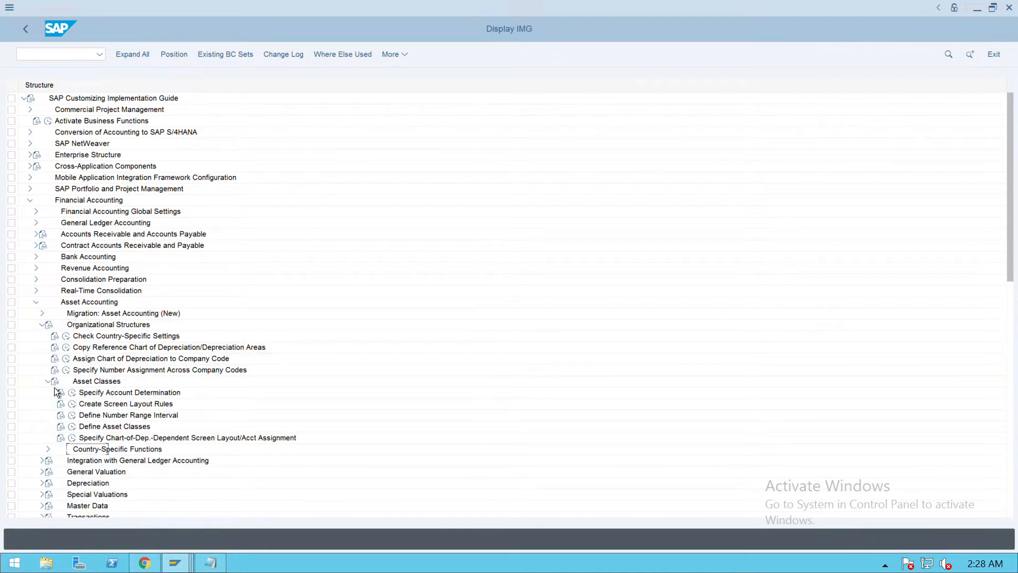
click(118, 401)
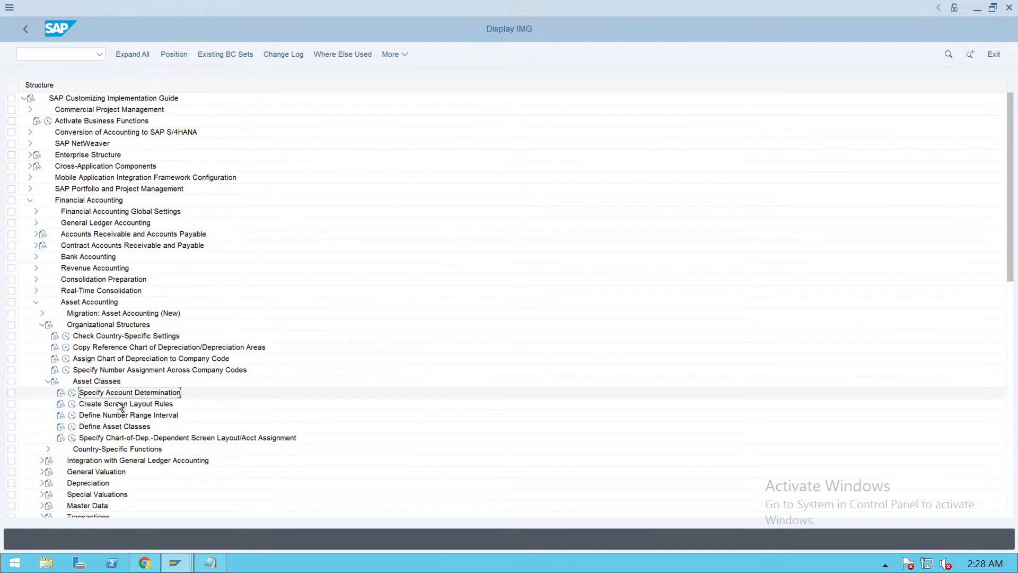
double_click(78, 400)
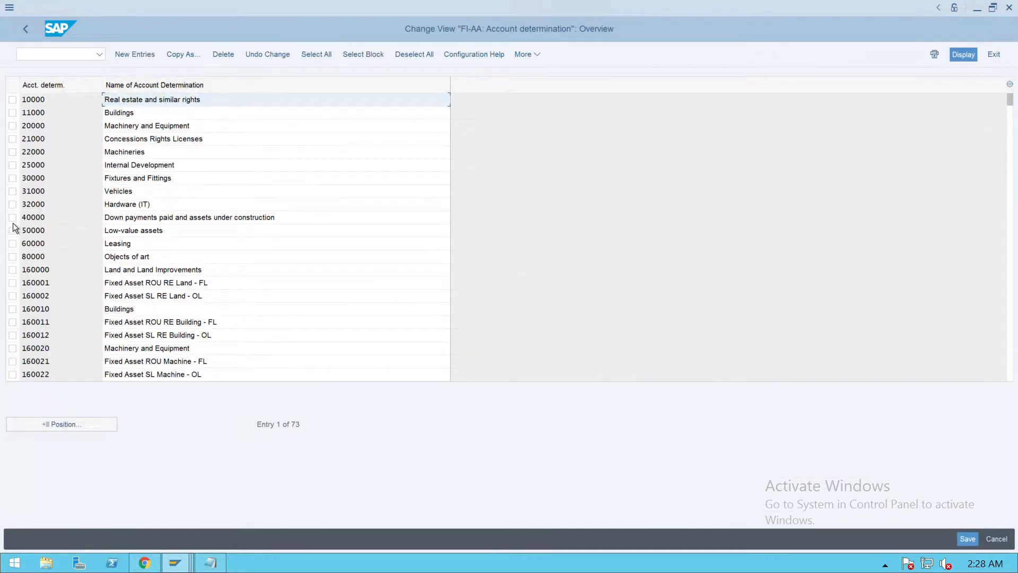
Step: Copy account determination 22000 (Machineries) and set the copy's account determination key to p001
click(19, 158)
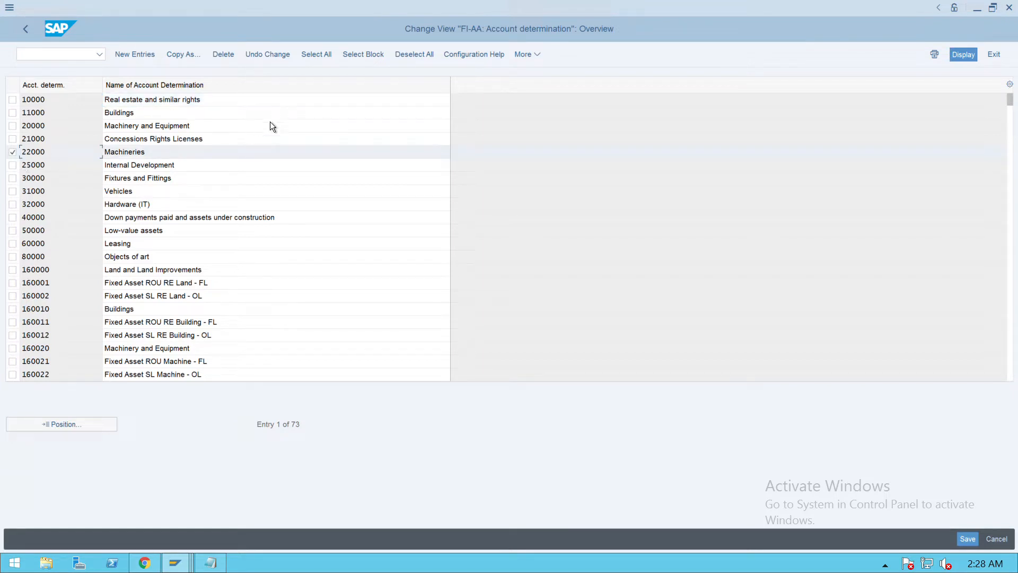
click(179, 58)
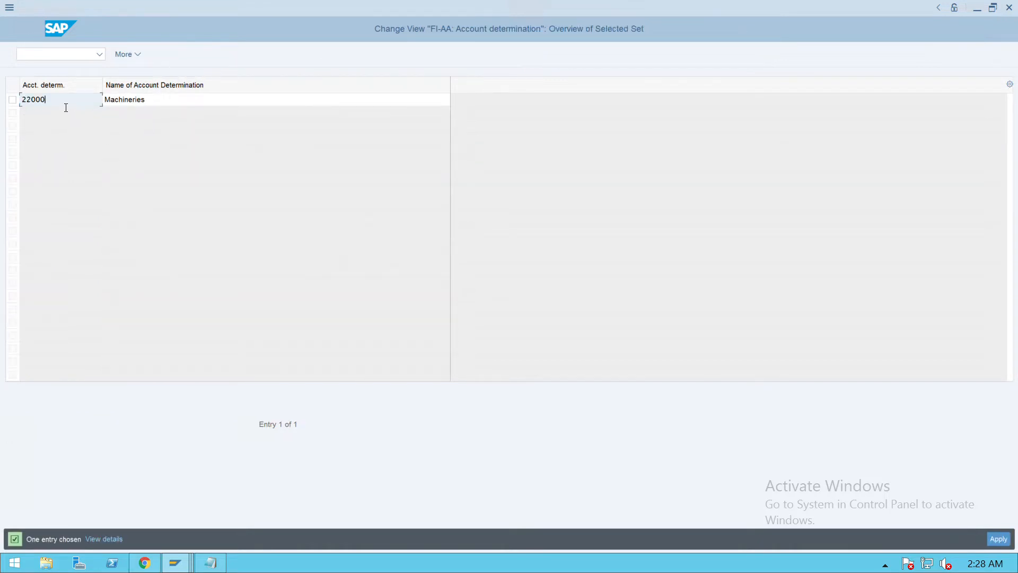
key(BackSpace)
key(BackSpace)
key(BackSpace)
key(BackSpace)
key(BackSpace)
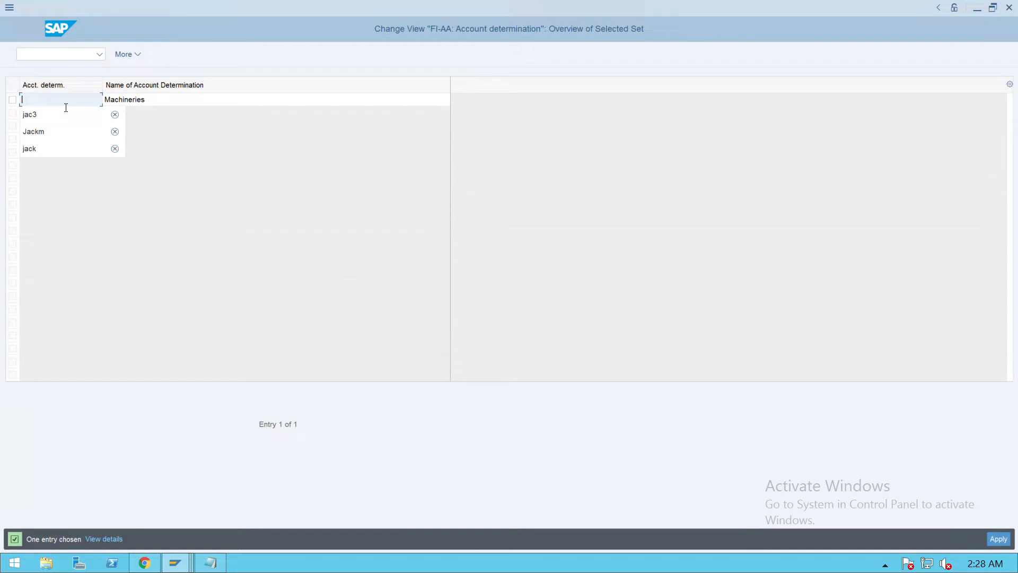
text(p001)
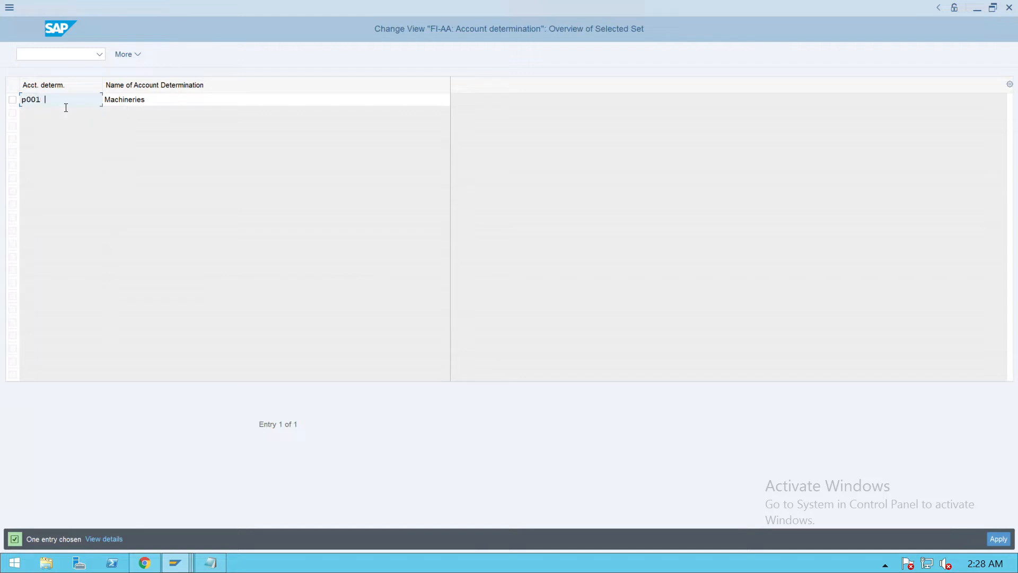
Step: Name the copied account determination "Machineries p001", save it and return to the implementation guide
click(185, 106)
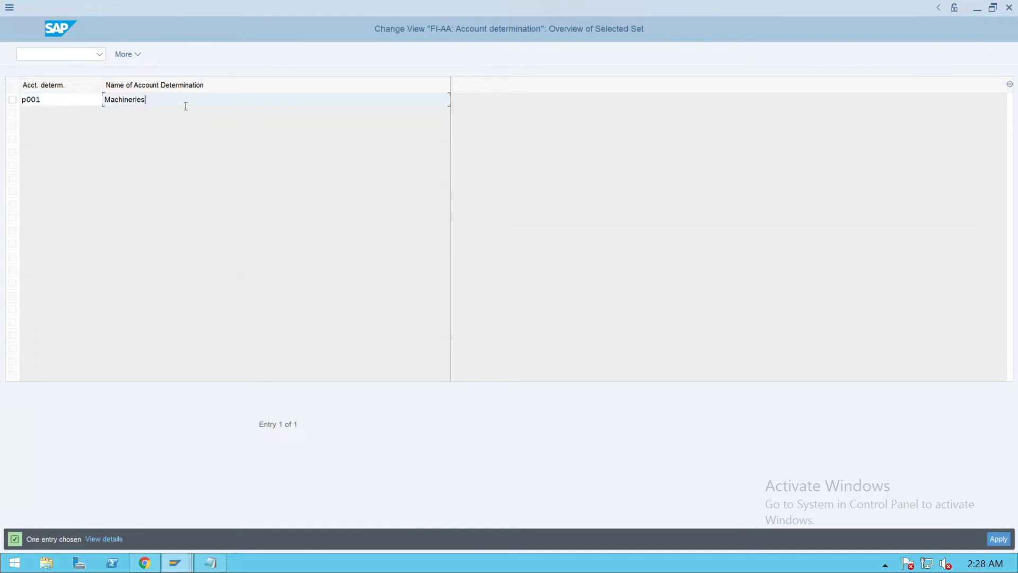
text(p001)
click(70, 107)
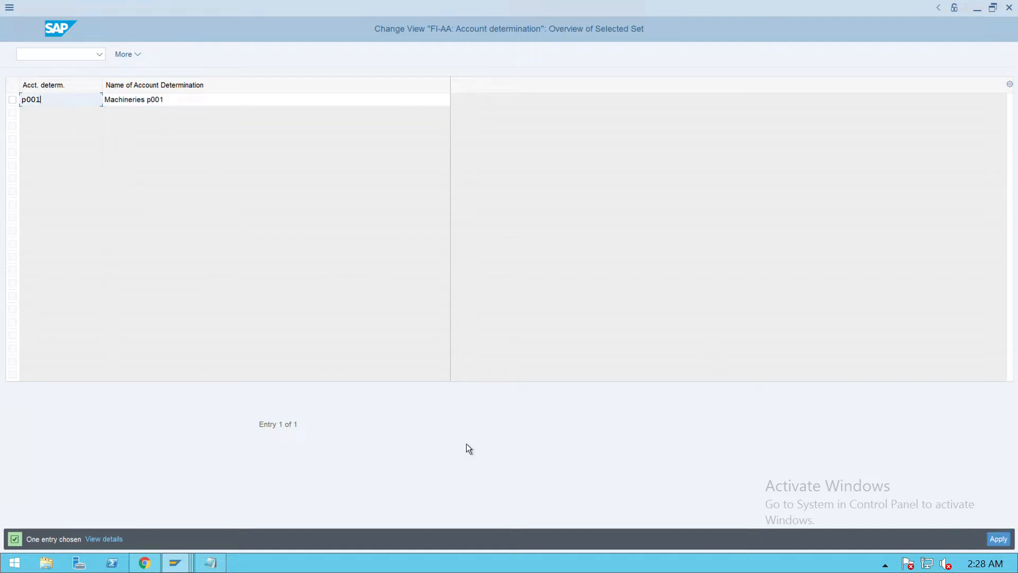
key(Return)
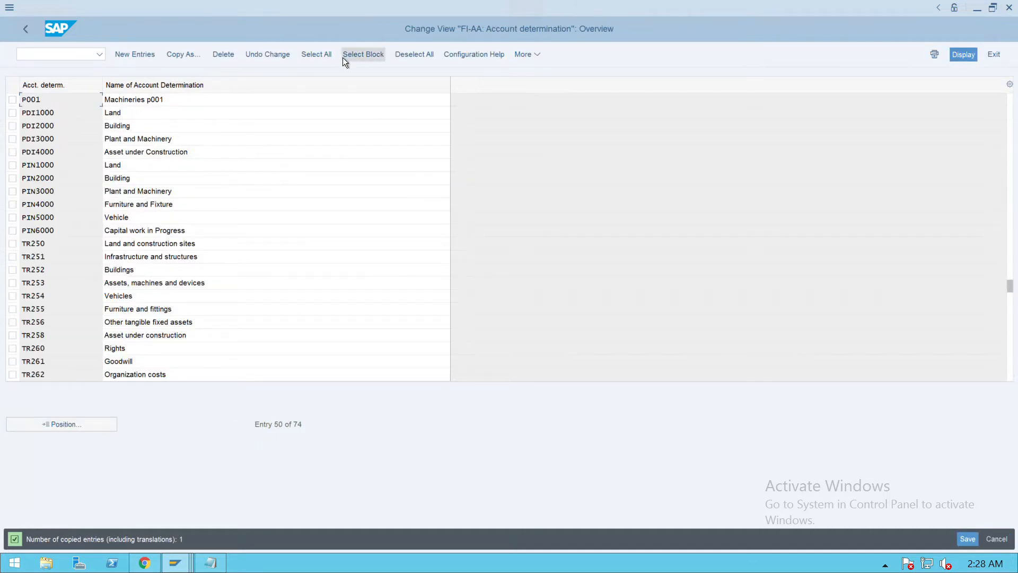
click(967, 539)
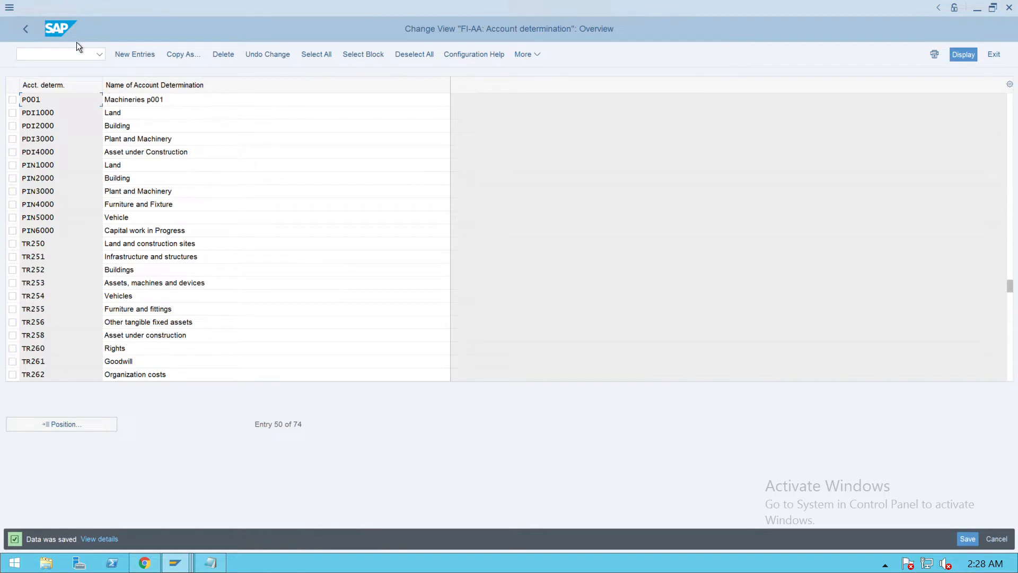
click(33, 34)
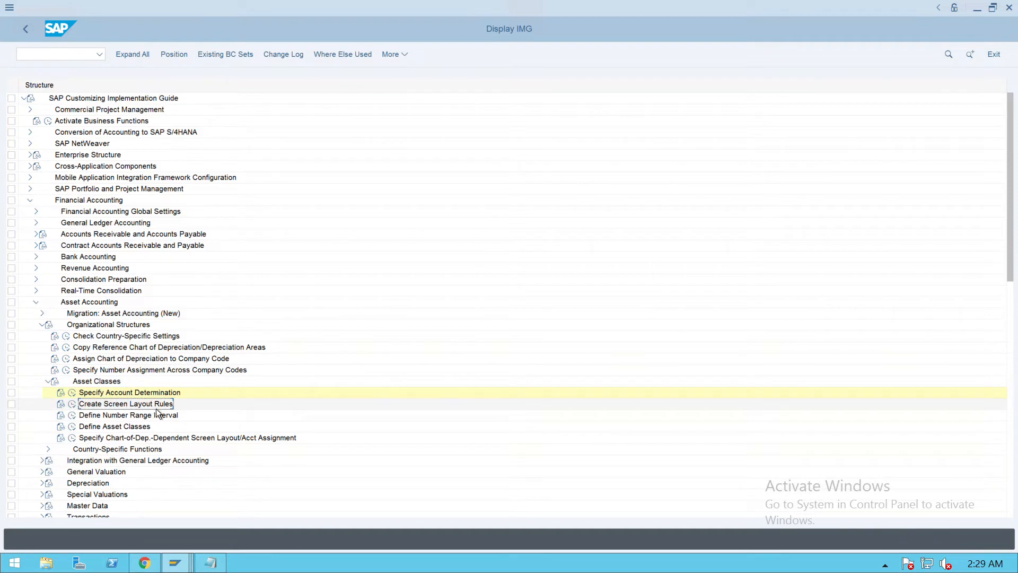
Step: In Create Screen Layout Rules, copy rule 2100 (Machineries) and set the copy's key to p001
click(73, 405)
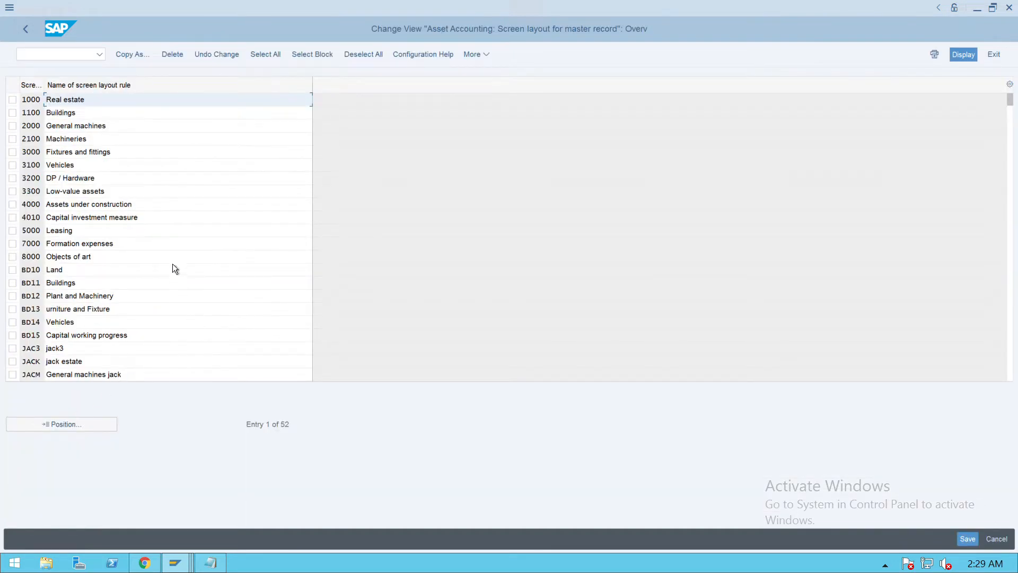
click(22, 140)
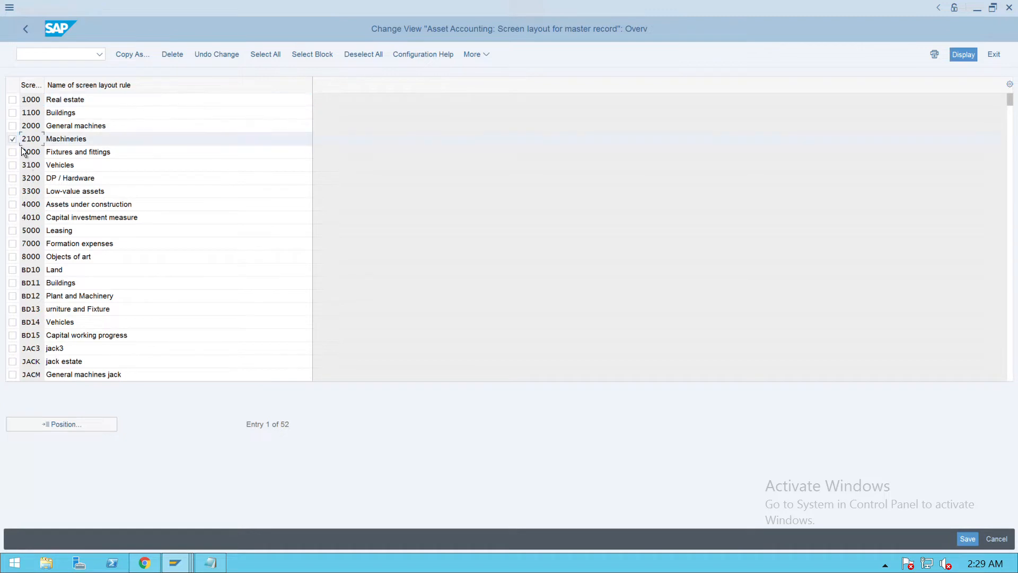
click(140, 59)
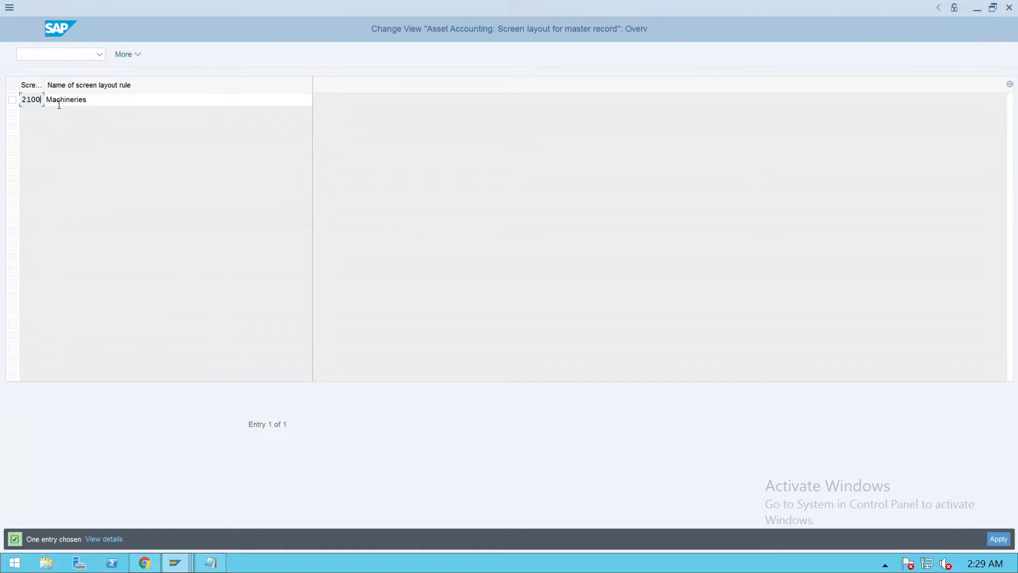
key(BackSpace)
key(BackSpace)
key(BackSpace)
key(BackSpace)
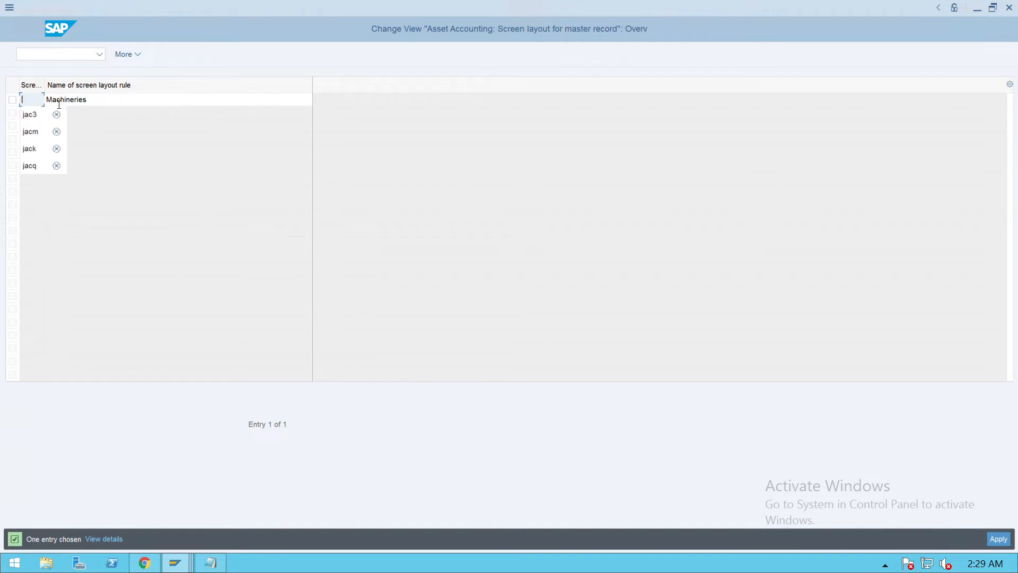
text(p001)
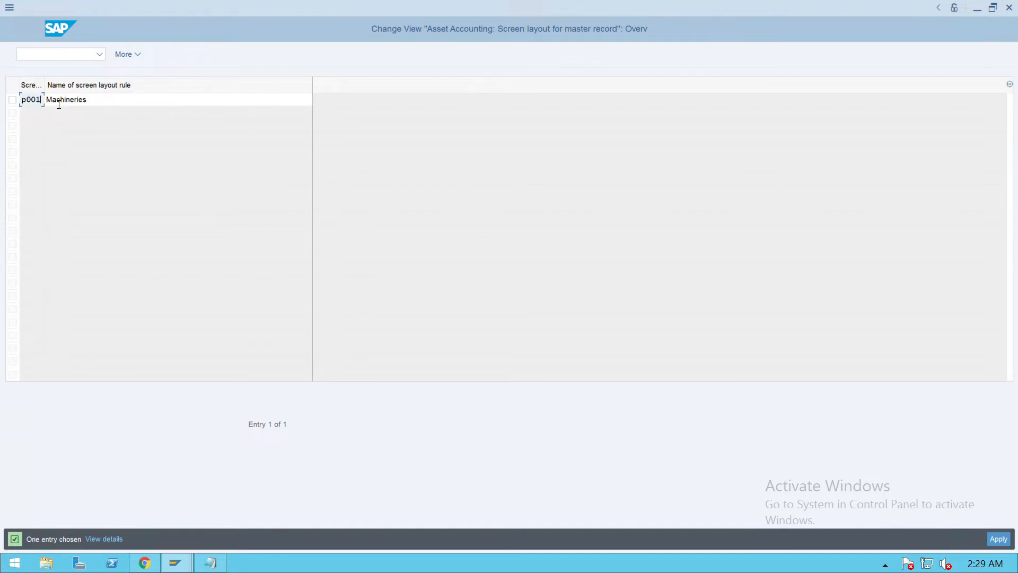
Step: Name the copied screen layout rule "Machineries p001", save it and return to the implementation guide
key(Tab)
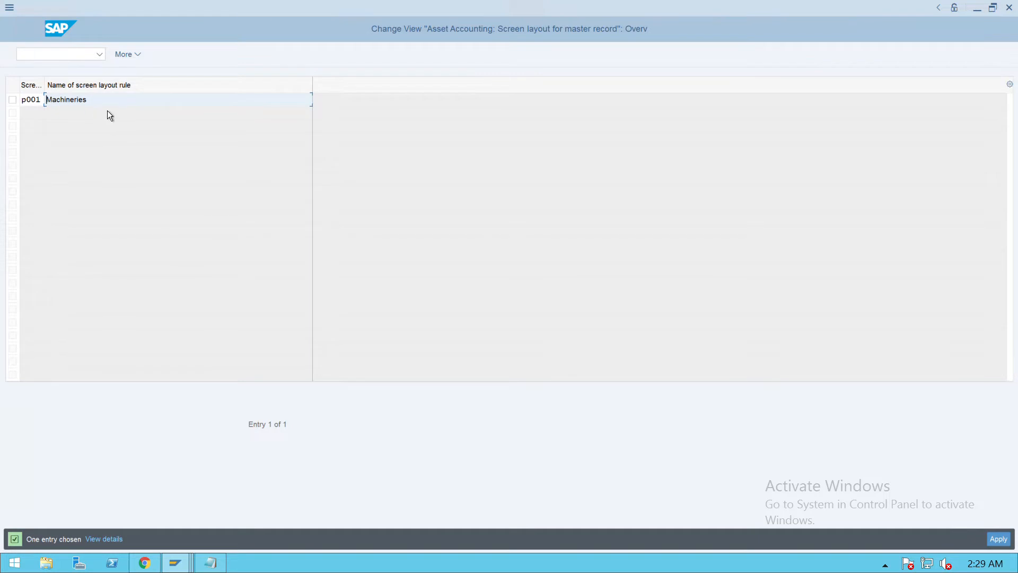
text(p001)
key(Return)
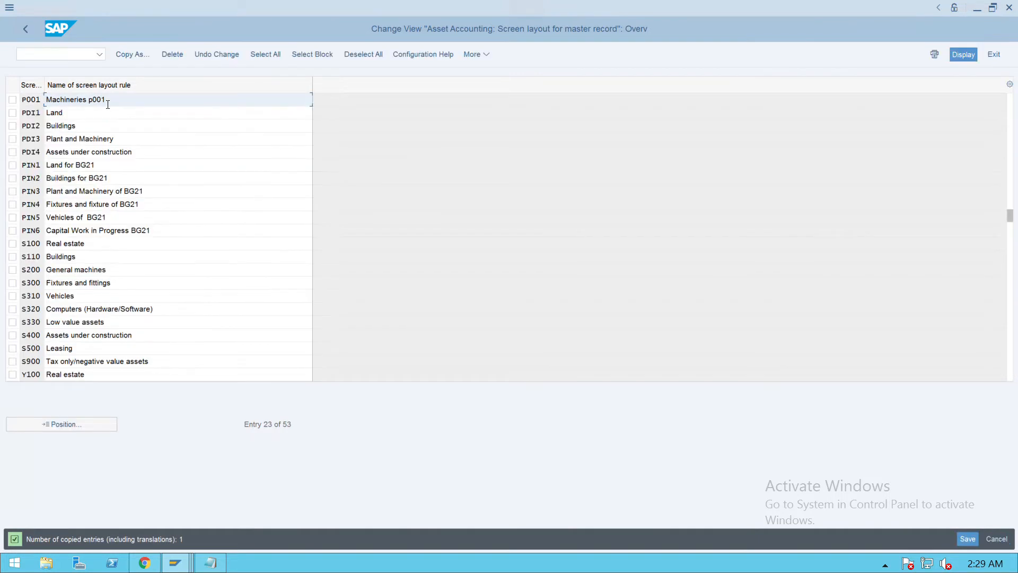
click(968, 540)
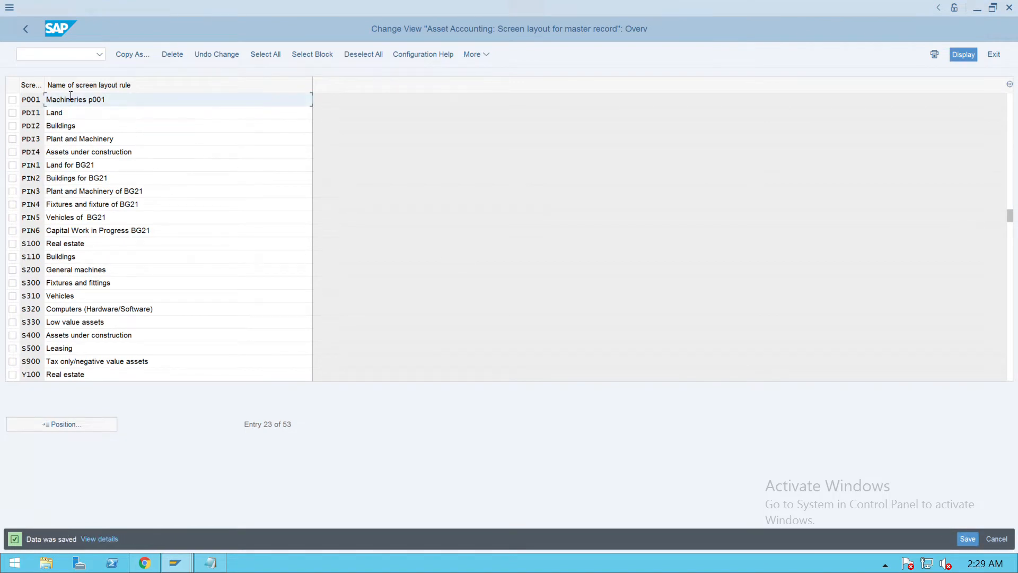
click(34, 36)
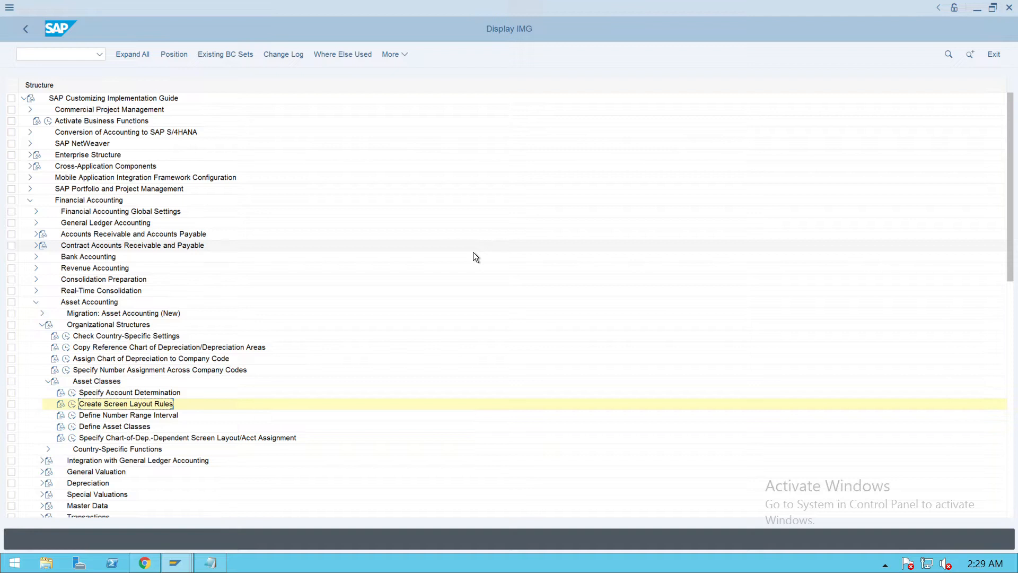
Step: Open Define Number Range Interval and bring up the asset number intervals of company code p001 for changing
click(72, 416)
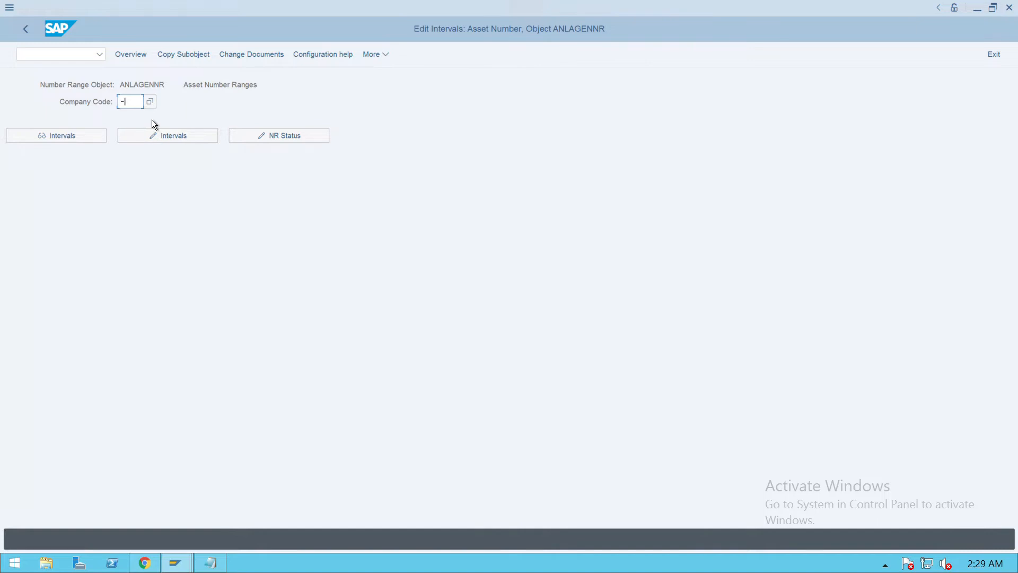
text(p001)
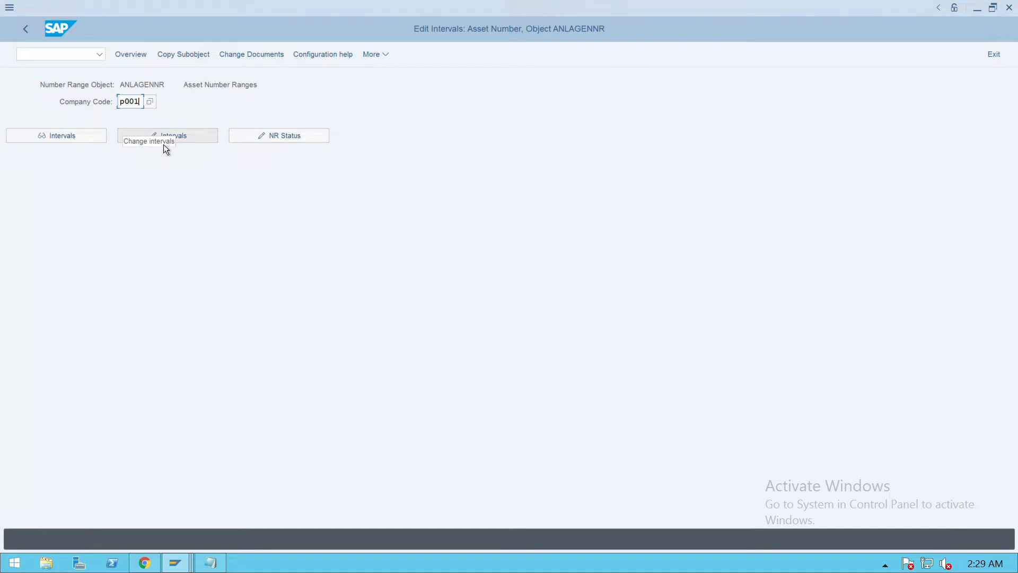
click(179, 143)
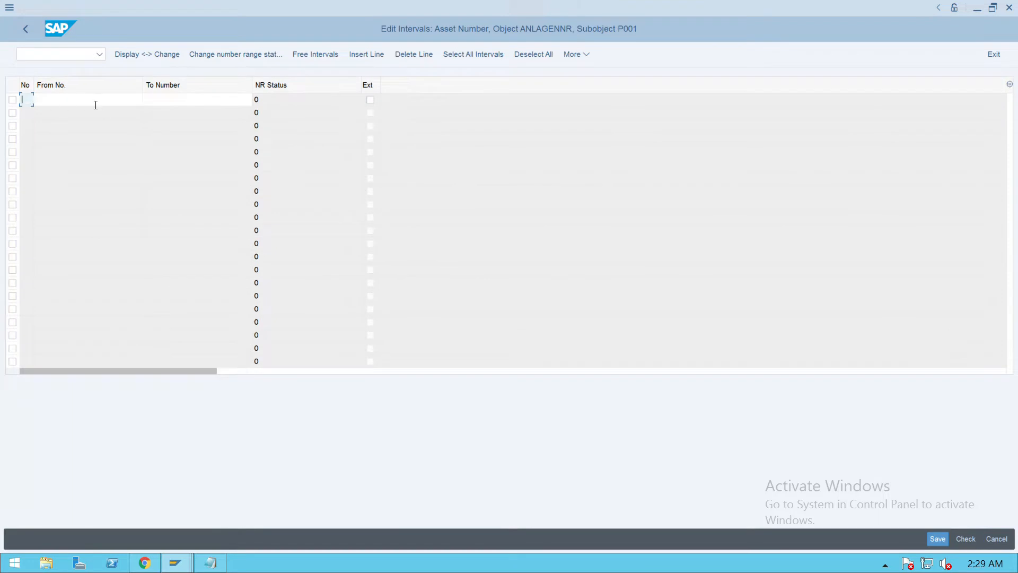
Step: Add number range interval p0 from 100000 to 199999, save it and return to the implementation guide
text(p0)
click(95, 105)
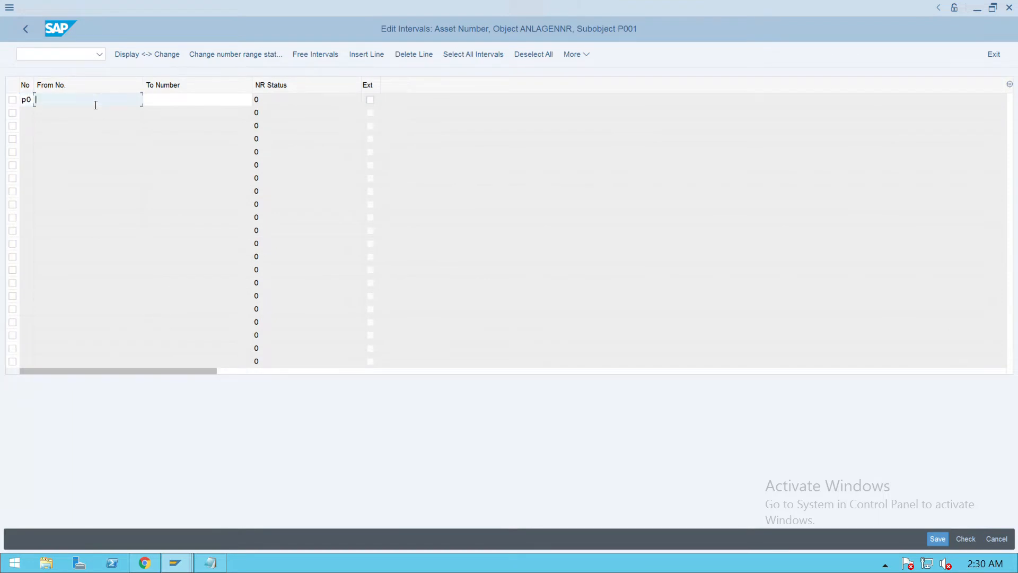
text(1)
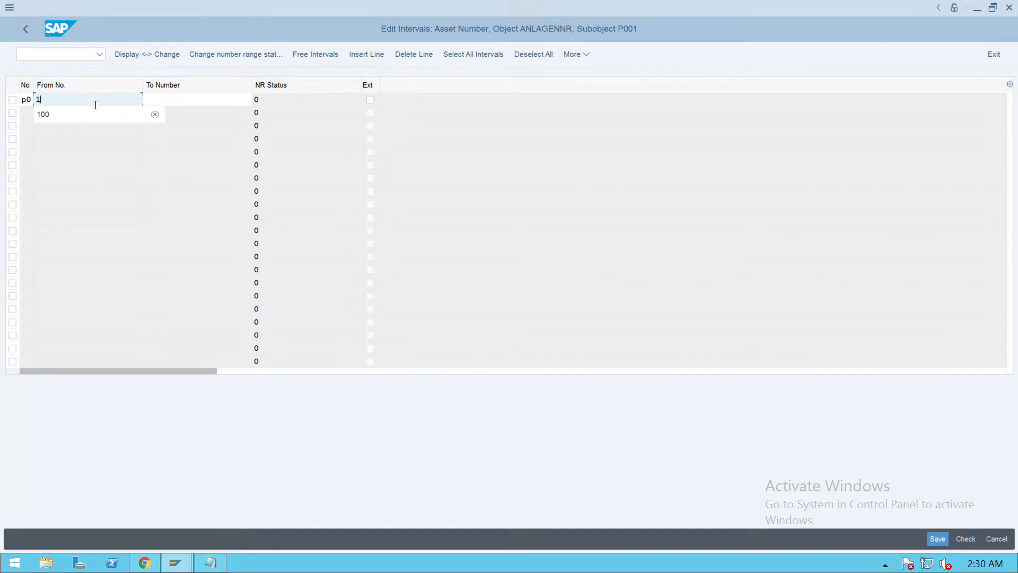
text(00000)
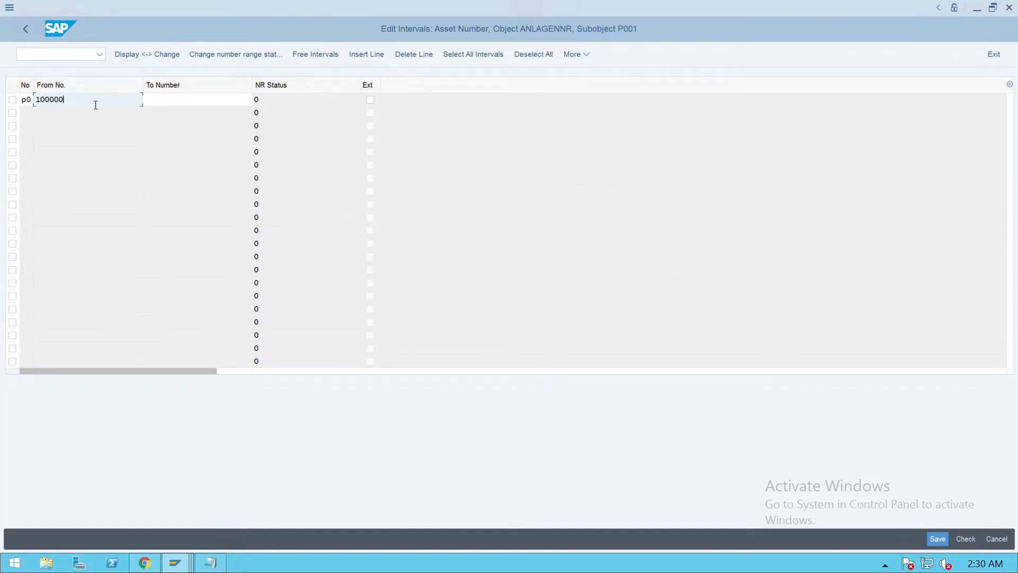
key(Tab)
text(199999)
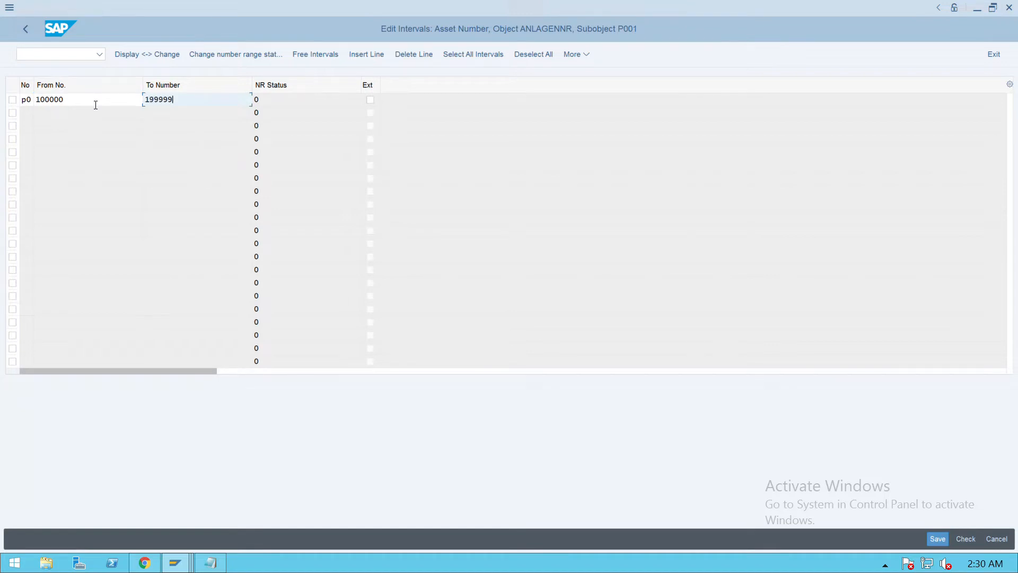
key(Return)
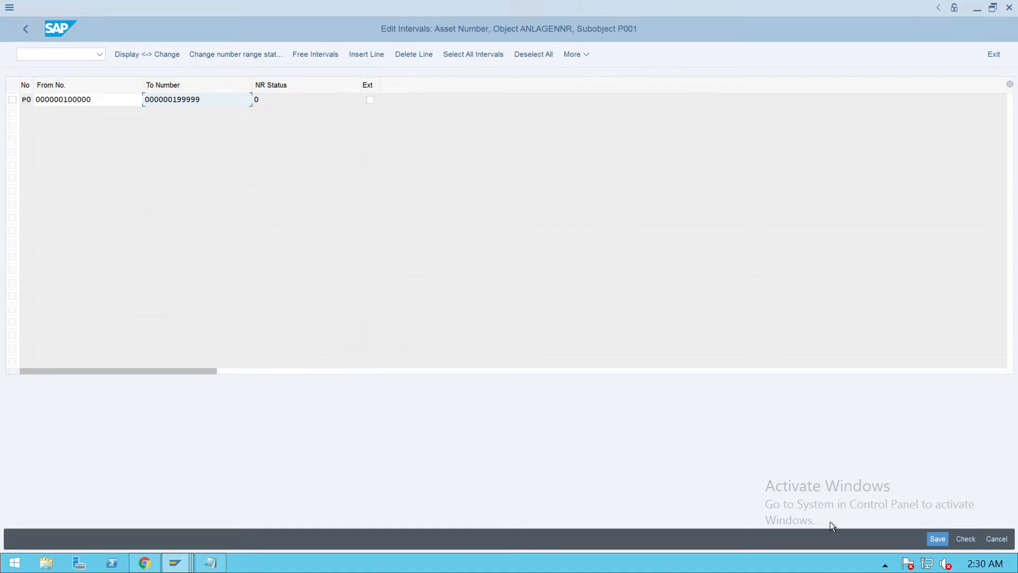
click(937, 539)
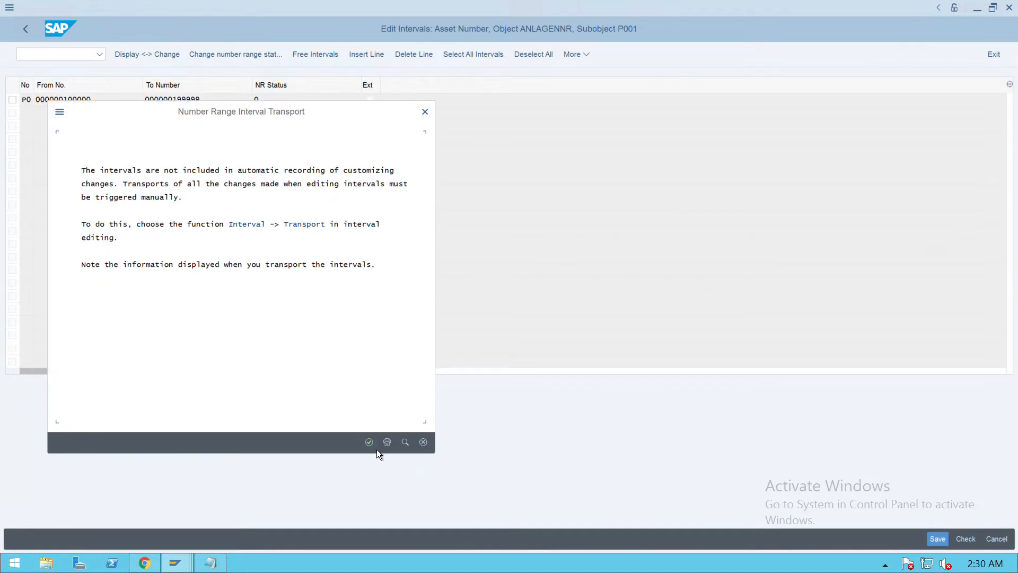
click(370, 442)
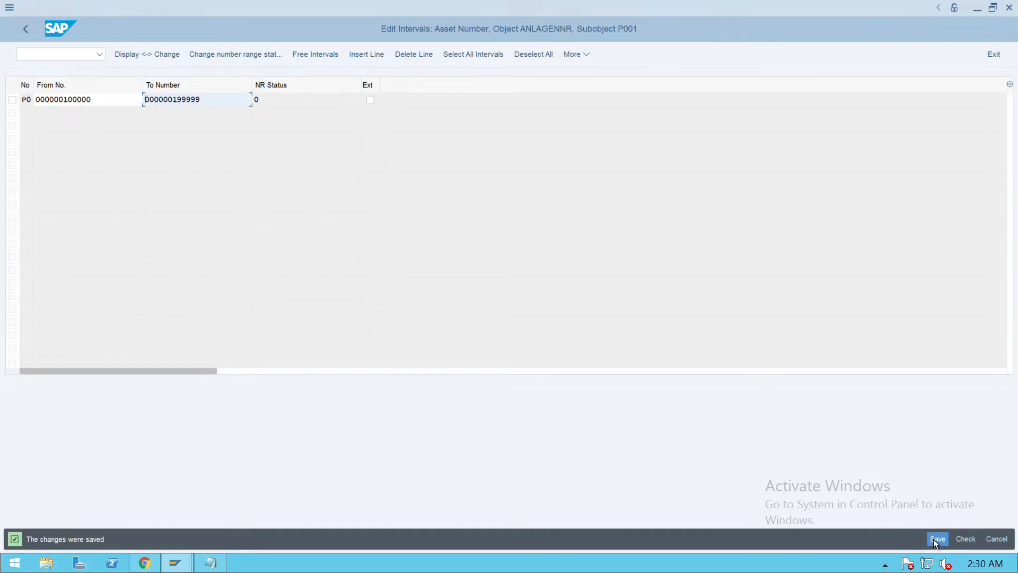
click(26, 31)
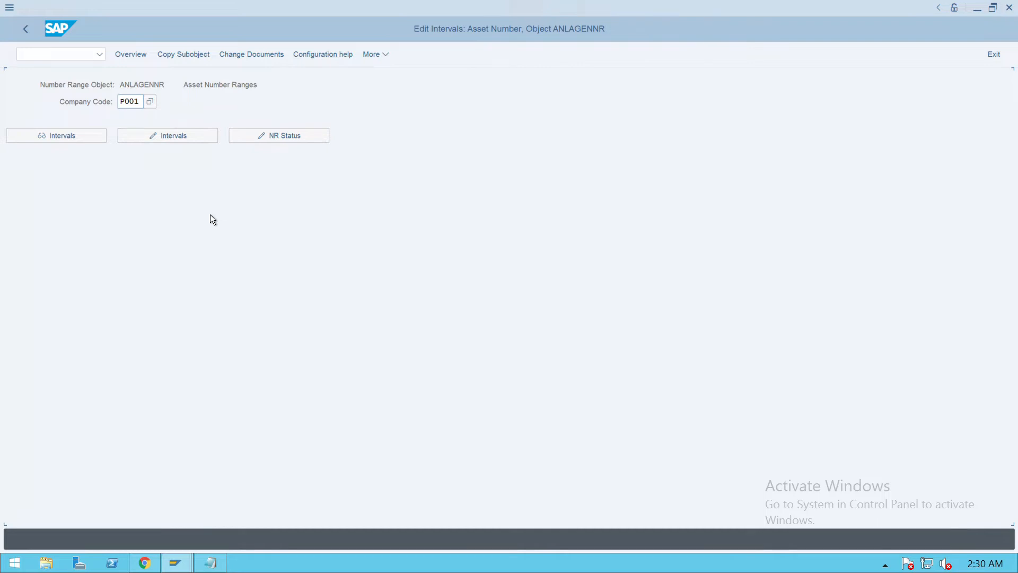
click(33, 37)
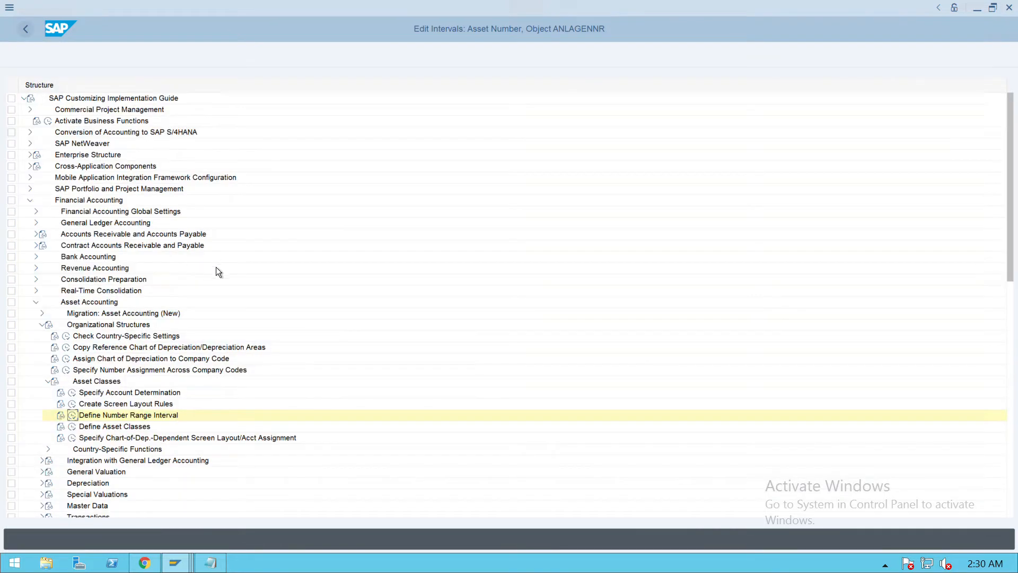
Step: Open Define Asset Classes and start a new asset class entry
click(135, 395)
key(Down)
key(Down)
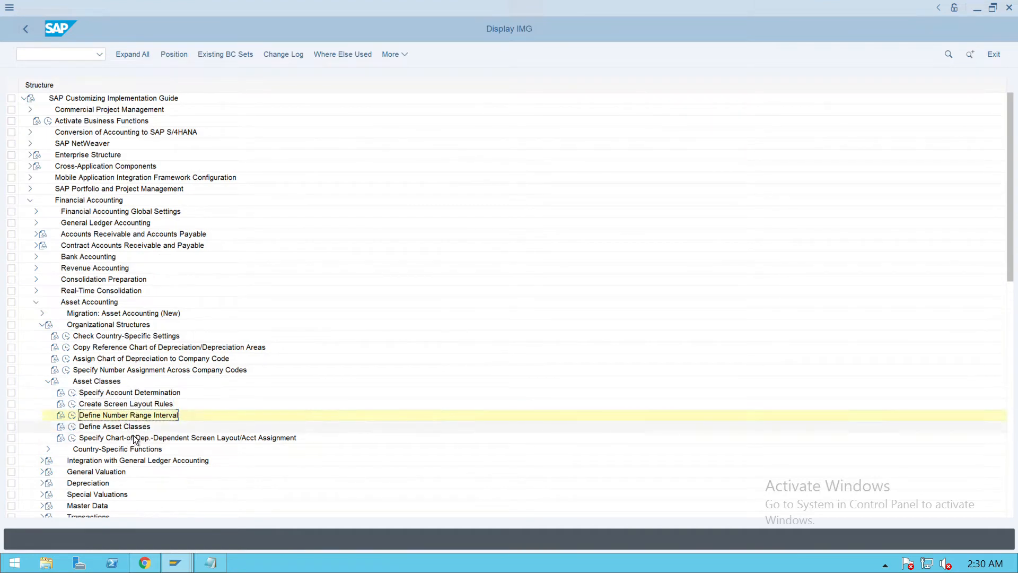
key(Down)
click(72, 427)
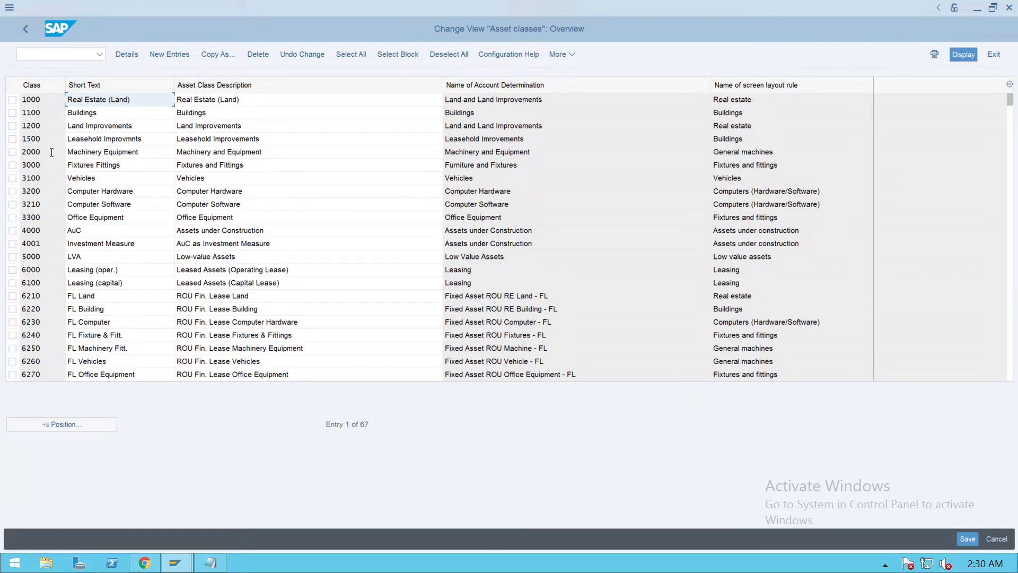
click(166, 56)
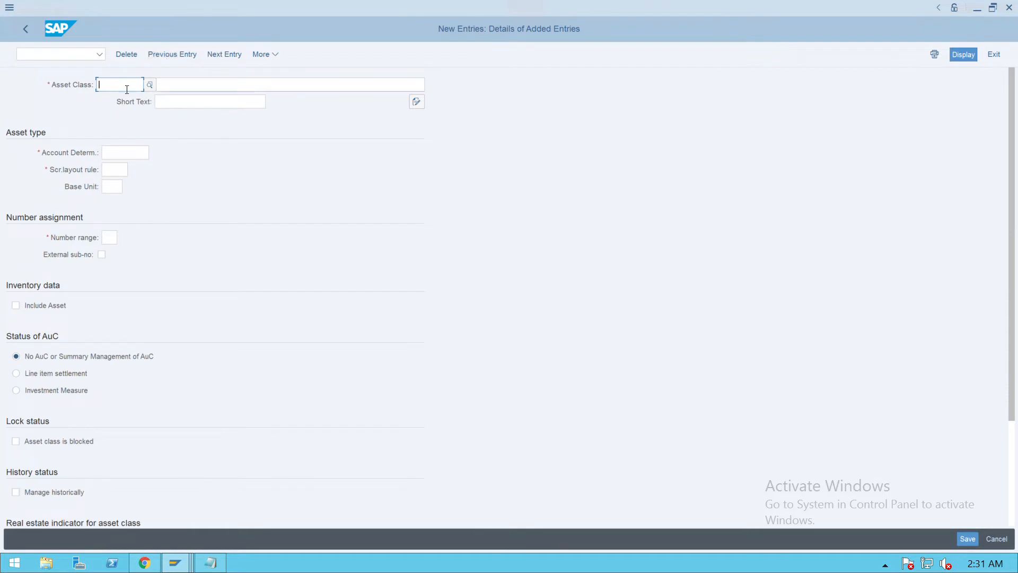
Step: Enter p001 as the new asset class key, its description and its short text
text(p001)
key(Tab)
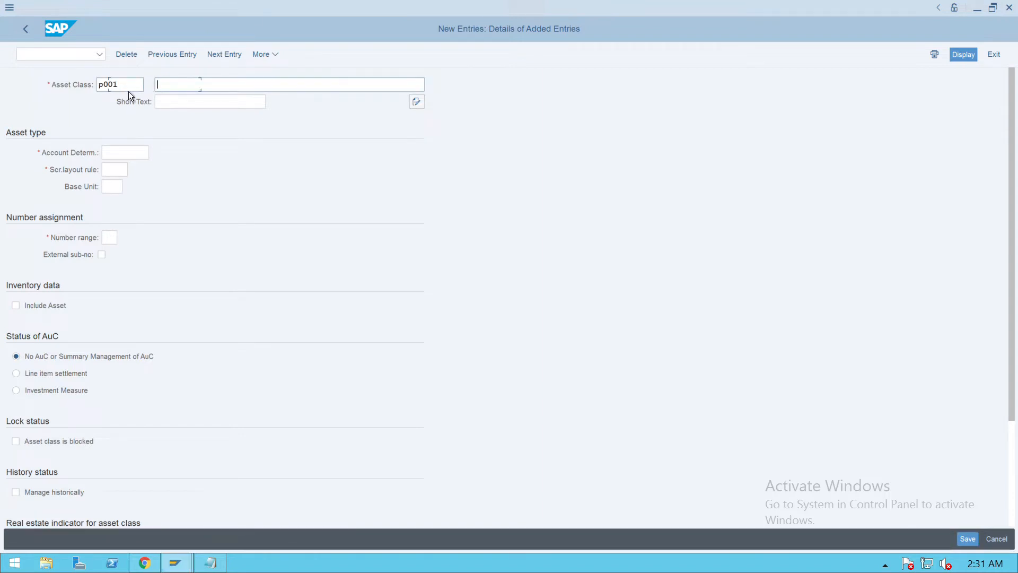
text(p001)
key(Tab)
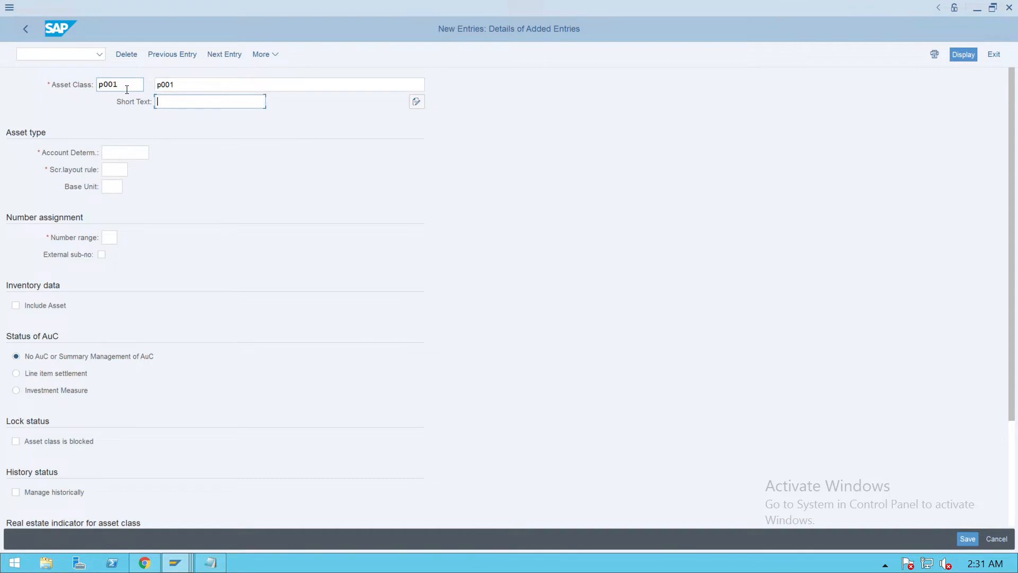
text(p001)
key(Tab)
key(Tab)
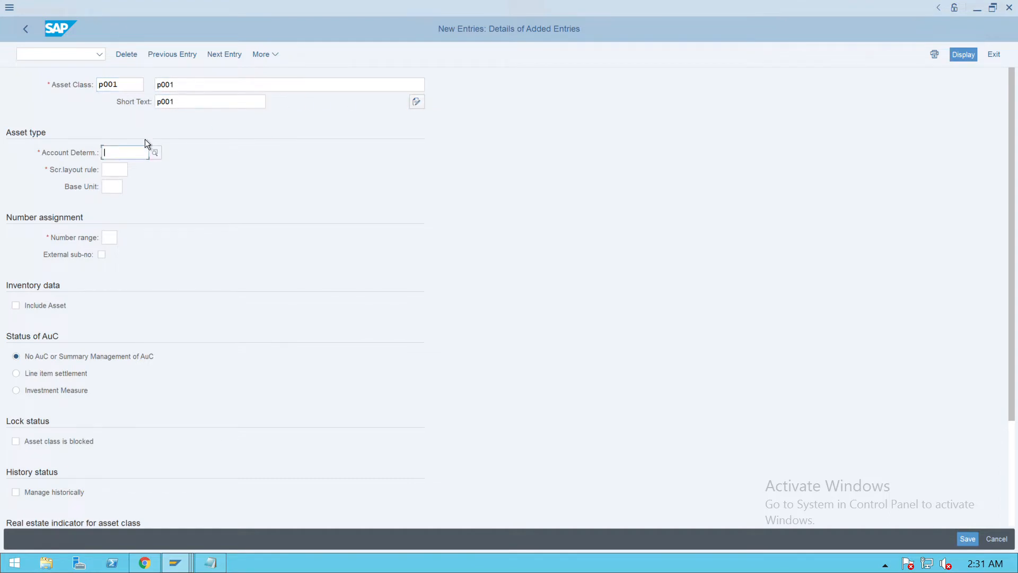
Step: Assign account determination P001 and screen layout rule P001 (Machineries p001) to the new asset class
click(157, 158)
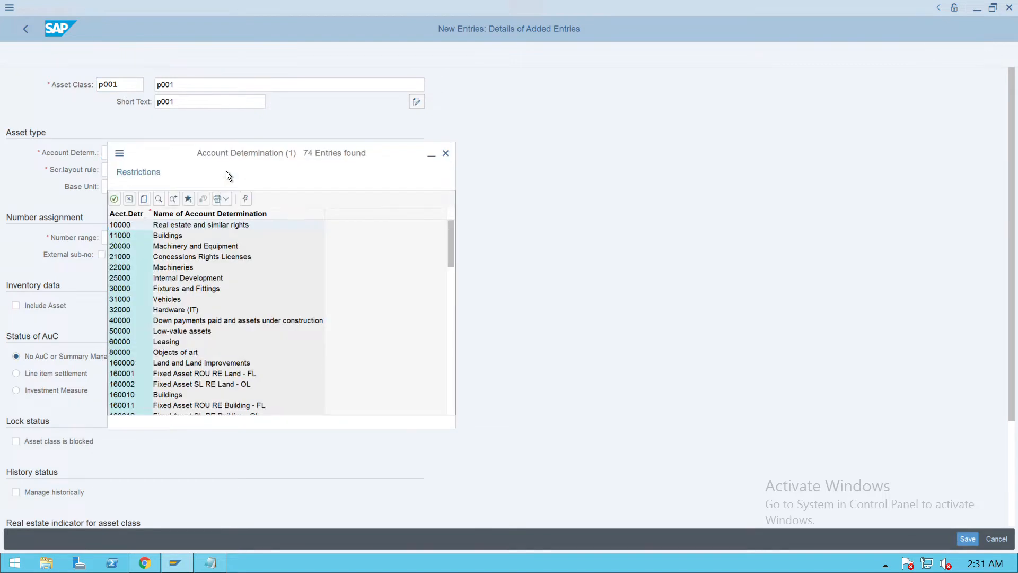
scroll(232, 329, down, 12)
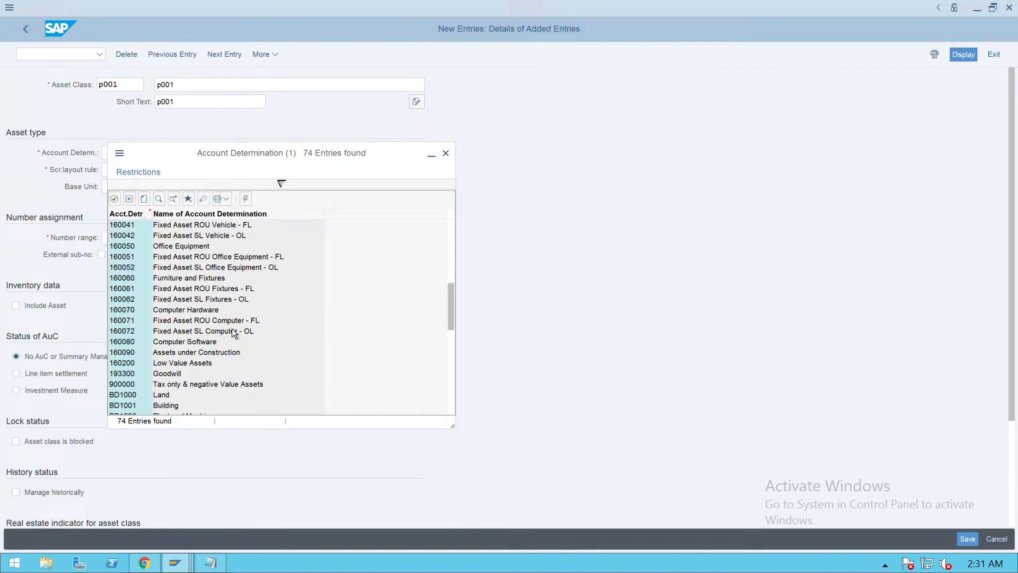
double_click(178, 364)
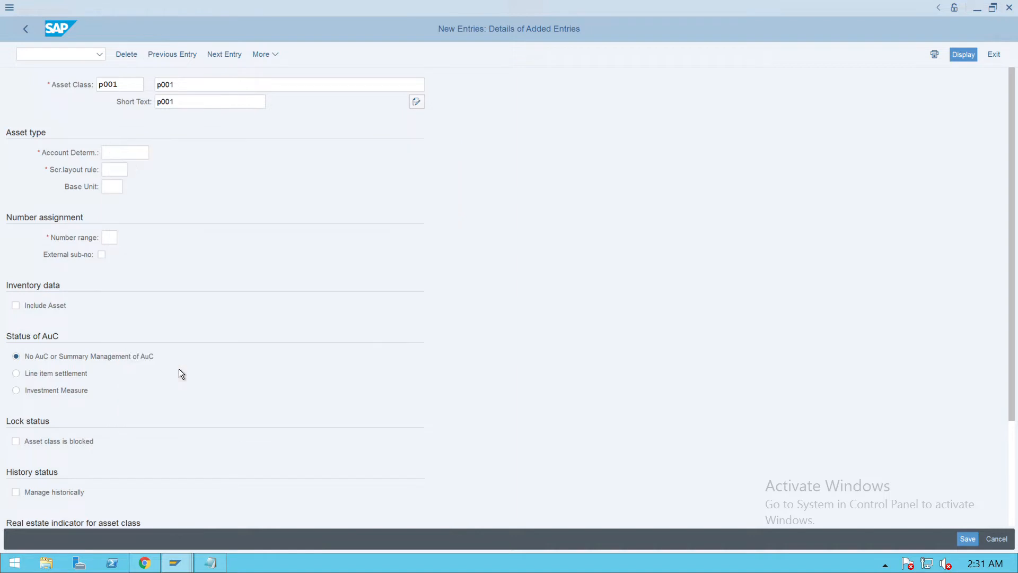
key(Tab)
click(138, 175)
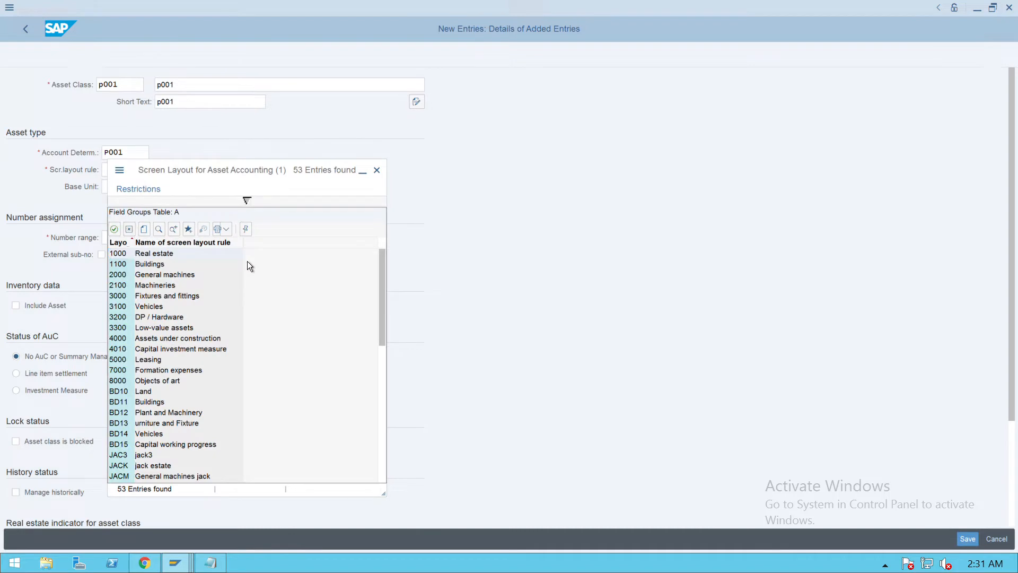
scroll(283, 317, down, 5)
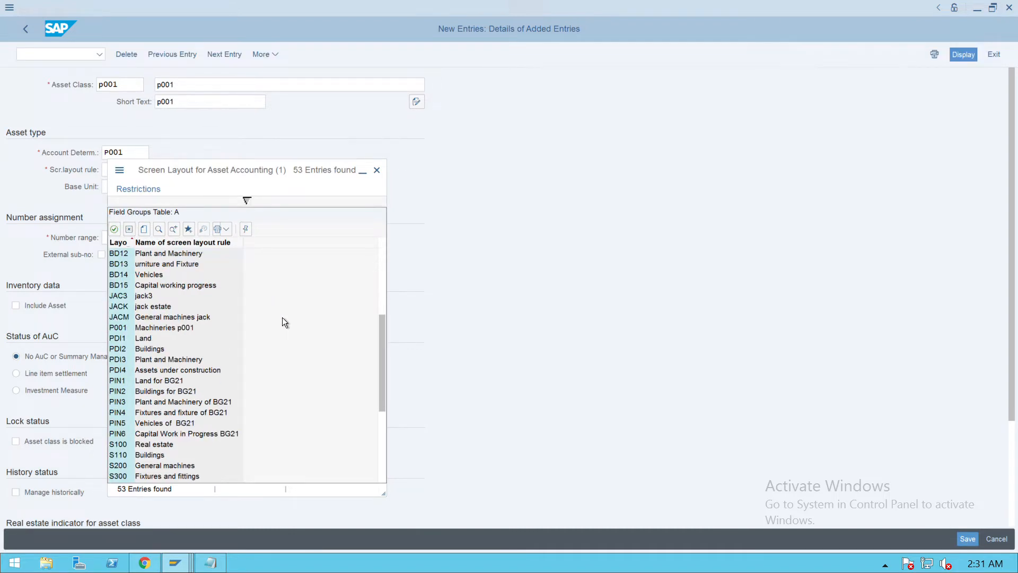
click(160, 333)
Step: Assign number range P0 of company code P001 to the new asset class from the list of possible number ranges
click(119, 239)
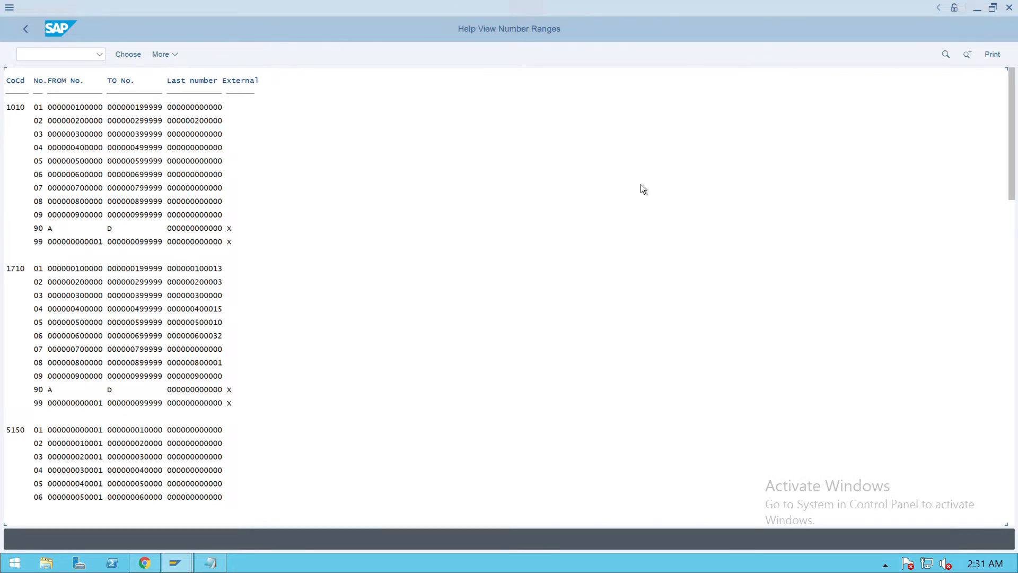
scroll(618, 287, down, 3)
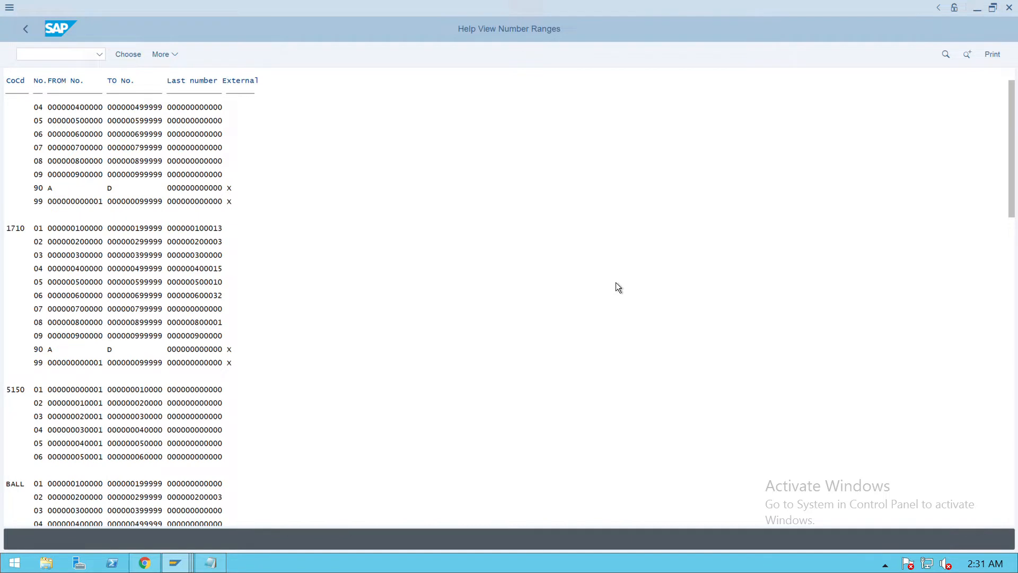
scroll(616, 282, down, 3)
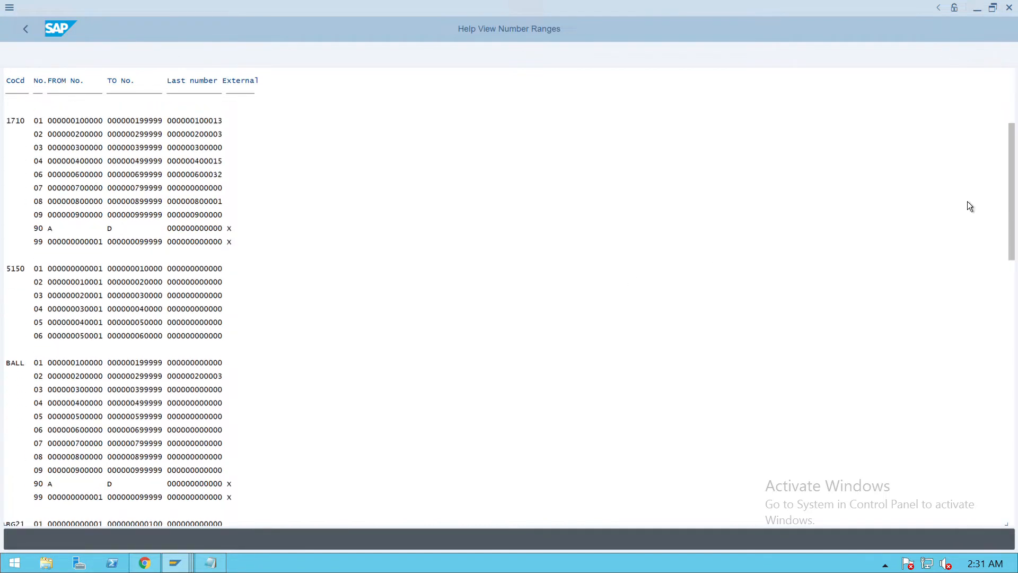
drag(1012, 184, 1013, 274)
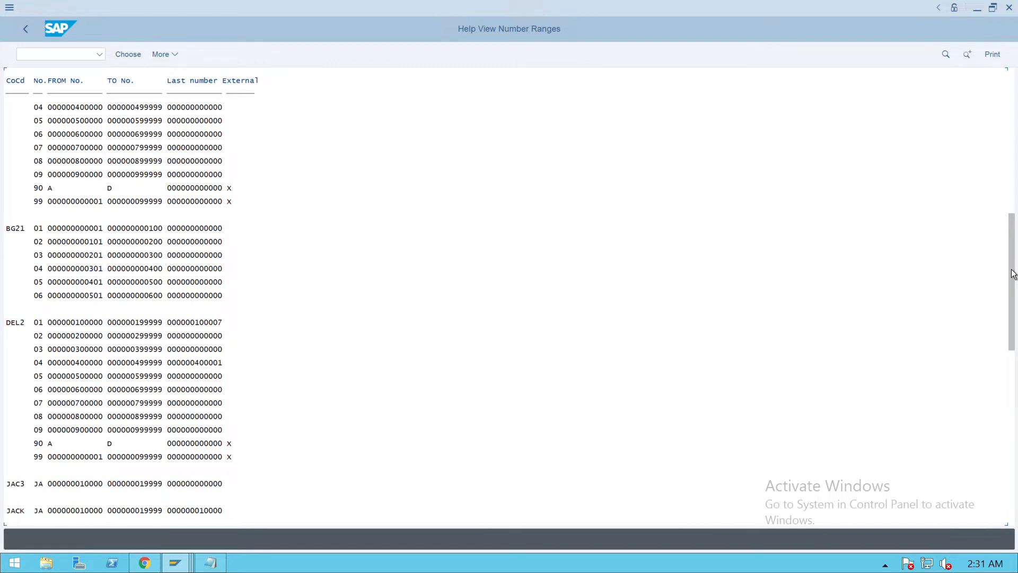
drag(1013, 274, 1006, 351)
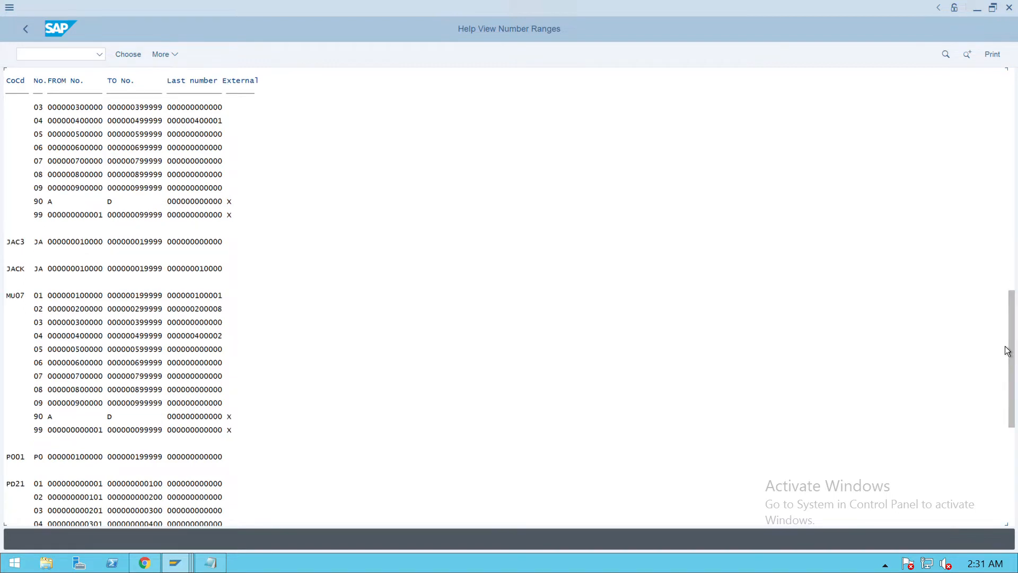
double_click(56, 459)
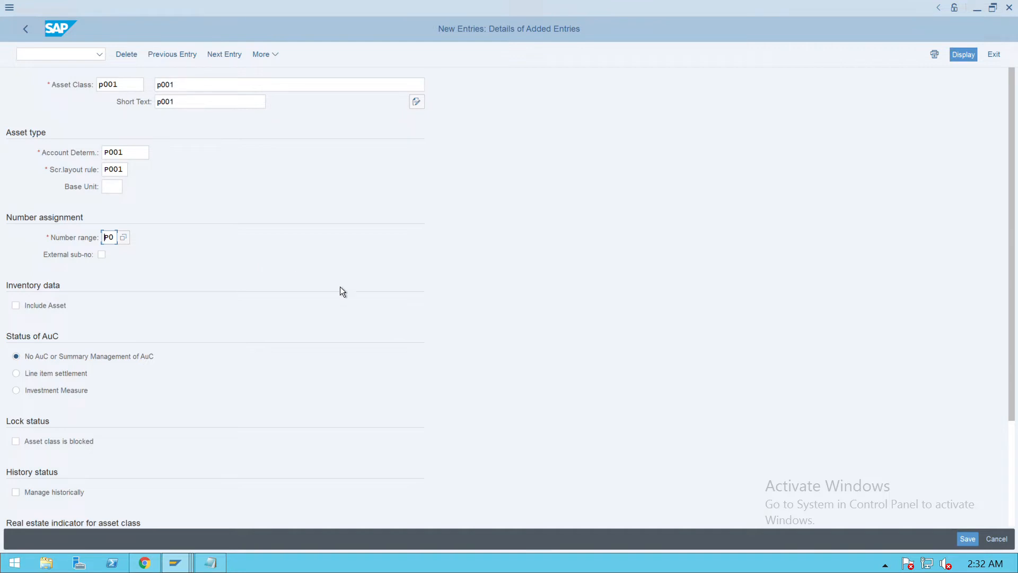
Step: Save asset class P001 and return to the implementation guide
click(977, 543)
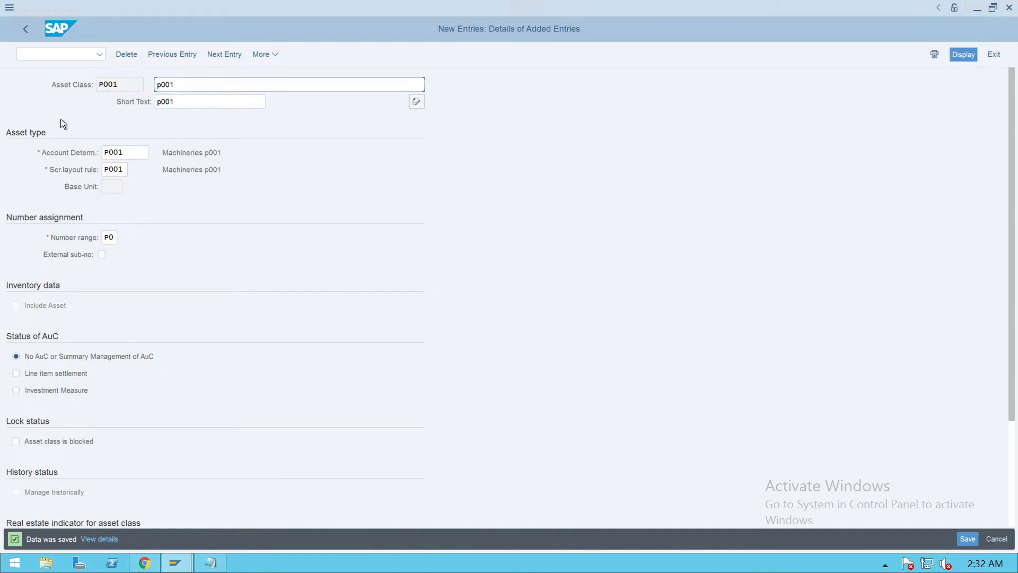
click(29, 32)
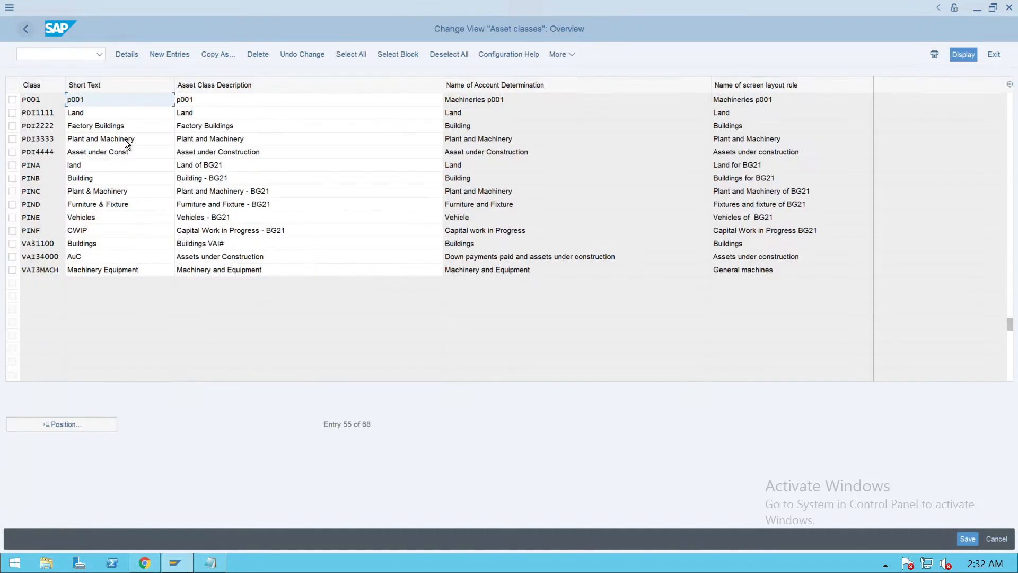
click(968, 538)
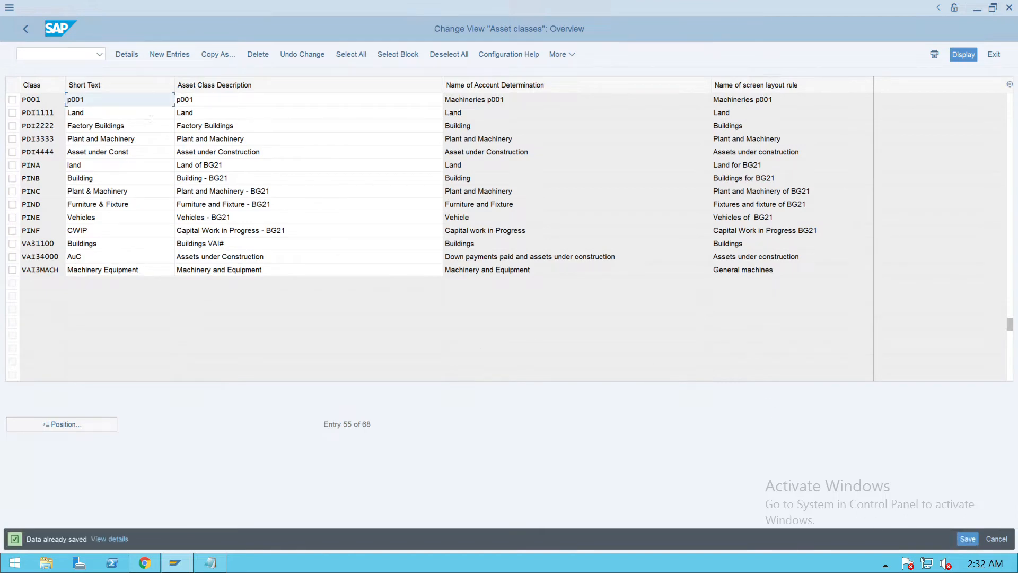
click(33, 38)
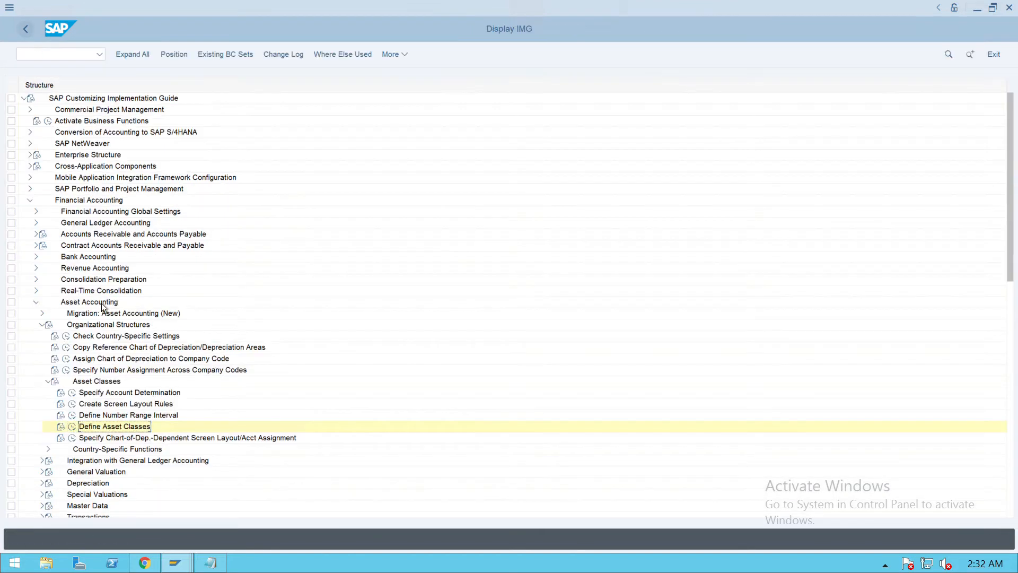
Step: Collapse the Asset Classes and Organizational Structures nodes under Asset Accounting
click(56, 384)
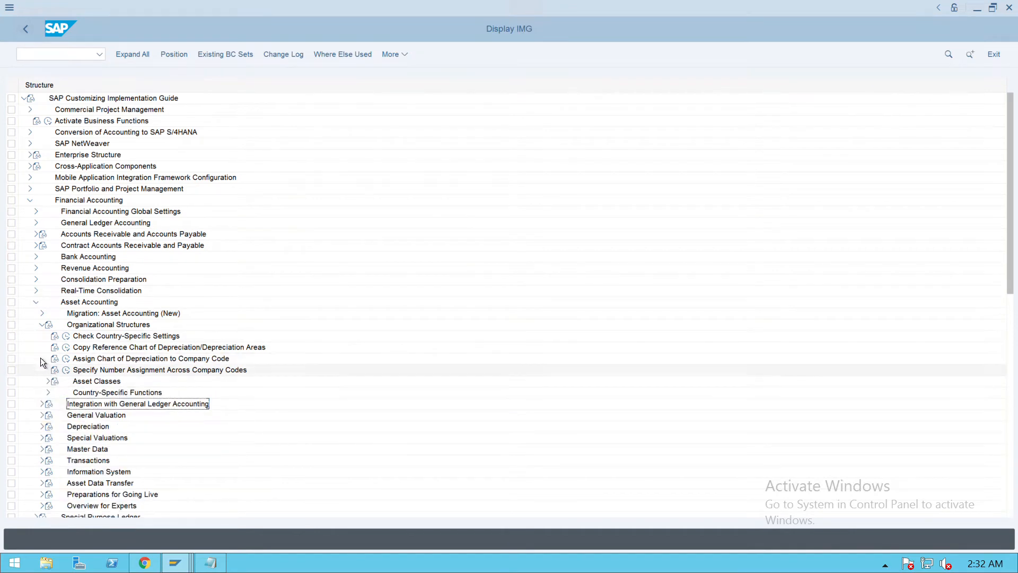
click(44, 327)
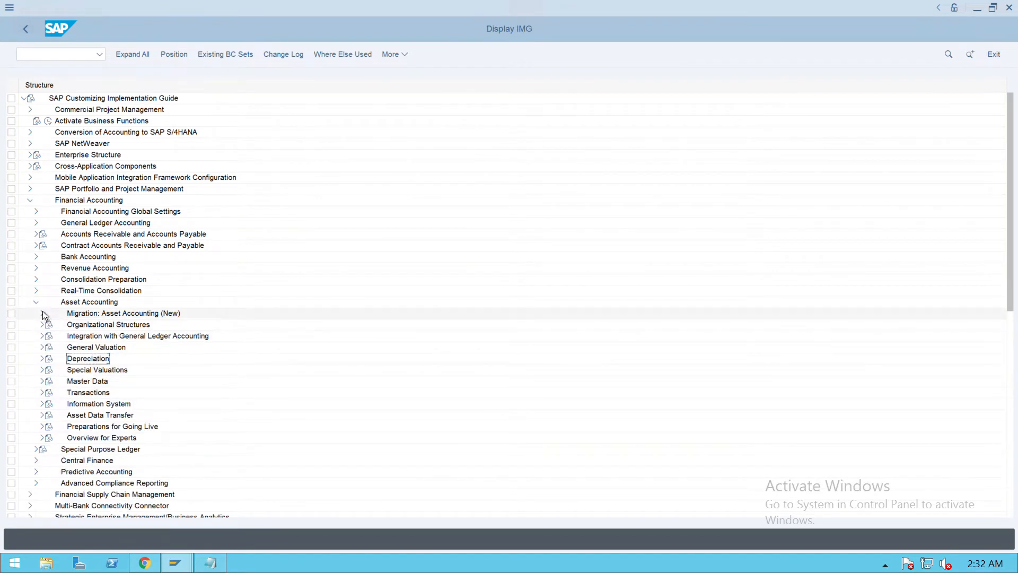
Step: Open Define Multi-Level Methods under Asset Accounting > Depreciation > Valuation Methods > Depreciation Key > Calculation Methods
click(40, 308)
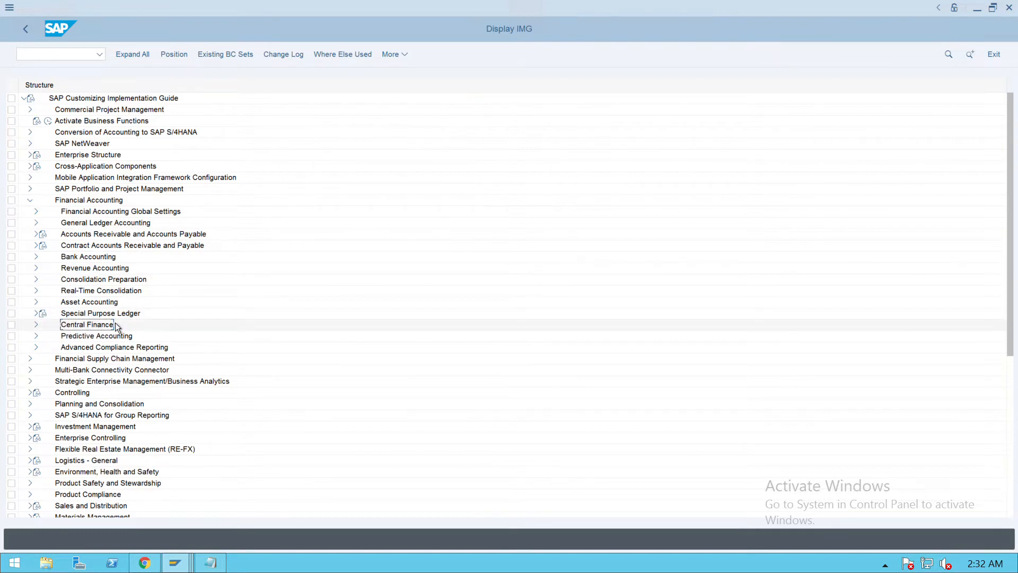
click(43, 307)
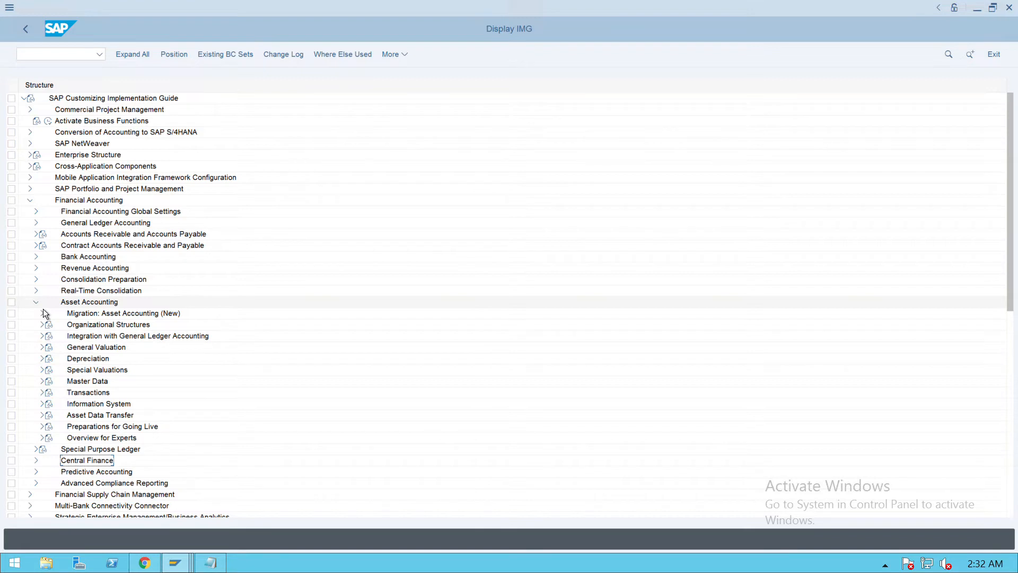
click(42, 359)
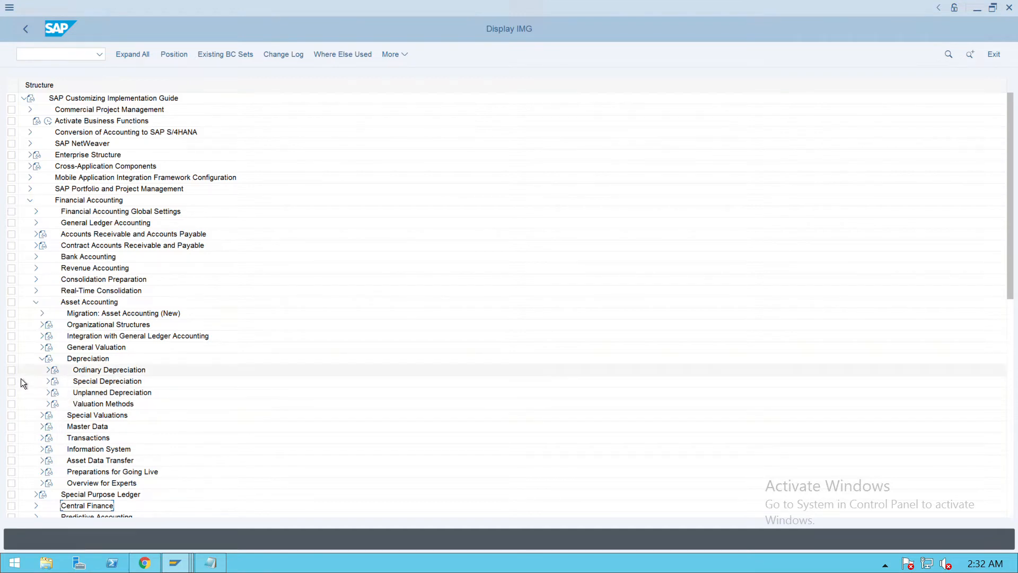
click(51, 408)
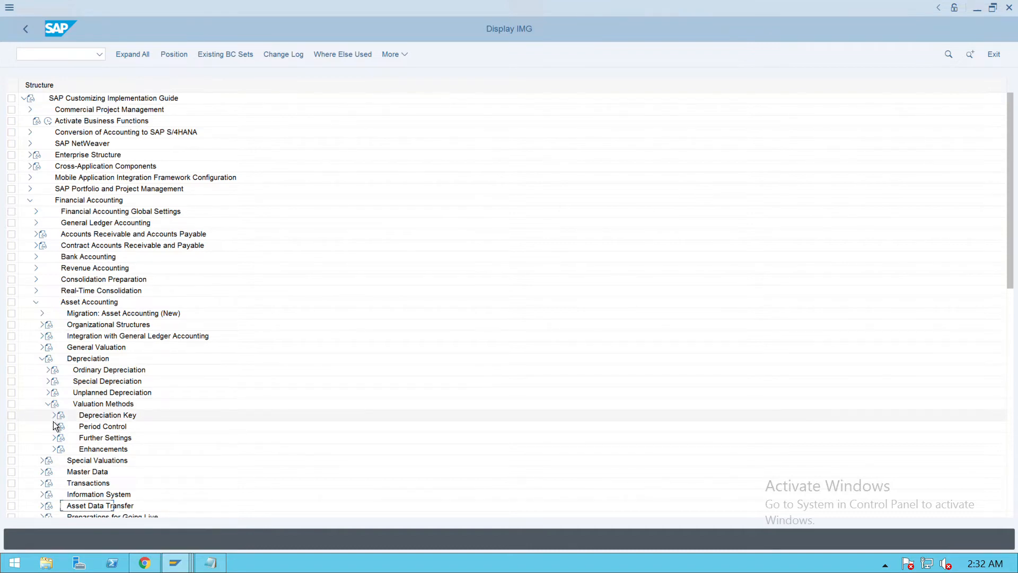
click(58, 418)
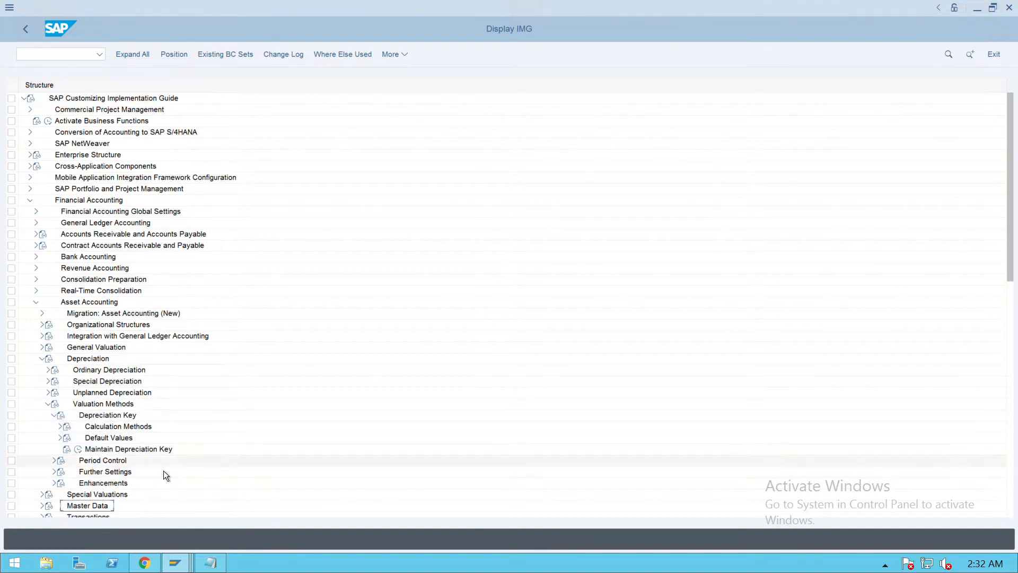
click(60, 426)
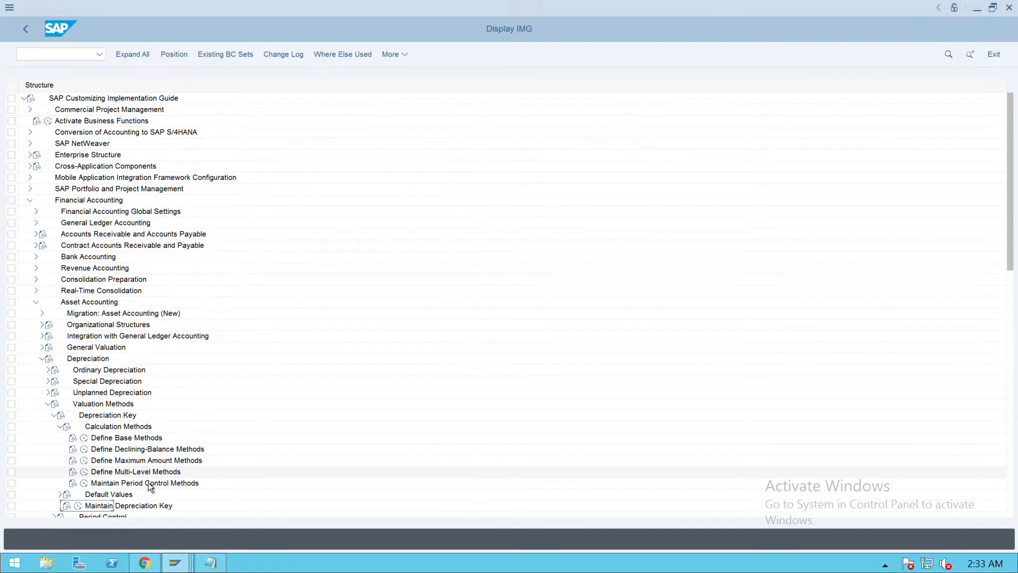
click(84, 471)
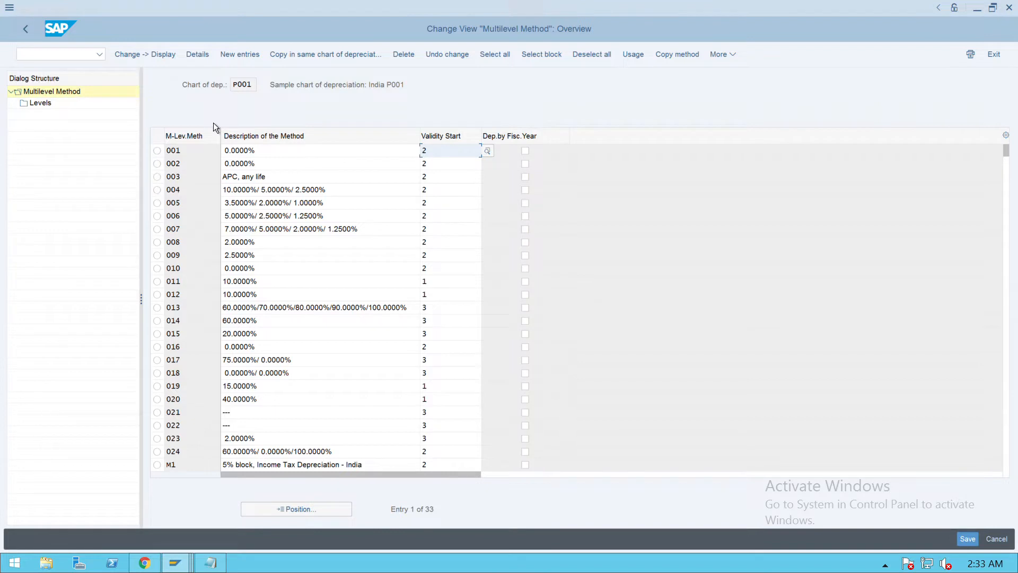
Step: Create multilevel method p00 with description p001 and validity start 2 From ordinary depreciation start date
click(237, 59)
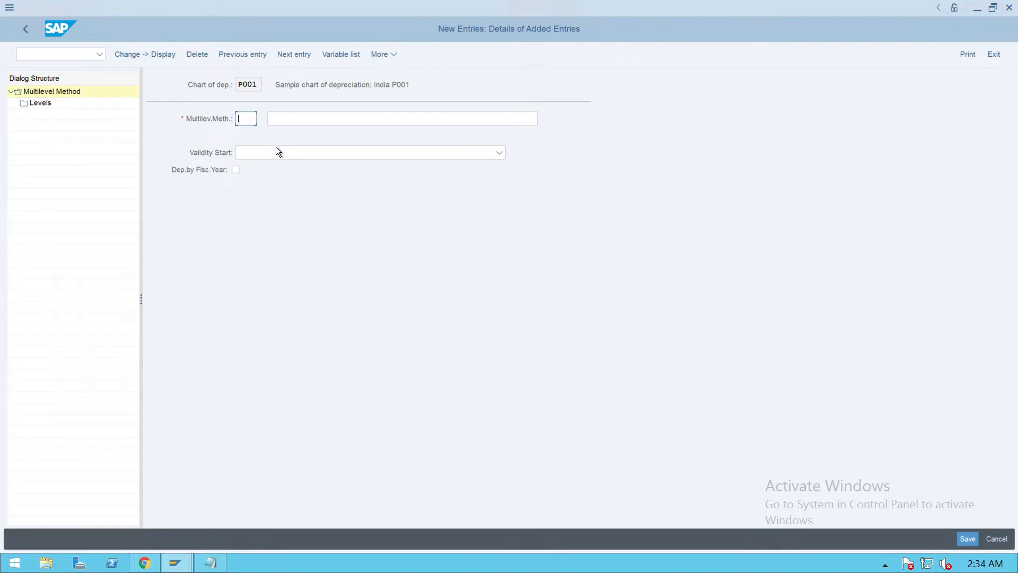
text(p)
click(321, 125)
text(p001)
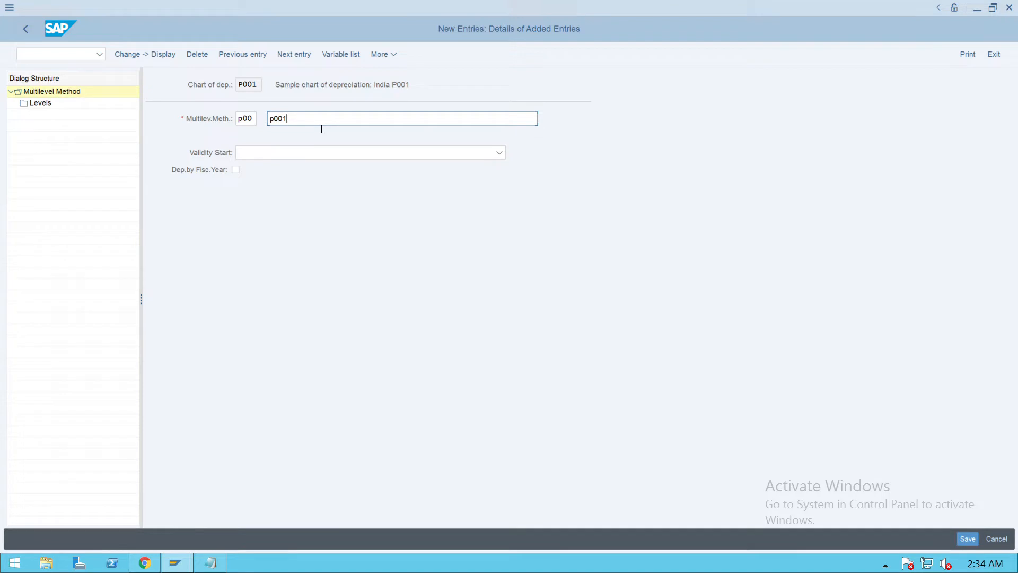
click(341, 157)
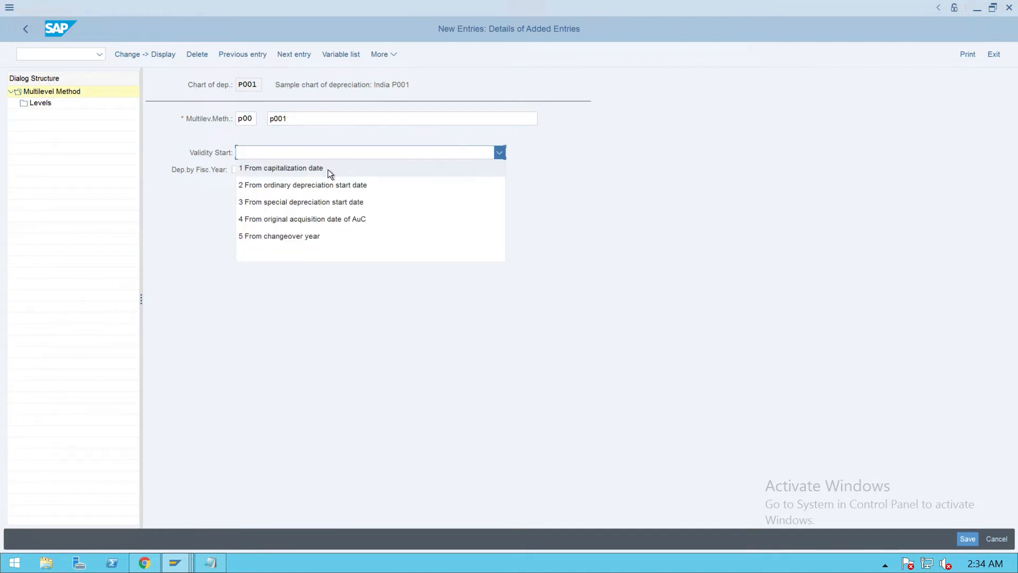
click(305, 186)
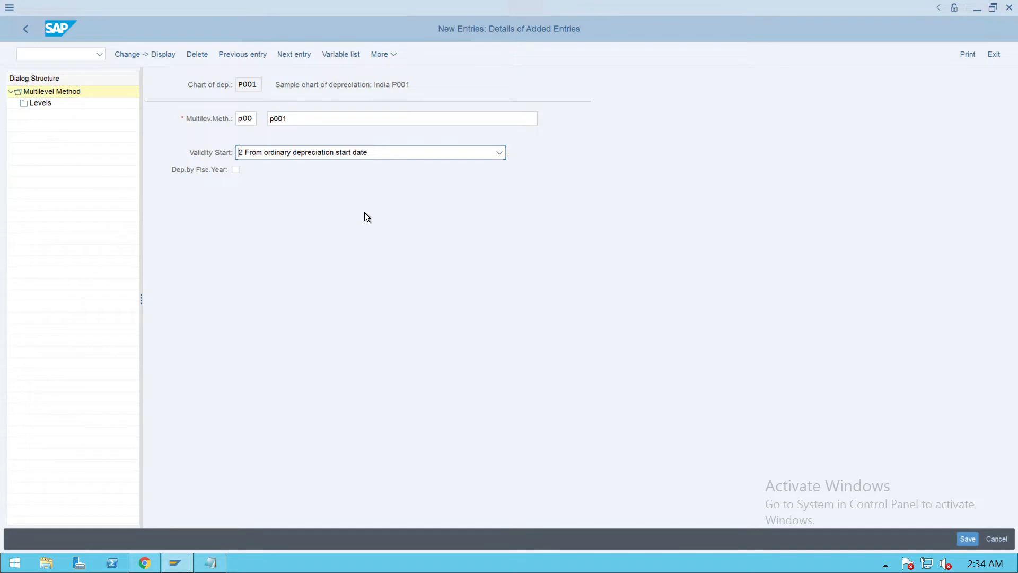
Step: Add a level to method P00 with acquisition year 9999, years 999 and period 000 from the possible entries
click(49, 107)
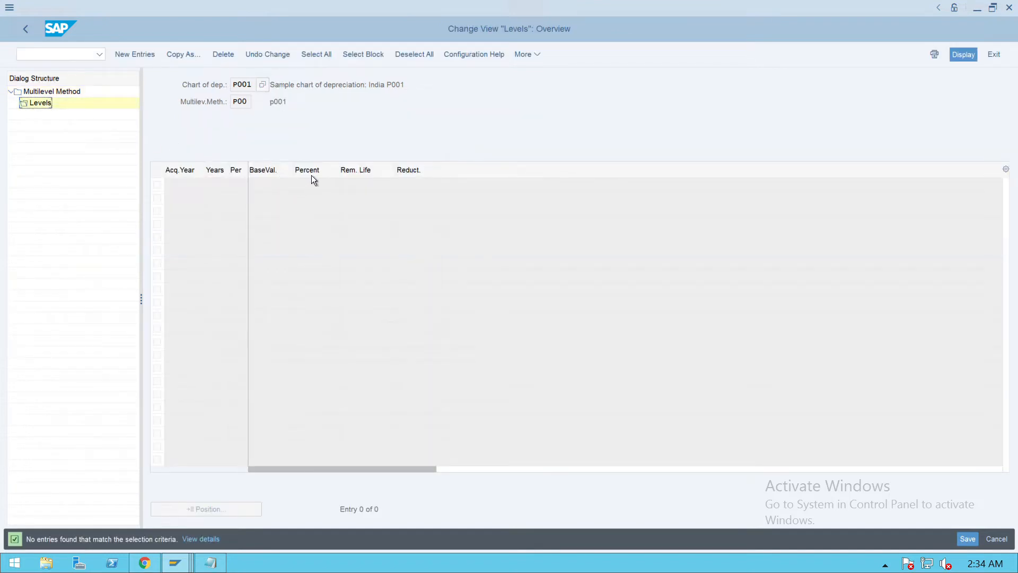
click(151, 60)
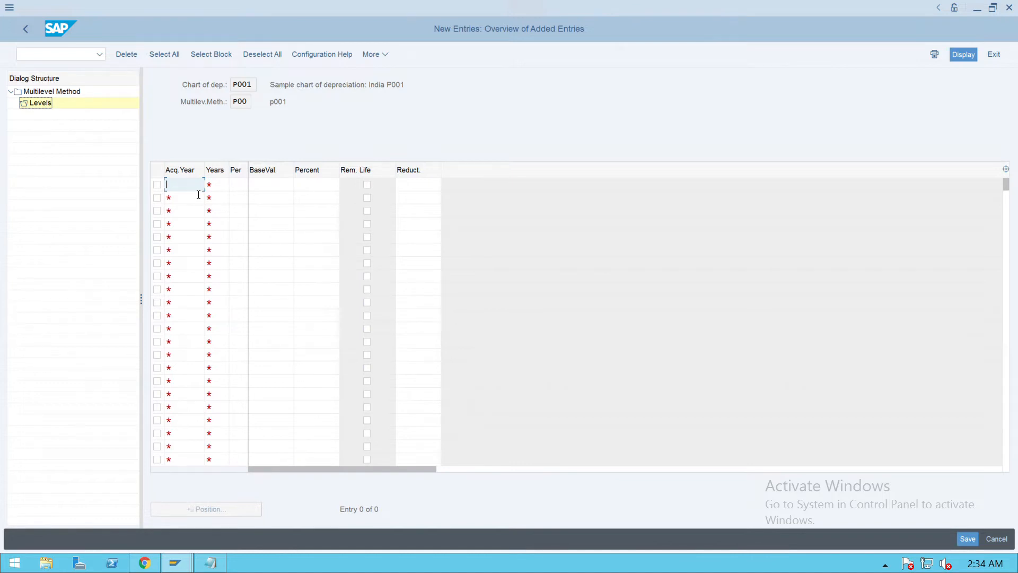
text(9999)
key(Tab)
text(999)
key(Tab)
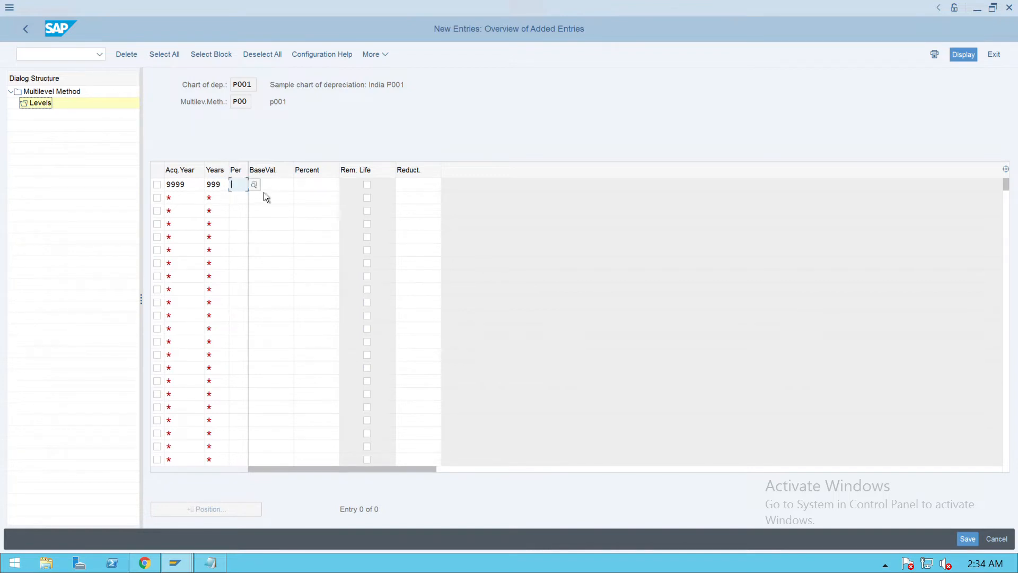
key(F4)
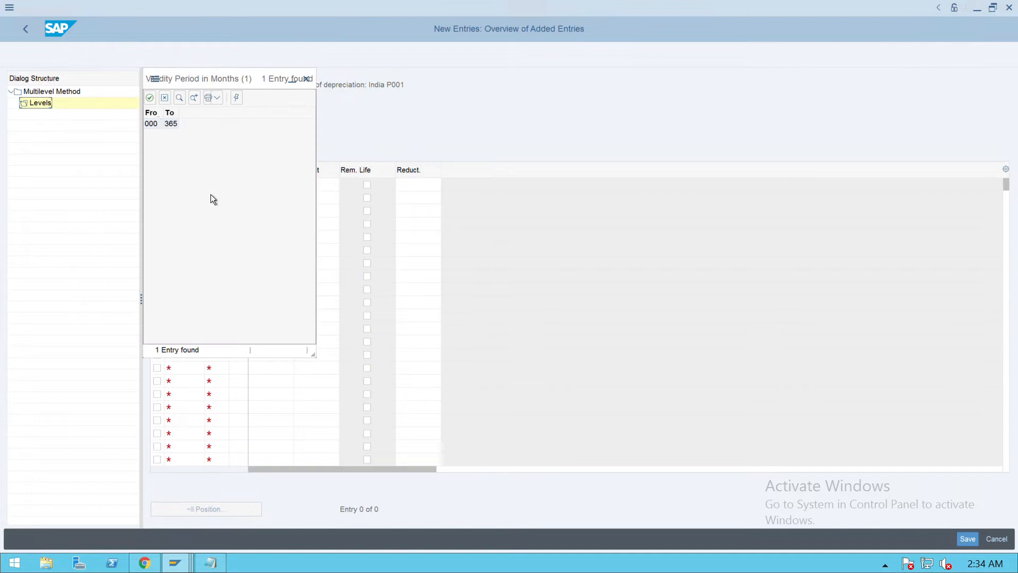
double_click(168, 131)
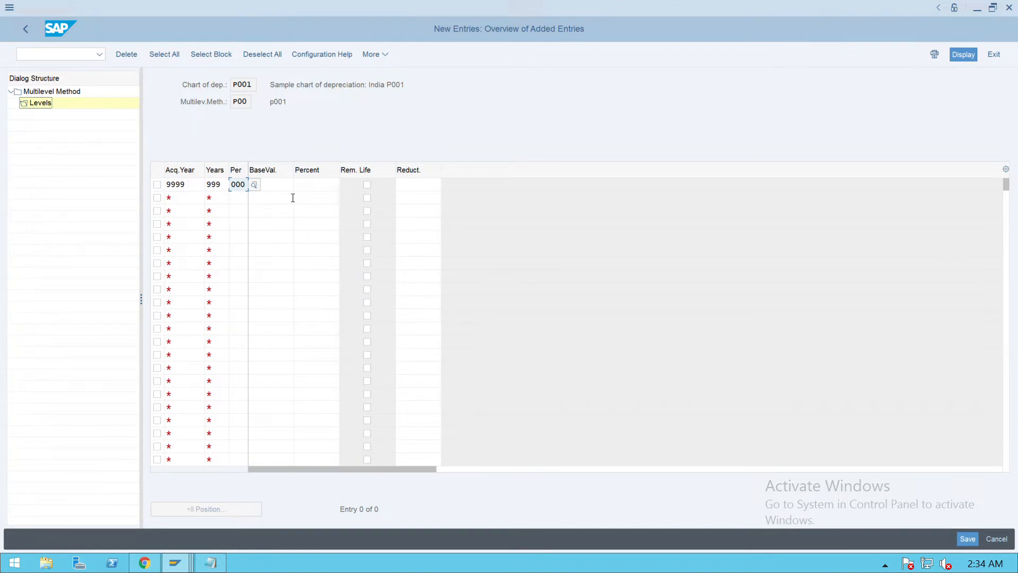
Step: Set the level's base value key to 01 (Acquisition value) and its percentage to 10
click(268, 188)
click(305, 190)
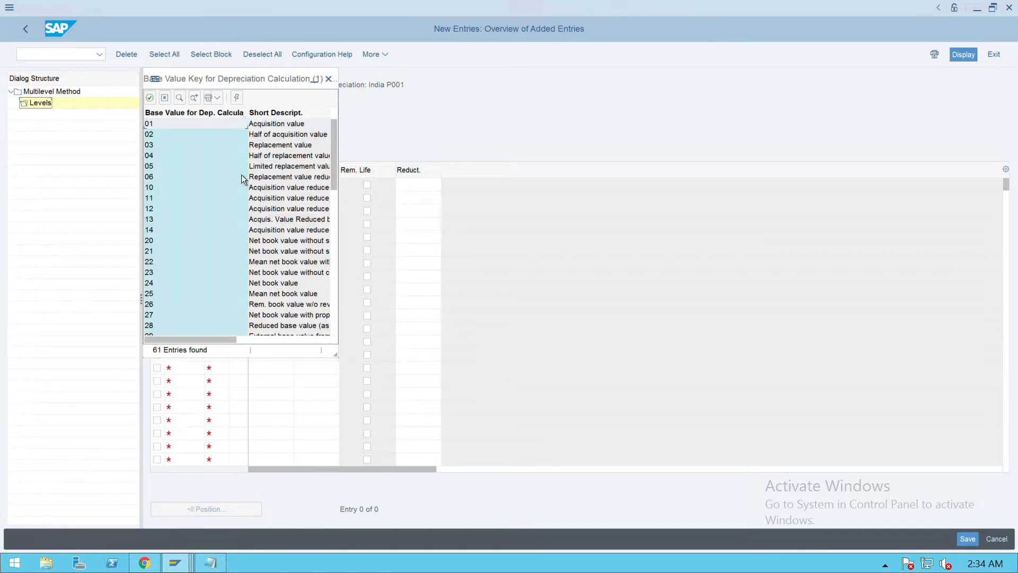
key(Return)
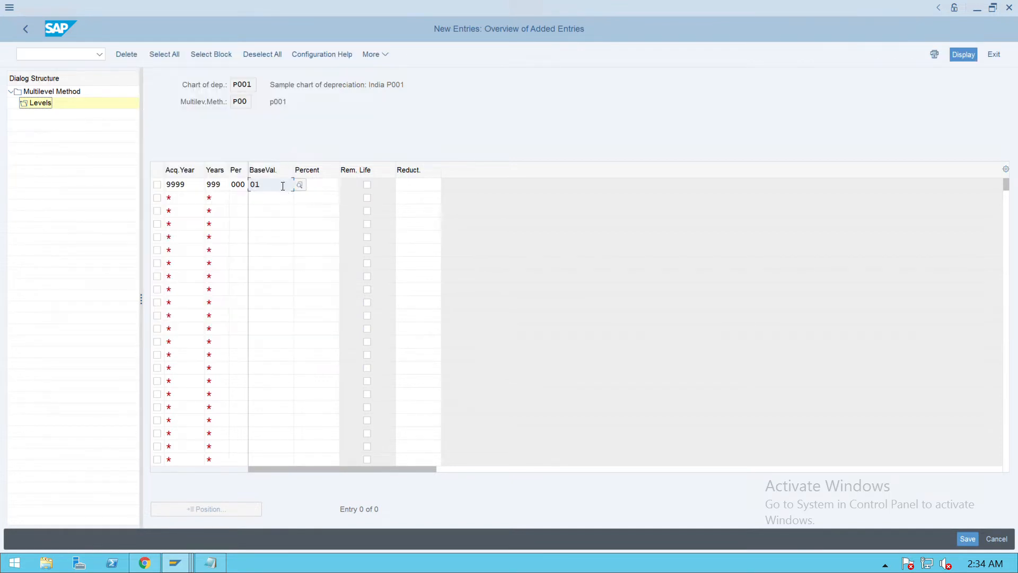
click(326, 186)
text(10)
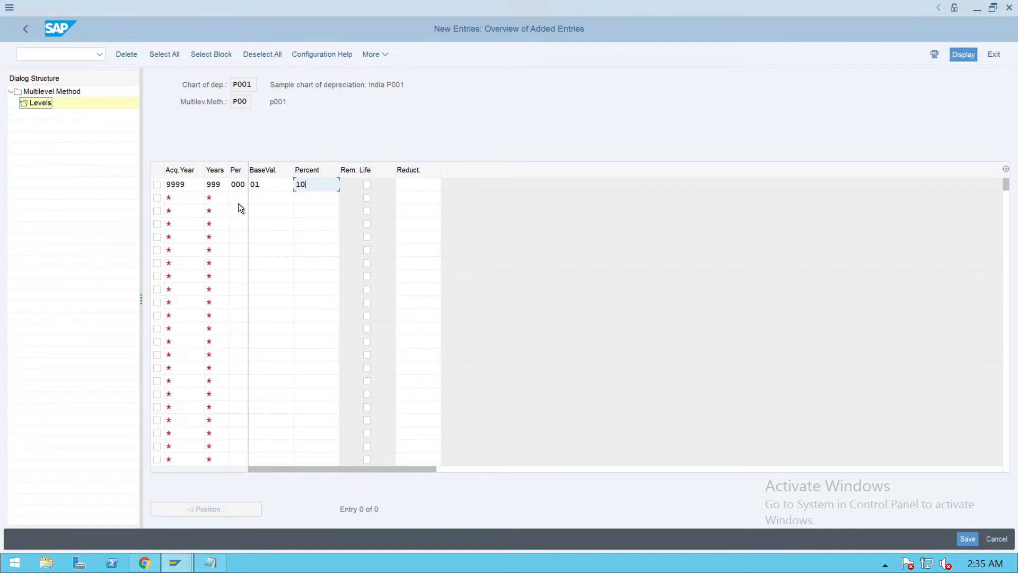
Step: Change the level's validity period to 12 months
click(239, 185)
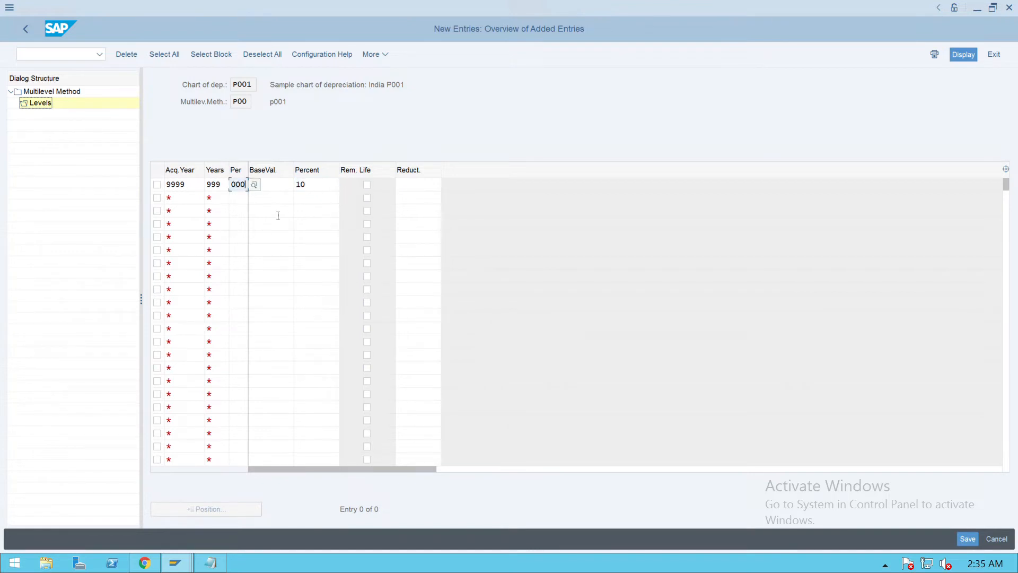
key(BackSpace)
key(BackSpace)
key(BackSpace)
text(12)
key(Return)
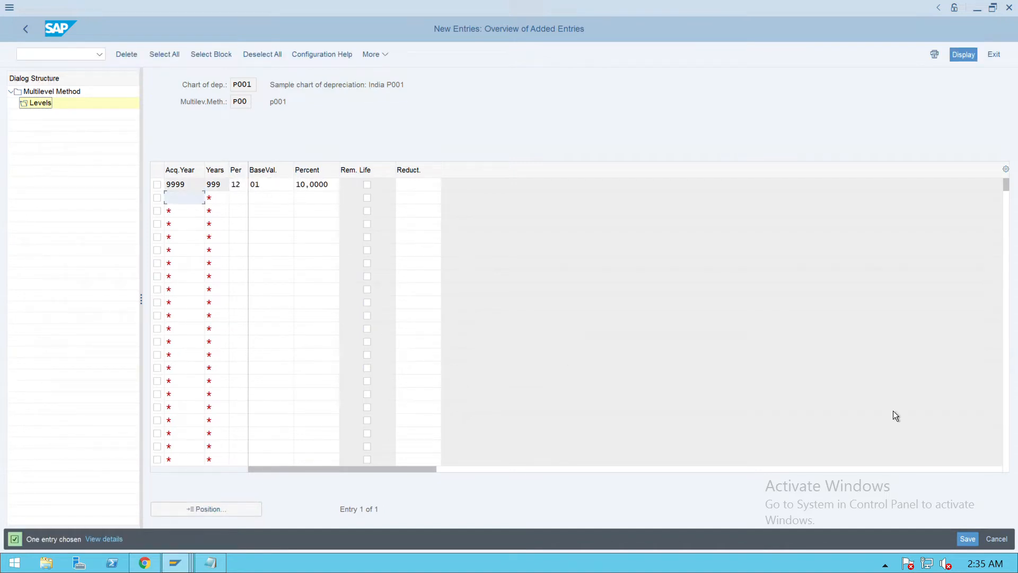
Step: Save the level of method P00, enable its remaining life option and save again
click(968, 540)
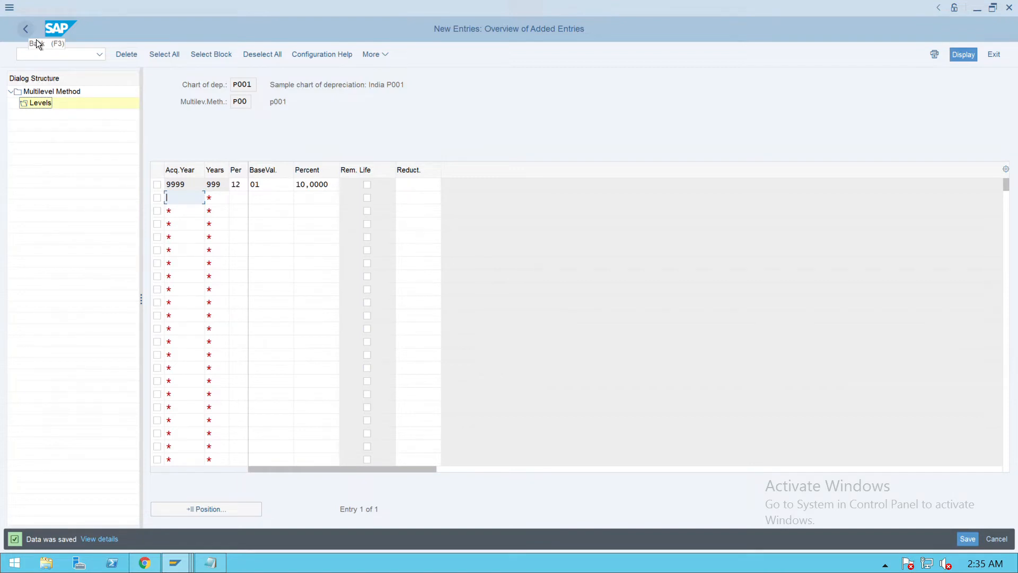
click(367, 184)
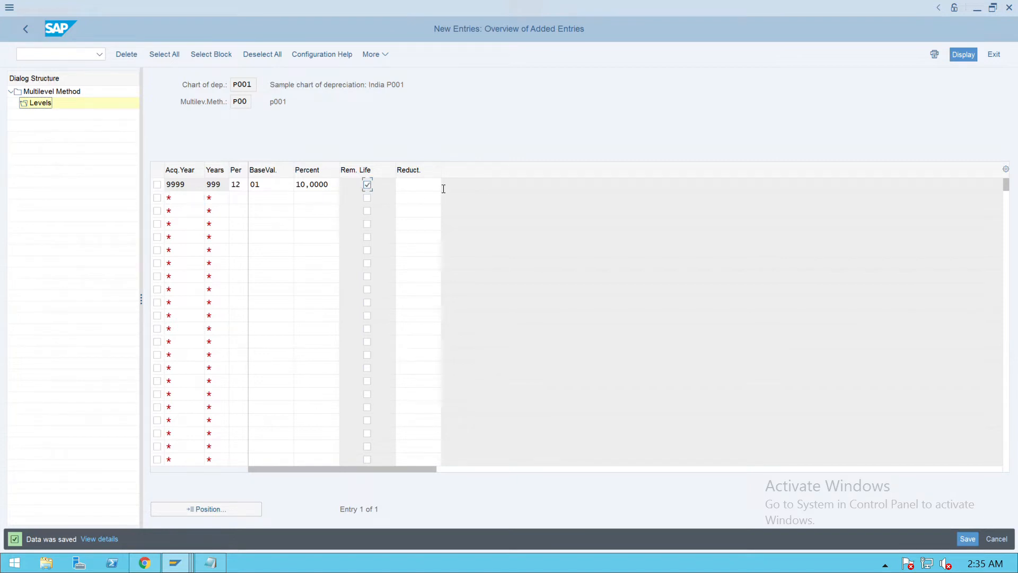
click(975, 543)
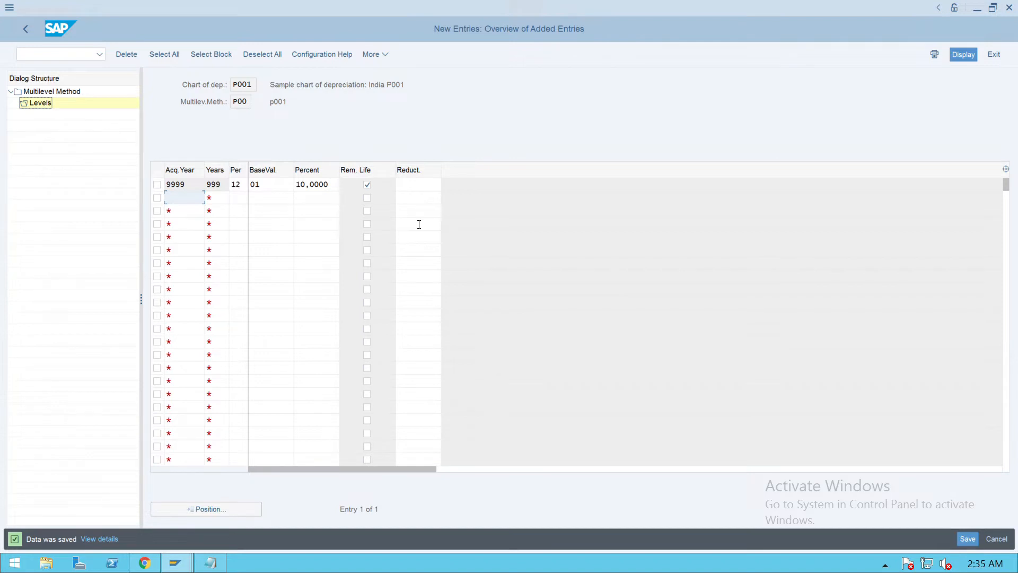
Step: Return to the implementation guide and open Maintain Depreciation Key under Valuation Methods
click(31, 37)
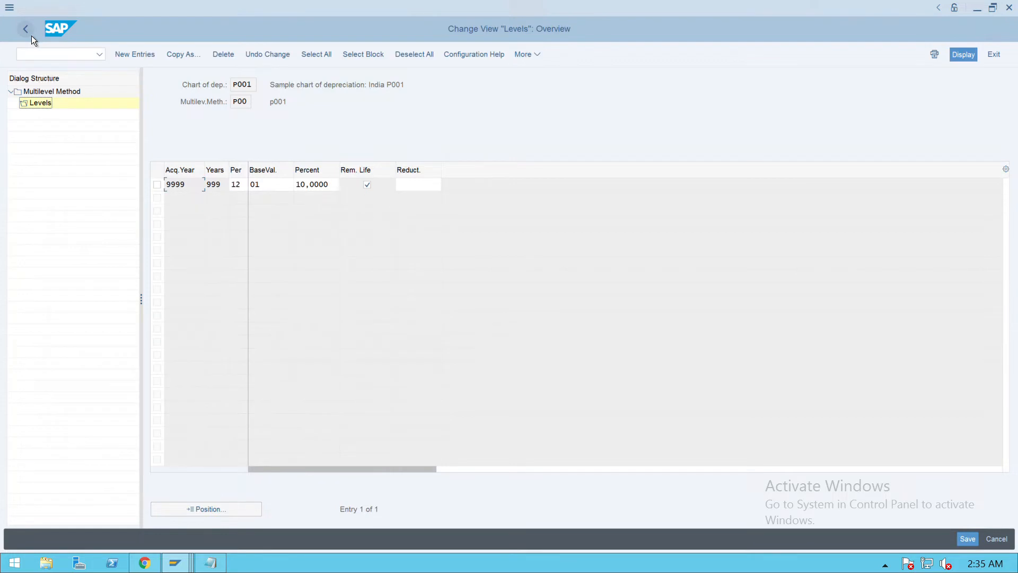
click(31, 36)
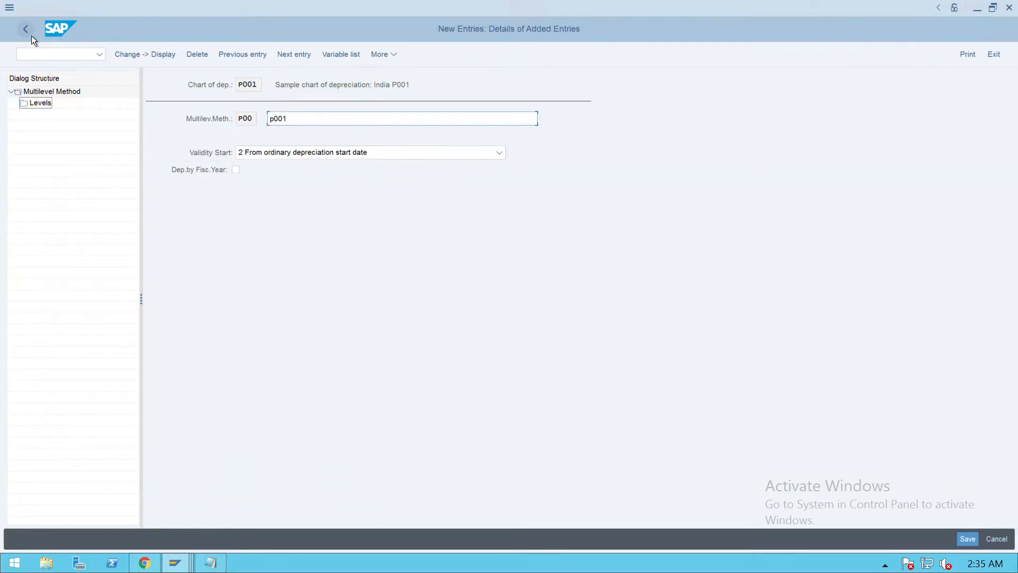
click(30, 36)
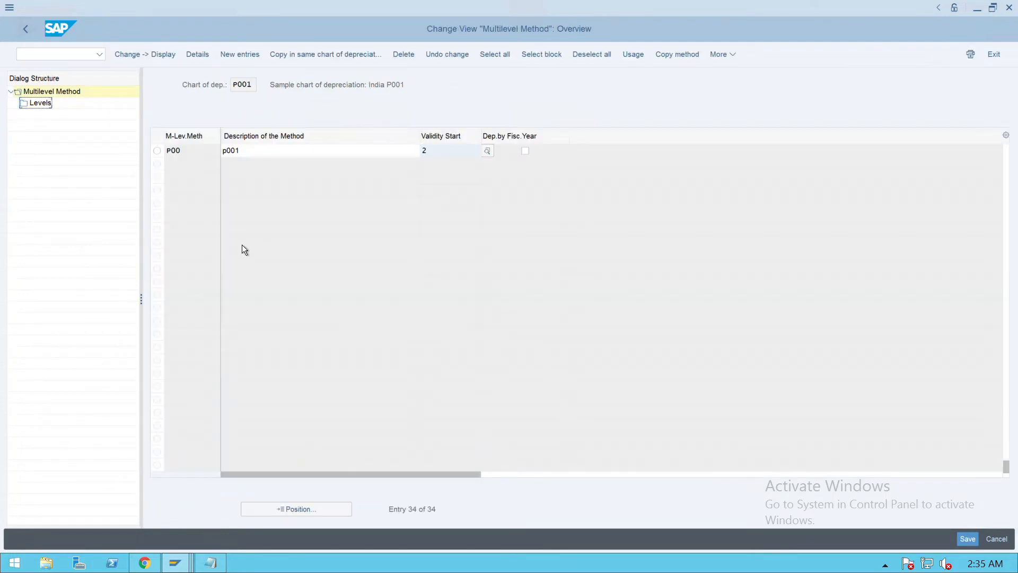
click(29, 34)
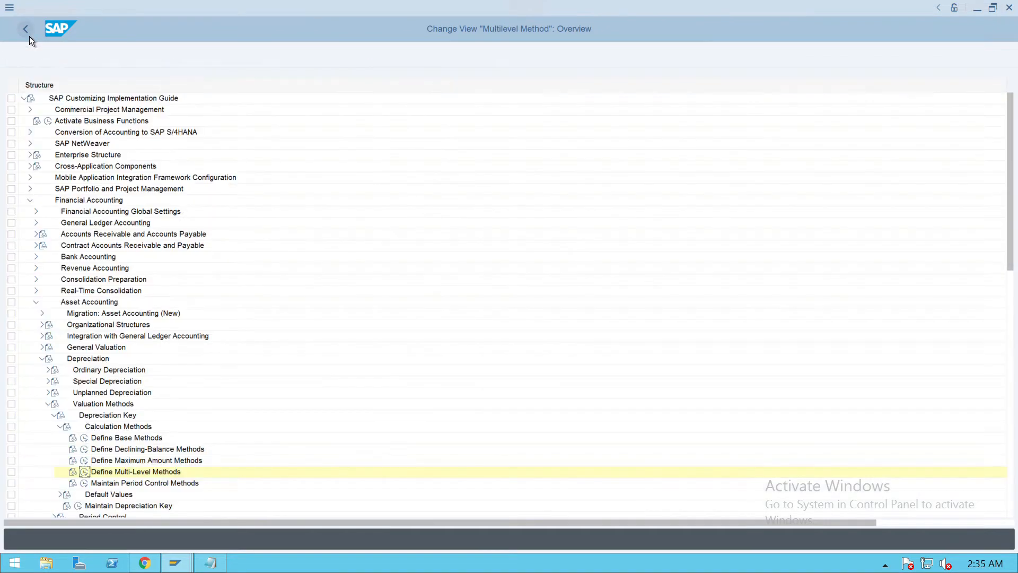
scroll(385, 412, down, 2)
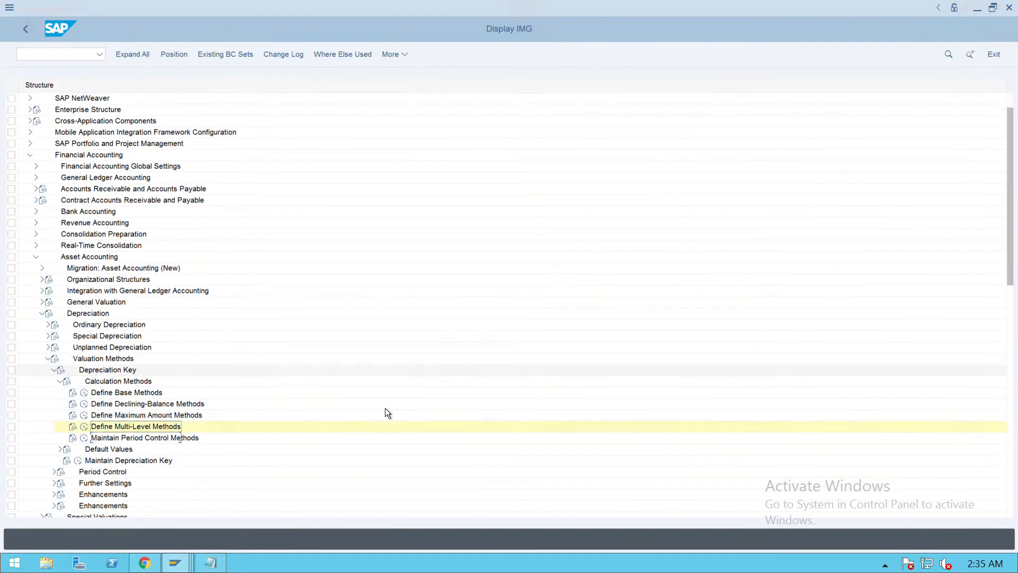
scroll(385, 408, down, 3)
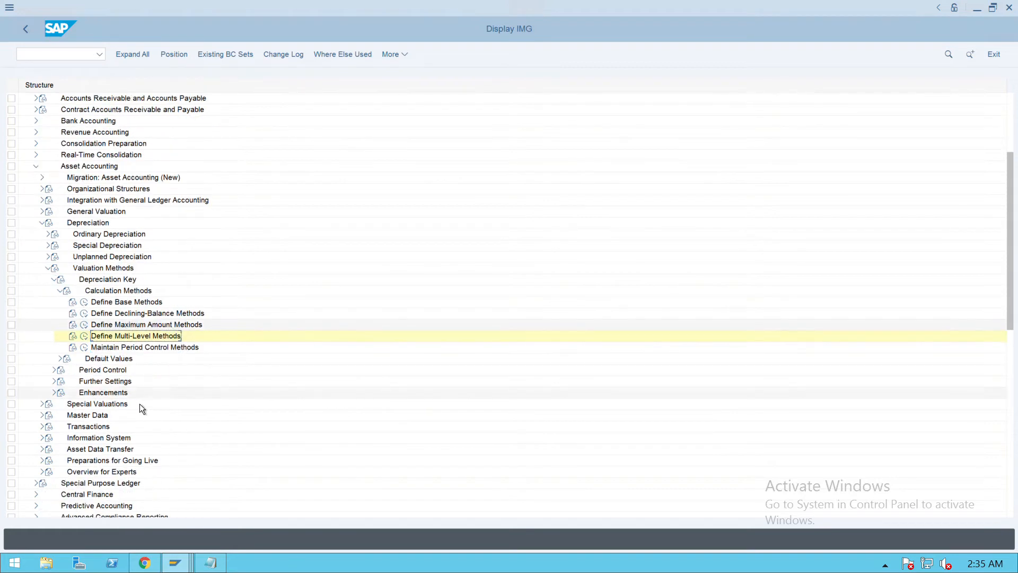
scroll(144, 403, down, 1)
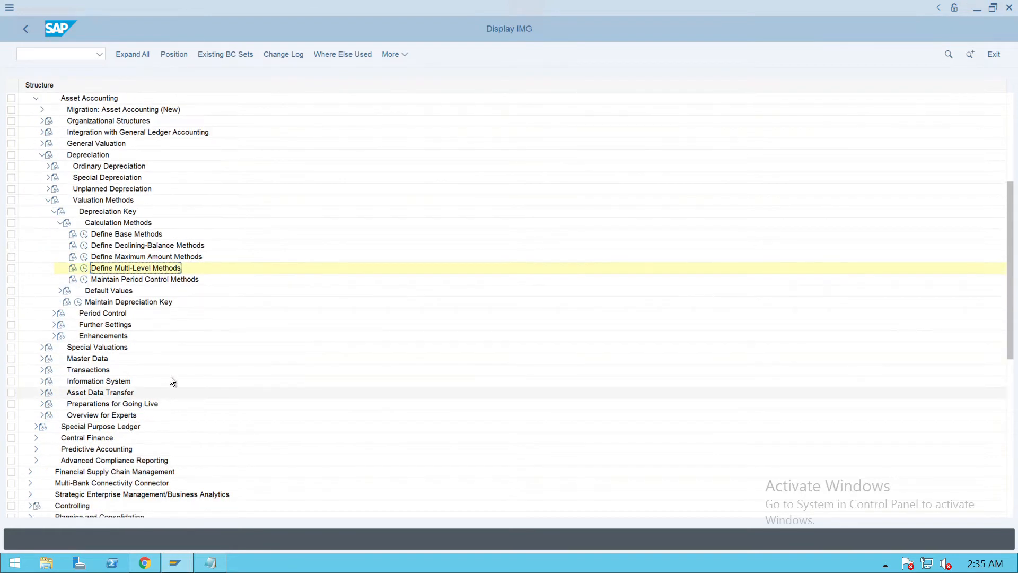
click(104, 305)
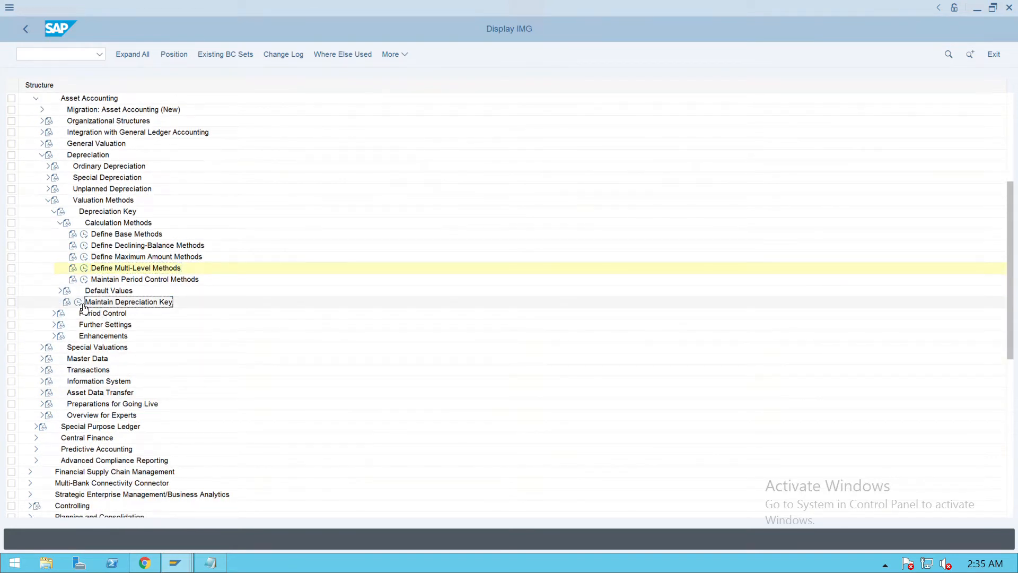
click(79, 303)
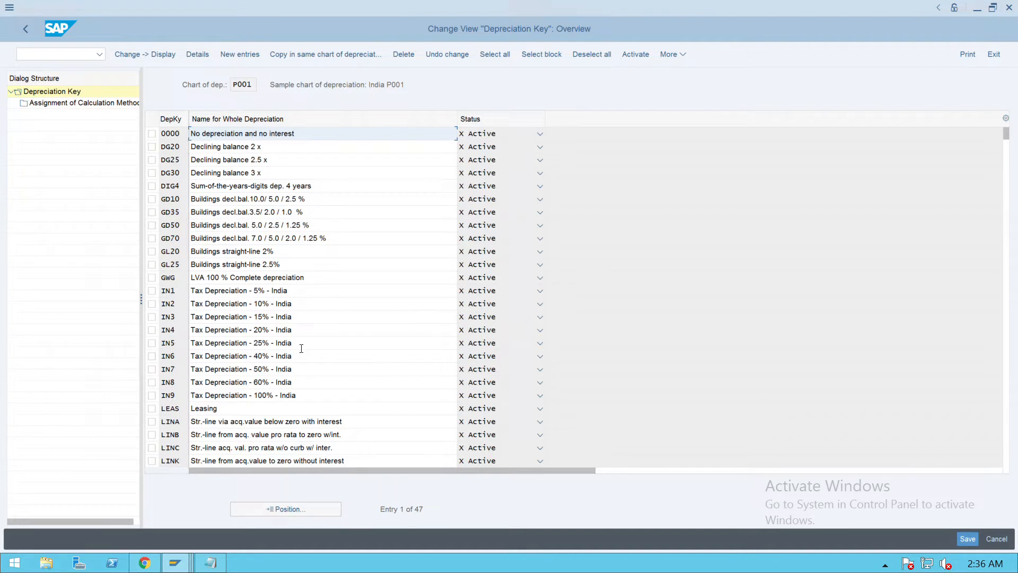
Step: Create depreciation key P001 with the description p001 and enable depreciation to the day
click(233, 55)
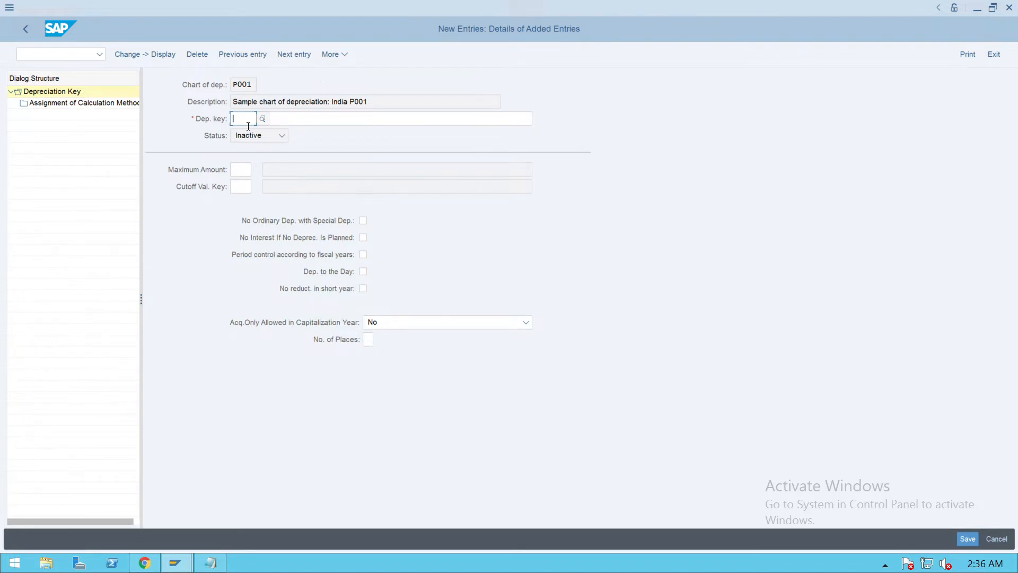
text(p001)
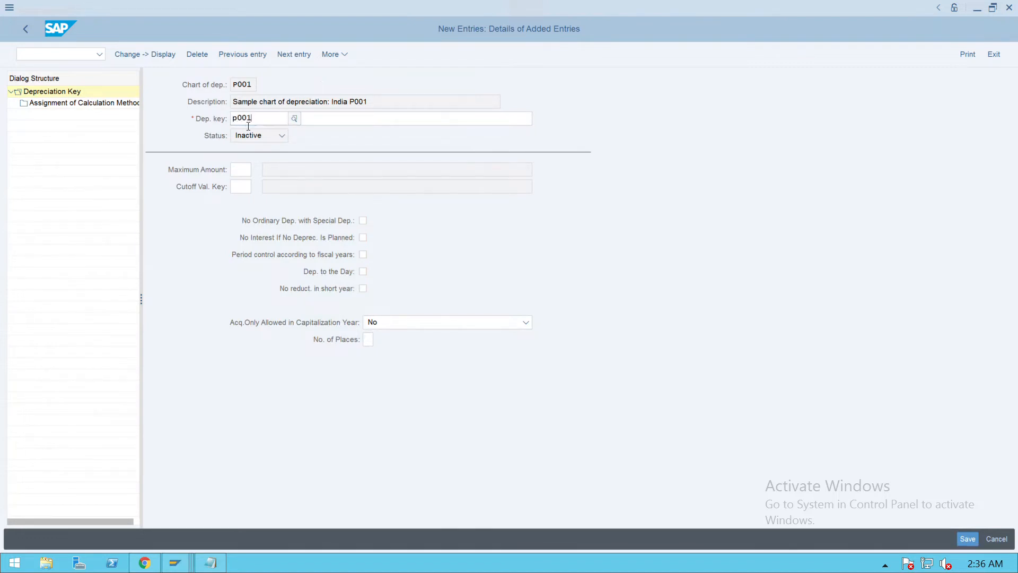
key(Tab)
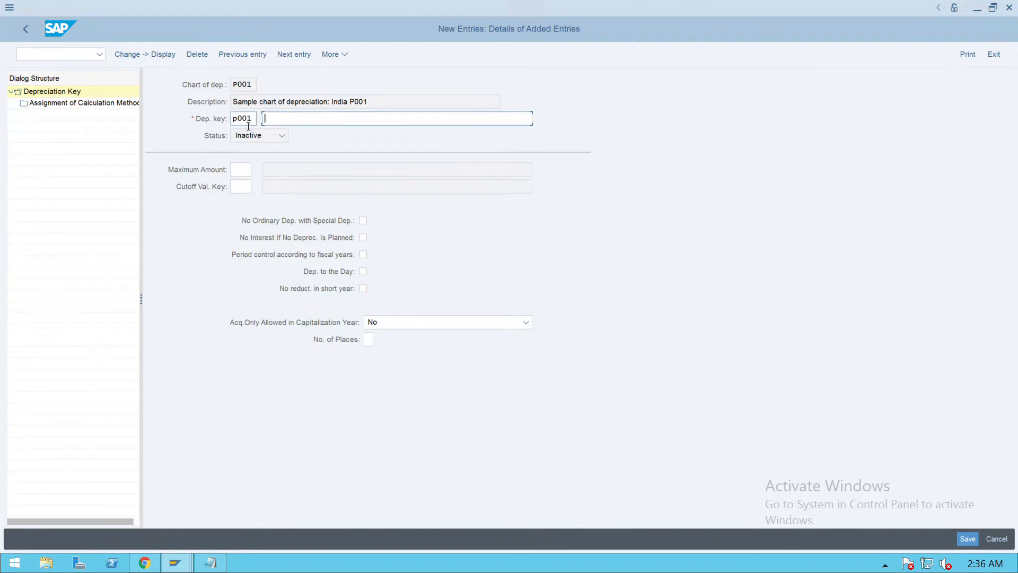
text(p001)
click(363, 272)
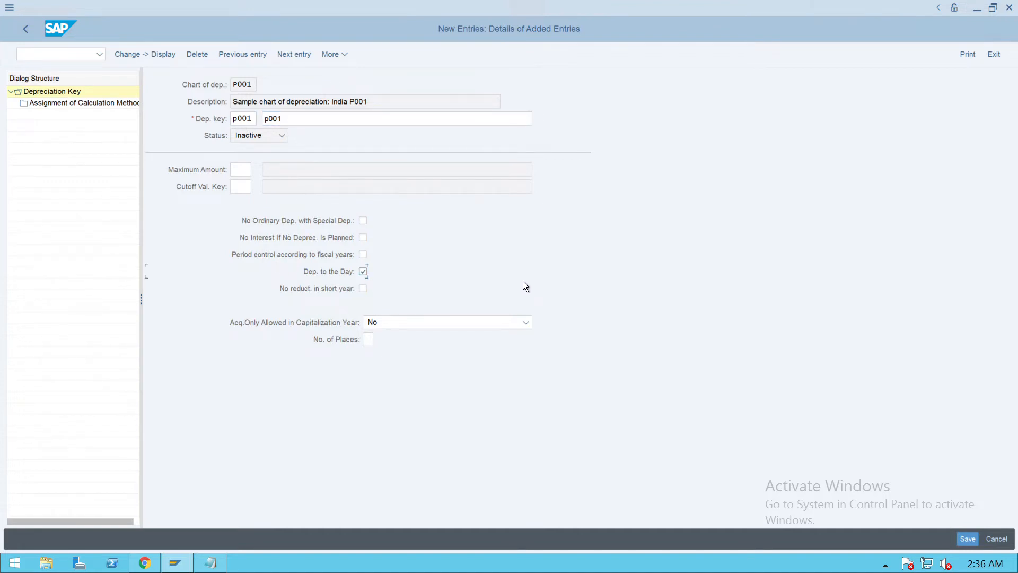
Step: Add a new calculation method assignment for depreciation key P001 and choose base method 0014
double_click(67, 110)
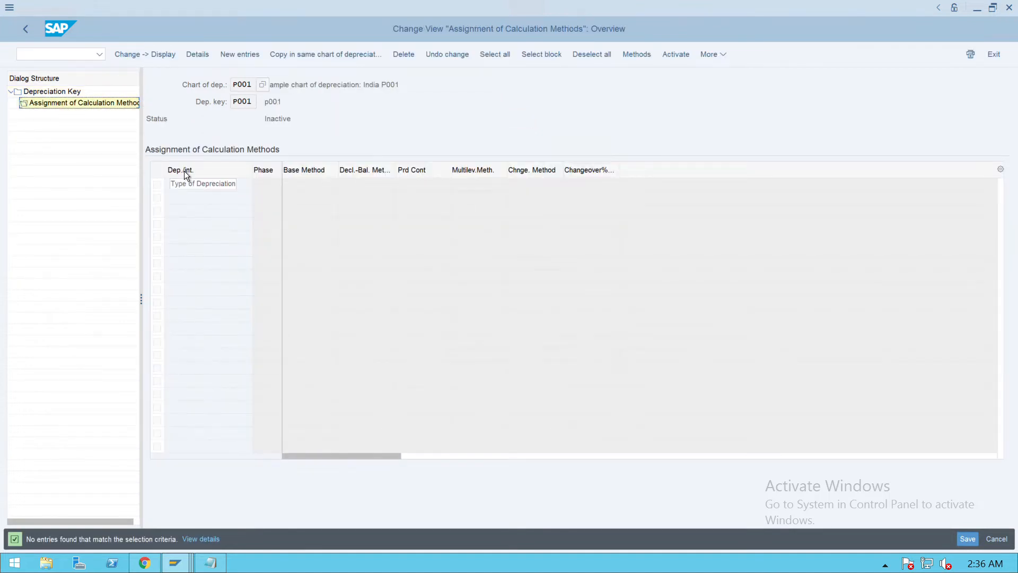
click(250, 58)
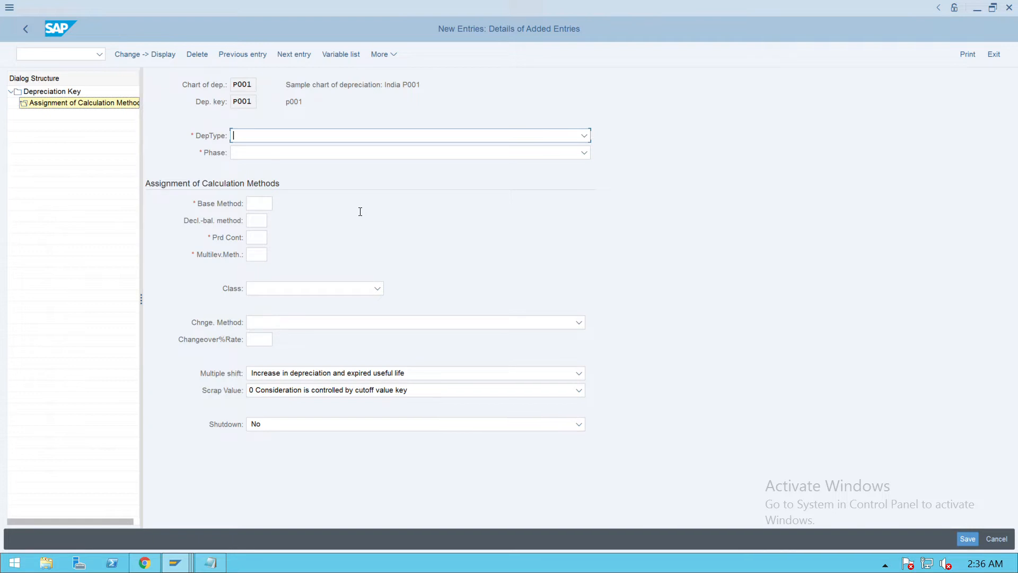
click(270, 208)
click(282, 210)
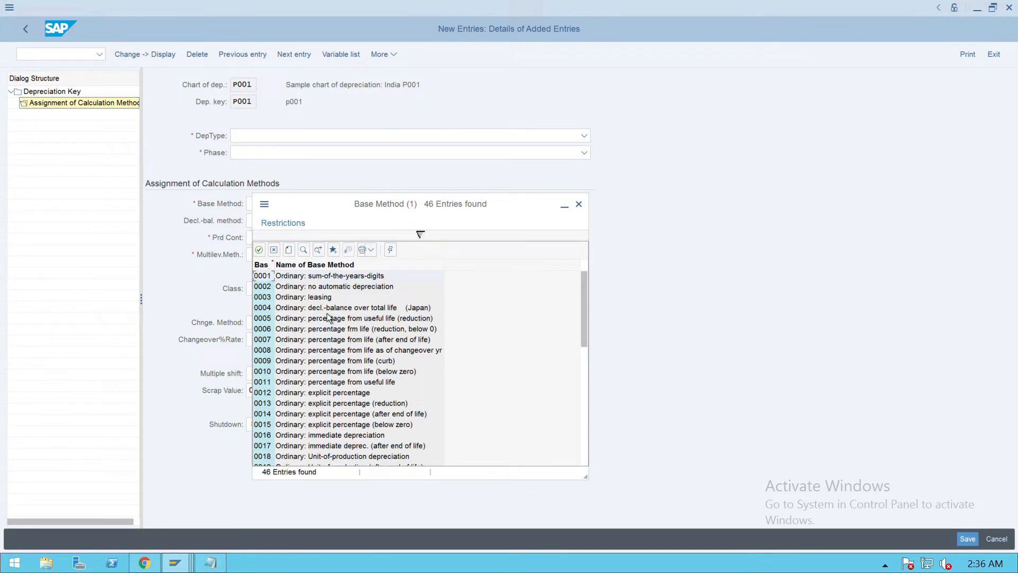
double_click(304, 421)
Step: Set the assignment's declining-balance method to 001 and its period control method to 001
click(260, 221)
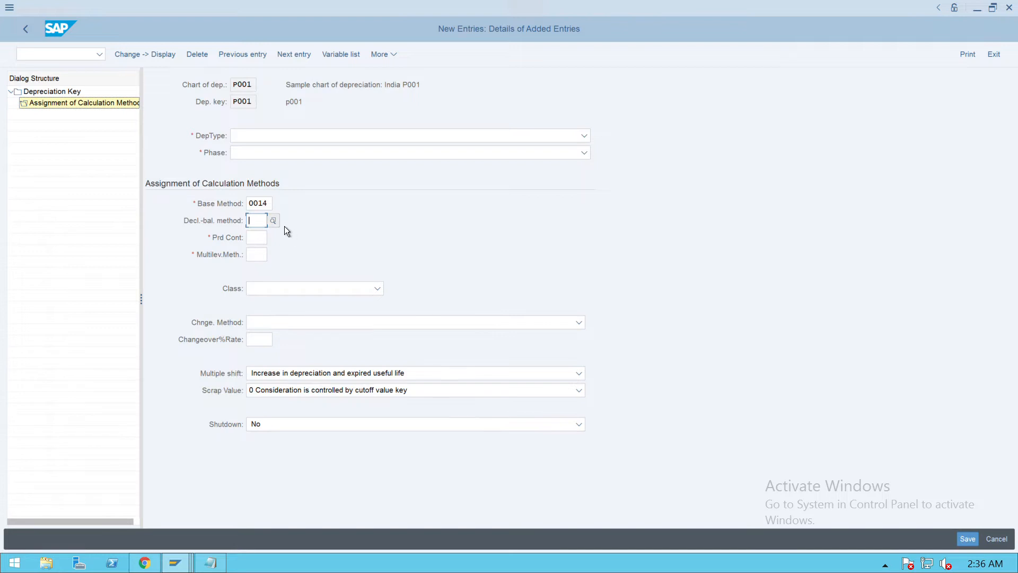
key(F4)
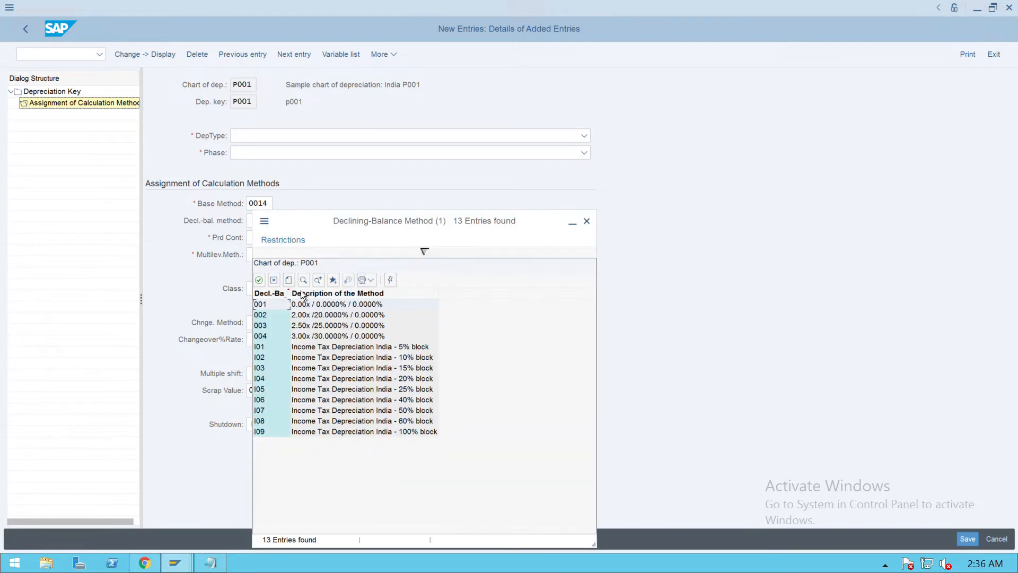
double_click(277, 310)
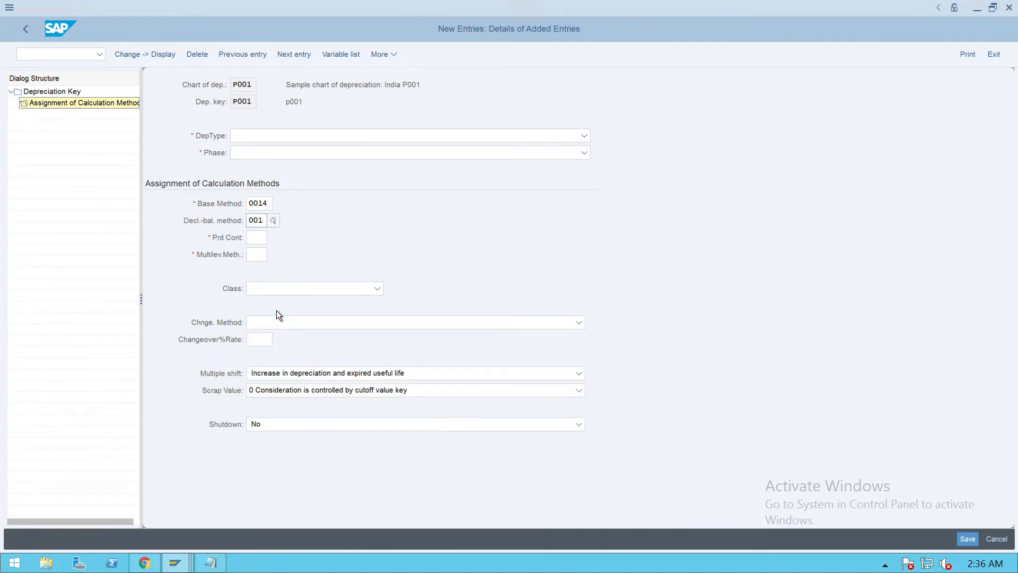
click(260, 244)
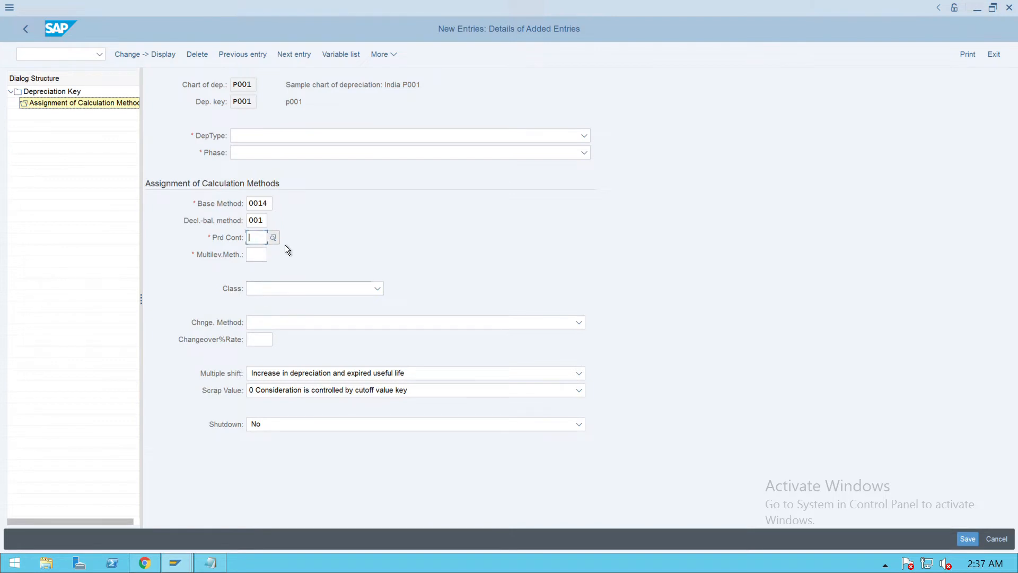
key(F4)
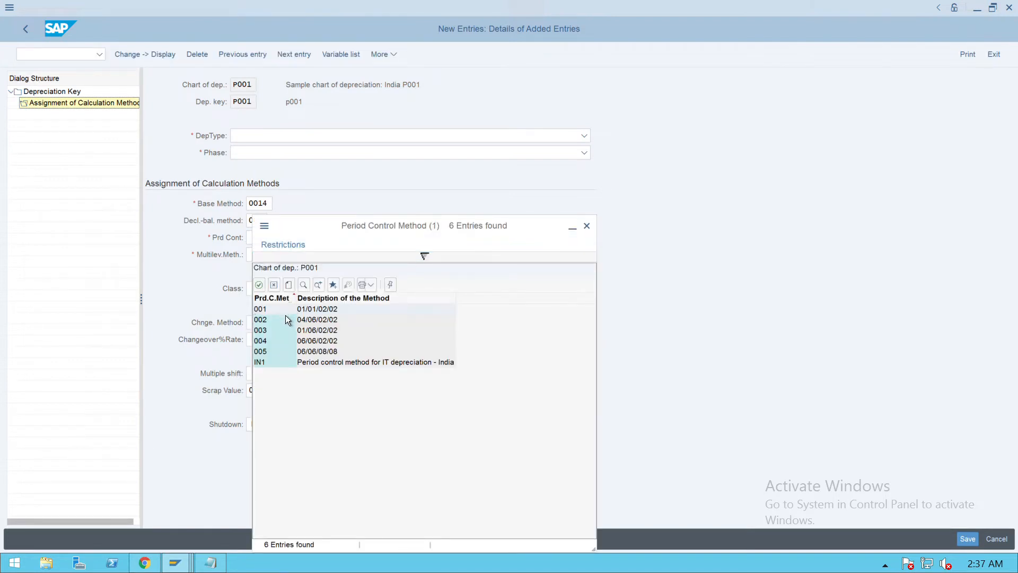
key(Return)
Step: Set the assignment's multilevel method to P00 and its class to 1 Straight-line depreciation
click(261, 259)
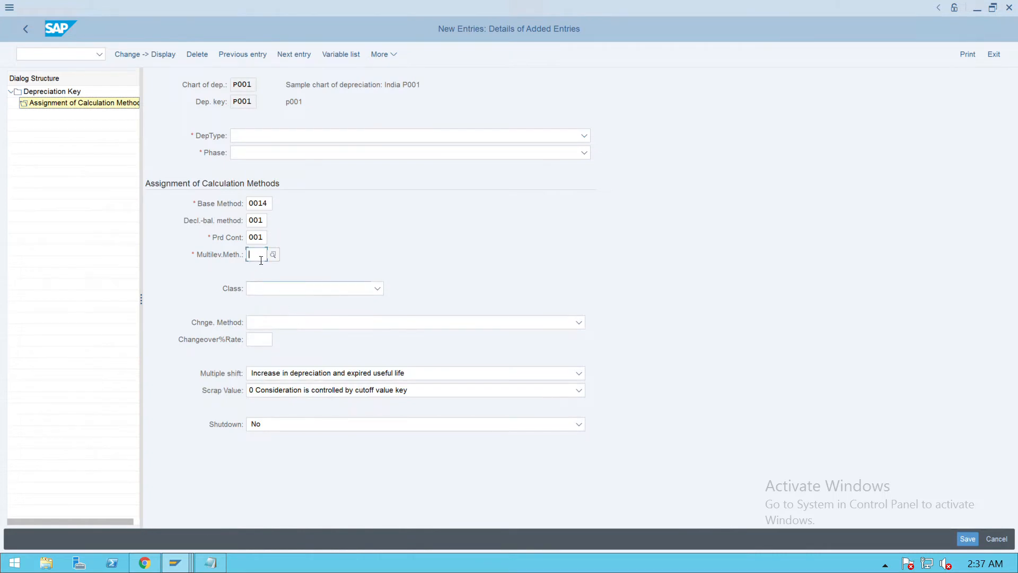
key(F4)
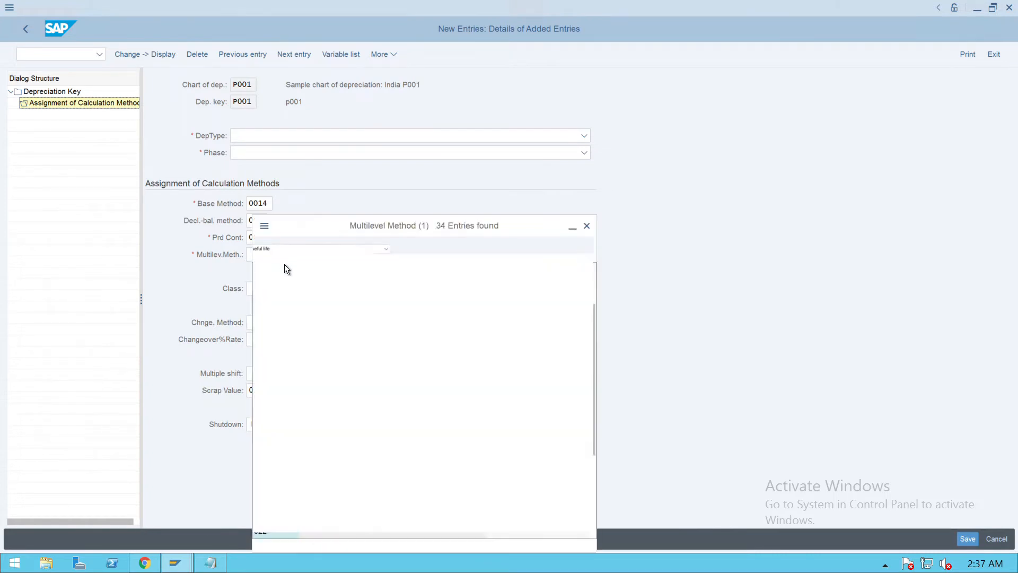
scroll(349, 419, down, 2)
scroll(350, 421, down, 2)
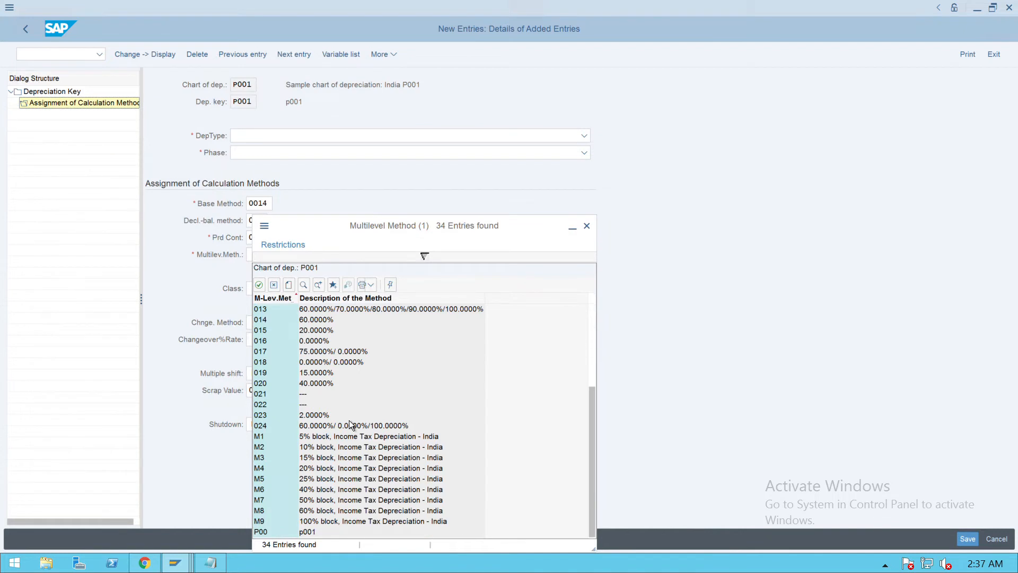
double_click(316, 536)
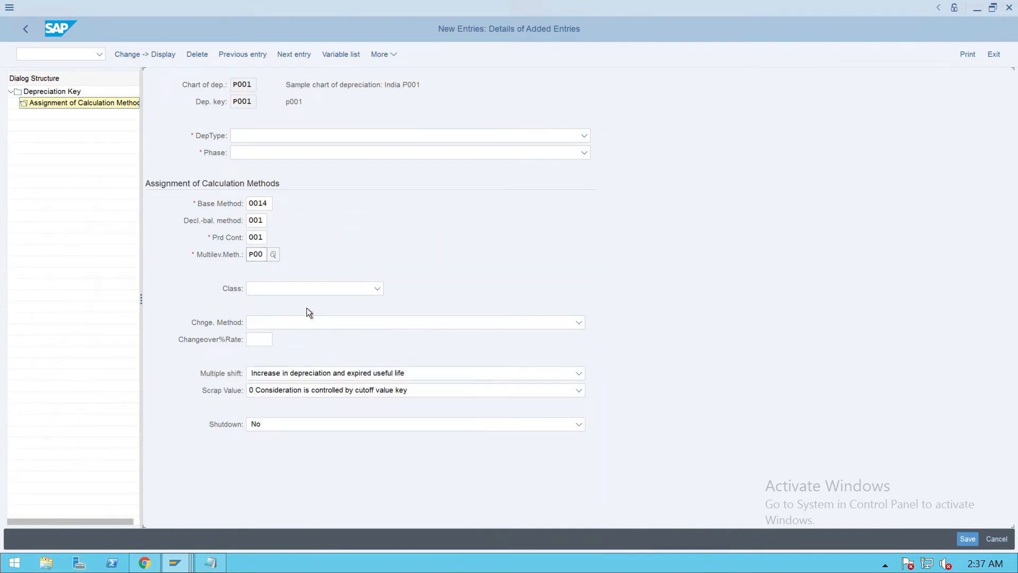
click(307, 291)
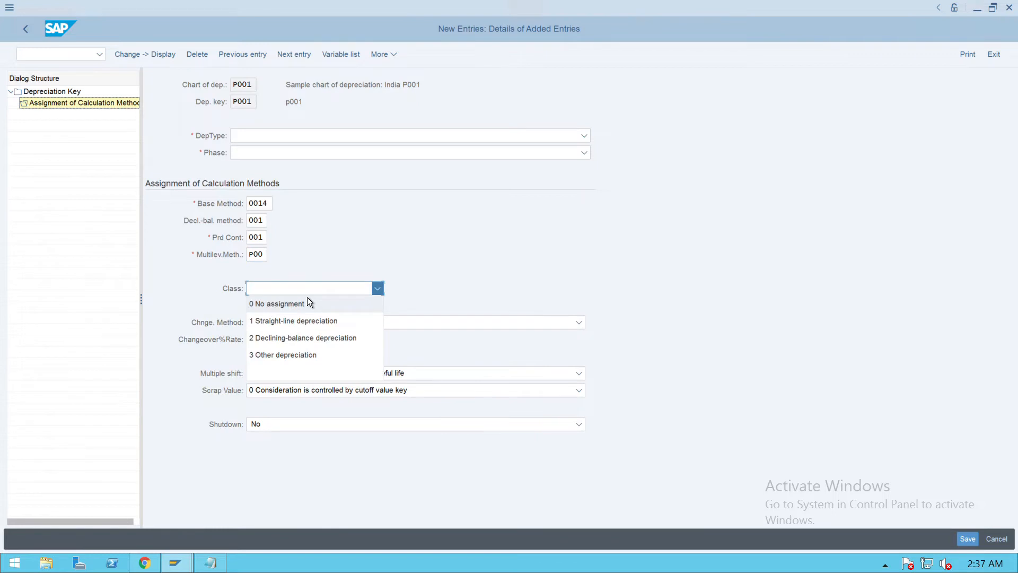
click(294, 329)
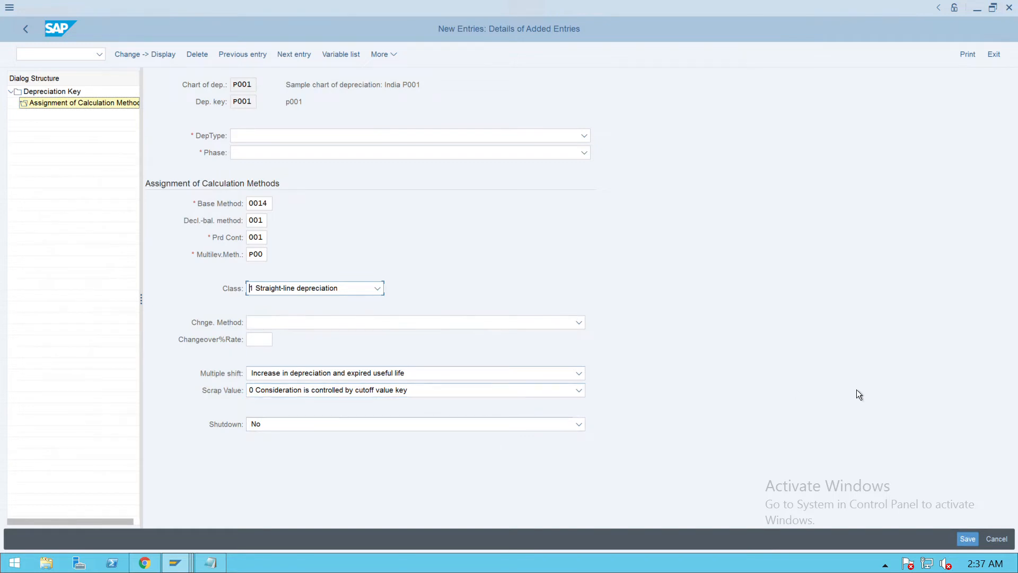
Step: Set the assignment's depreciation type to N Ord.depreciation and its phase to 1 From the start of depreciation
click(968, 539)
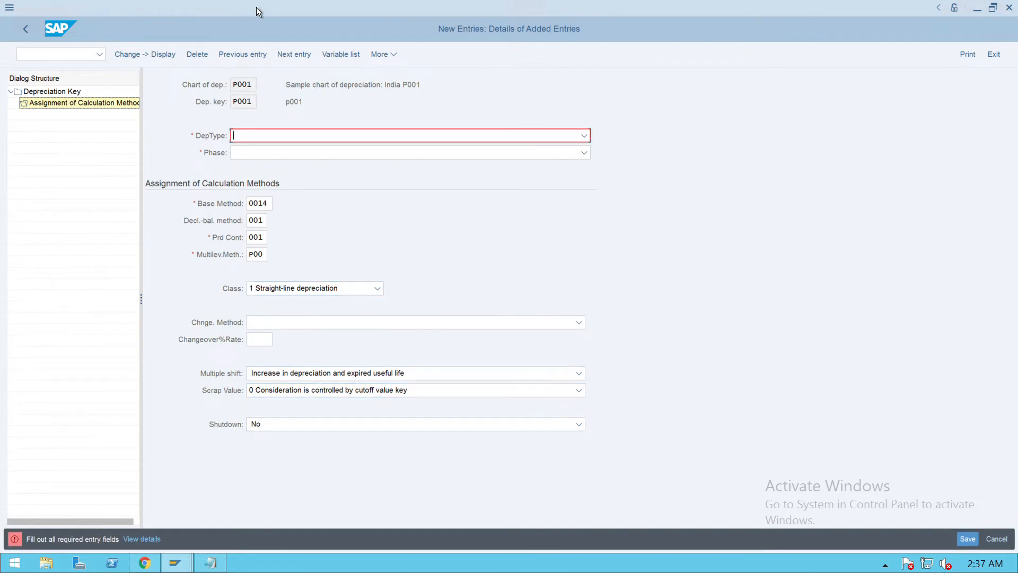
click(295, 141)
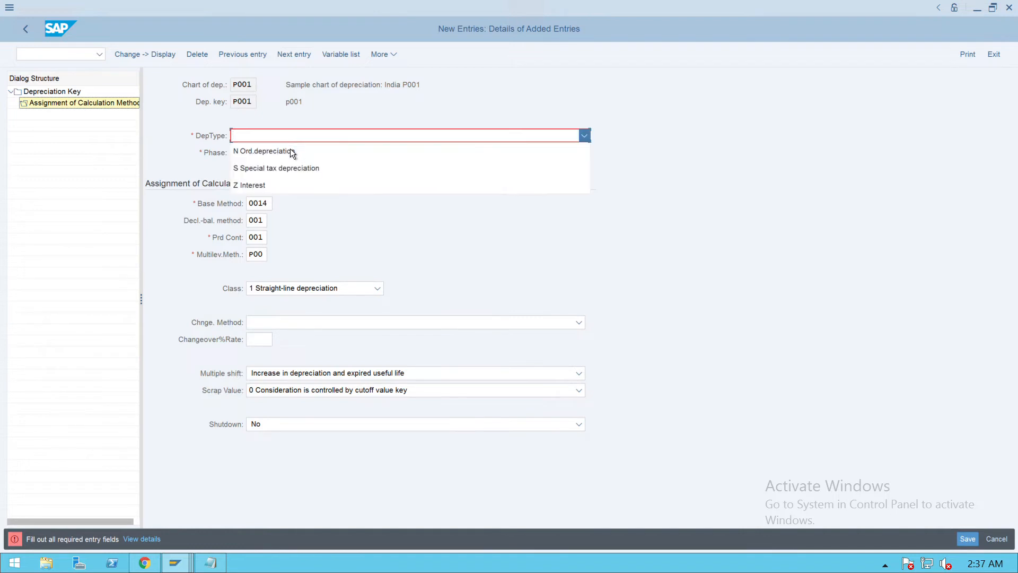
click(298, 158)
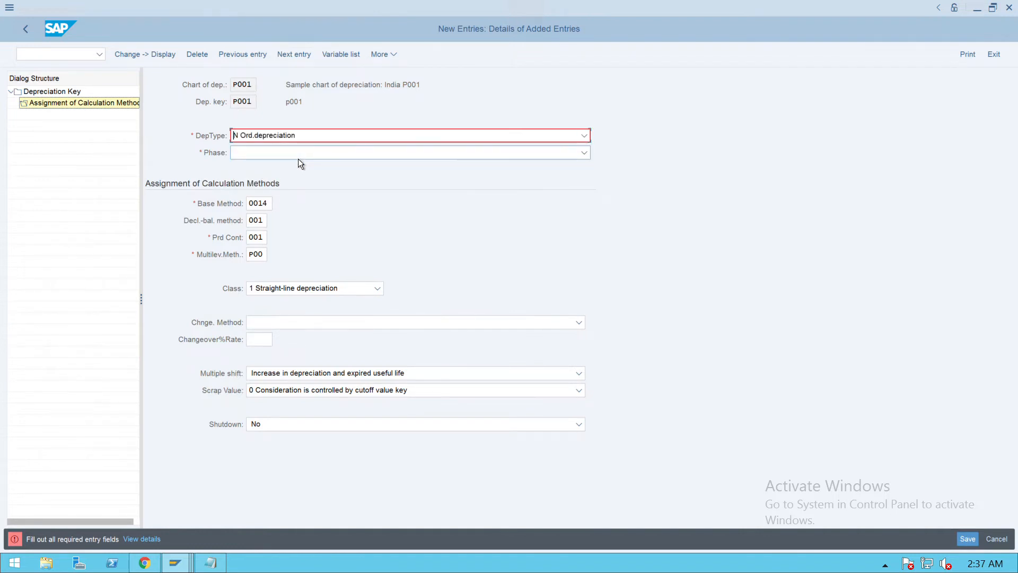
click(276, 153)
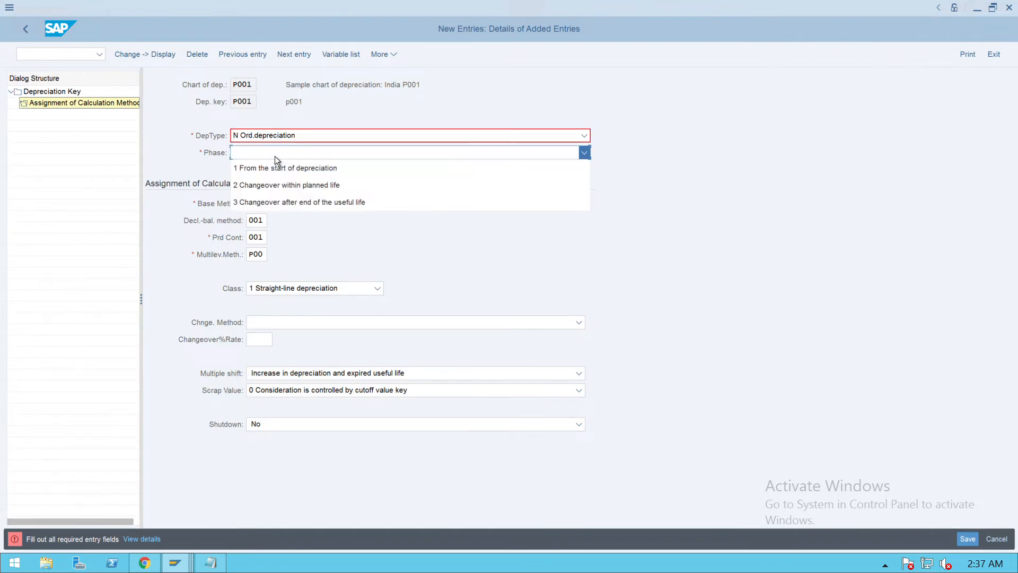
click(274, 169)
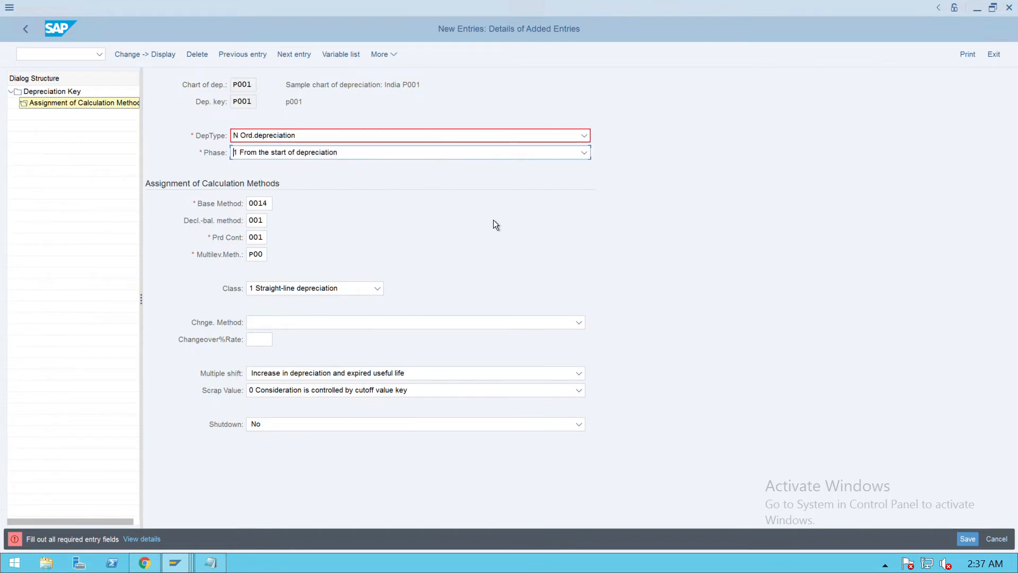
Step: Save the calculation method assignment, reading the message's long text before closing the message log
click(968, 538)
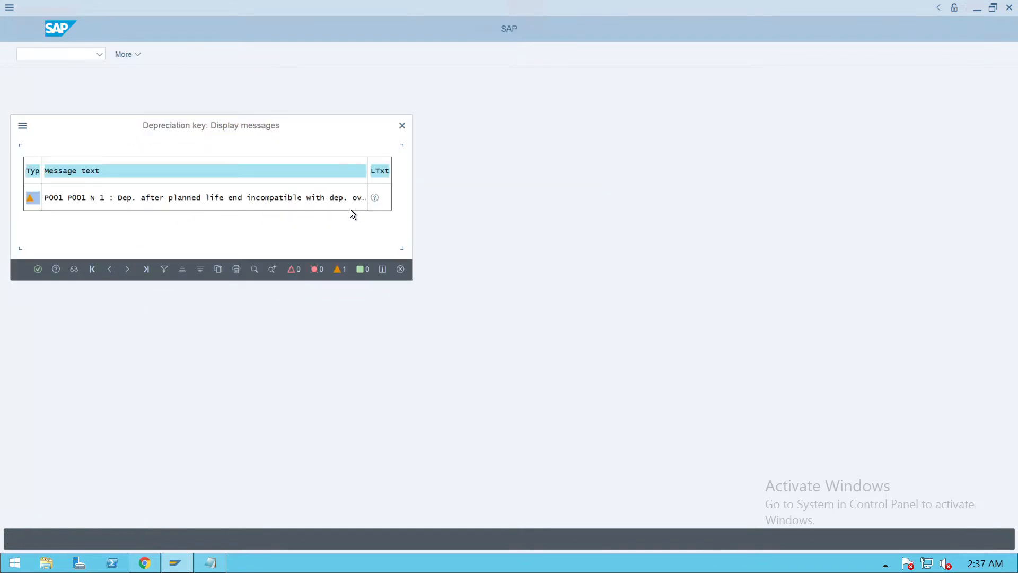
click(375, 200)
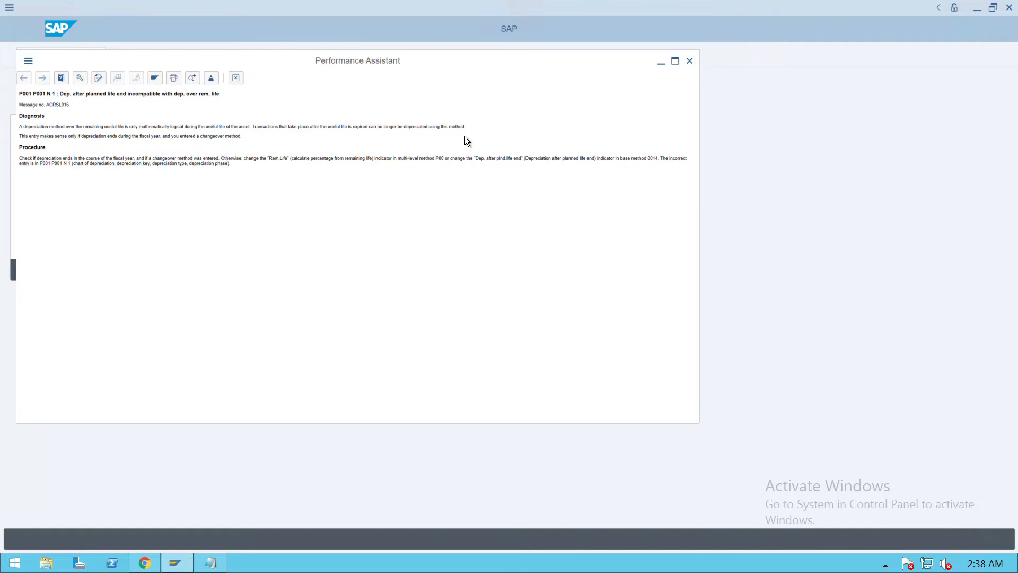
click(690, 62)
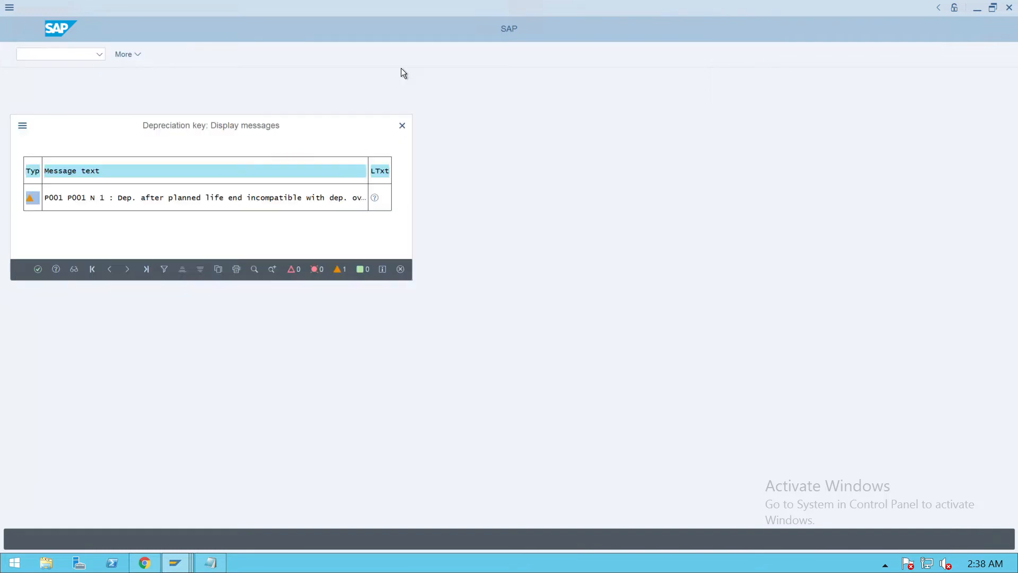
click(402, 127)
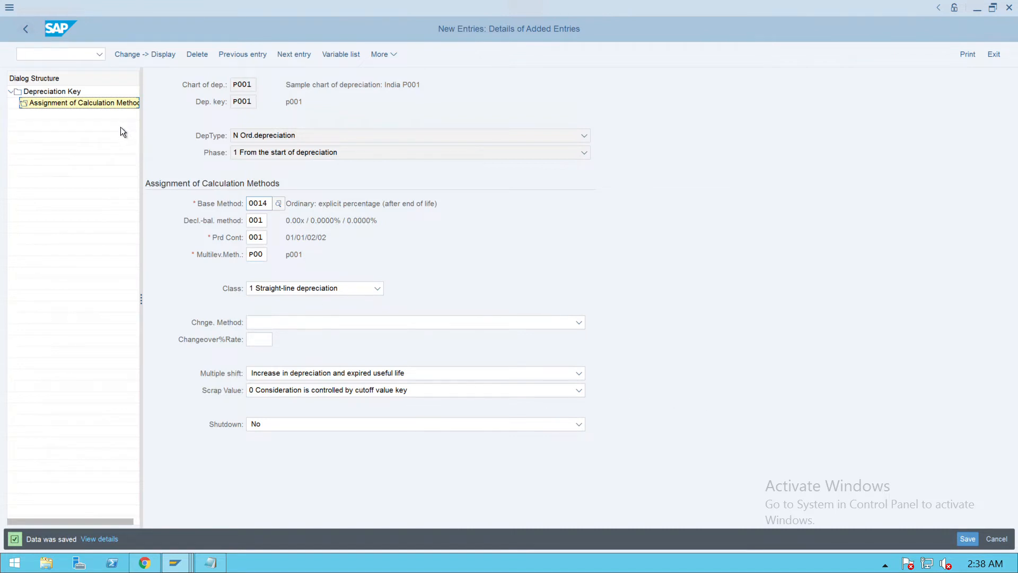
Step: Save the calculation method assignments overview and return to the depreciation key overview
click(28, 36)
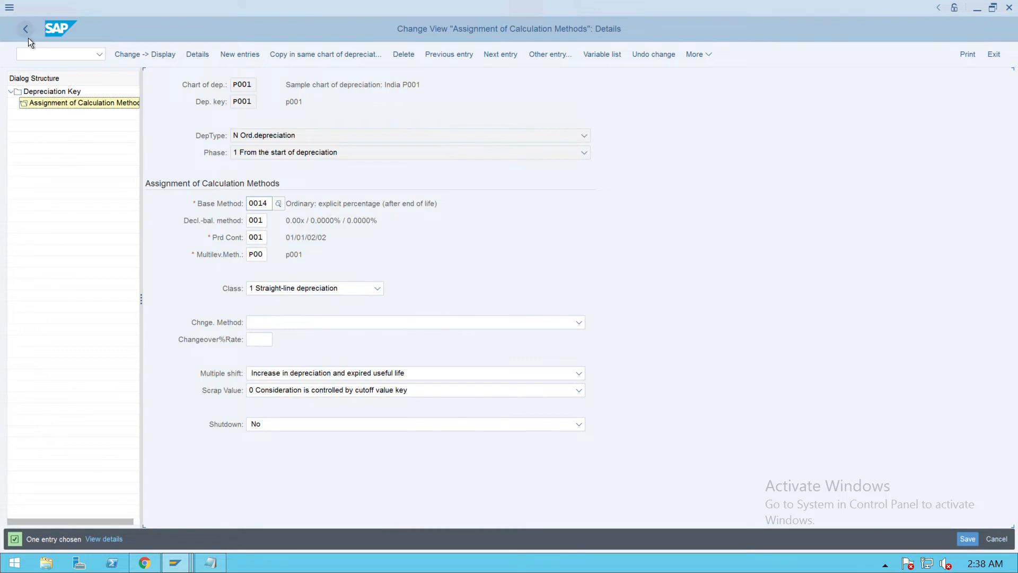
click(27, 38)
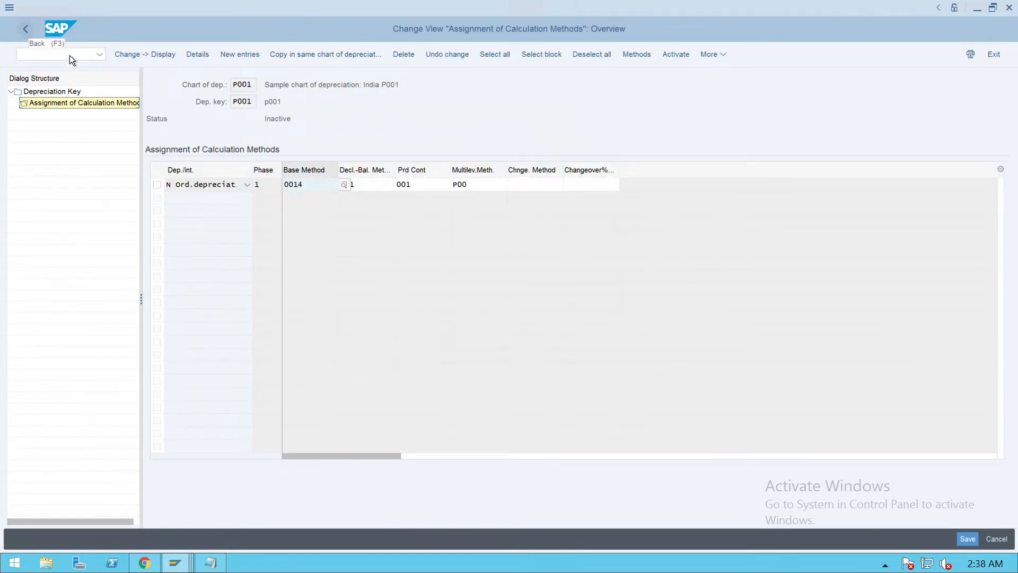
click(968, 538)
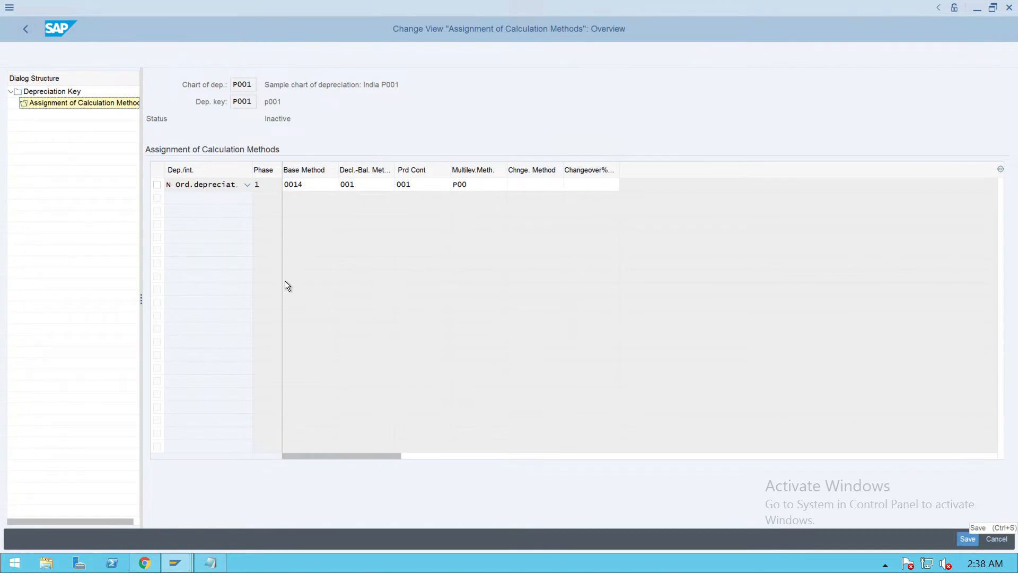
click(29, 36)
click(30, 36)
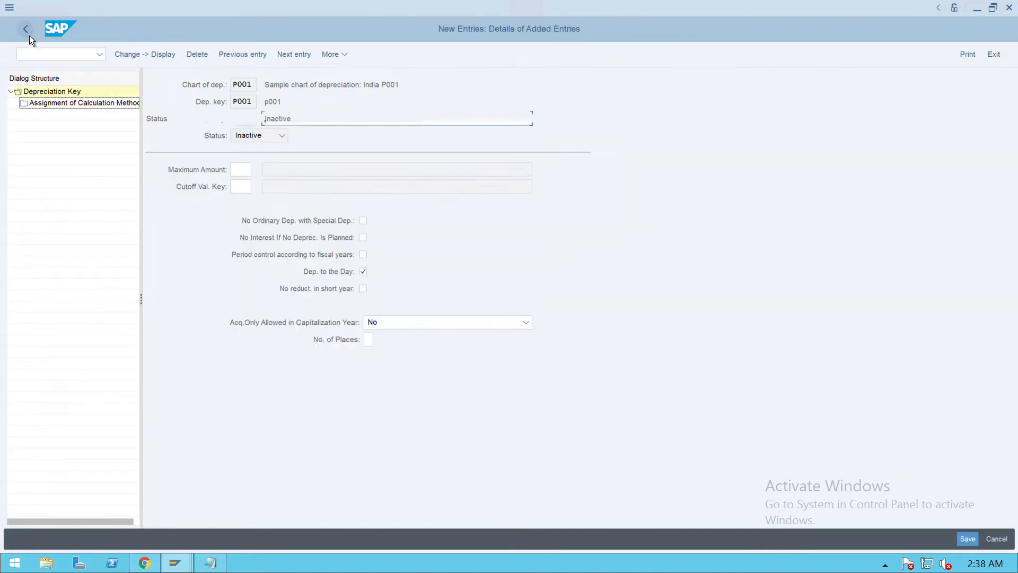
click(29, 36)
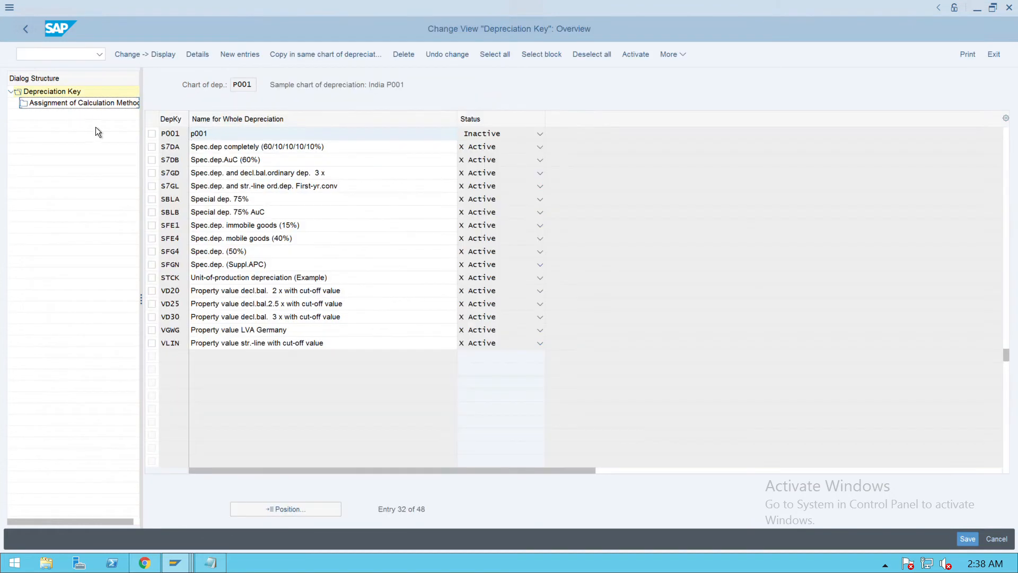
Step: Activate depreciation key P001 and confirm the message log
click(154, 138)
click(644, 61)
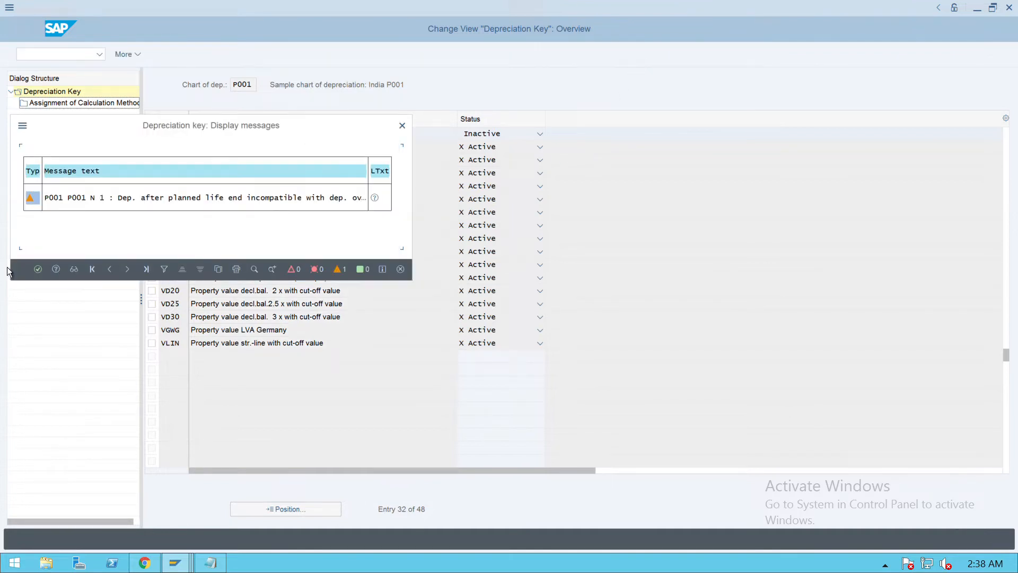
click(40, 274)
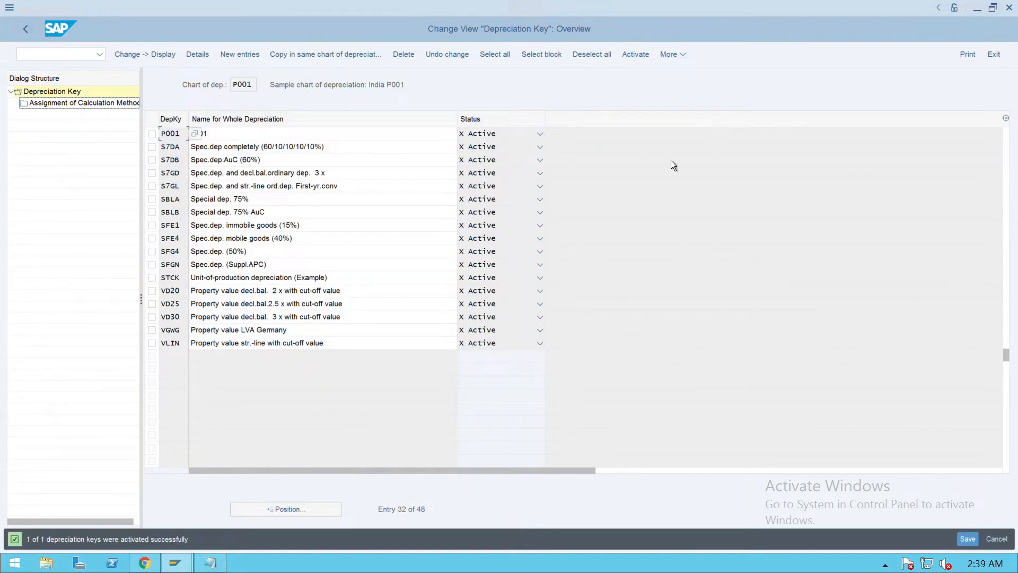
Step: Save the activated depreciation key, confirm the message log, and return to the customizing structure
click(968, 539)
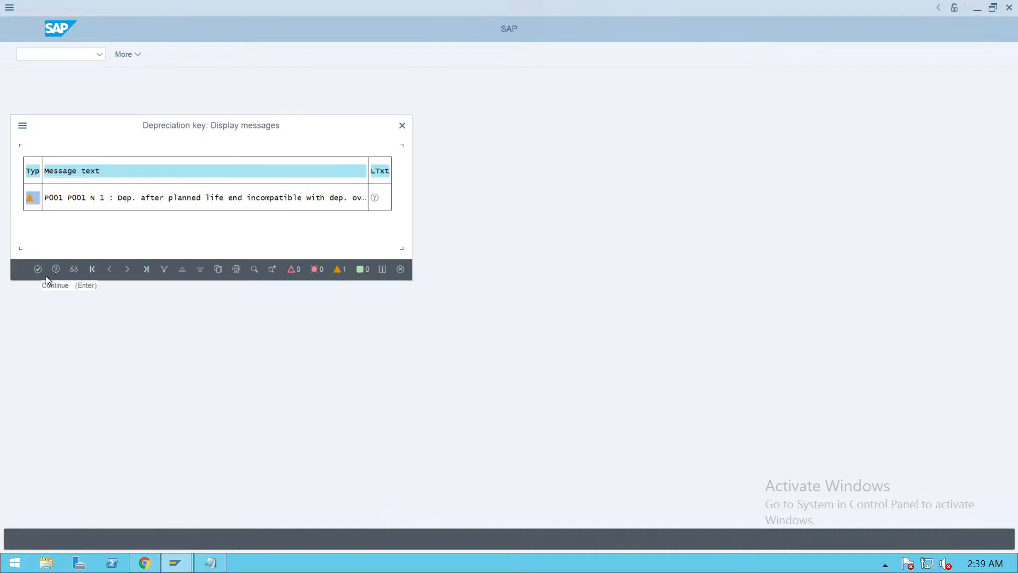
click(47, 276)
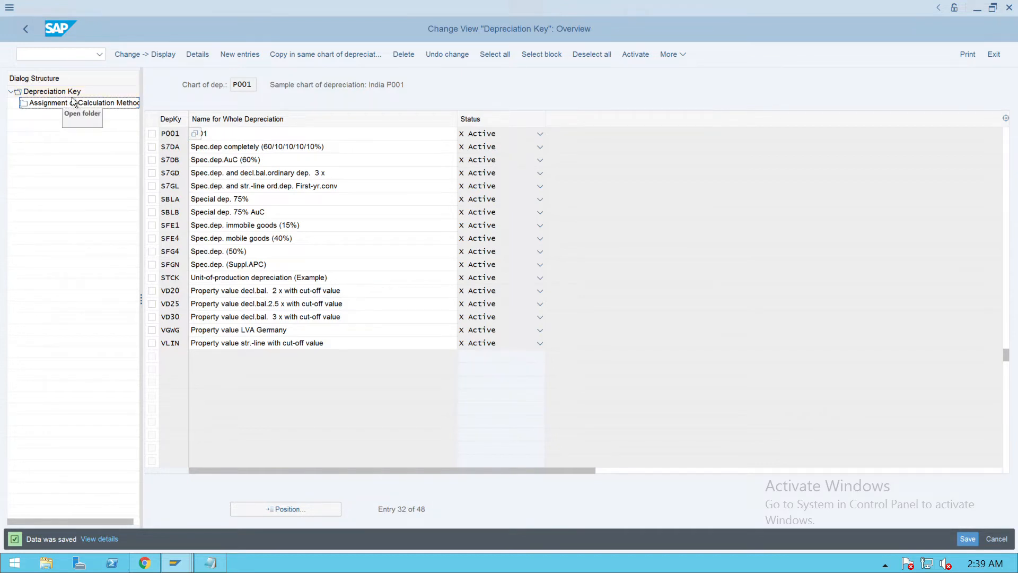
click(34, 37)
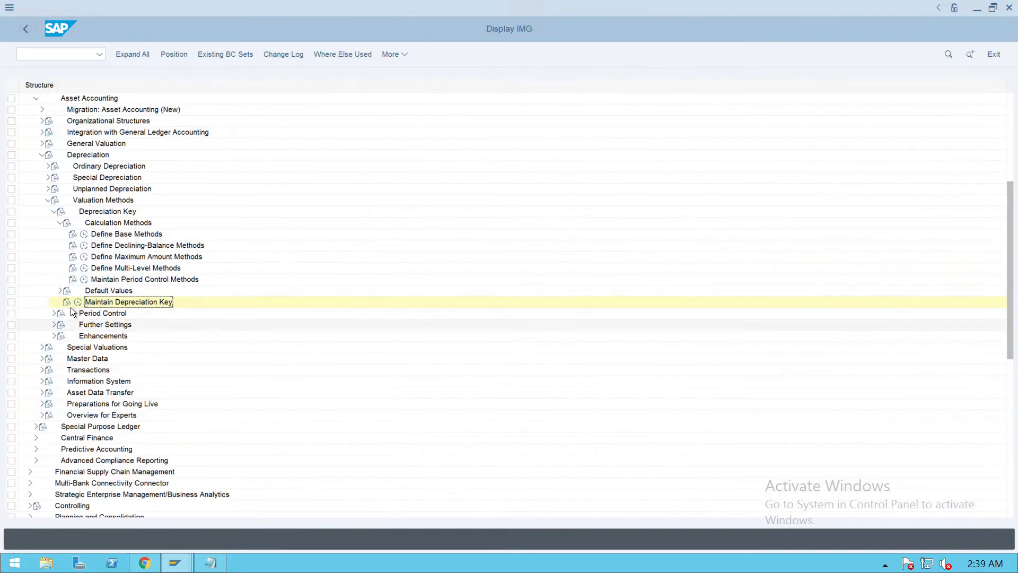
Step: Collapse the Depreciation branch and open Determine Depreciation Areas in the Asset Class under General Valuation
click(58, 217)
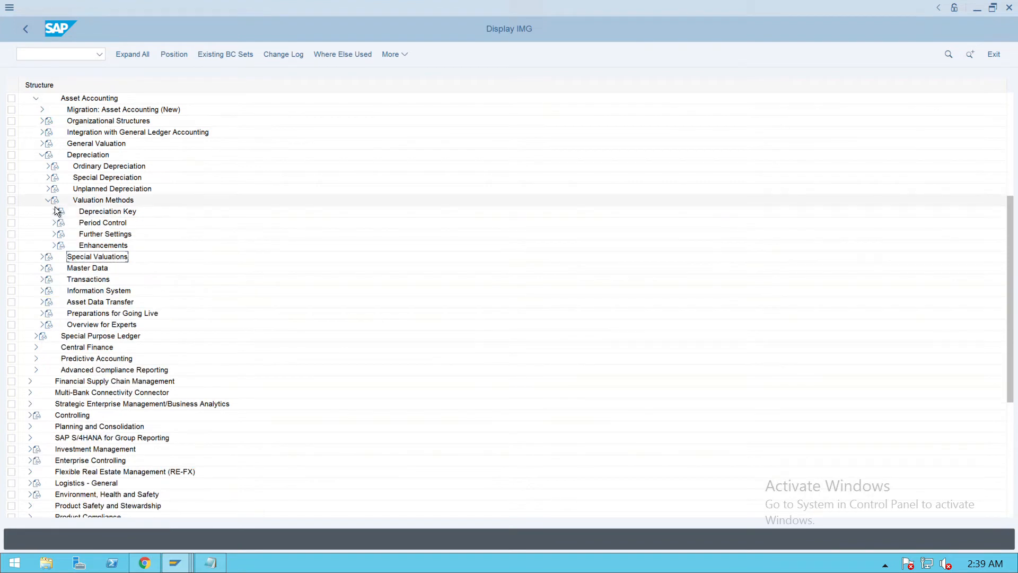
click(55, 205)
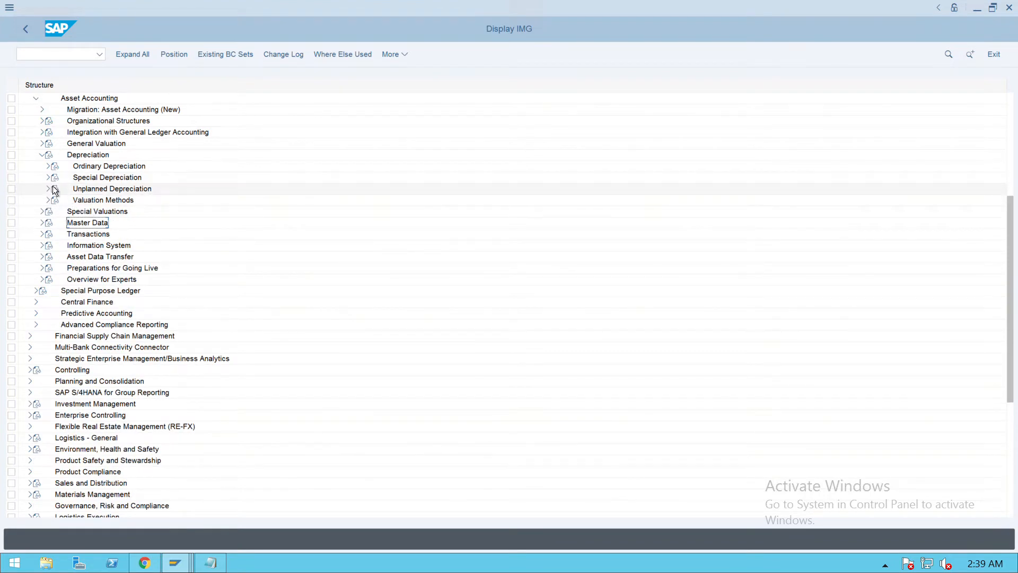
click(42, 155)
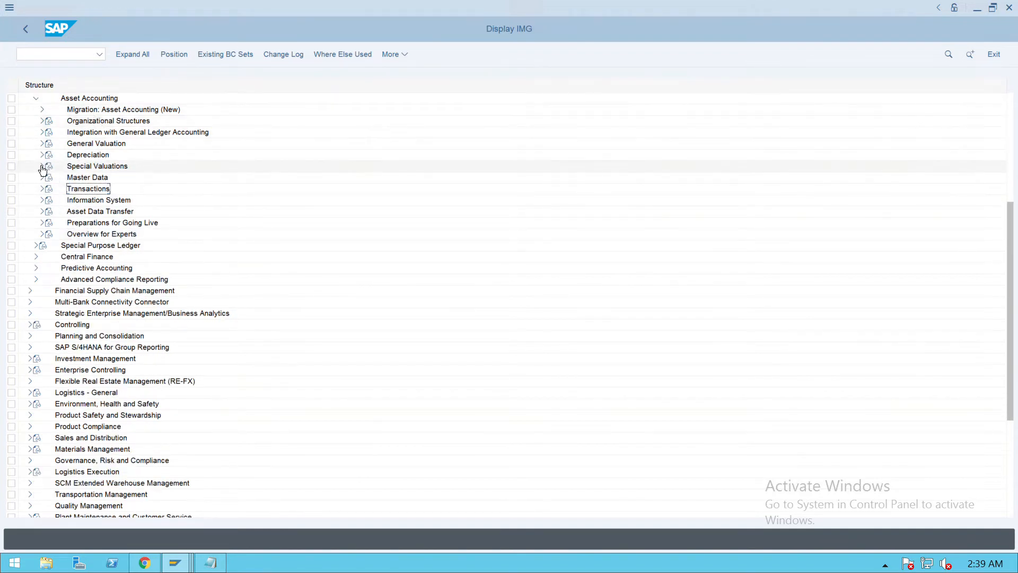
click(42, 143)
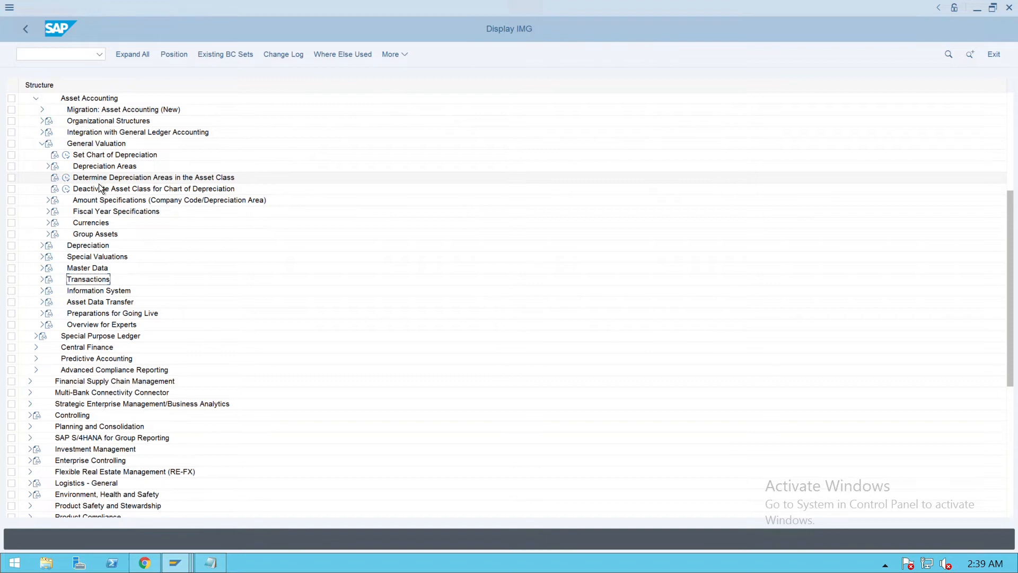
click(67, 178)
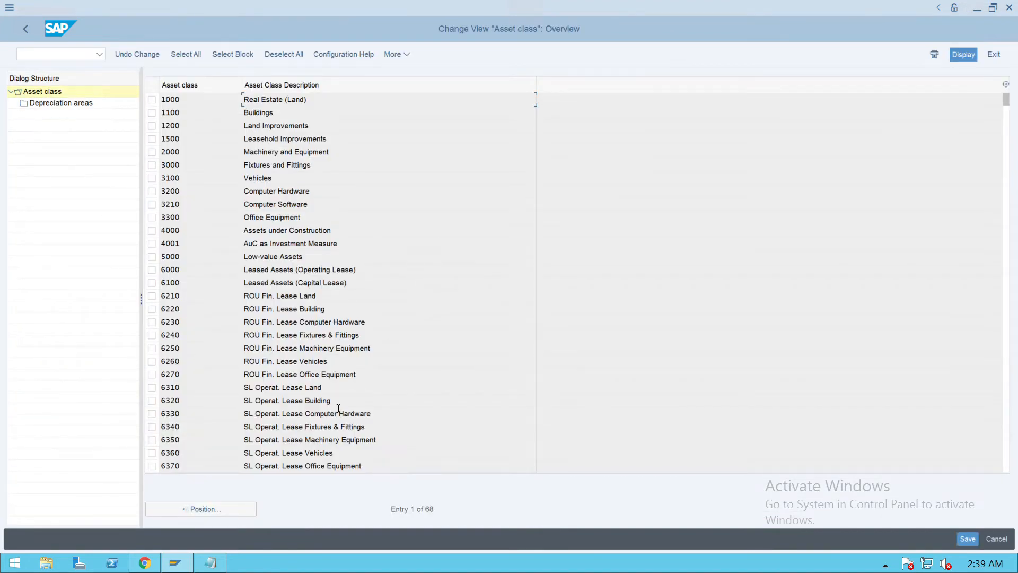
Step: Position the list to asset class P001 and open its depreciation areas
click(211, 512)
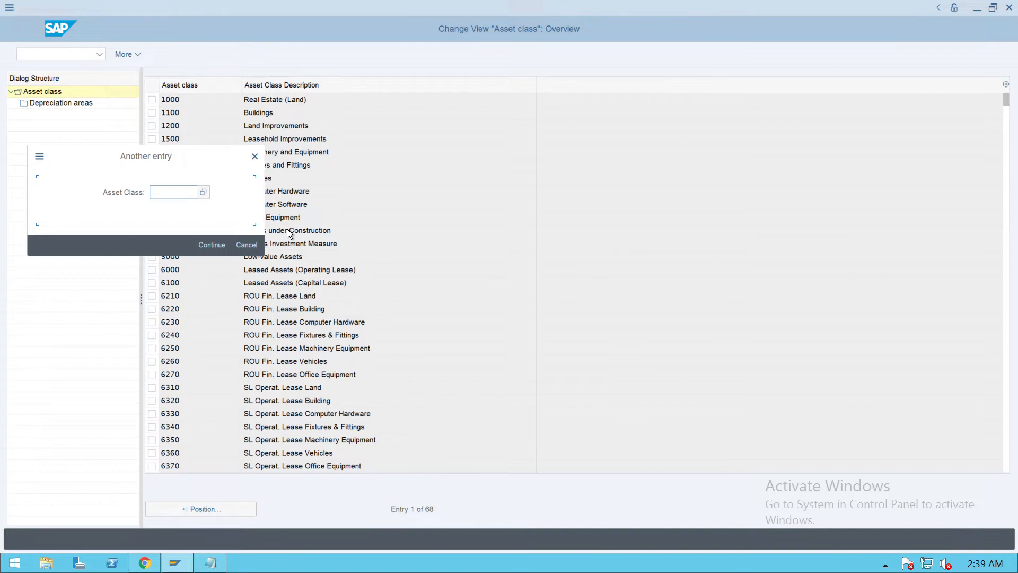
text(p001)
key(Return)
click(157, 103)
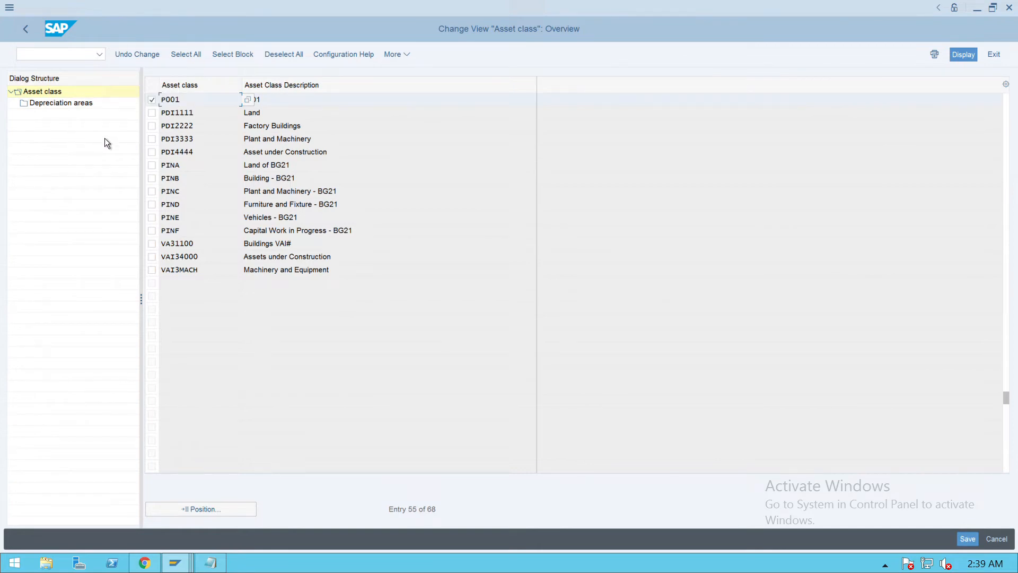
double_click(60, 111)
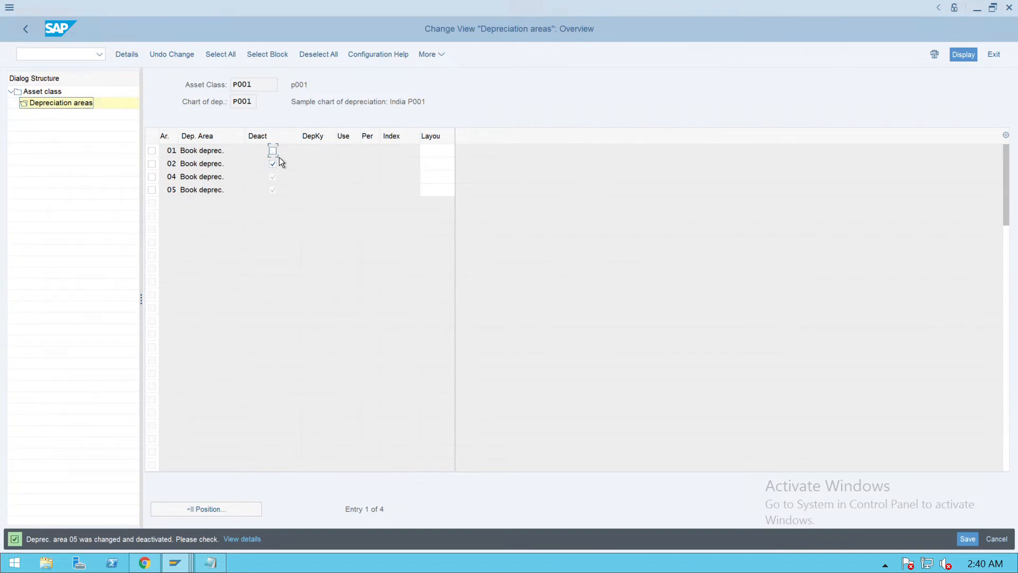
Step: Clear the deactivation of depreciation area 02 and assign screen layout 1000 to areas 01 and 02
click(442, 152)
click(469, 158)
click(451, 179)
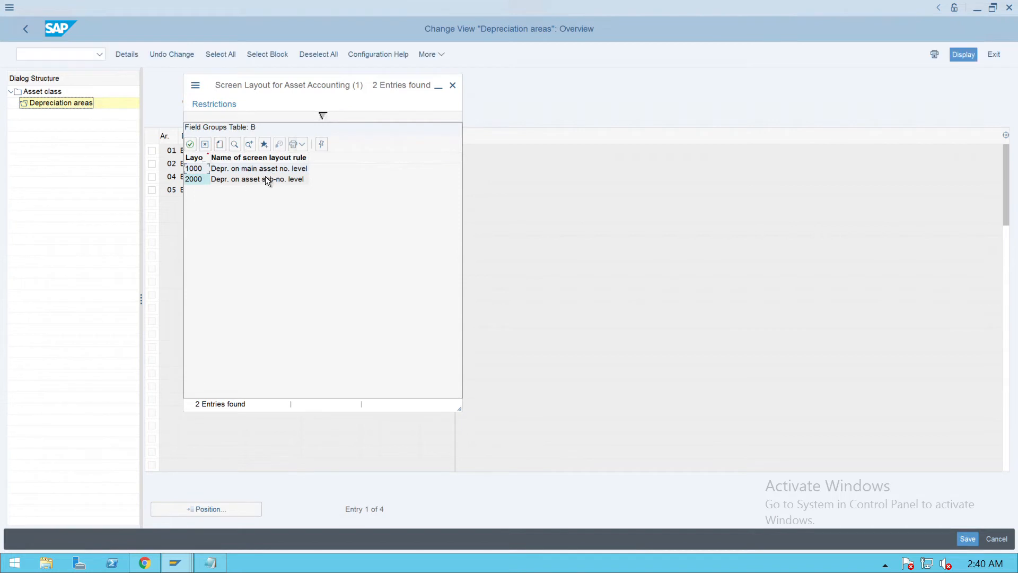
key(Return)
drag(449, 153, 402, 157)
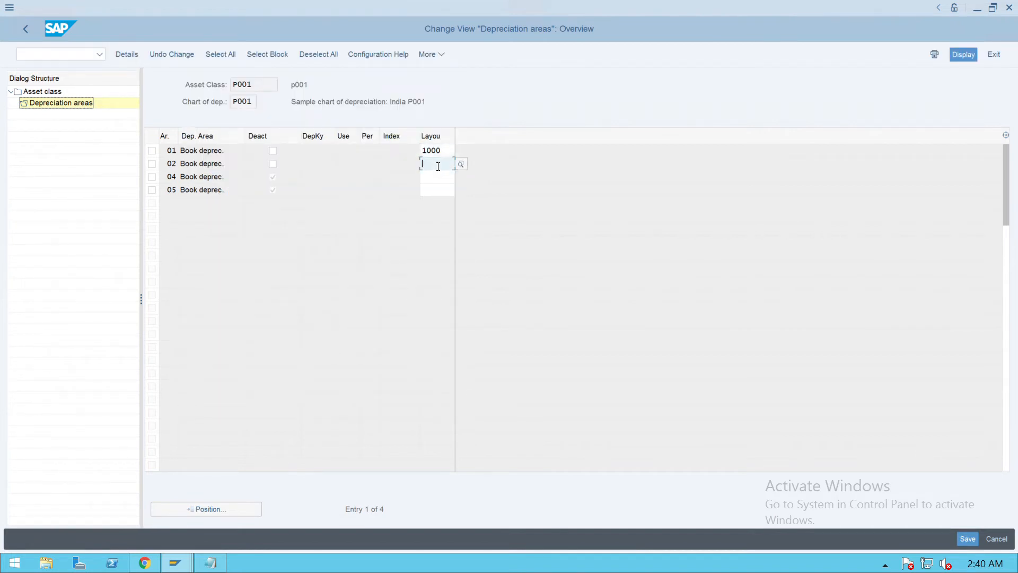
text(1000)
key(Return)
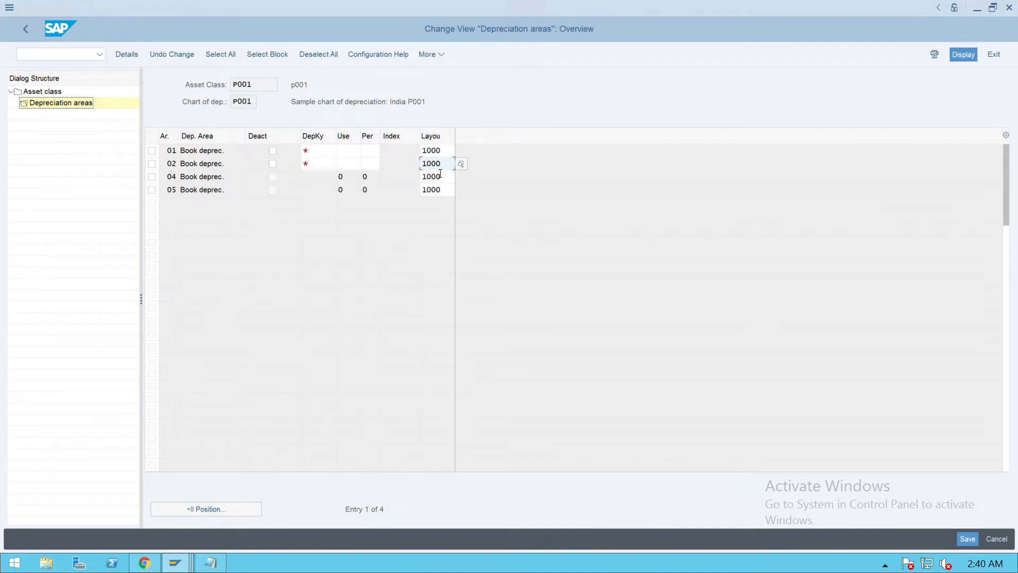
Step: Choose P001 as the depreciation key of depreciation area 01 from the list of possible keys
click(320, 152)
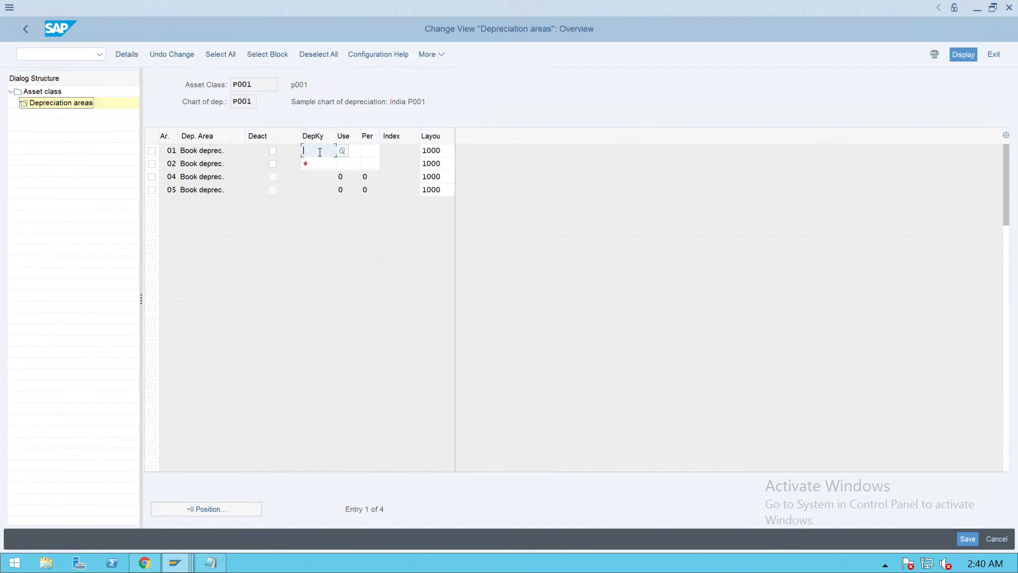
click(348, 154)
scroll(356, 285, down, 10)
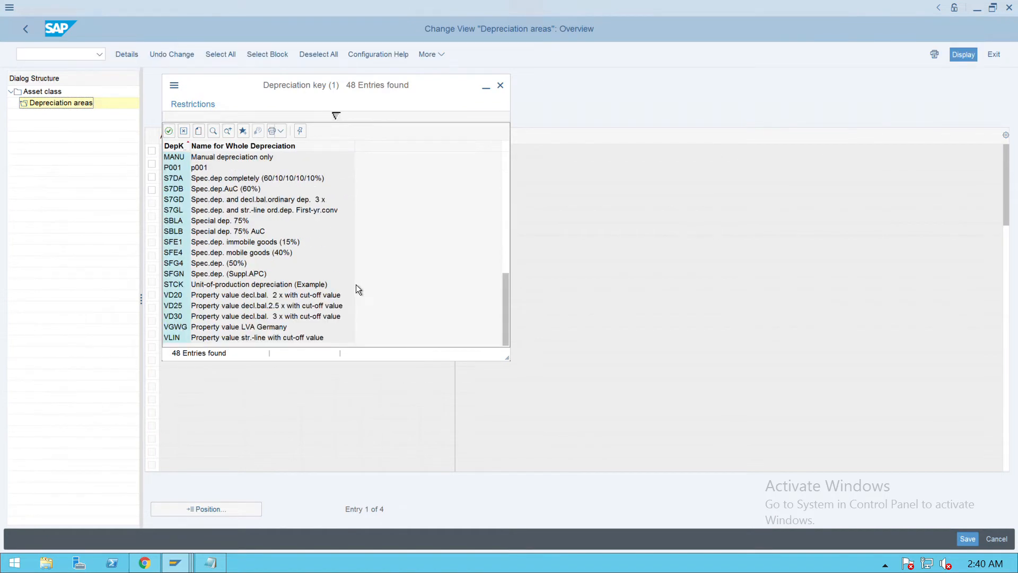
scroll(355, 284, up, 4)
scroll(345, 283, down, 3)
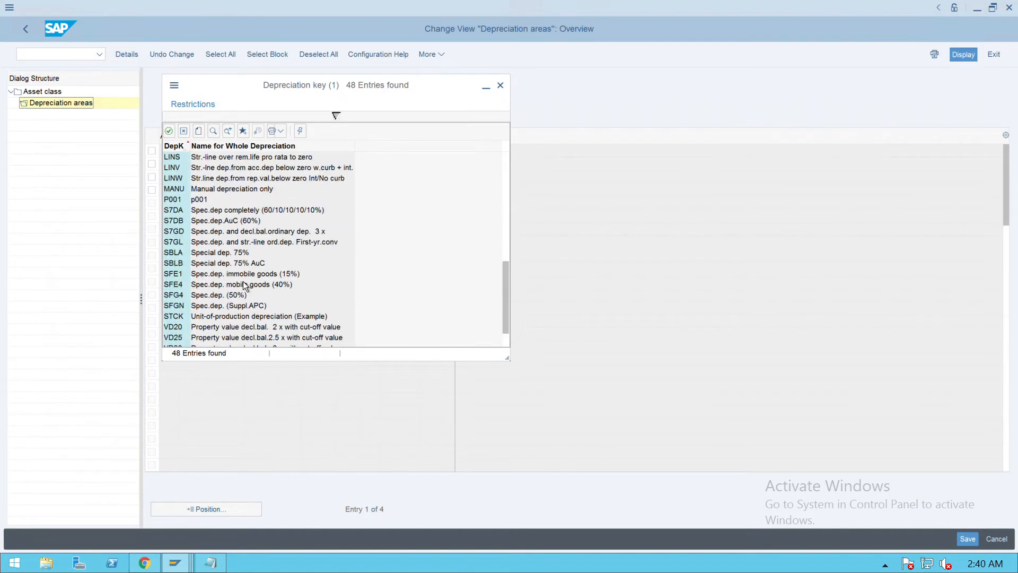
scroll(245, 286, down, 1)
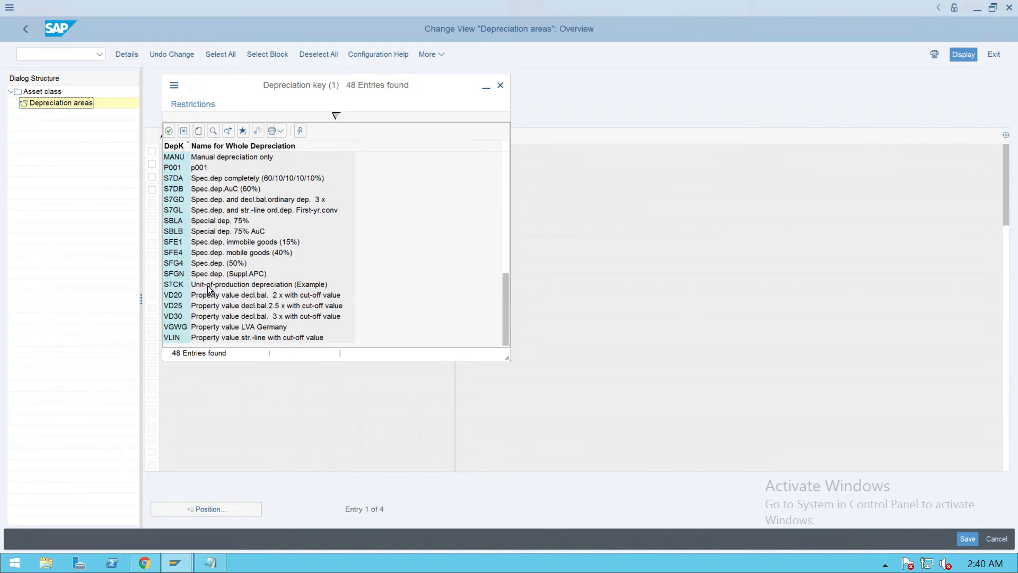
scroll(208, 285, up, 3)
double_click(219, 265)
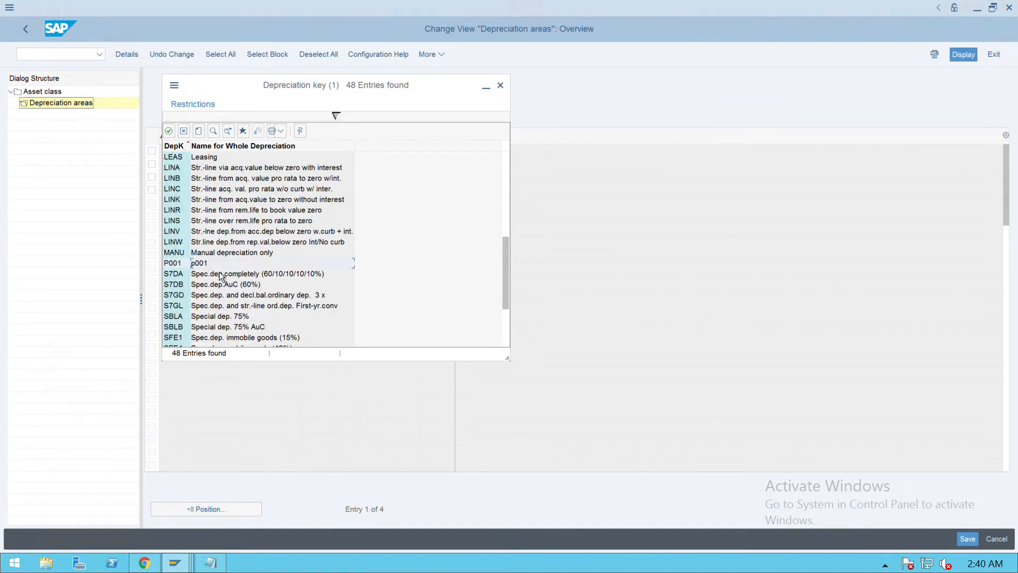
Step: Set the depreciation key of depreciation area 02 to P001 and save the depreciation areas
drag(328, 155, 288, 156)
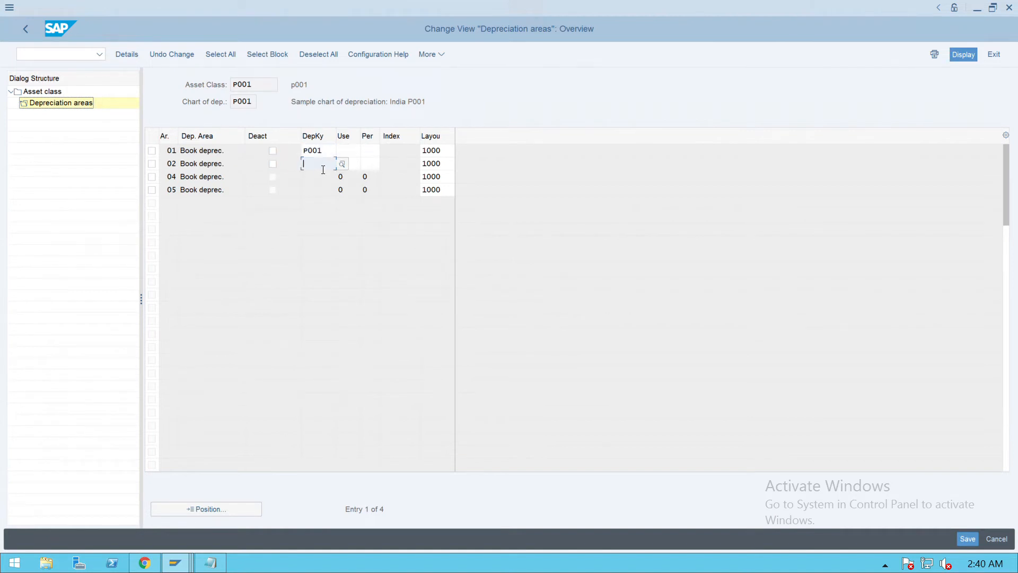
text(P001)
key(Return)
click(967, 538)
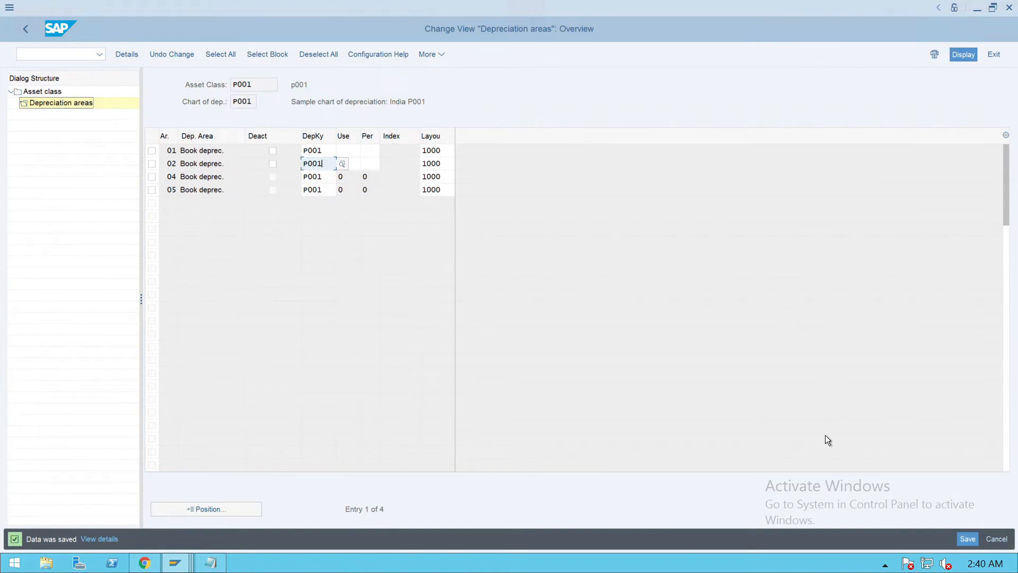
click(967, 539)
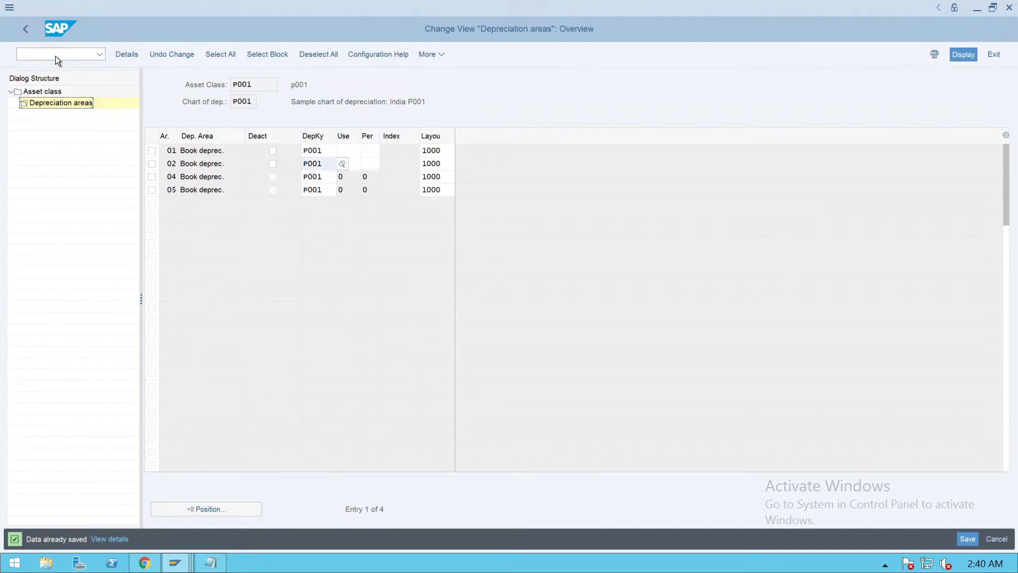
Step: Return to the customizing structure and collapse the General Valuation branch
click(31, 39)
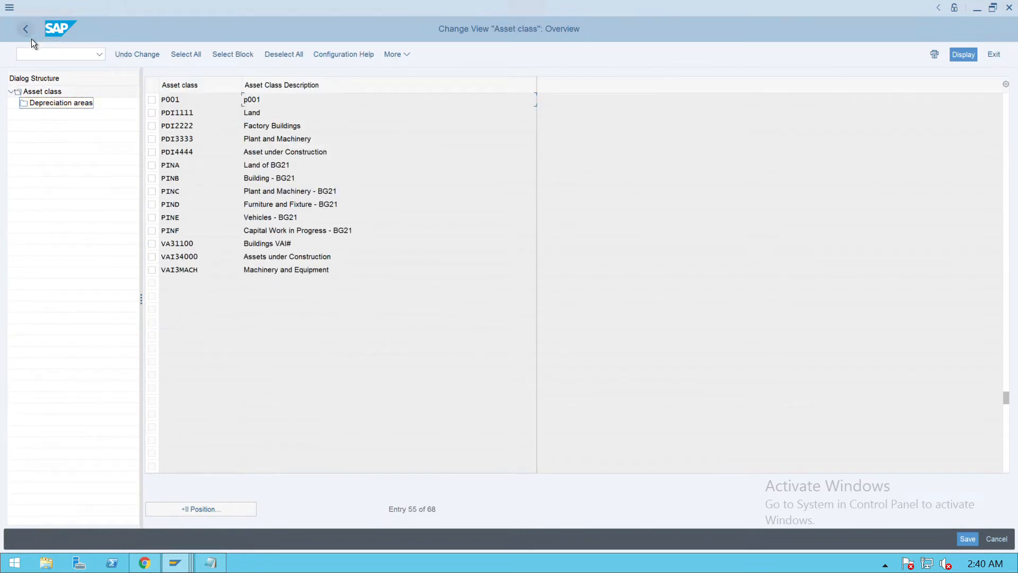
click(31, 39)
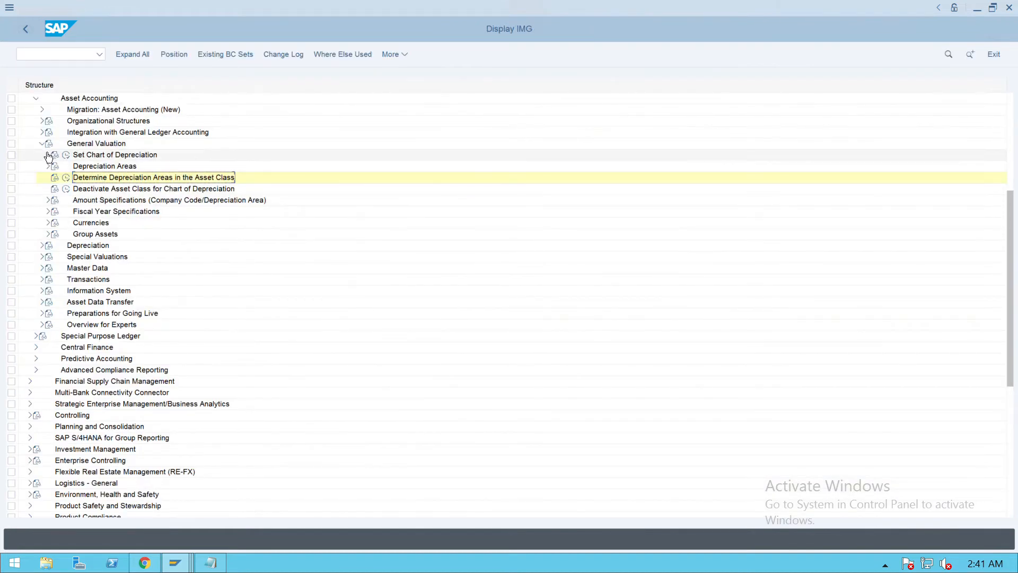
click(46, 149)
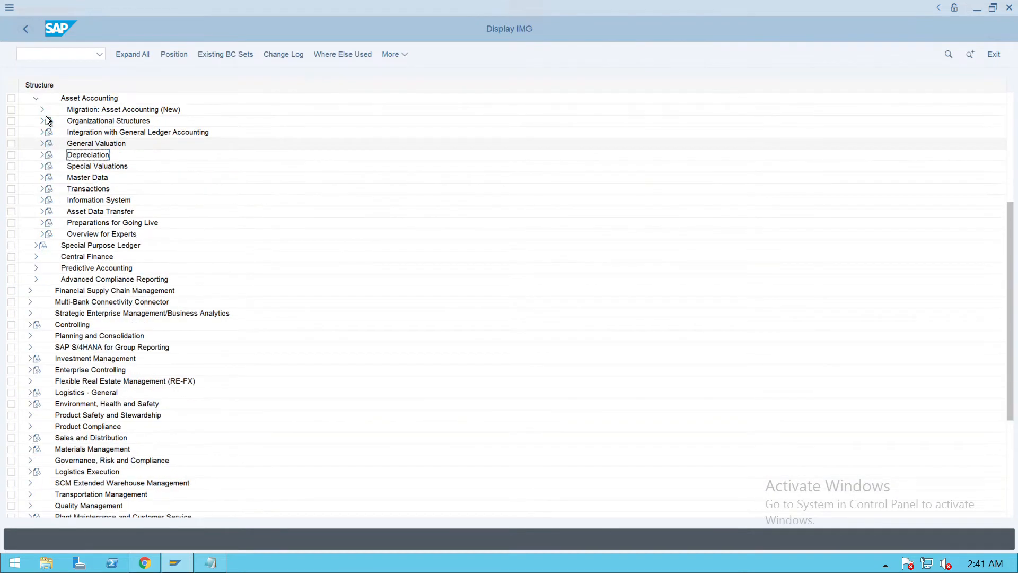
Step: Open Define Technical Clearing Account for Integrated Asset Acquisition under Asset Accounting's Integration with General Ledger Accounting
click(35, 98)
scroll(262, 317, up, 3)
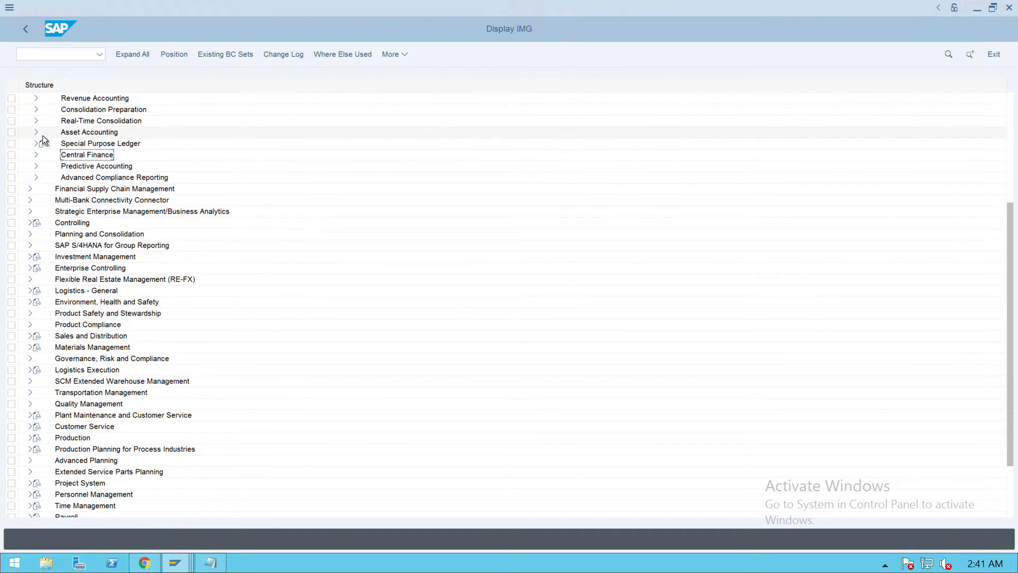
click(39, 137)
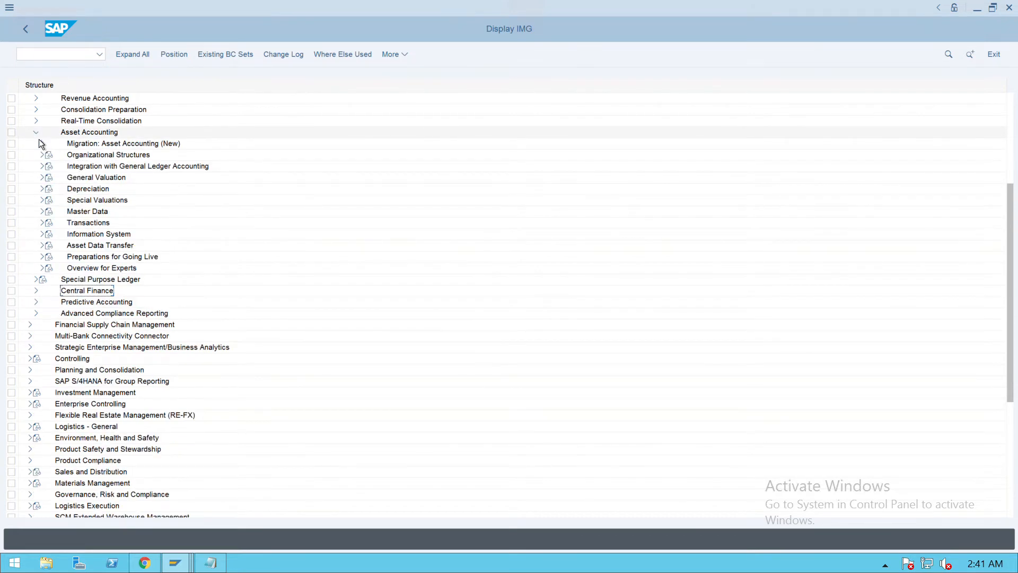
click(45, 175)
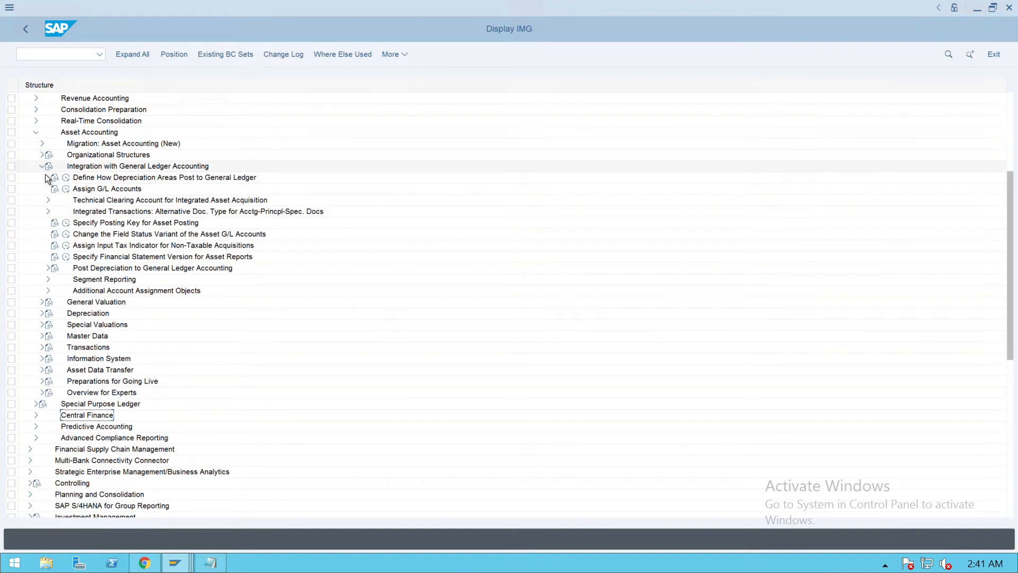
click(104, 204)
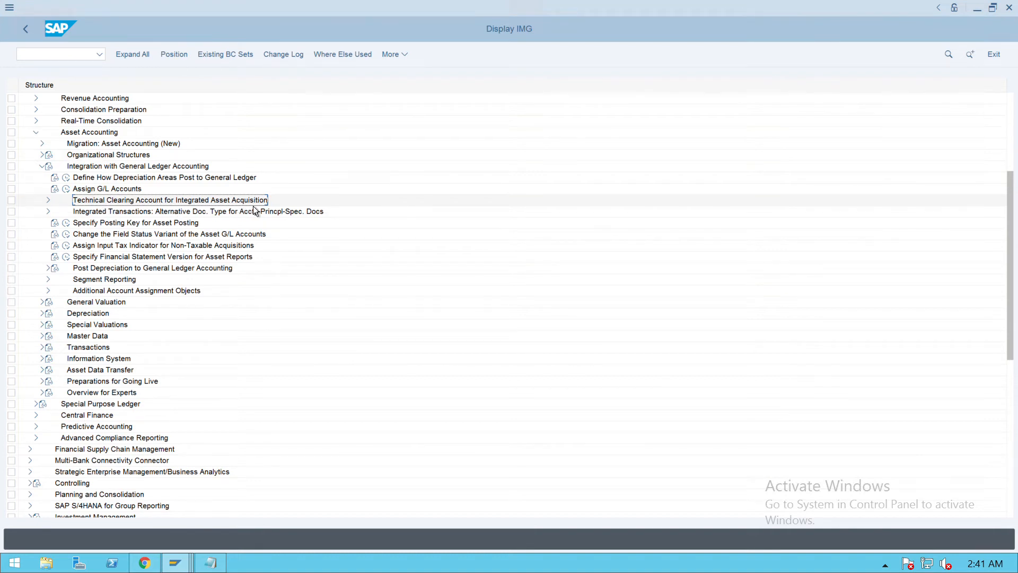
click(47, 200)
click(112, 217)
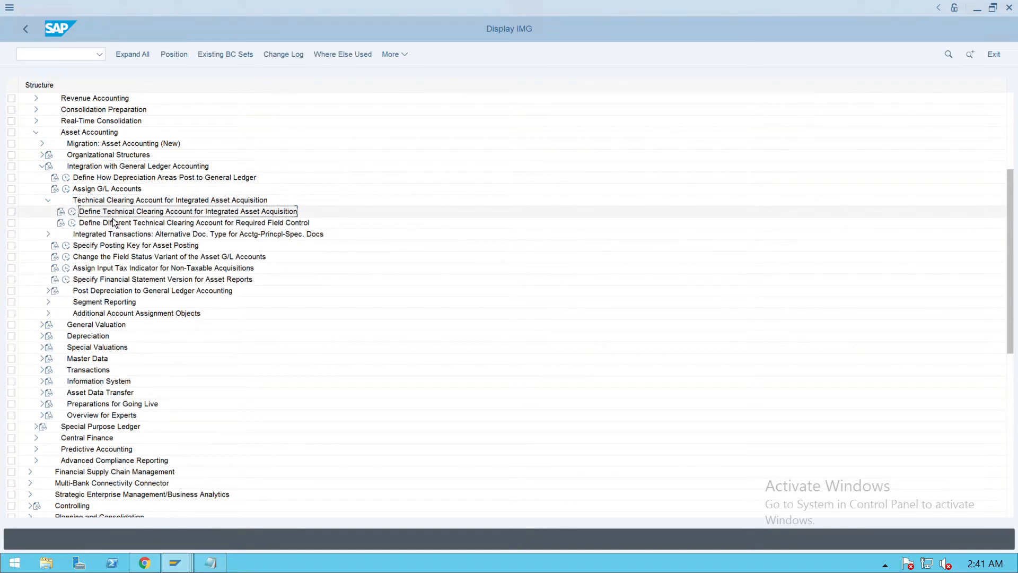
double_click(80, 217)
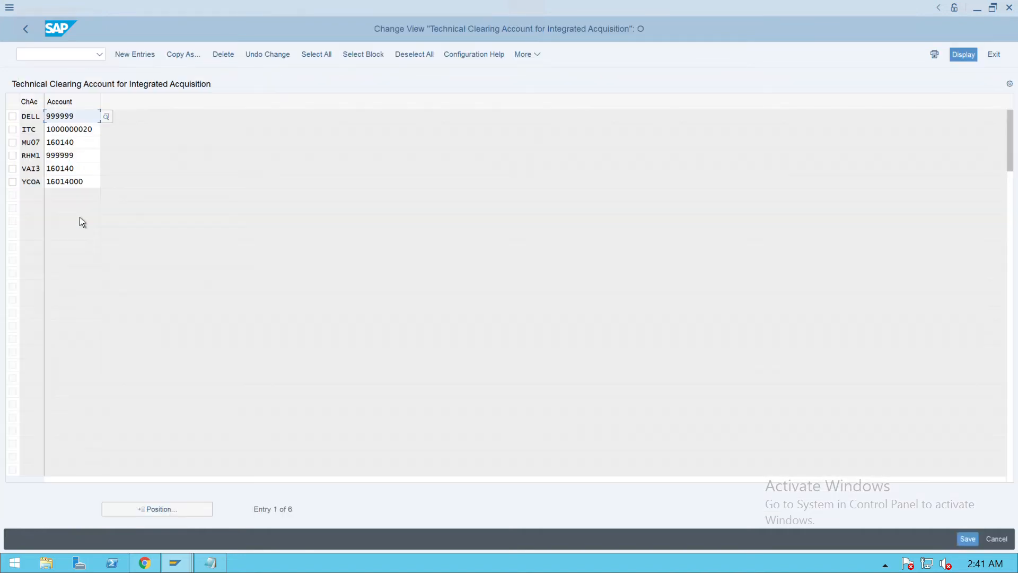
Step: Select the chart of accounts code ITC in the clearing account list and open a new SAP session
drag(95, 132, 22, 136)
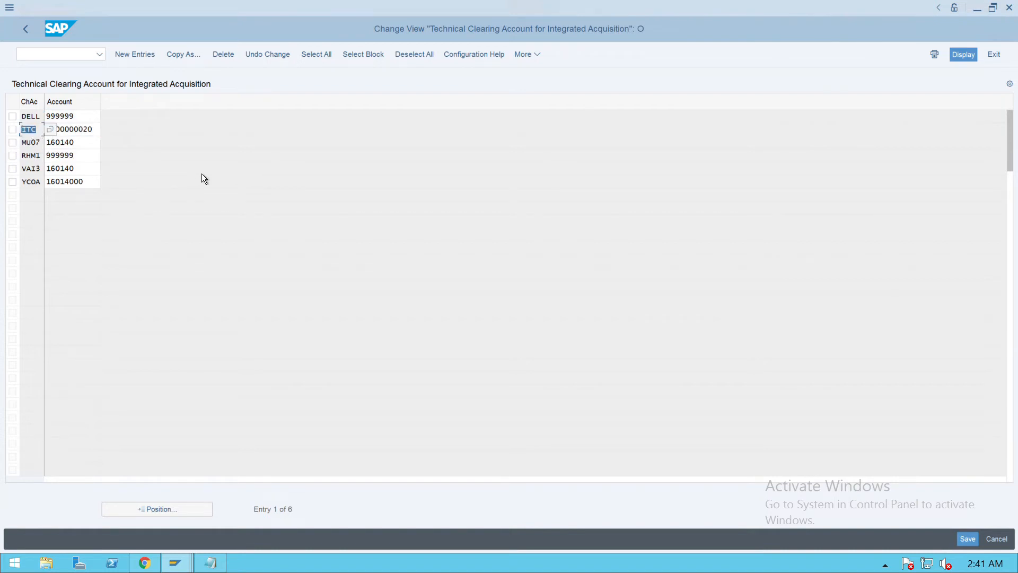
click(201, 174)
key(ctrl+n)
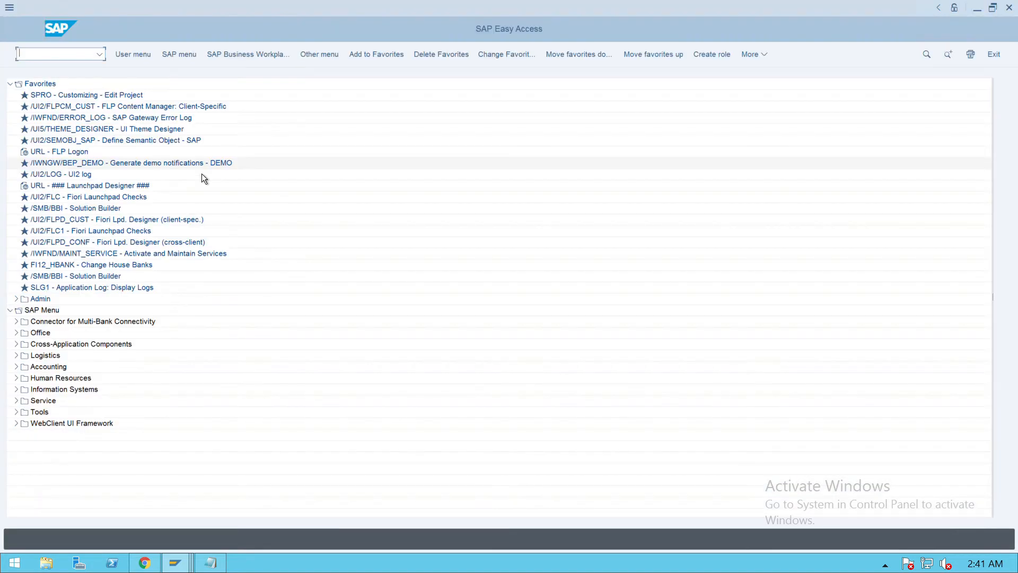
Step: Open transaction OBY6, position to company code P001, and check the chart of accounts in its global data details
text(oby6)
key(Return)
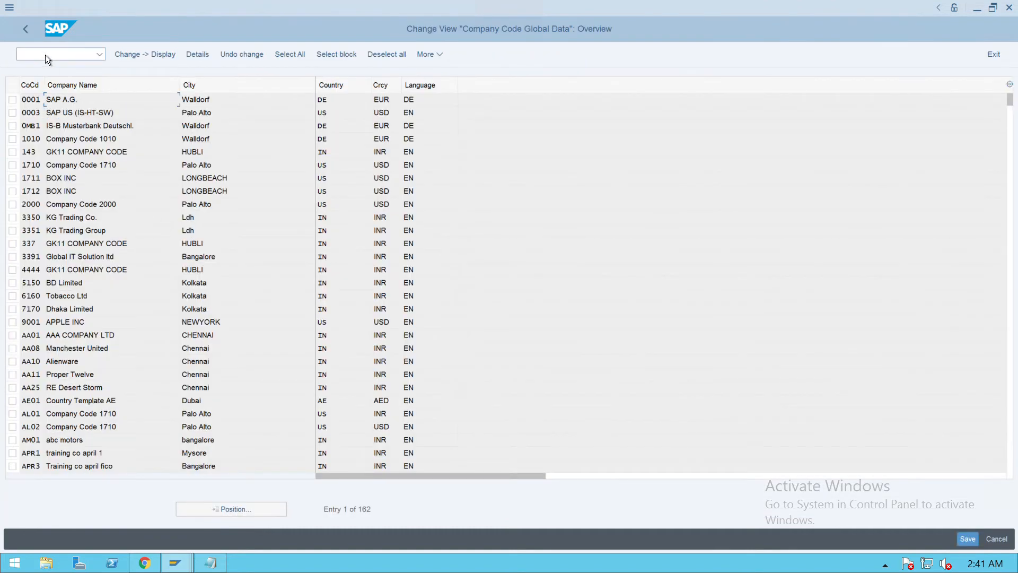
click(244, 515)
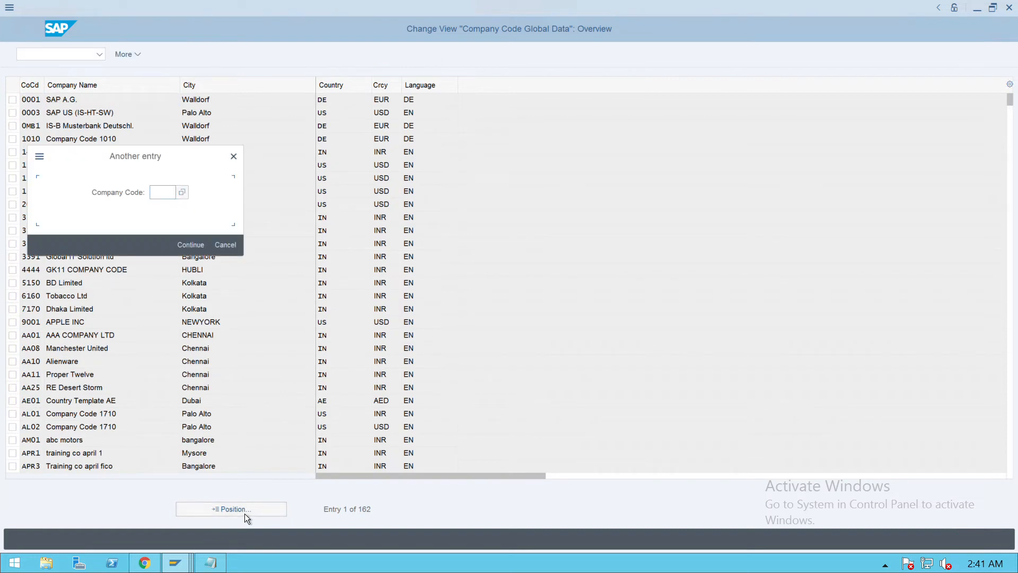
text(p001)
key(Return)
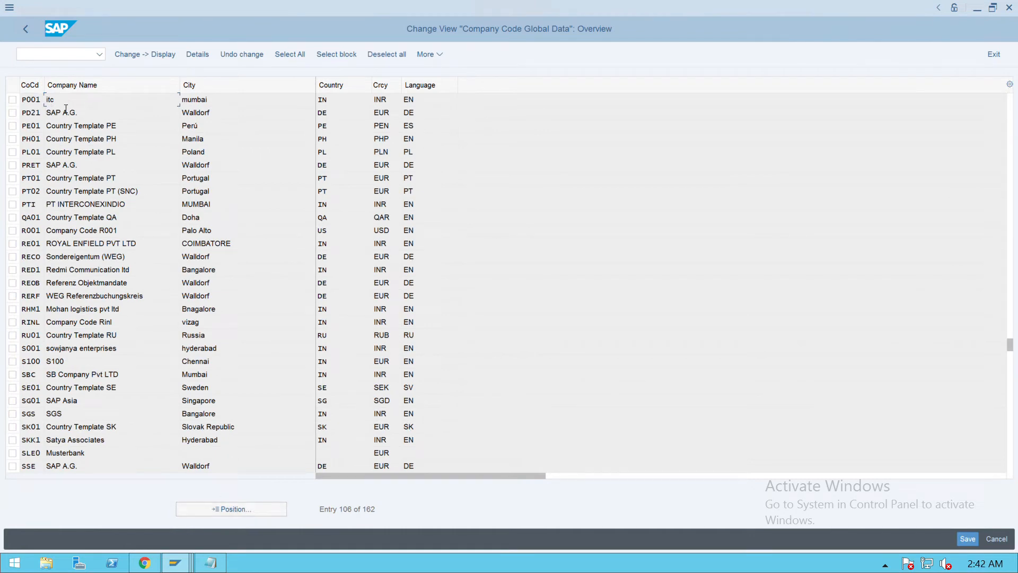
key(F2)
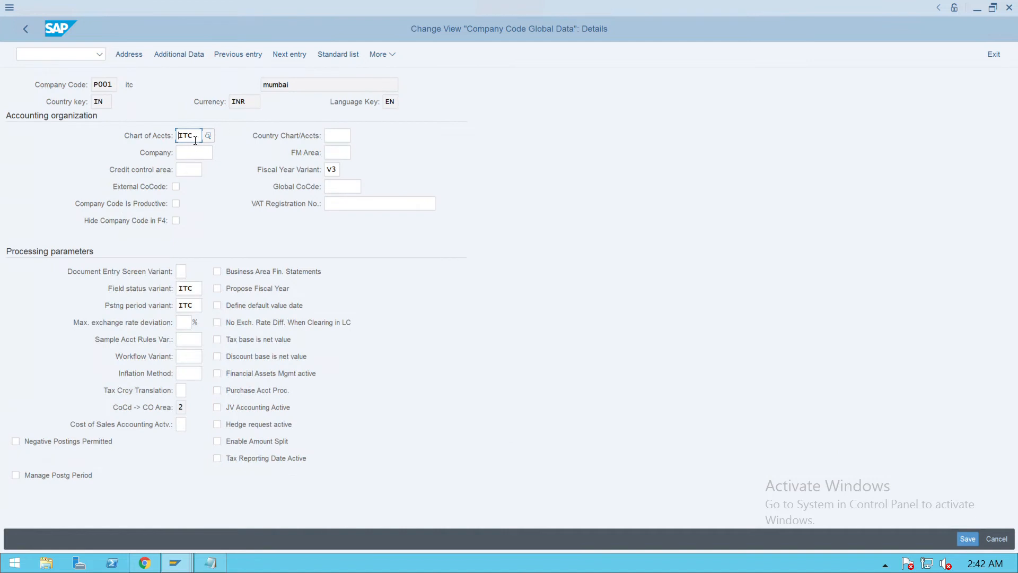
drag(198, 139, 173, 140)
Step: Leave the company code global data and open central G/L account maintenance with transaction FS00
click(71, 59)
text(/n)
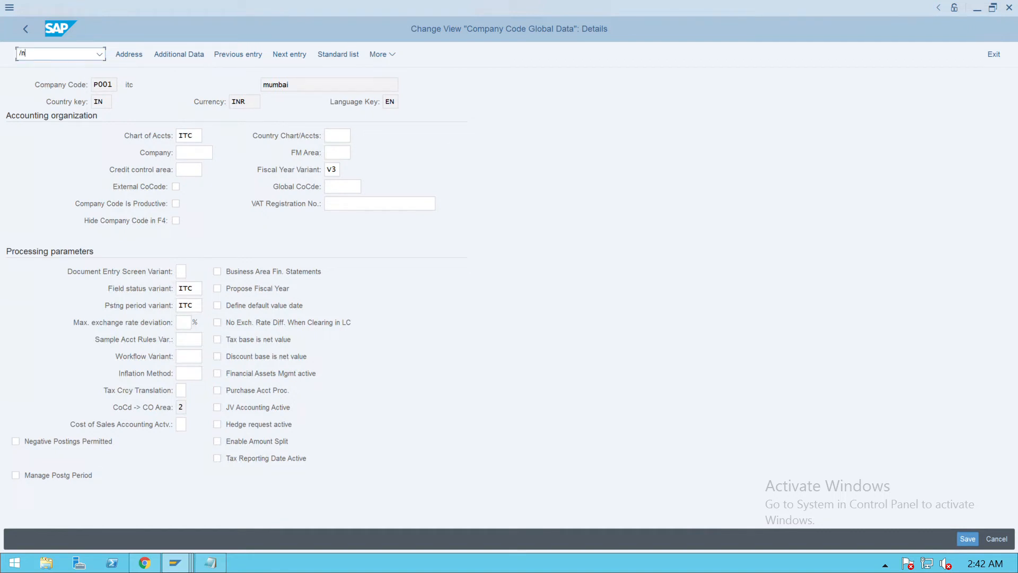
key(Return)
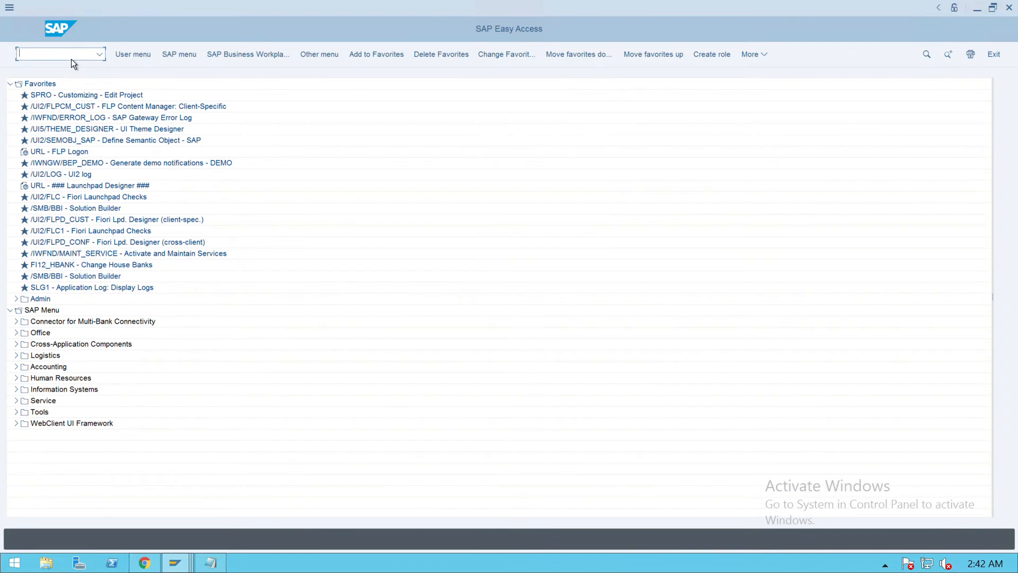
text(fs00)
key(Return)
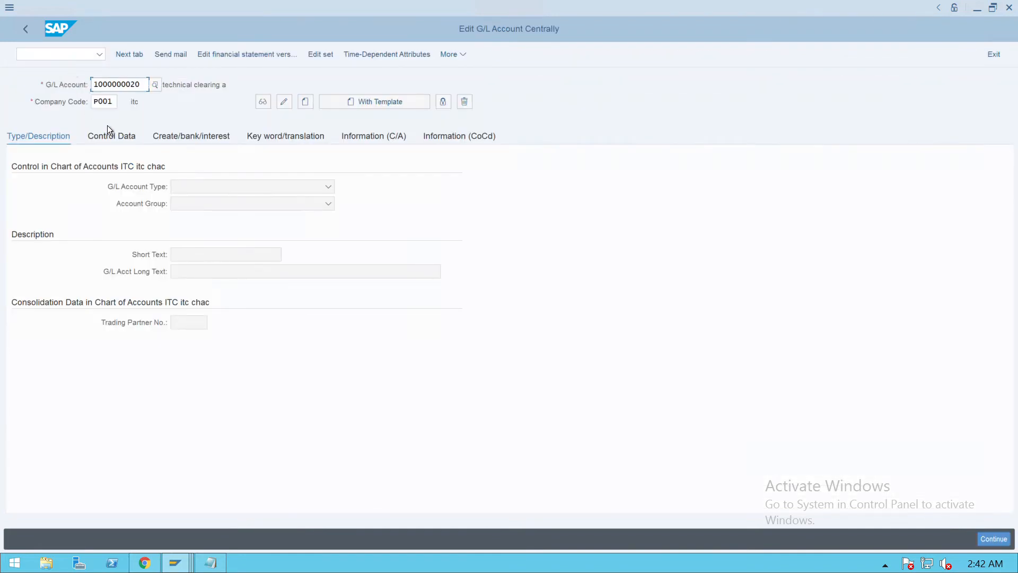
Step: Check the clearing account assigned to chart ITC, and display that G/L account's description for company code P001
key(alt+Tab)
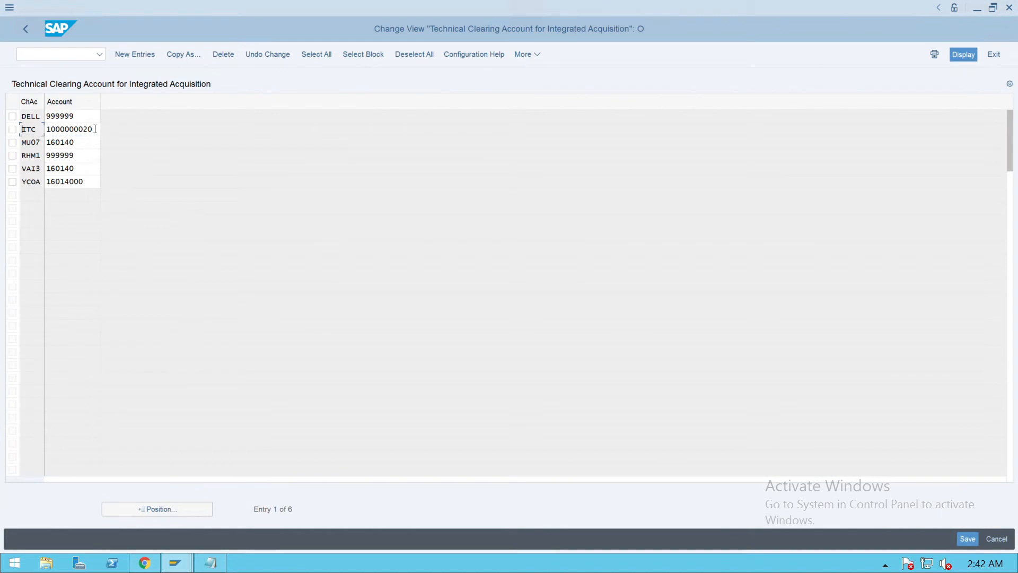
drag(97, 134, 45, 131)
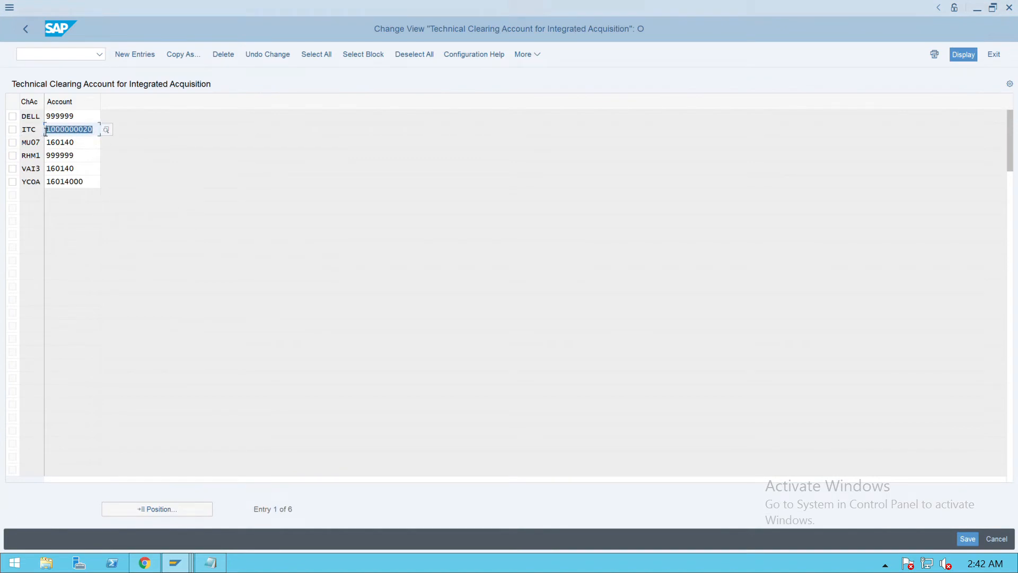
key(alt+Tab)
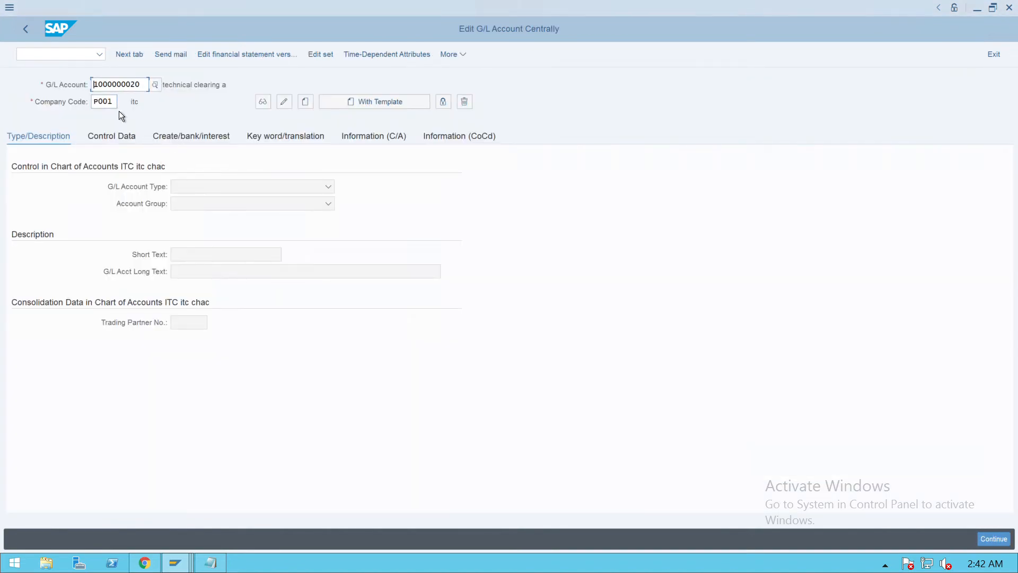
key(Return)
drag(247, 257, 147, 257)
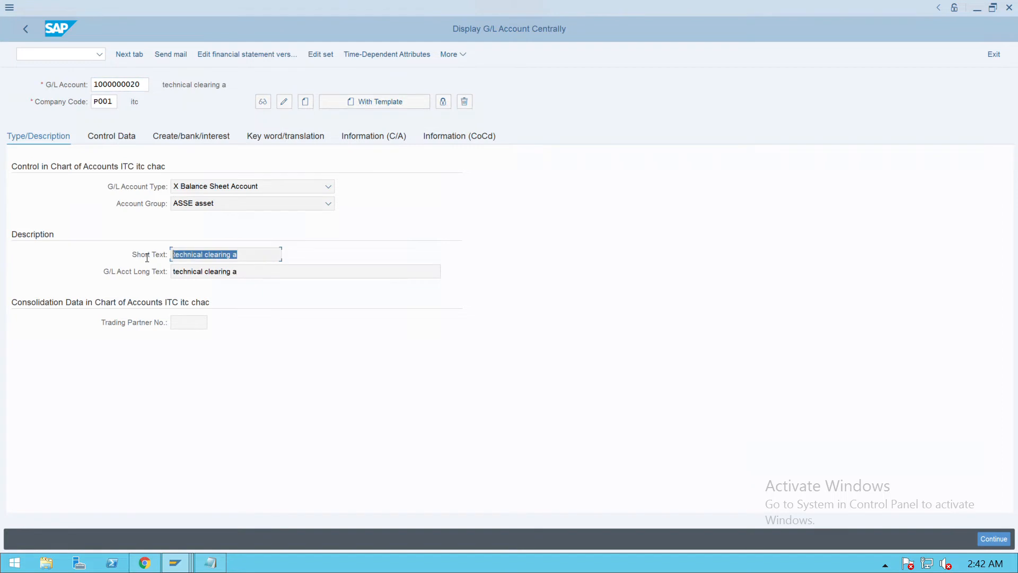
Step: Review the technical clearing account's type, account group and control data
click(123, 143)
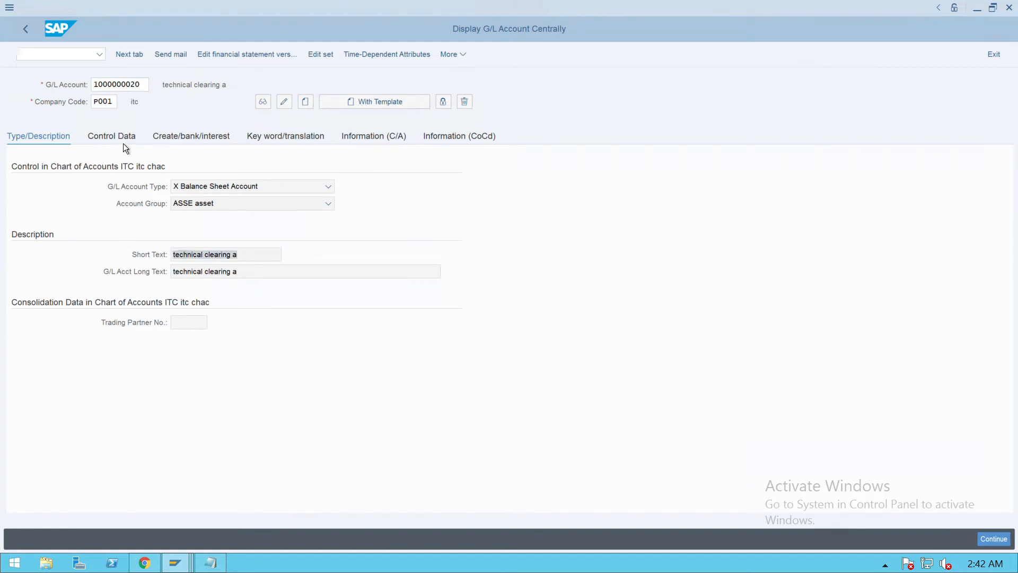
click(59, 146)
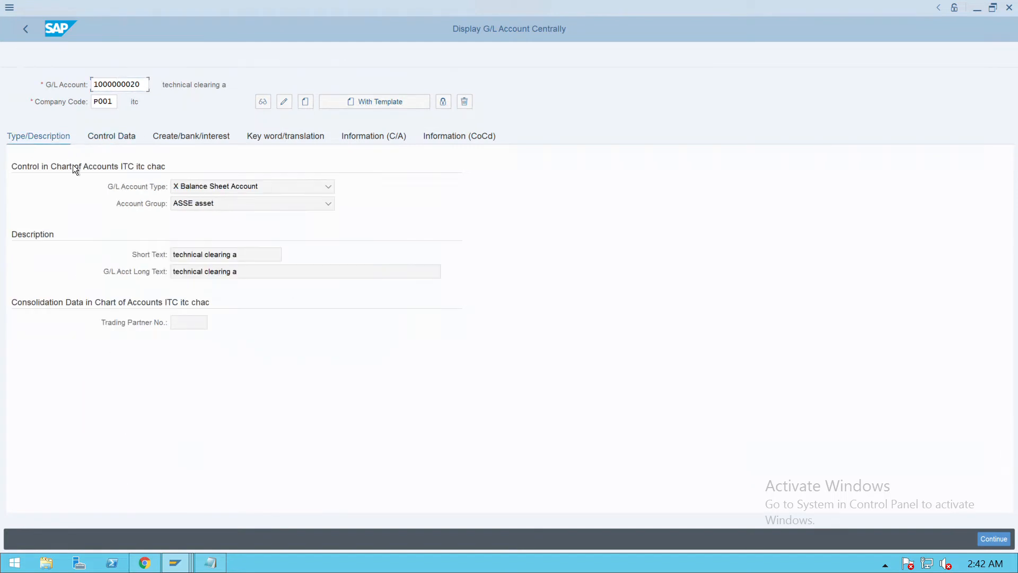
click(226, 206)
click(231, 190)
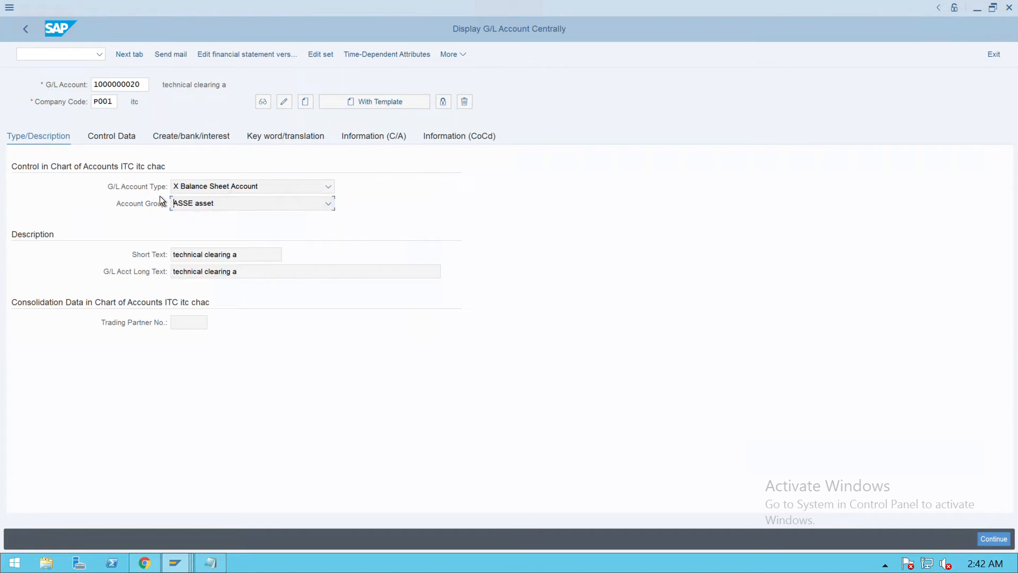
click(121, 140)
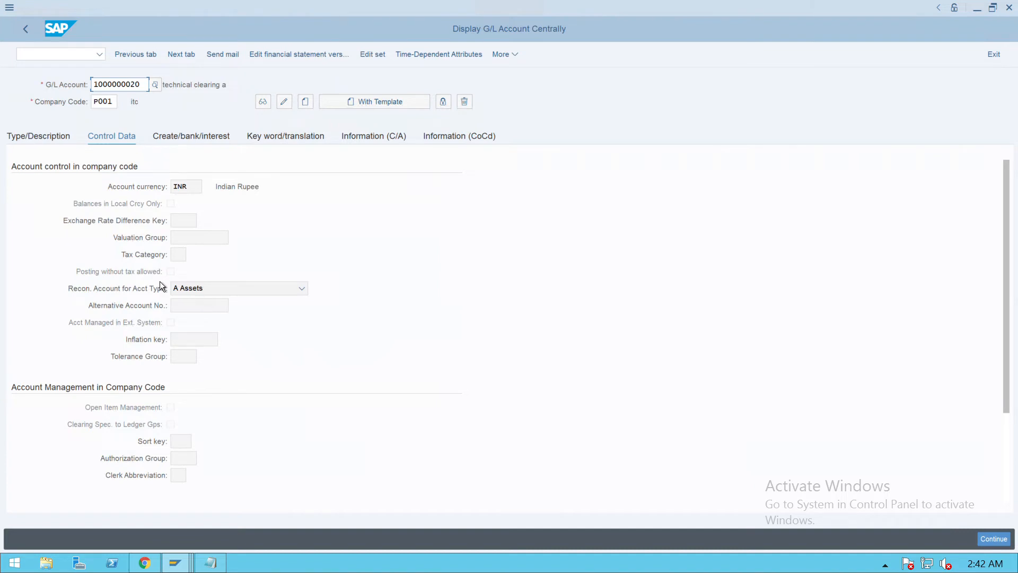
Step: Look through the field status groups for the clearing account, including G007 and G008, and close the list without changes
click(196, 143)
click(189, 190)
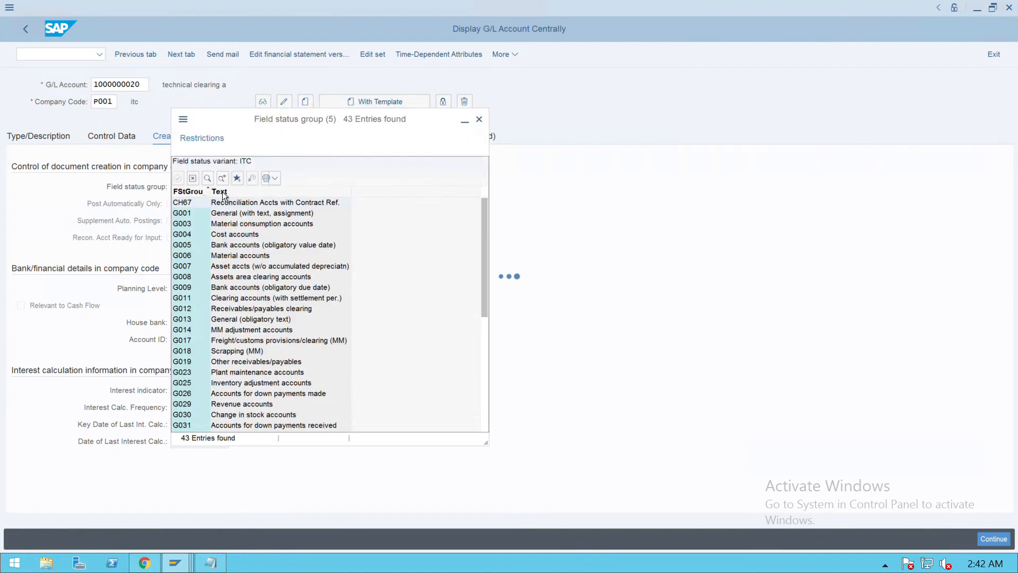
click(244, 270)
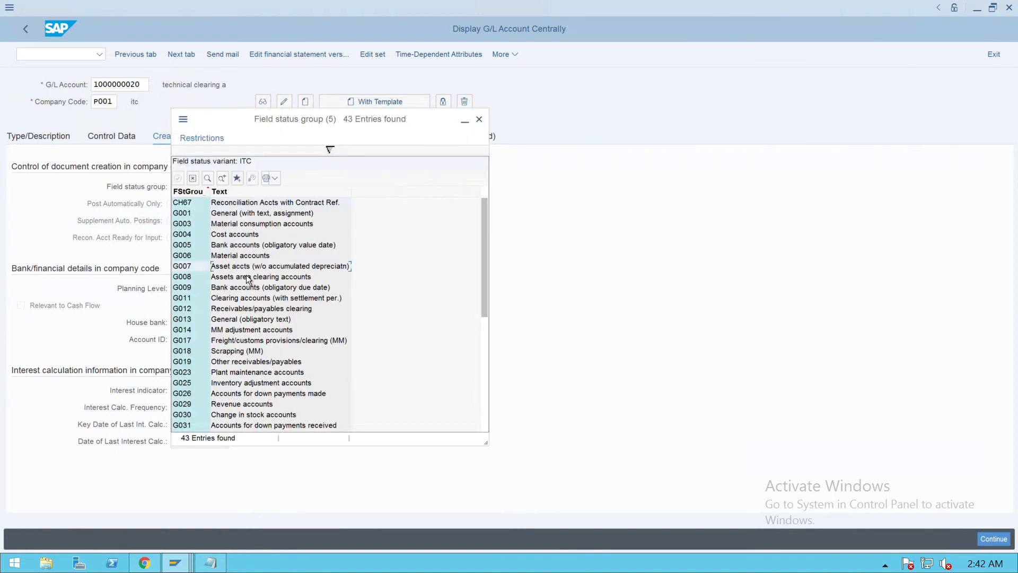
click(263, 275)
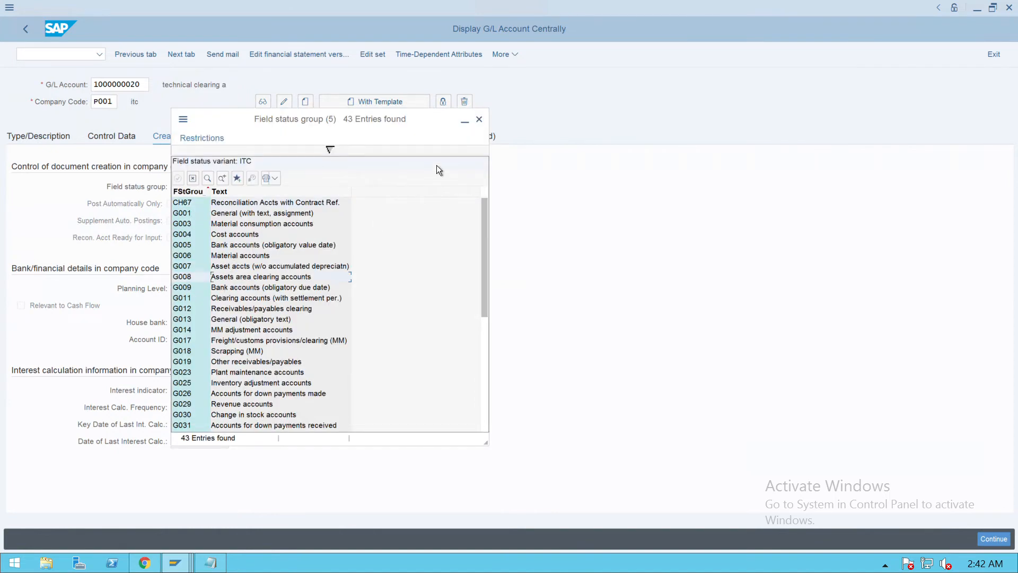
click(479, 121)
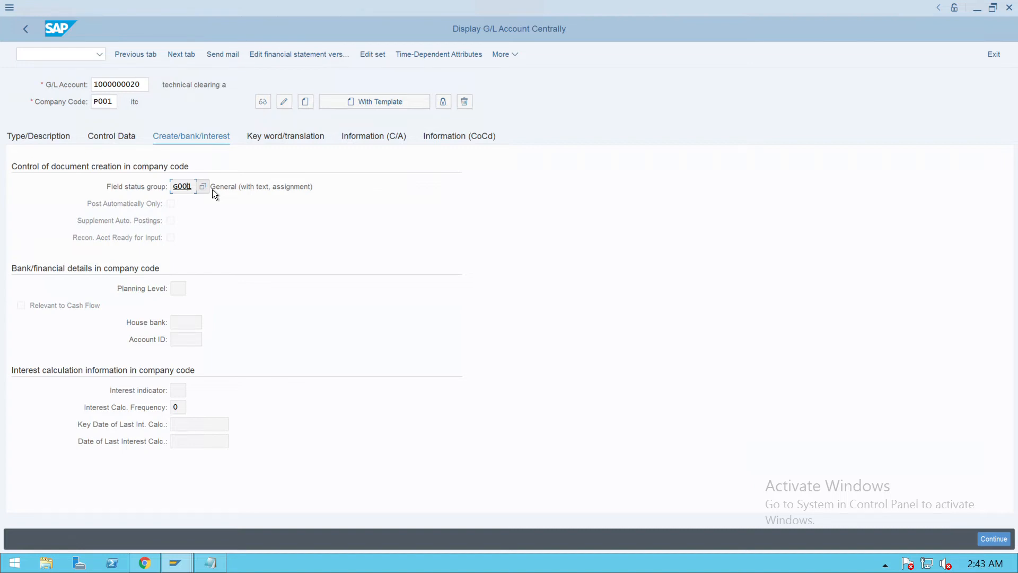
Step: Close the additional session, return to the customizing structure and collapse the Technical Clearing Account for Integrated Asset Acquisition branch
click(30, 35)
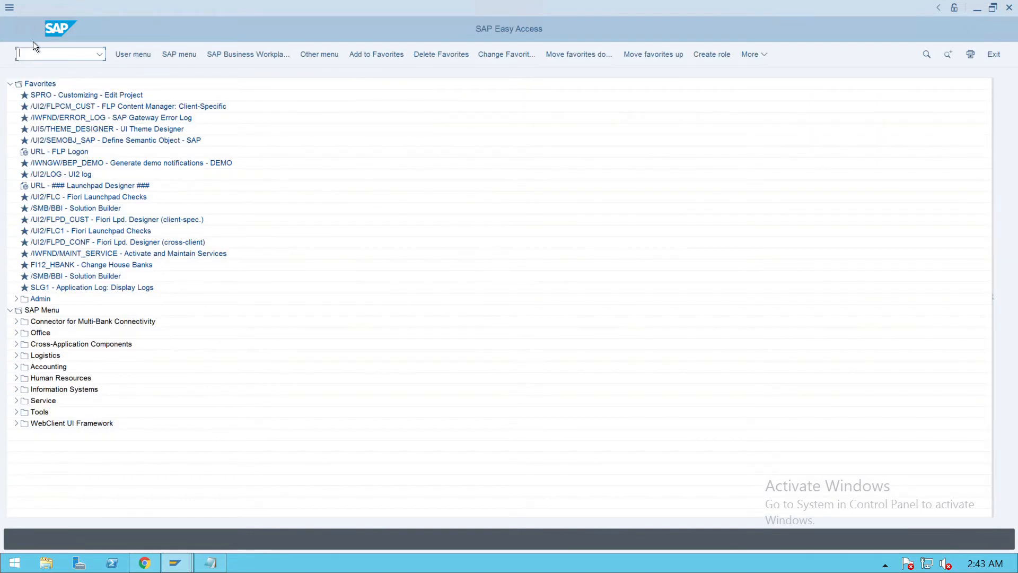
click(1009, 8)
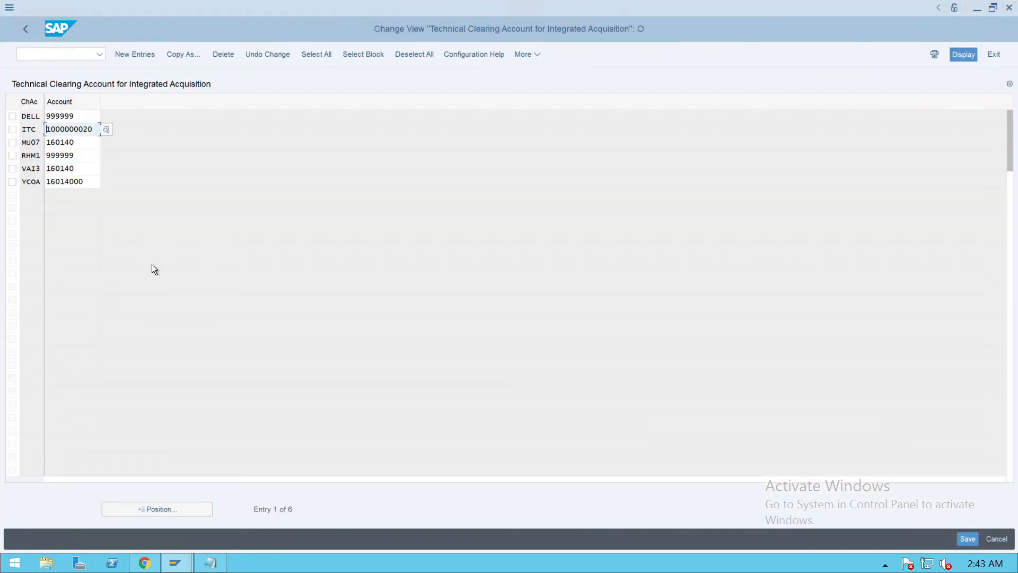
click(27, 35)
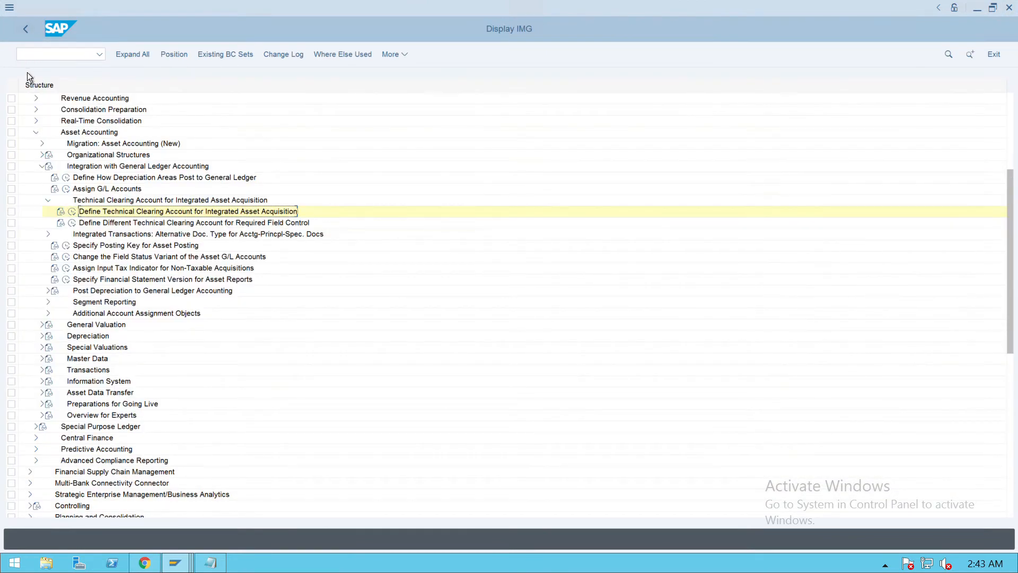
click(48, 200)
Step: Expand the Integrated Transactions branch and open Specify Alternative Document Type for Acctg-Principle-Specific Documents
key(Down)
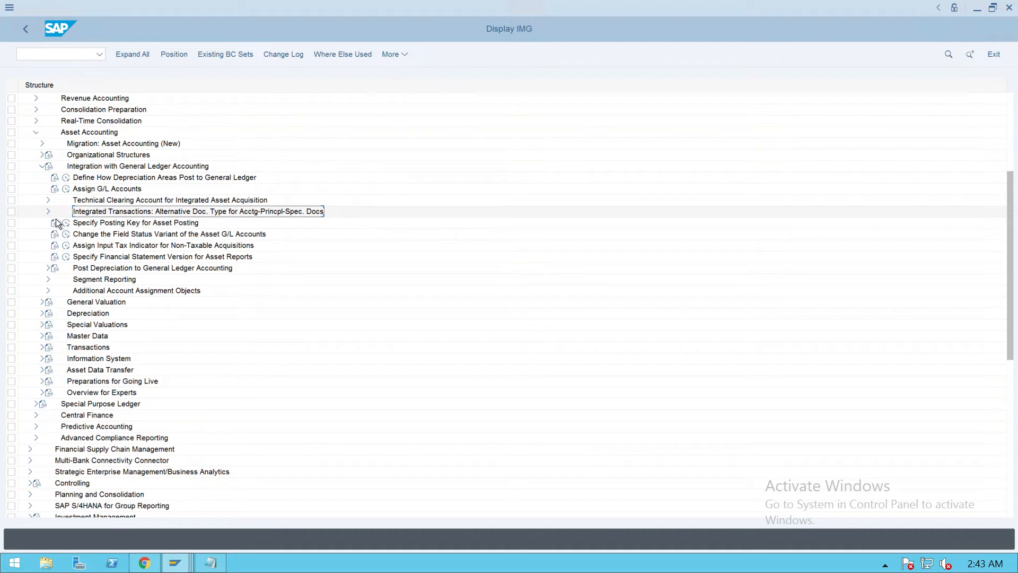
key(Down)
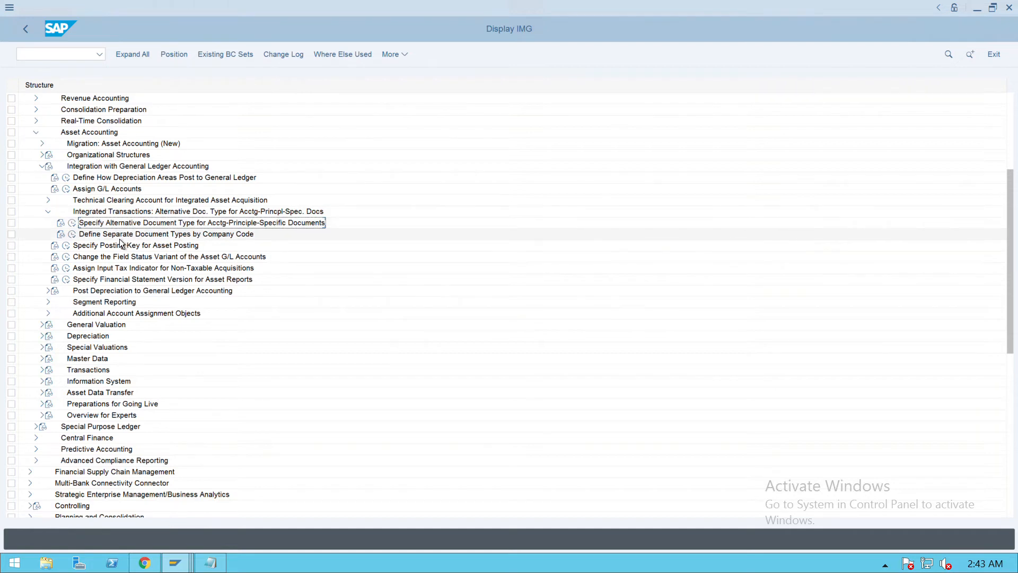
click(75, 225)
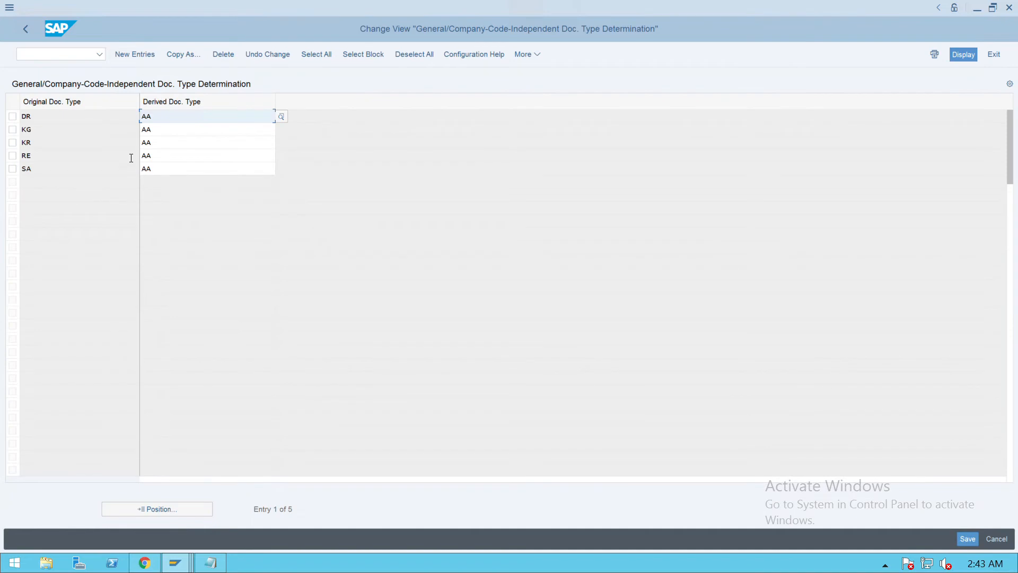
Step: Review the original and derived document types in the company-code-independent determination, and return to the customizing structure
click(167, 135)
click(154, 143)
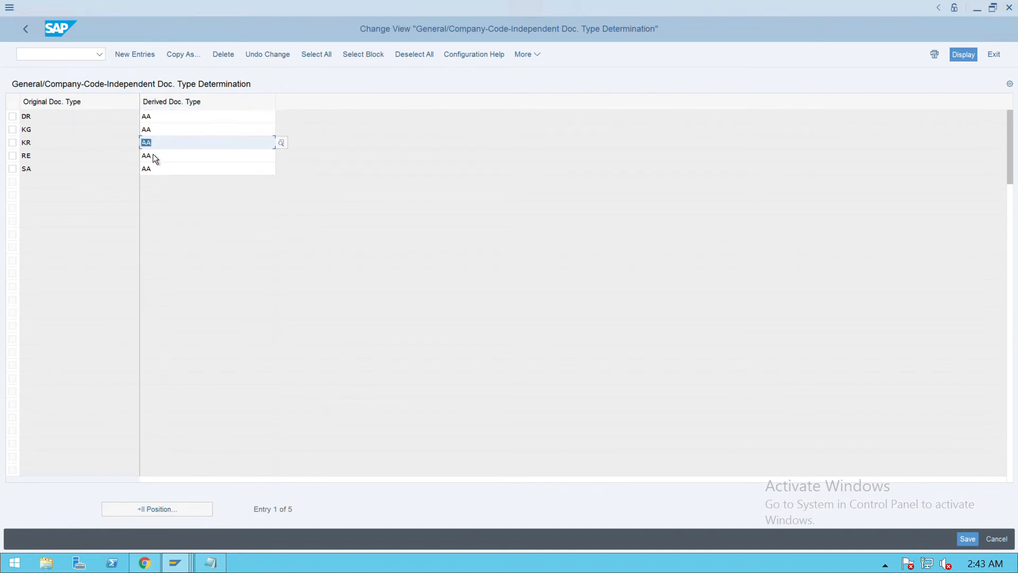
click(163, 158)
click(158, 169)
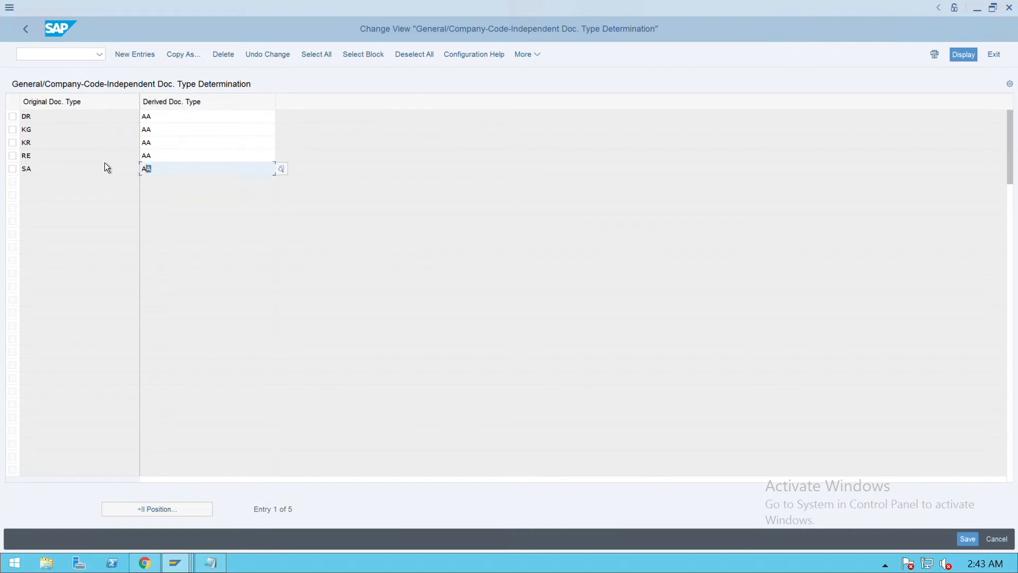
click(43, 117)
click(53, 135)
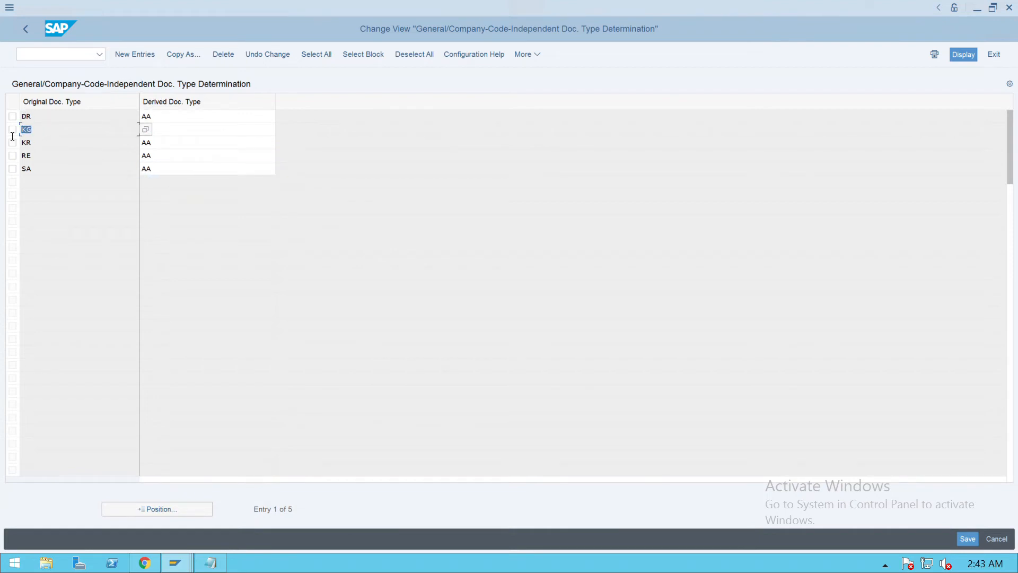
click(41, 145)
click(44, 155)
click(36, 169)
click(43, 117)
click(29, 39)
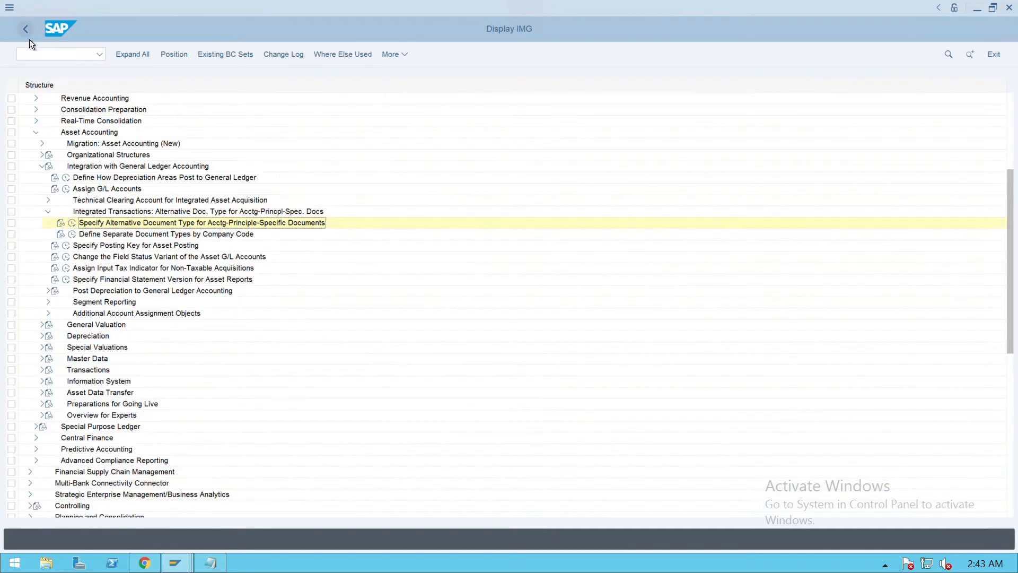
Step: Open Define Separate Document Types by Company Code and start copying the DR, KG, KR, RE and SA entries
click(211, 238)
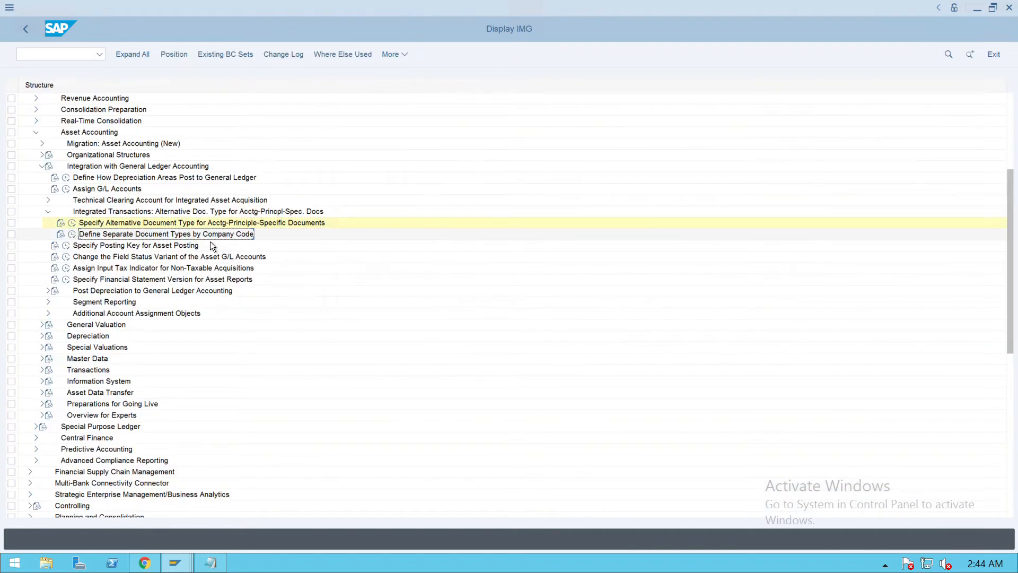
click(74, 236)
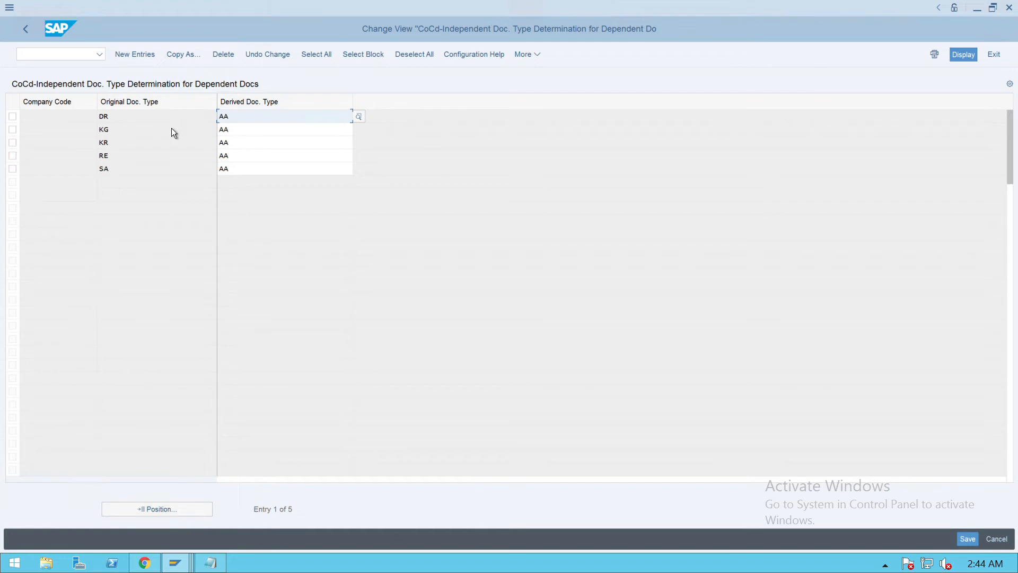
click(13, 118)
click(15, 131)
click(15, 143)
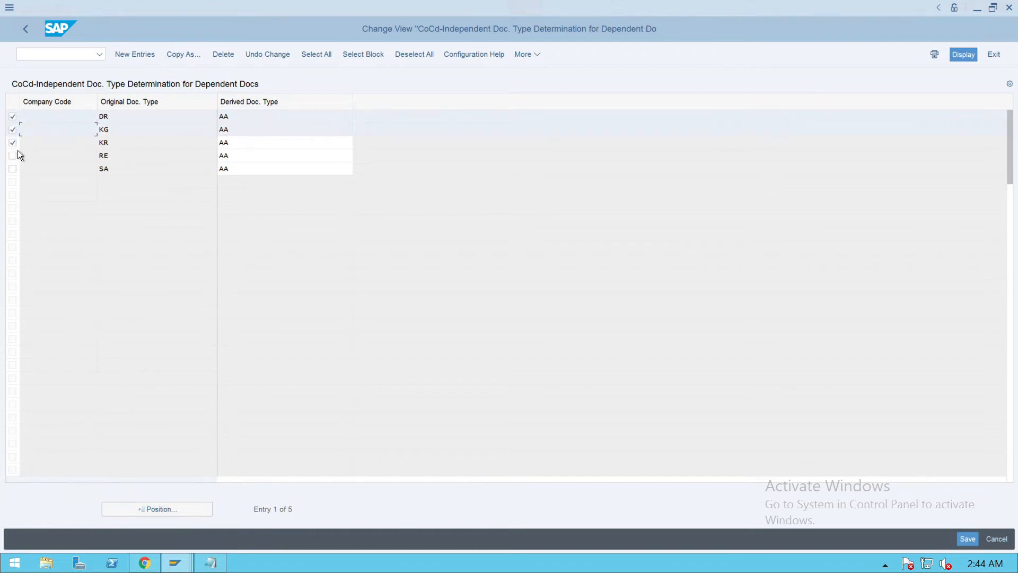
click(18, 159)
click(19, 170)
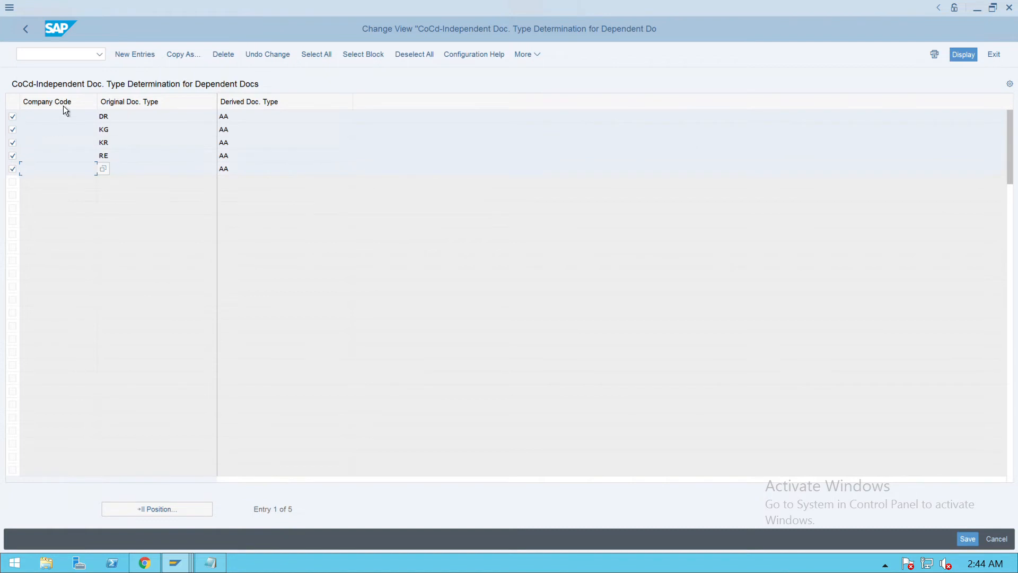
click(181, 55)
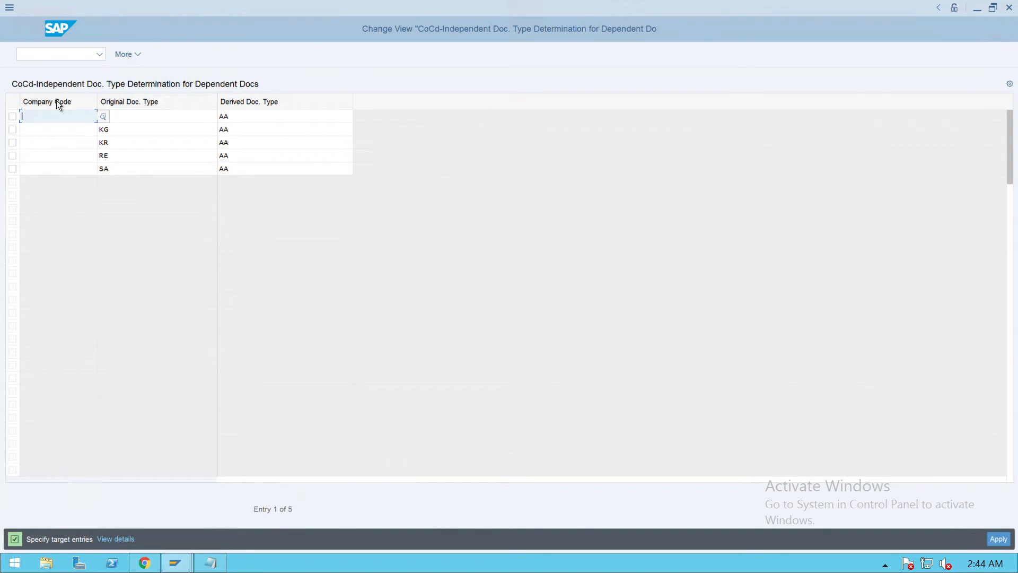
Step: Enter company code P001 for the copied DR, KG, KR, RE and SA entries and apply the copy
text(p001)
drag(60, 119, 5, 118)
key(ctrl+c)
click(50, 133)
key(ctrl+v)
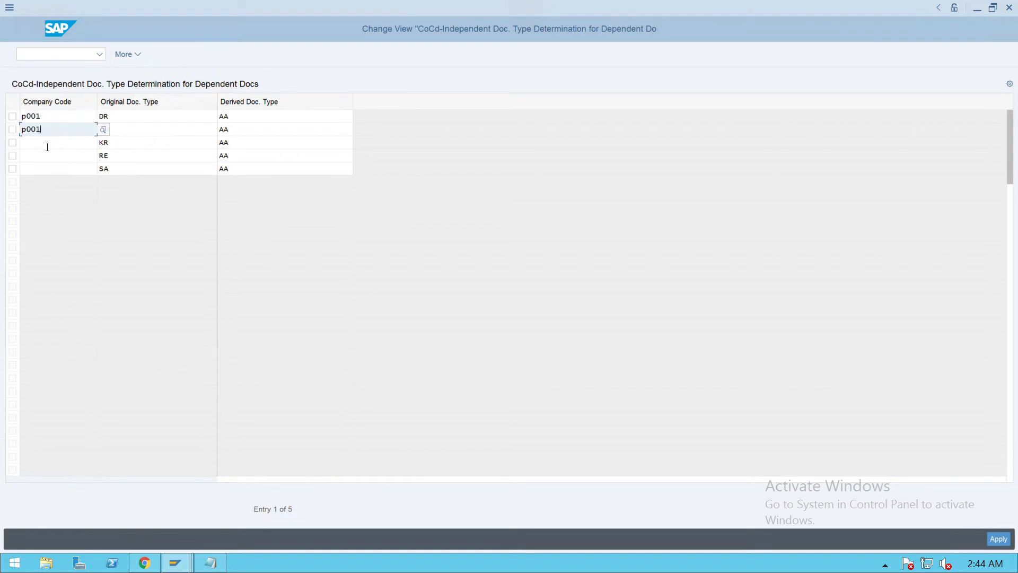
click(47, 146)
key(ctrl+v)
click(56, 158)
key(ctrl+v)
click(51, 170)
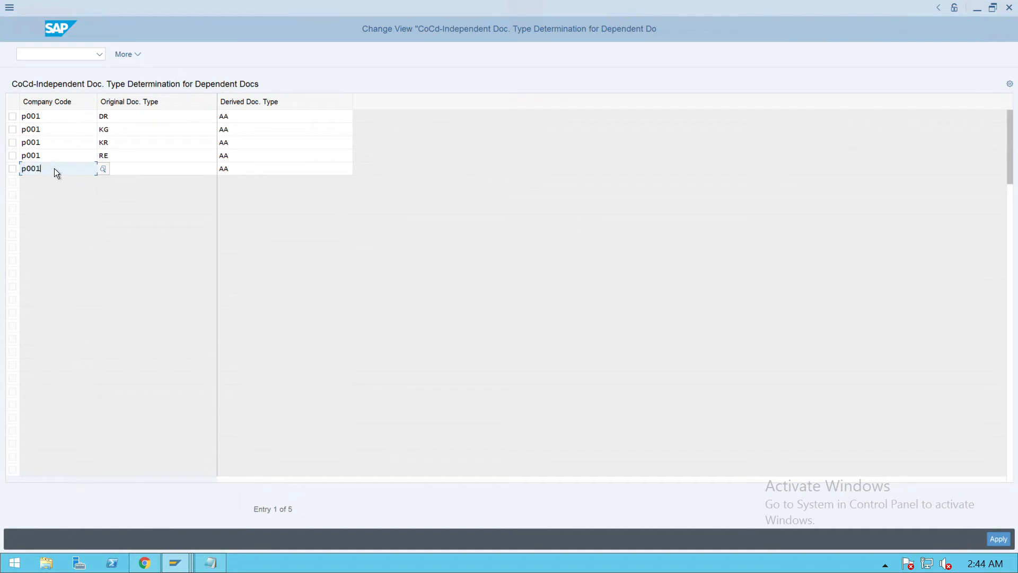
key(Return)
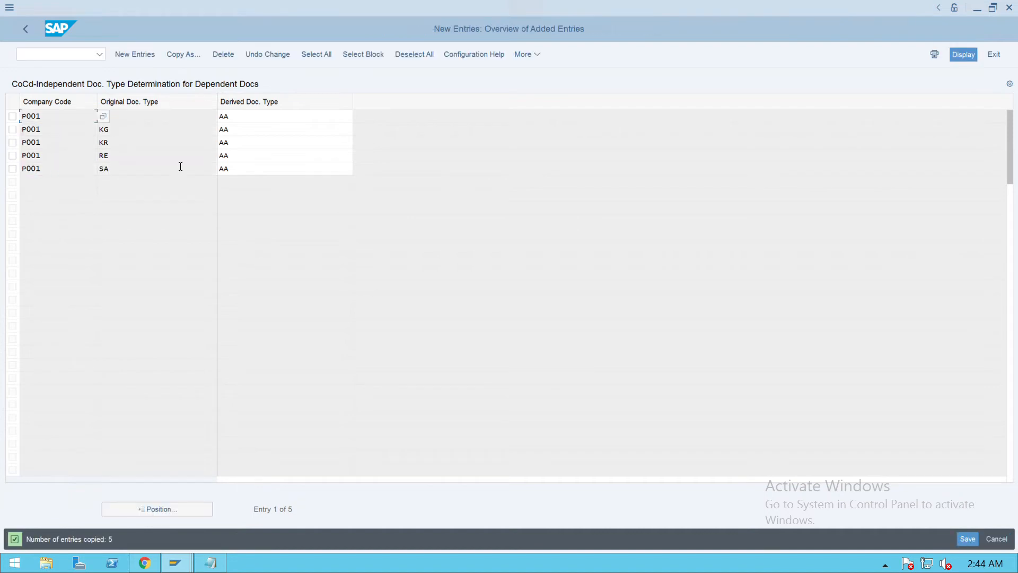
Step: Save the P001 document type entries and return to the customizing structure
click(967, 538)
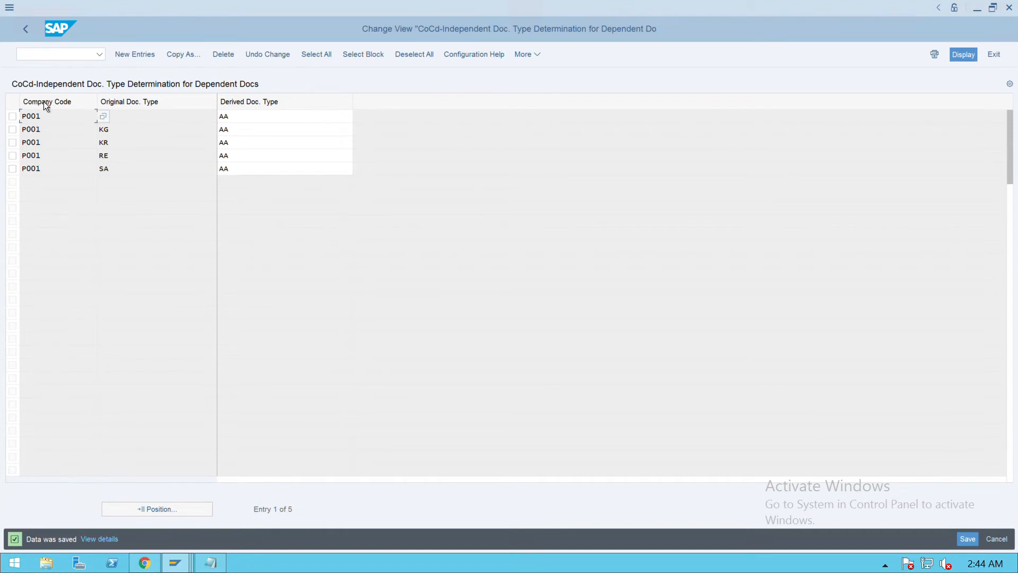
click(30, 39)
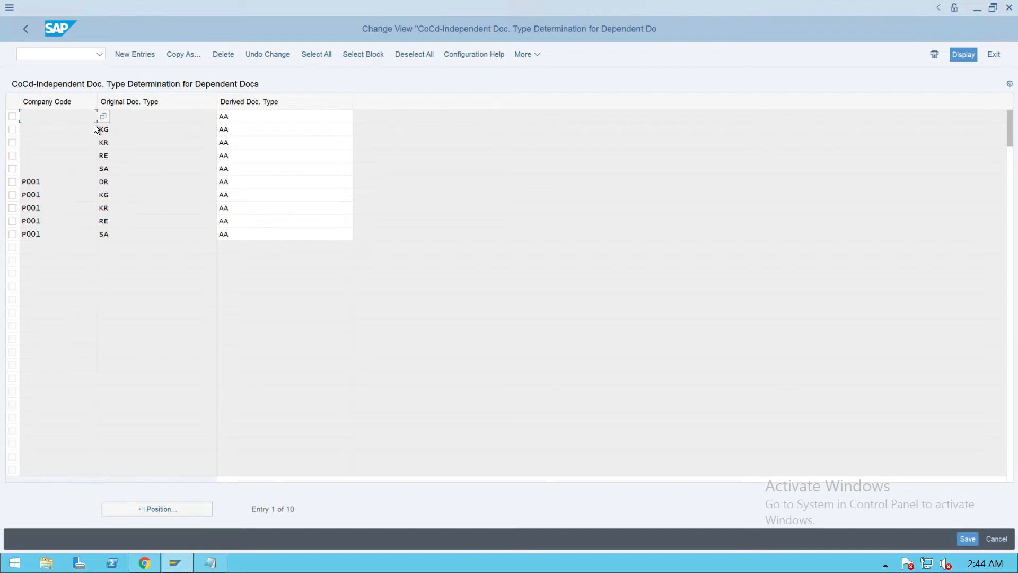
click(972, 542)
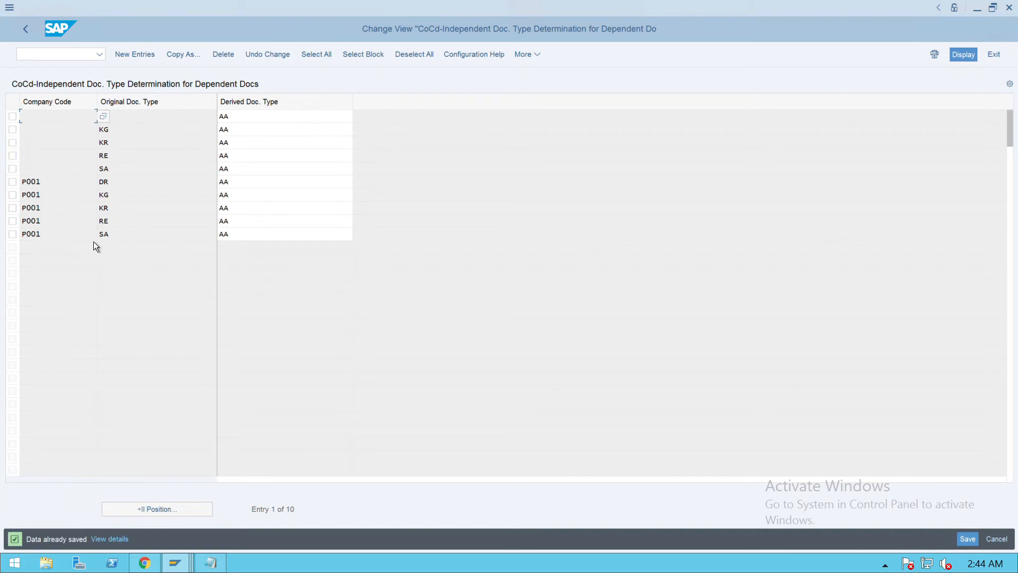
click(30, 36)
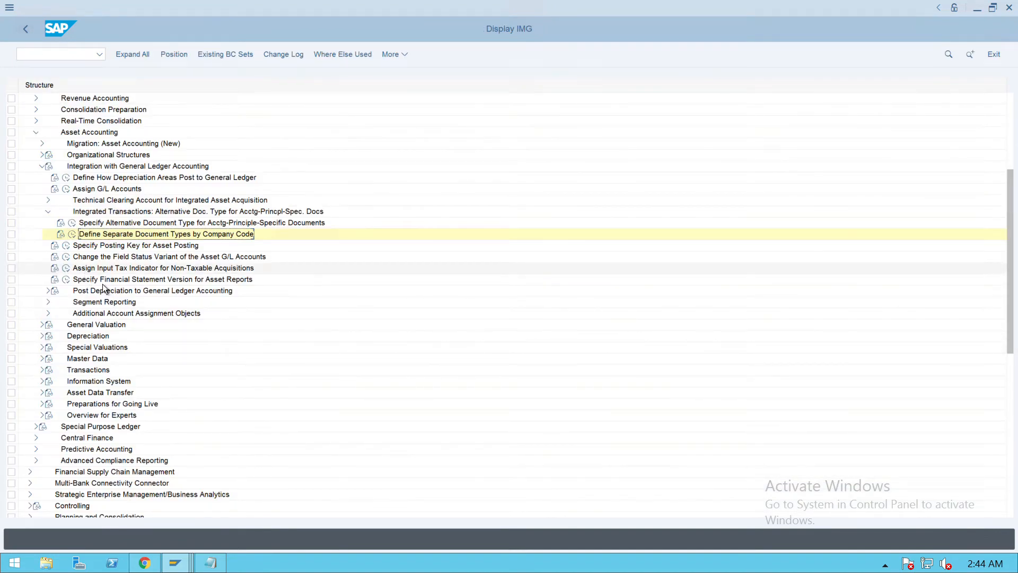
Step: Expand Additional Account Assignment Objects under Integration with General Ledger Accounting and open Specify Account Assignment Types for Account Assignment Objects
click(41, 166)
click(123, 170)
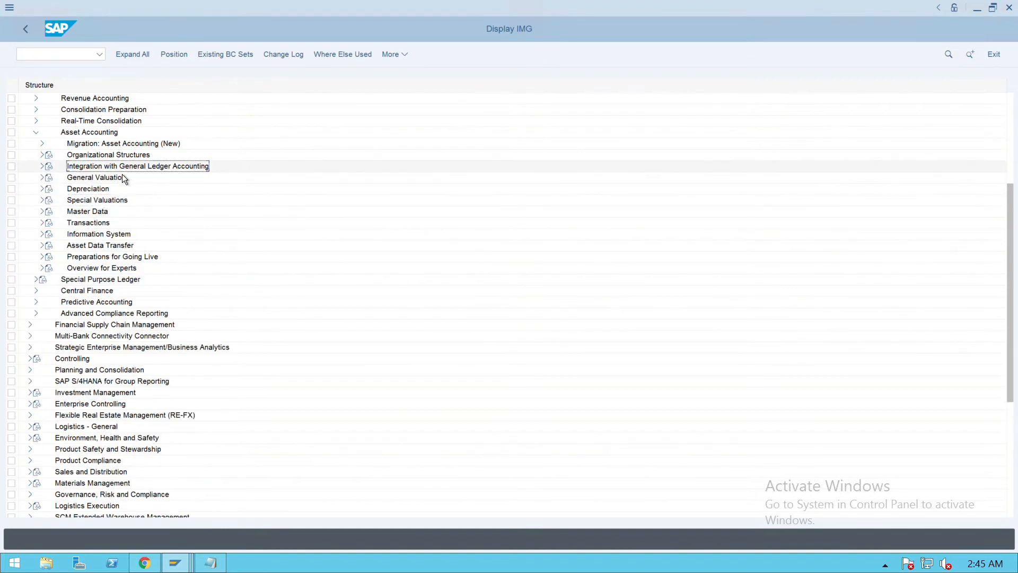
click(47, 173)
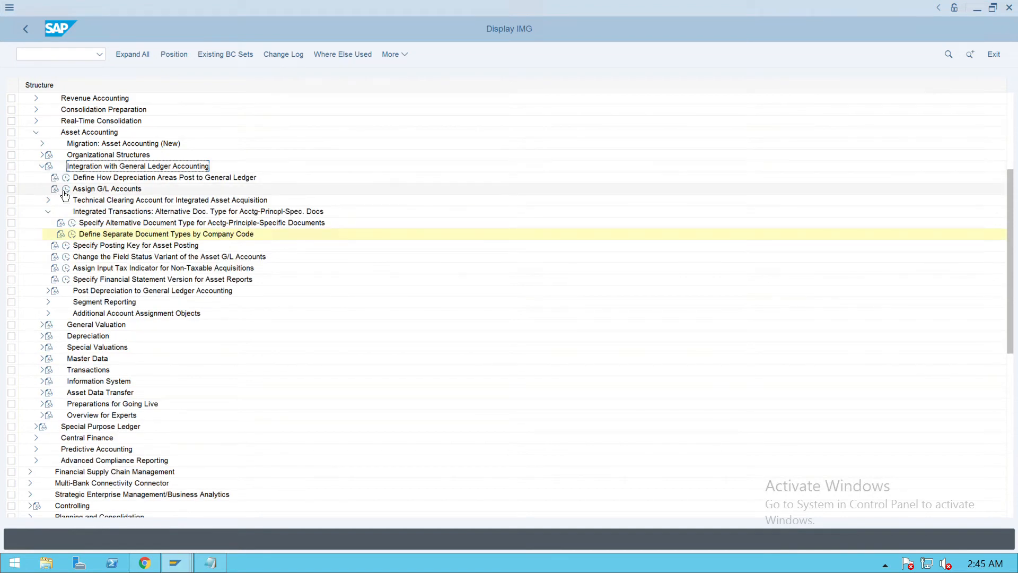
click(54, 319)
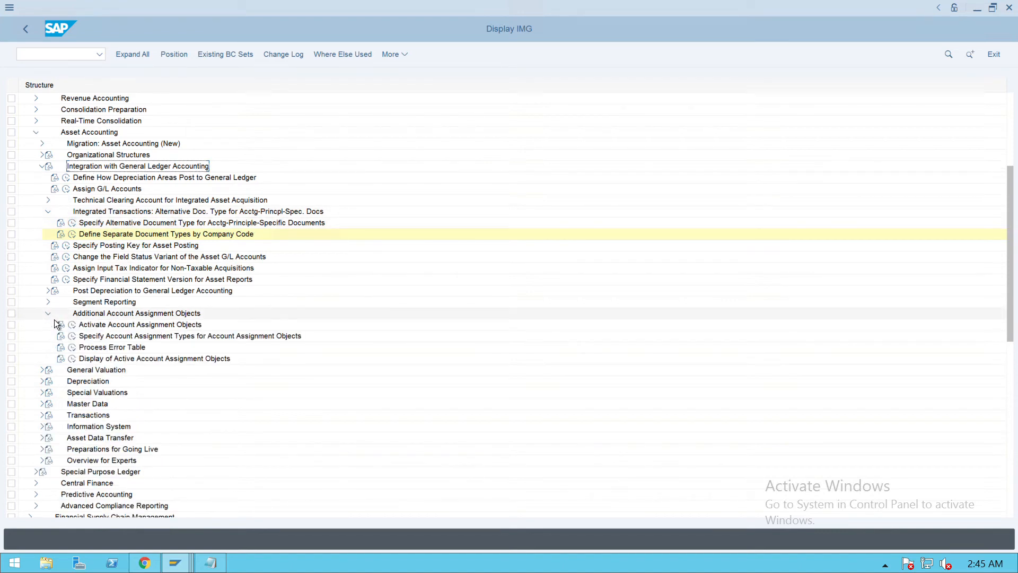
click(131, 340)
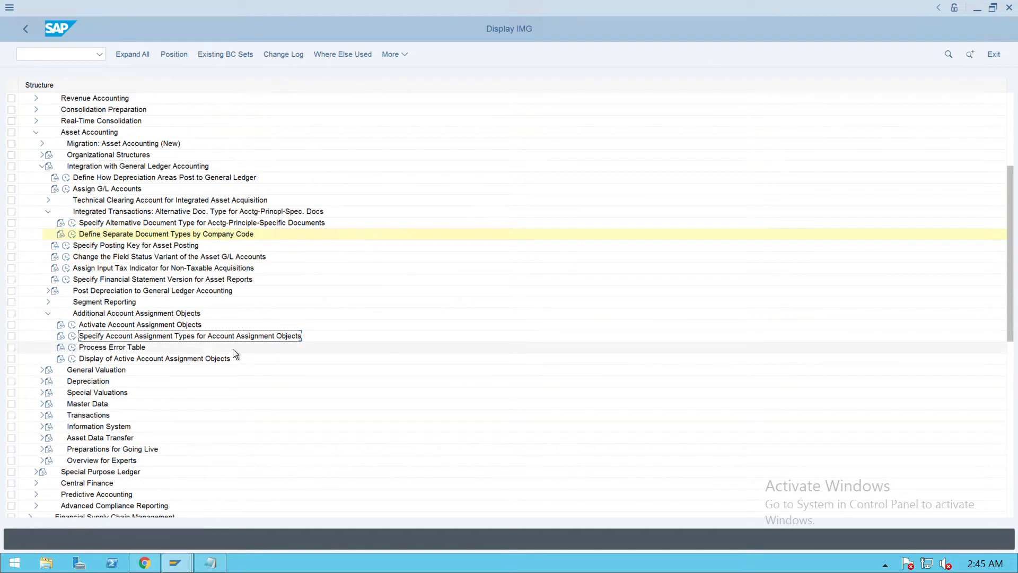
click(73, 337)
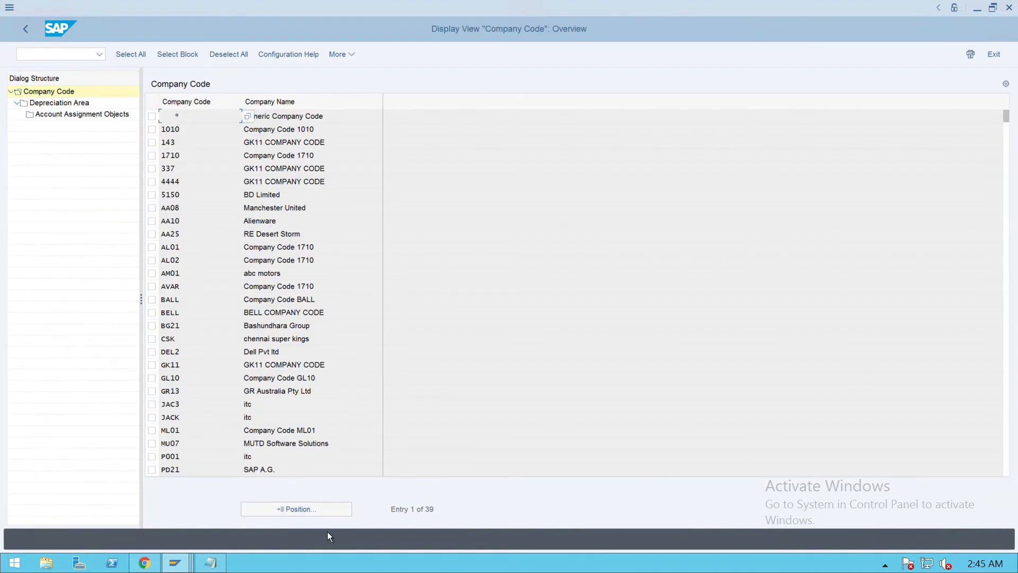
Step: Position the company code list on P001, select that company code and display its depreciation areas
click(320, 513)
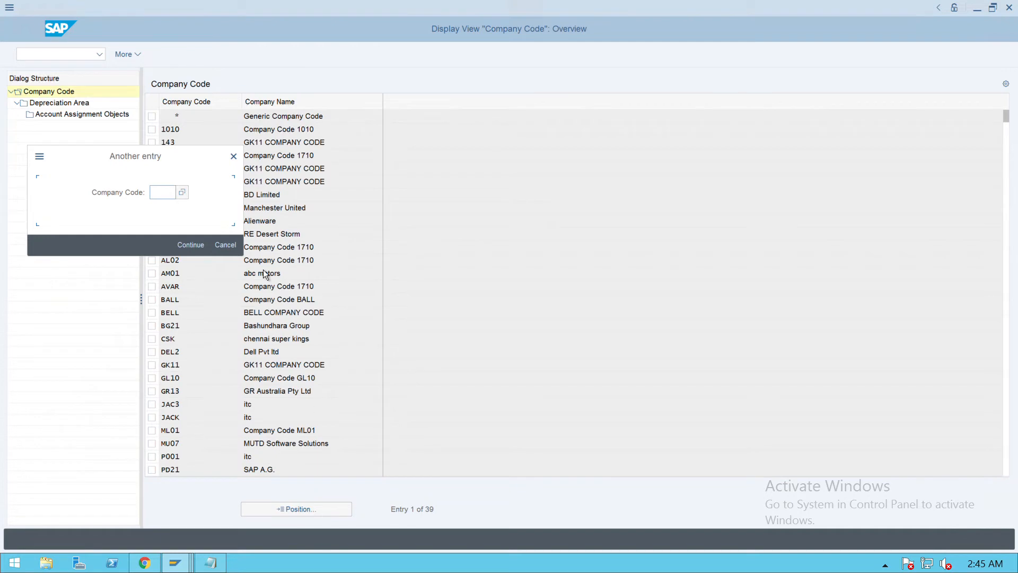
text(p001)
key(Return)
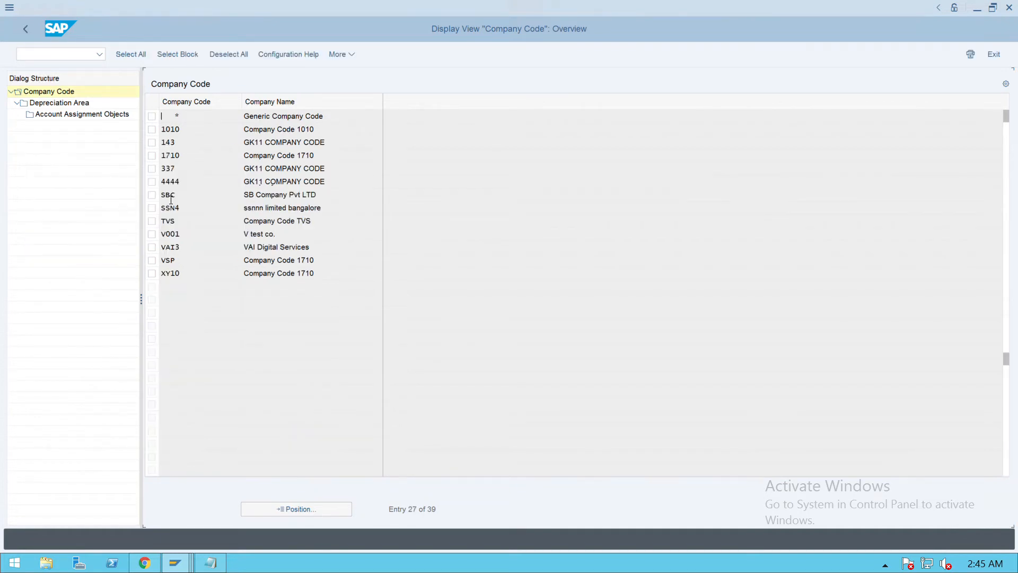
click(152, 116)
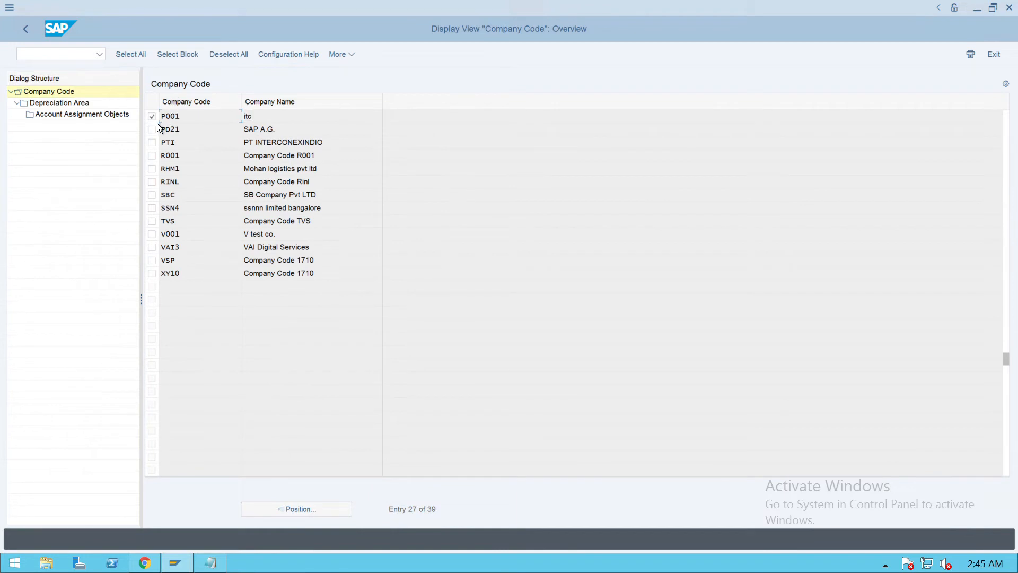
double_click(80, 105)
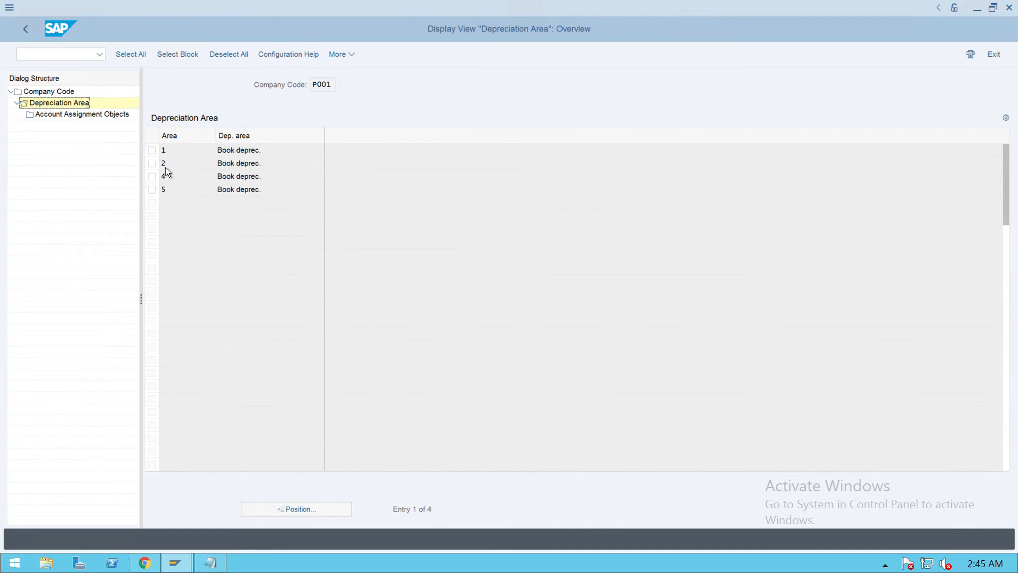
Step: Select depreciation area 1, open its Account Assignment Objects and start adding new entries
click(151, 150)
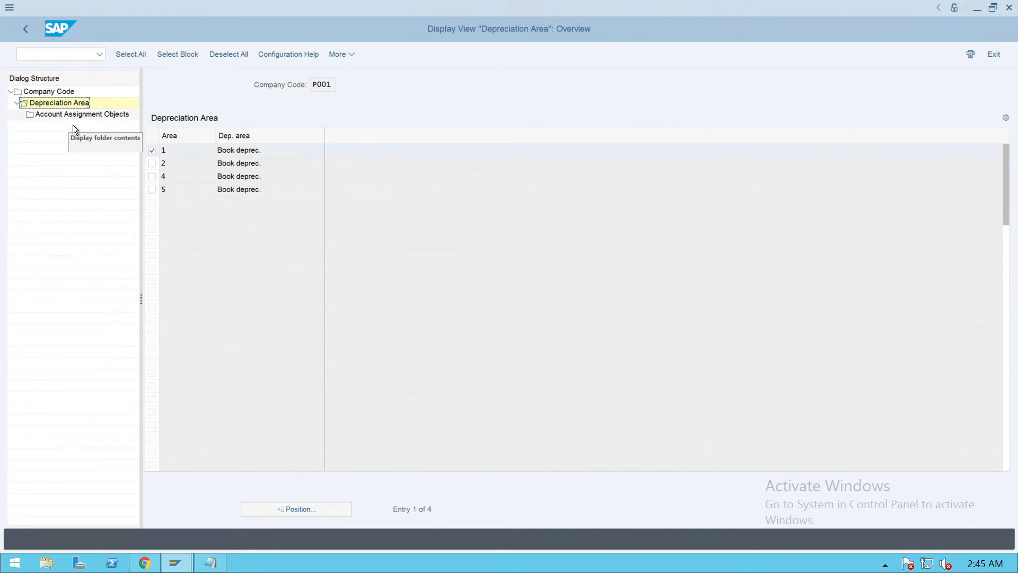
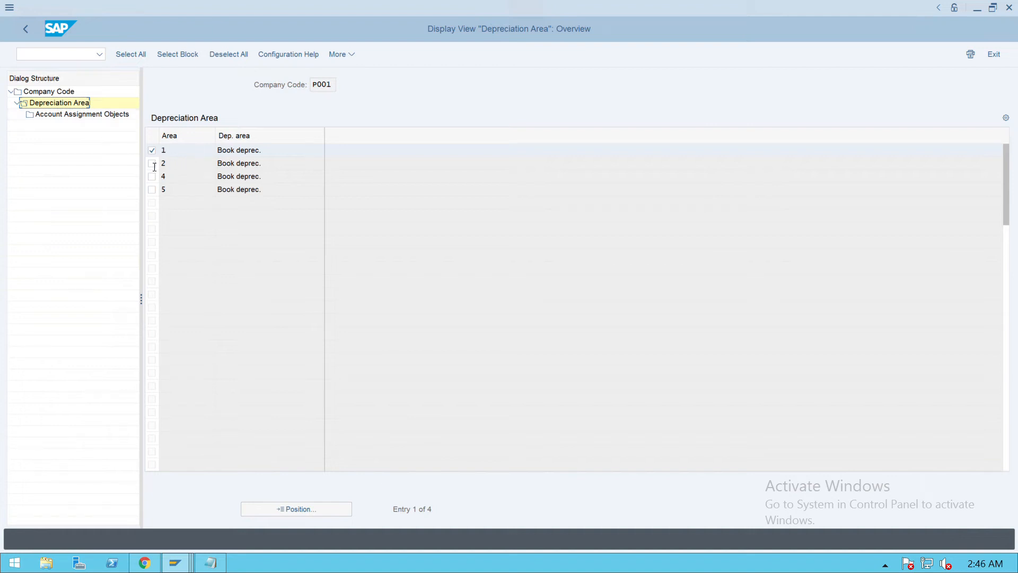
click(74, 119)
double_click(75, 122)
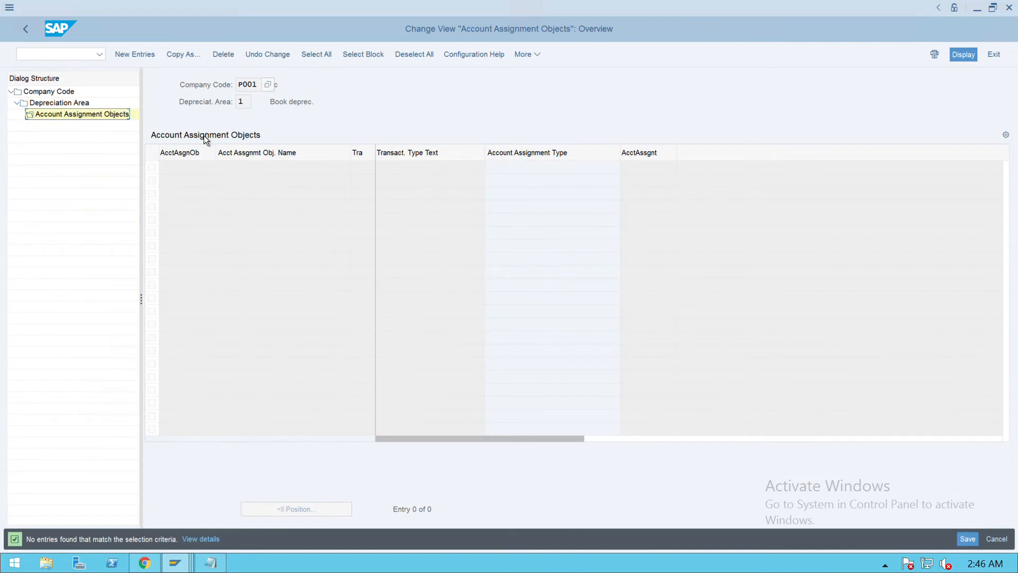
click(144, 56)
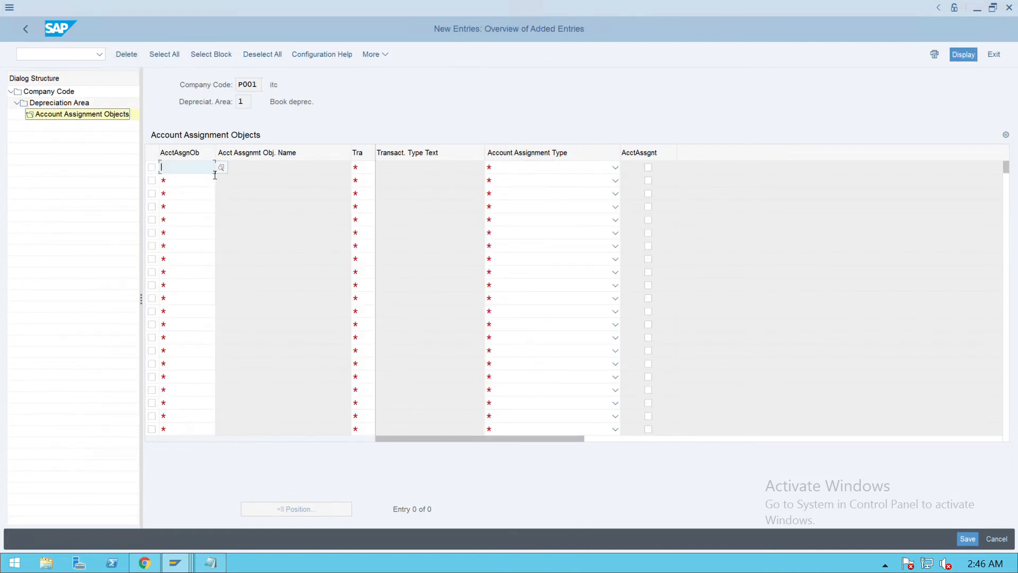
Step: Fill the first entry with object PRCTR, transaction type * and account assignment type 01 APC Values Posting
click(214, 175)
click(217, 181)
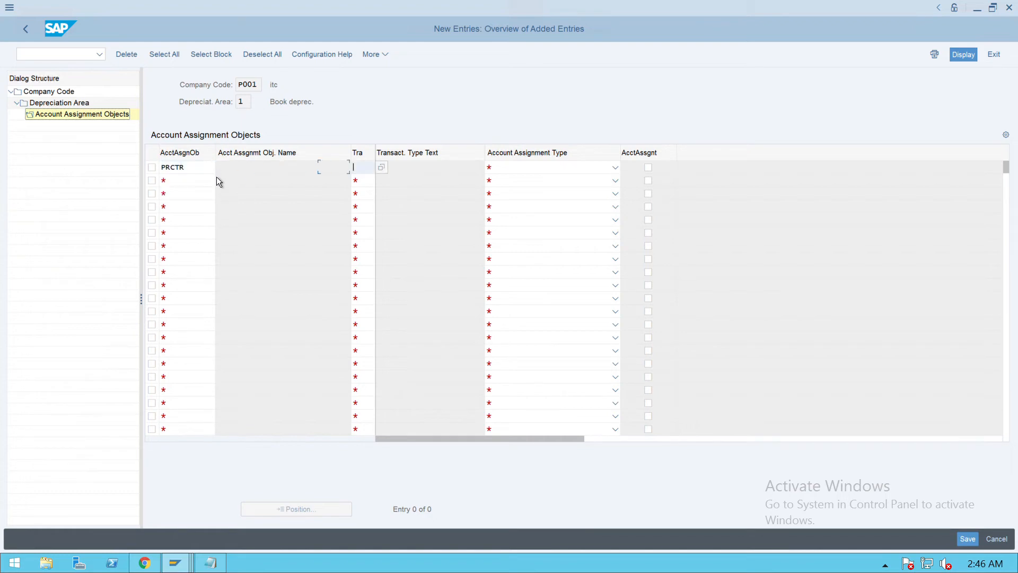
key(Down)
key(Down)
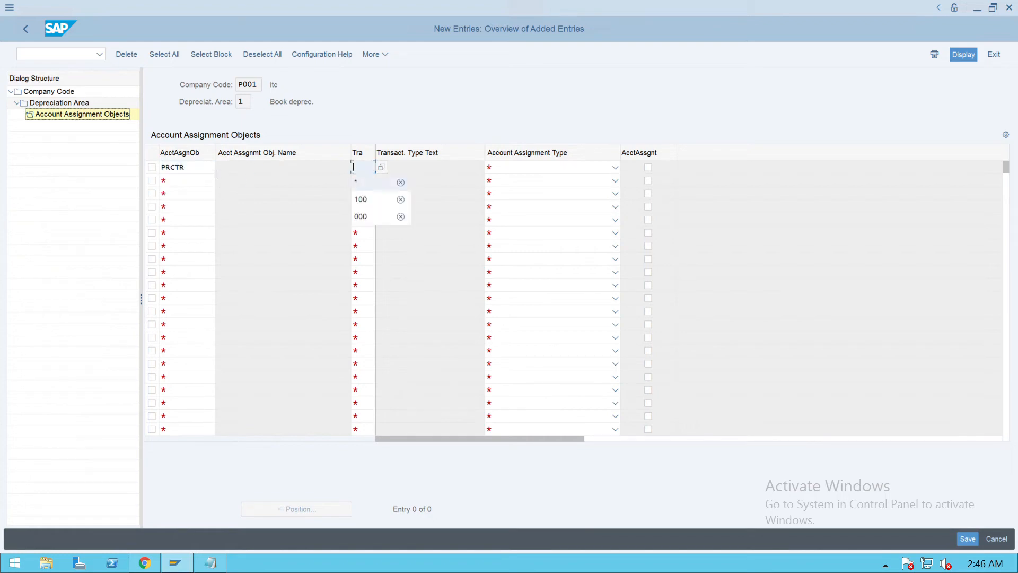
key(Return)
key(Down)
key(Down)
key(Return)
Step: Add a second PRCTR entry with transaction type * and account assignment type 02 Depreciation Run
key(Tab)
key(Down)
key(Down)
key(Return)
key(Down)
key(Down)
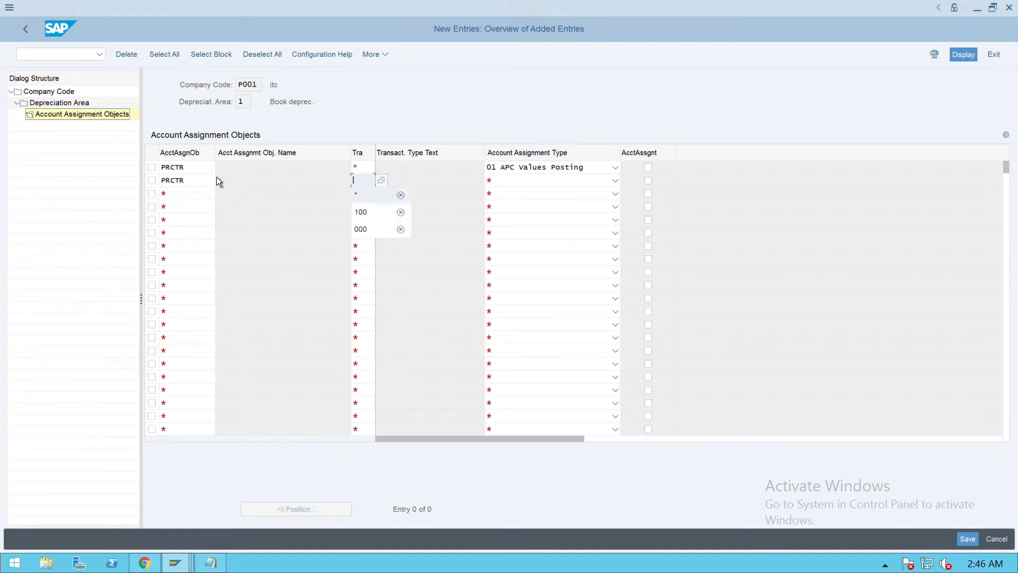
key(Return)
key(Down)
key(Down)
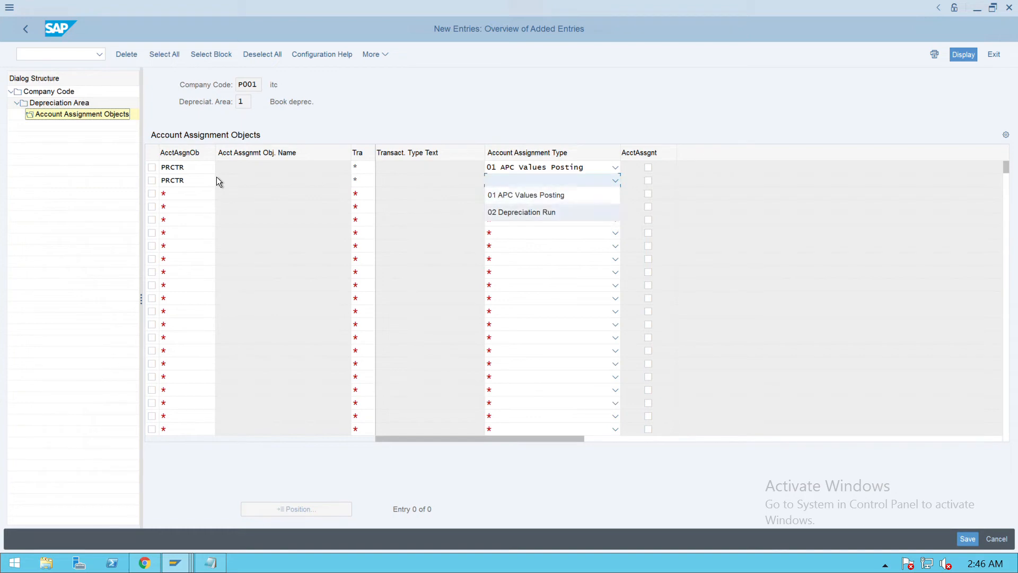
key(Return)
key(Tab)
Step: Add a SEGMENT entry with transaction type * and account assignment type 01 APC Values Posting
key(Down)
key(Down)
key(Up)
key(Down)
key(Down)
key(Down)
key(Down)
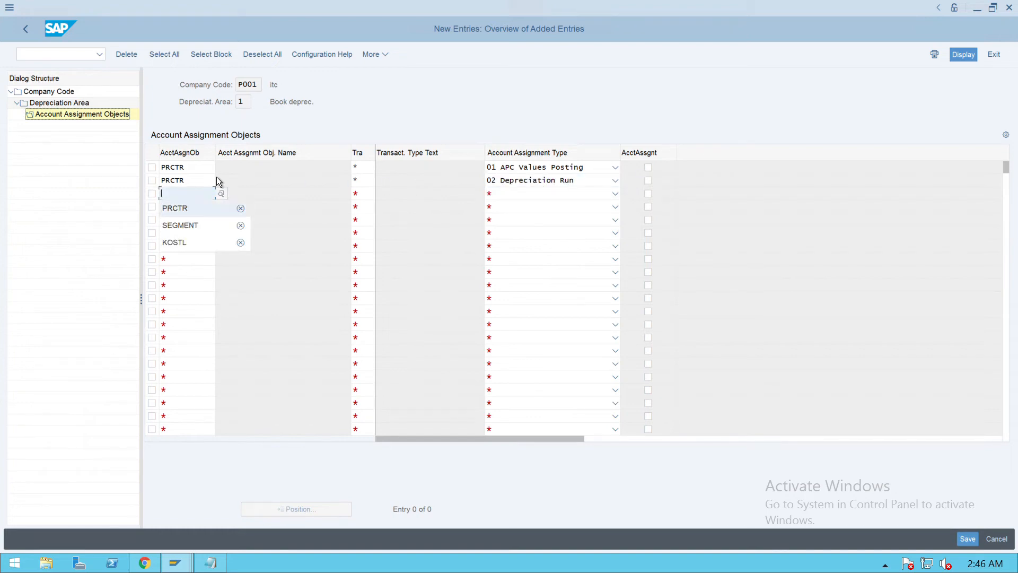
key(Up)
key(Tab)
key(Down)
key(Down)
key(Tab)
key(Down)
key(Down)
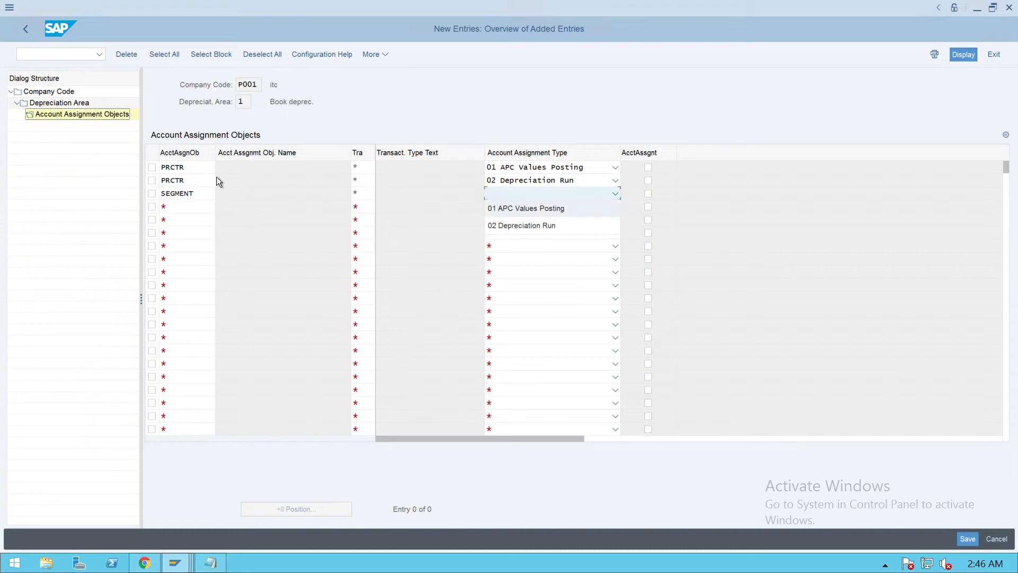
key(Tab)
key(Tab)
Step: Add a second SEGMENT entry with transaction type * and account assignment type 02 Depreciation Run
key(Down)
key(Down)
key(Tab)
key(Down)
key(Down)
key(Up)
key(Tab)
key(Down)
key(Down)
key(Tab)
key(Tab)
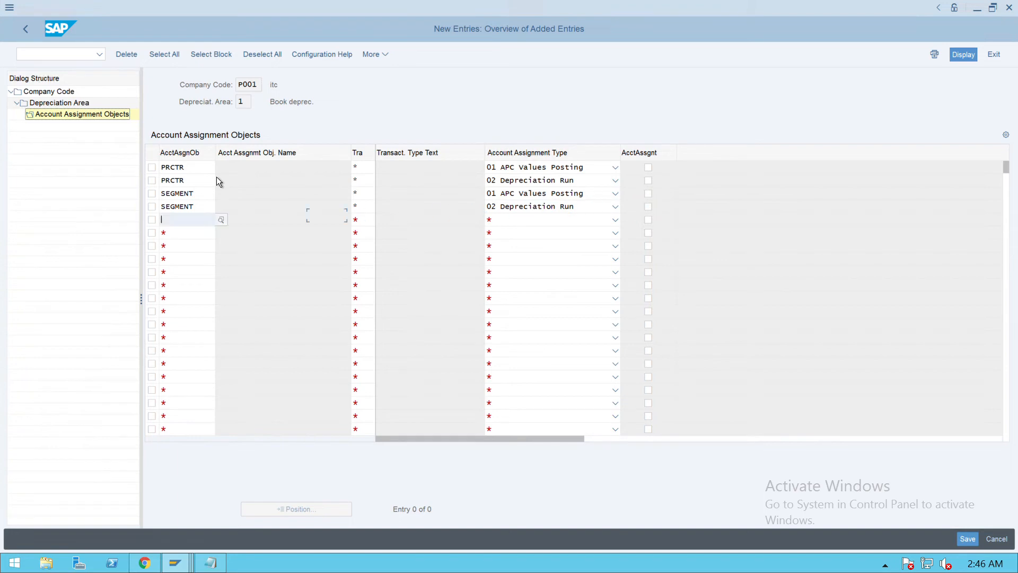
Step: Add a KOSTL entry with transaction type * and account assignment type 01 APC Values Posting
key(Down)
key(Down)
key(Down)
key(Down)
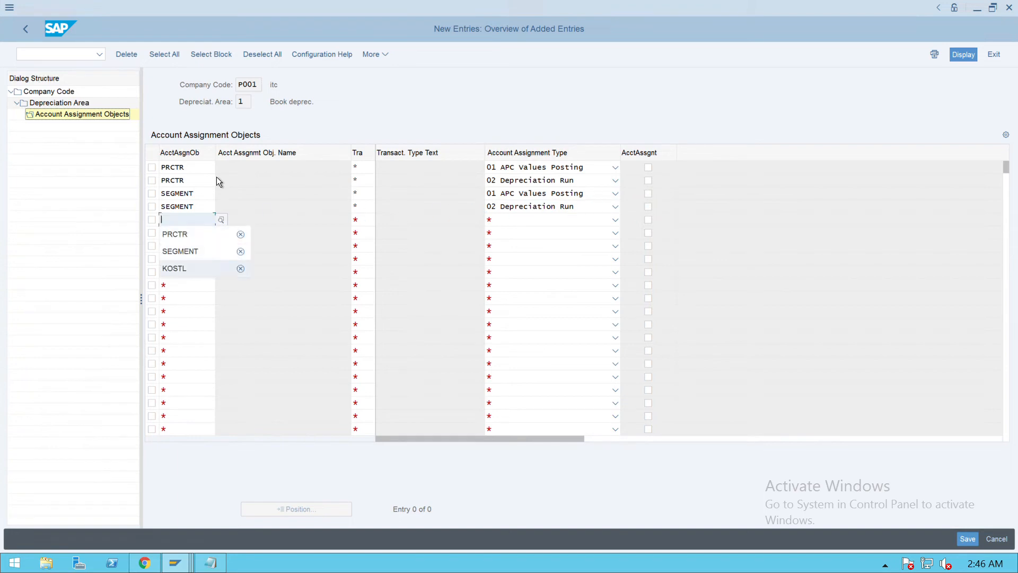
key(Tab)
key(Down)
key(Down)
key(Tab)
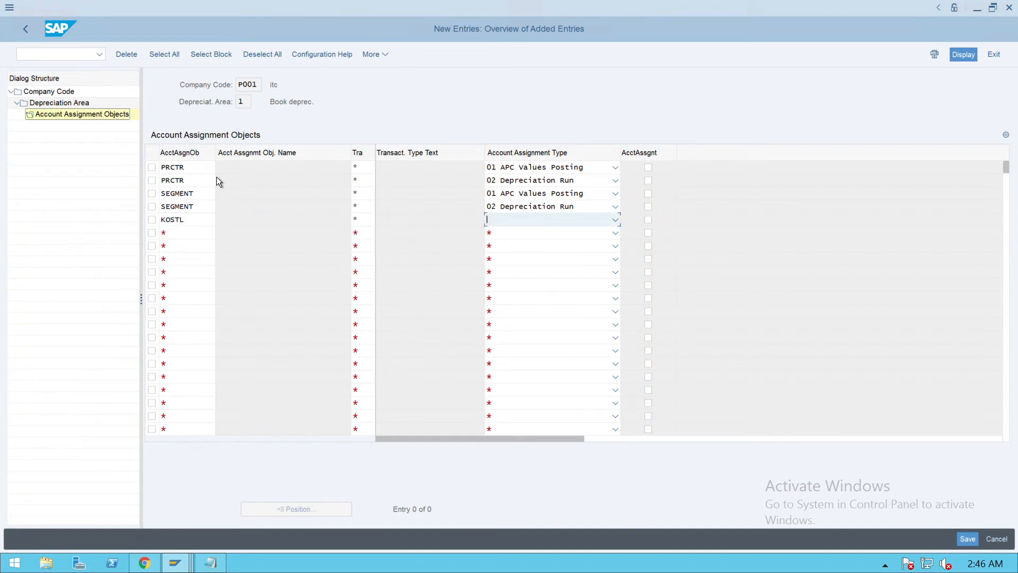
key(Down)
key(Tab)
key(Tab)
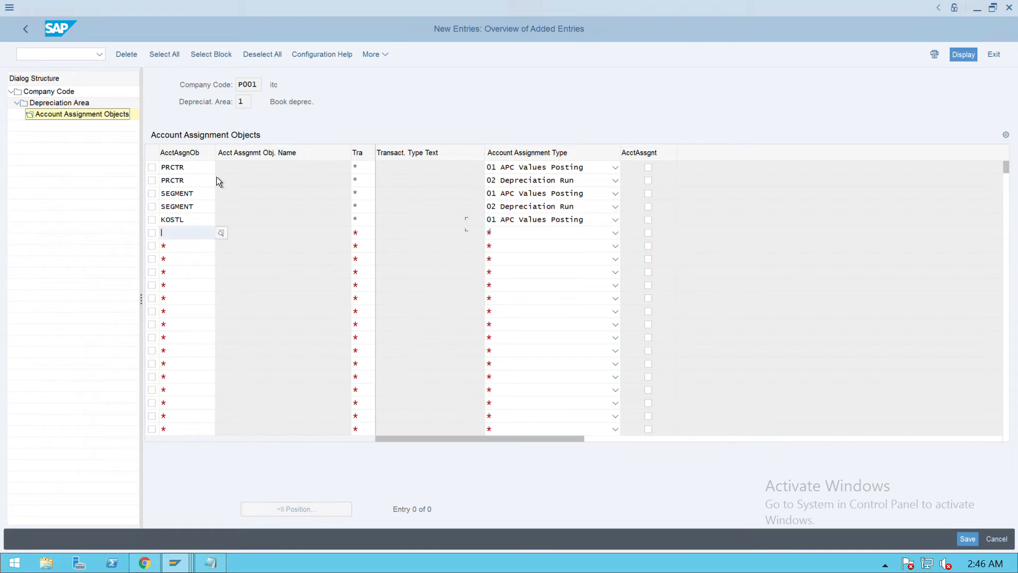
Step: Add a second KOSTL entry with transaction type * and account assignment type 02 Depreciation Run
key(Down)
key(Down)
key(Down)
key(Down)
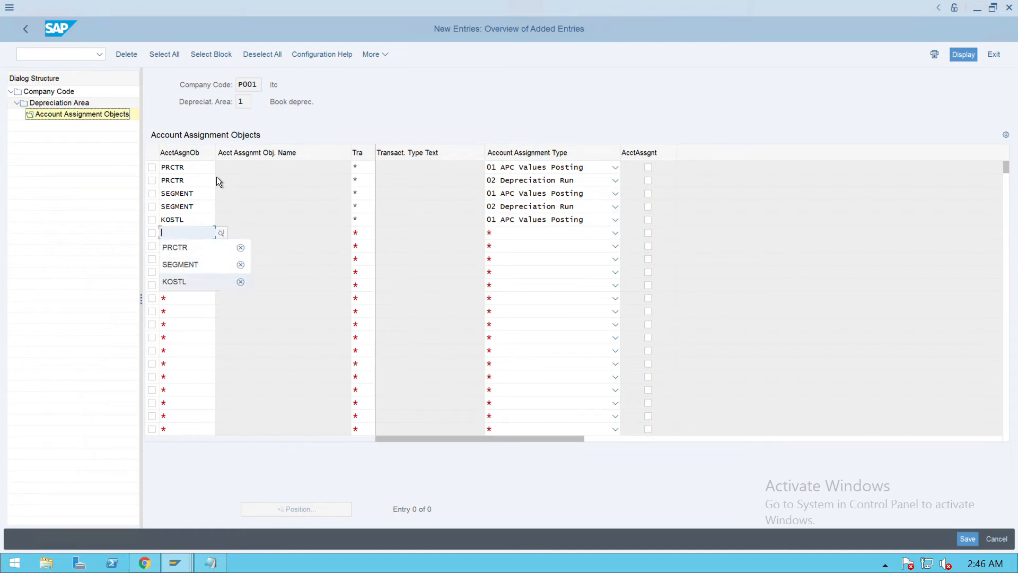
key(Tab)
key(Down)
key(Down)
key(Tab)
key(Down)
key(Down)
key(Down)
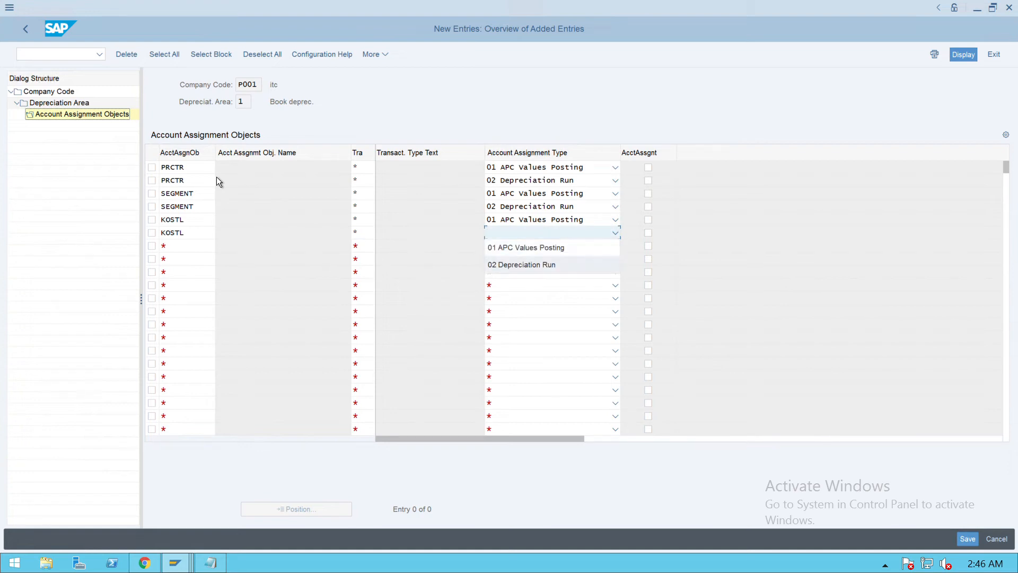
key(Tab)
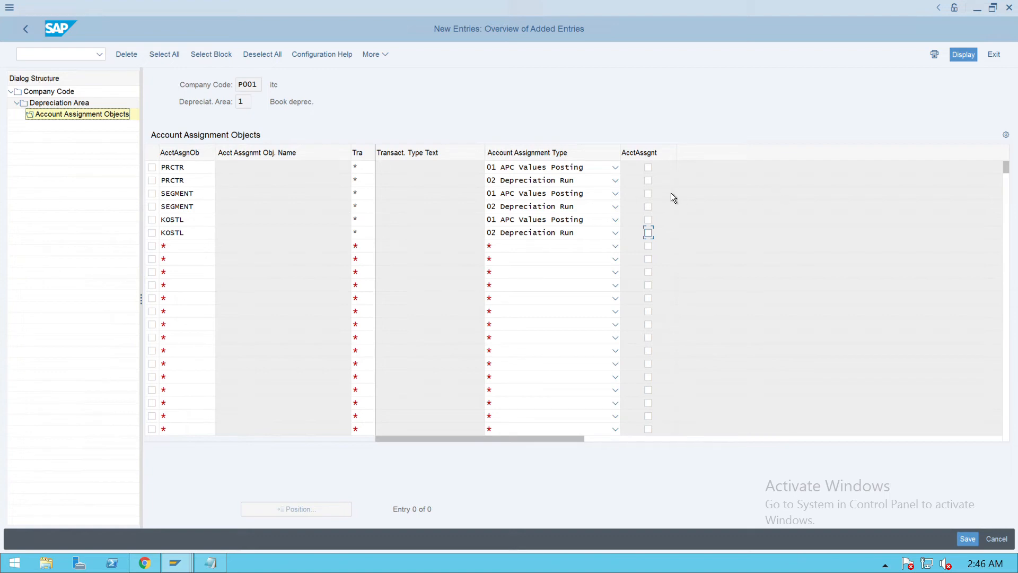
Step: Activate account assignment for all six PRCTR, SEGMENT and KOSTL entries and save them
click(654, 180)
key(Return)
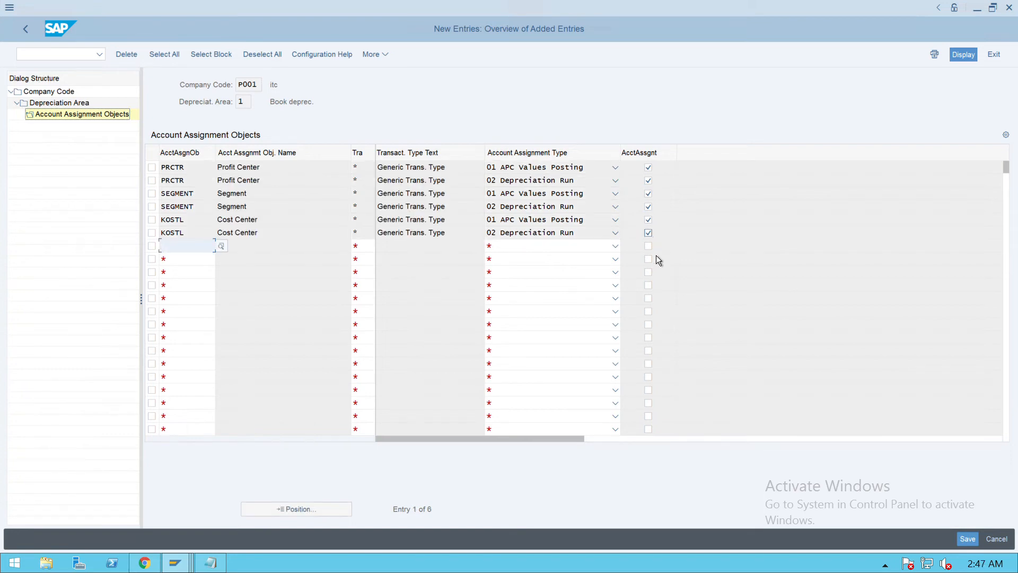
click(970, 539)
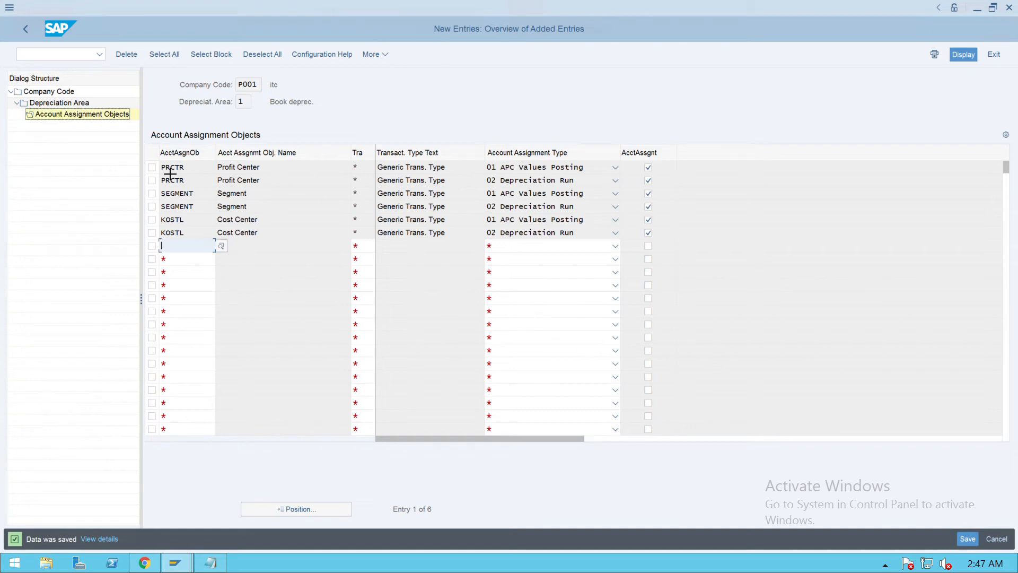
Step: Copy the object and transaction type values of the six PRCTR, SEGMENT and KOSTL entries into new entries for depreciation area 2
drag(170, 172, 590, 244)
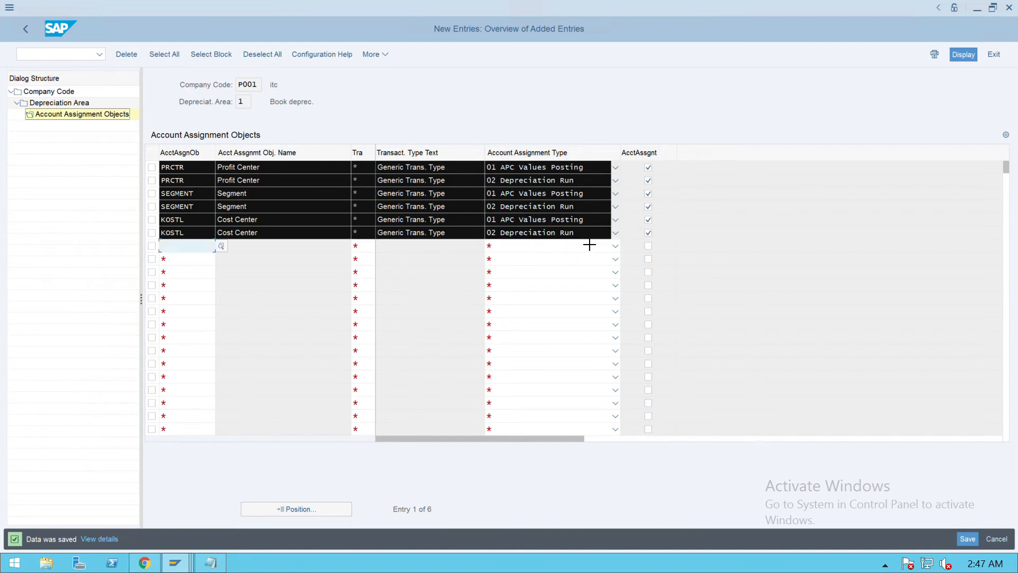
key(ctrl+c)
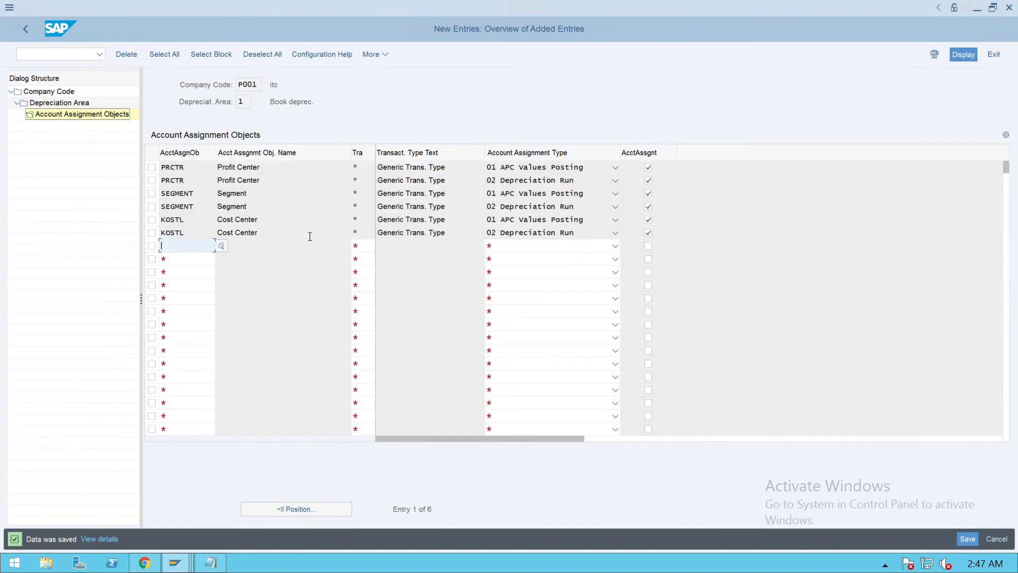
click(33, 39)
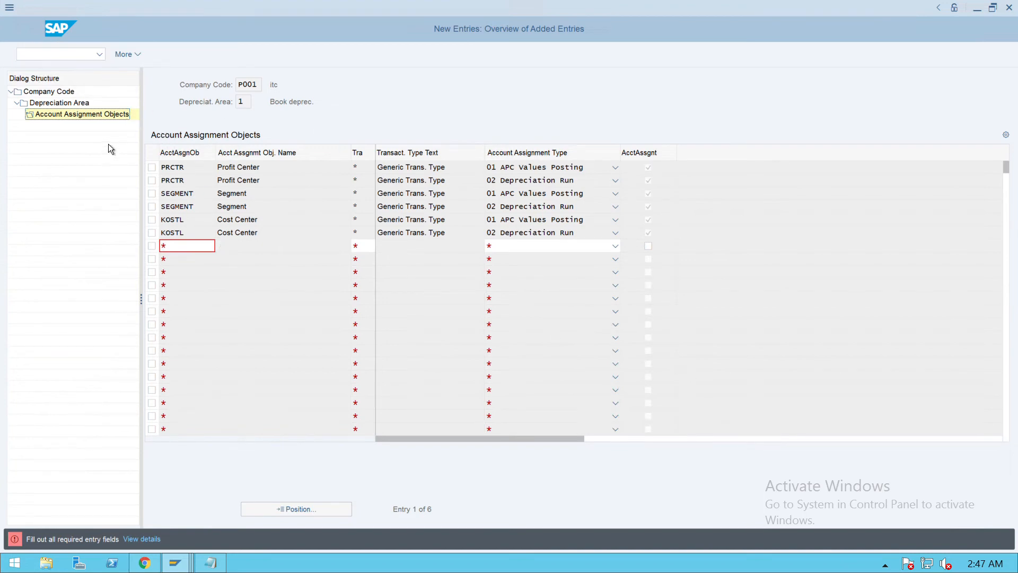
key(Escape)
click(209, 262)
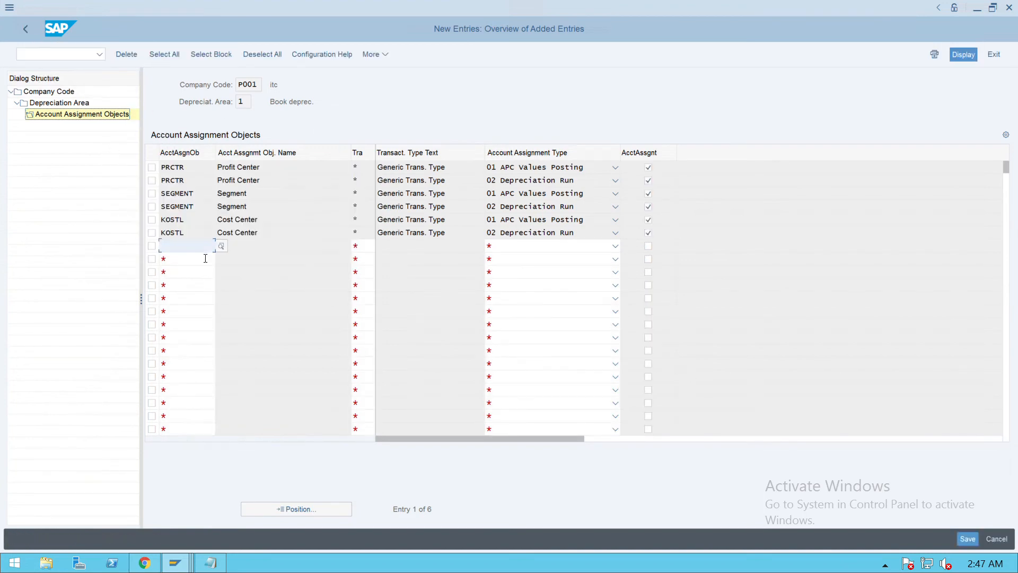
click(35, 40)
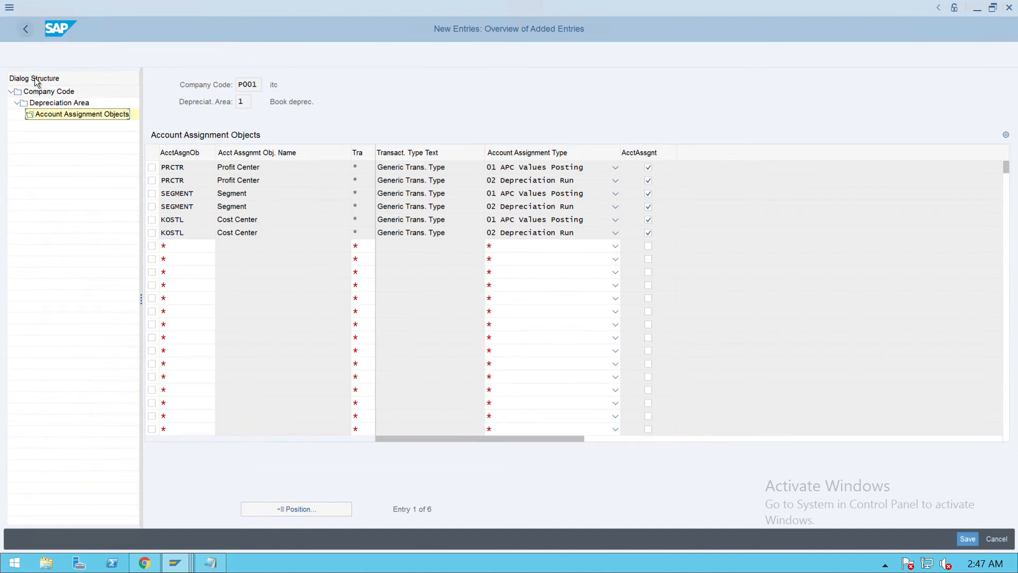
click(27, 31)
click(151, 163)
click(66, 118)
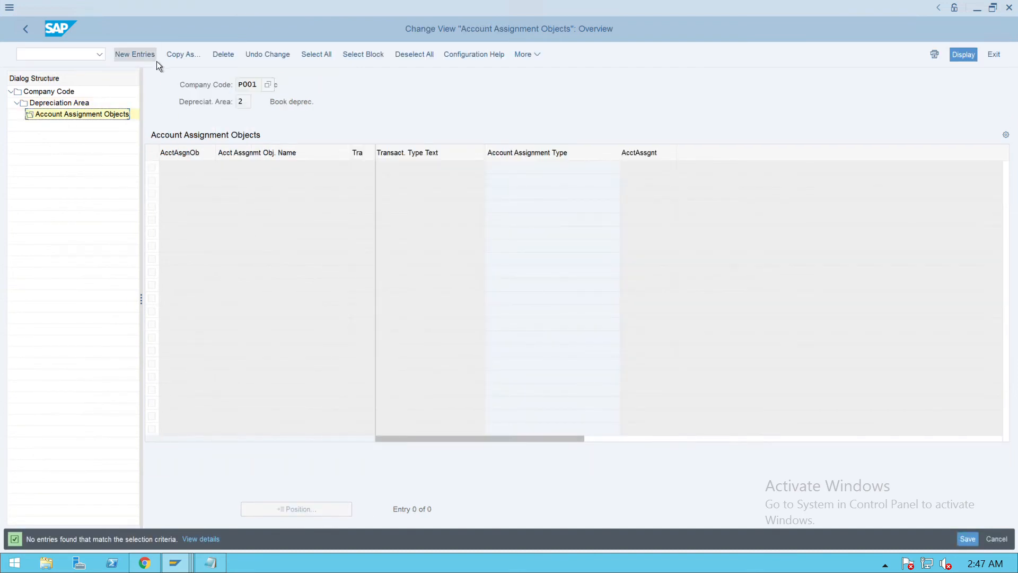
click(156, 61)
key(ctrl+v)
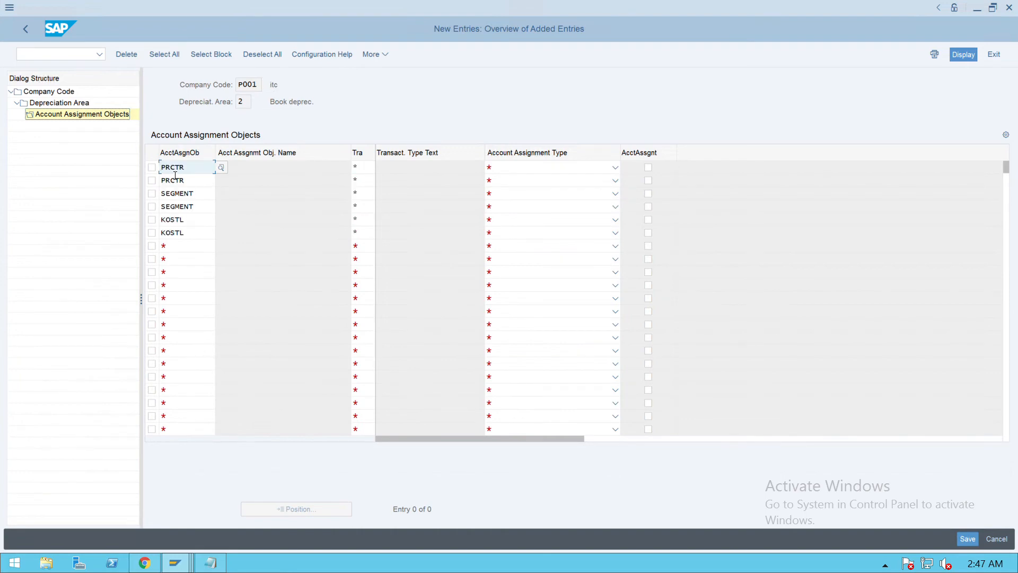
Step: Assign type 01 APC Values Posting to the first and 02 Depreciation Run to the second entry of each PRCTR, SEGMENT and KOSTL pair
click(533, 170)
click(529, 181)
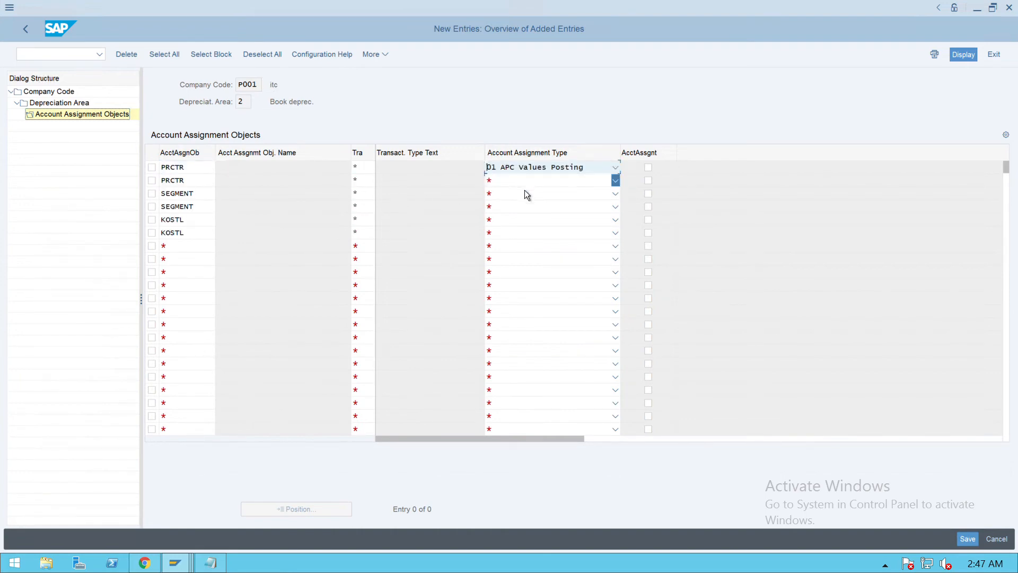
click(524, 181)
click(518, 210)
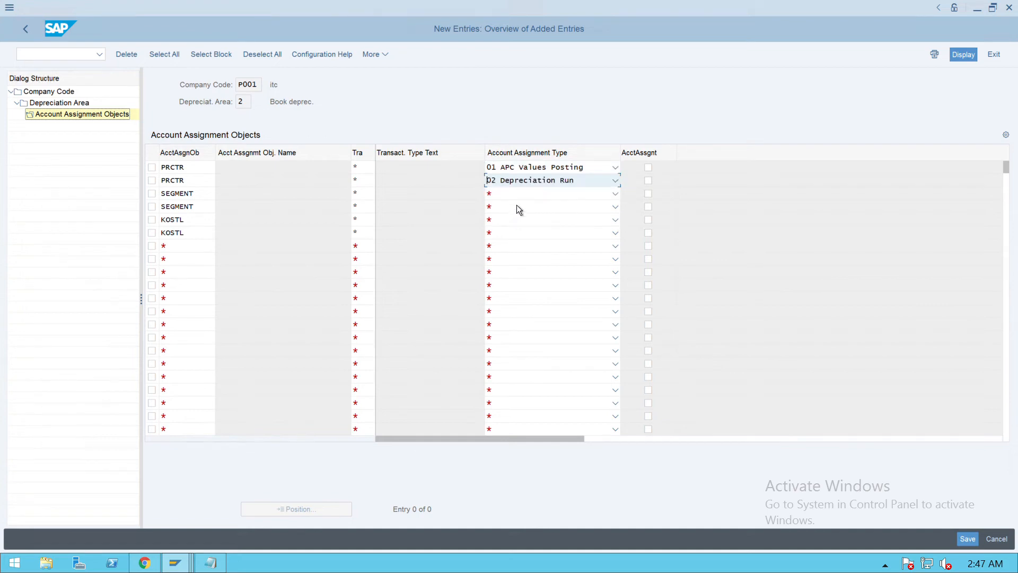
click(517, 192)
click(514, 214)
click(514, 210)
click(509, 240)
click(512, 222)
click(510, 236)
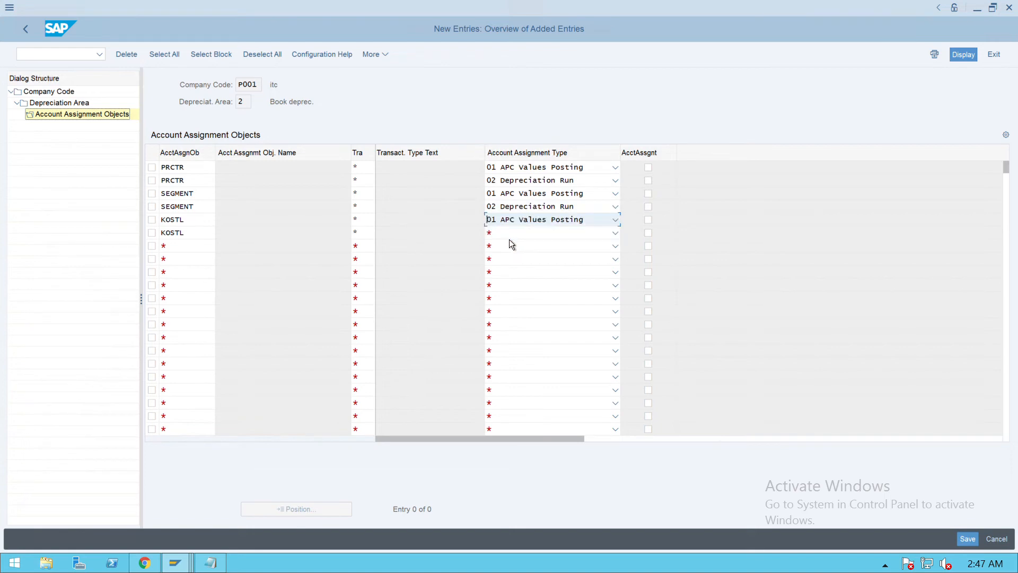
click(509, 238)
click(510, 268)
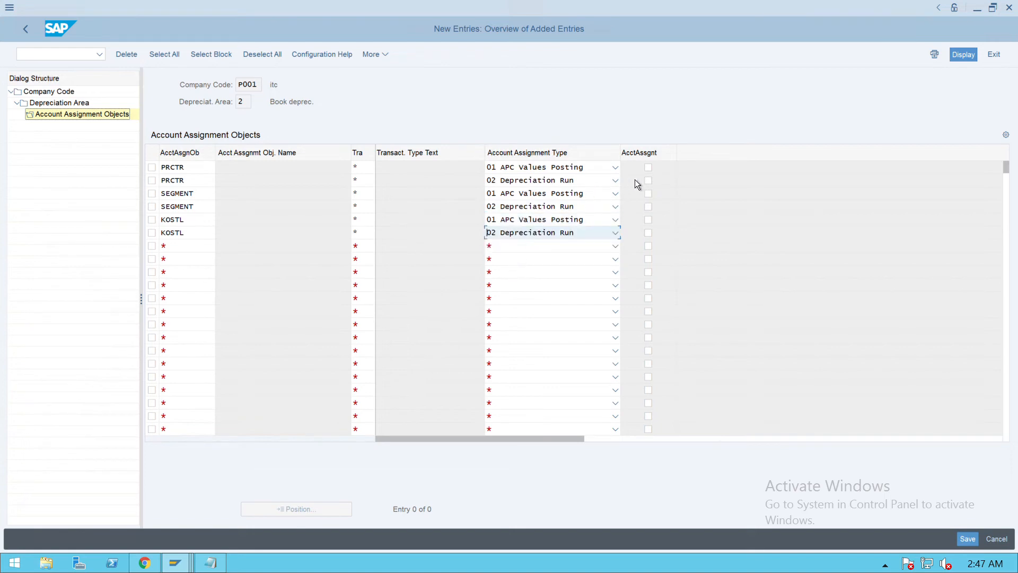
Step: Activate account assignment for all six depreciation area 2 entries and save them
click(648, 168)
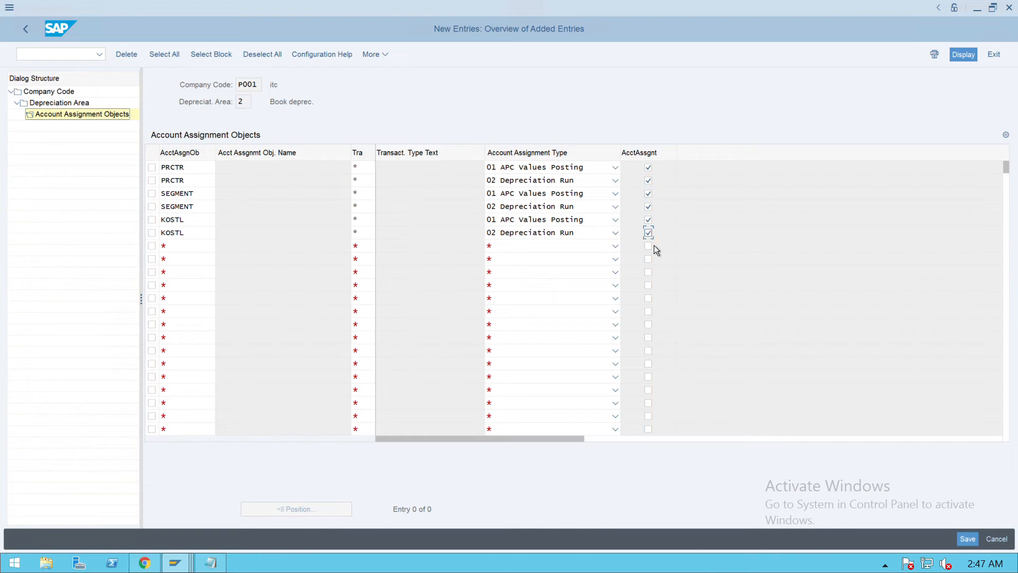
click(971, 540)
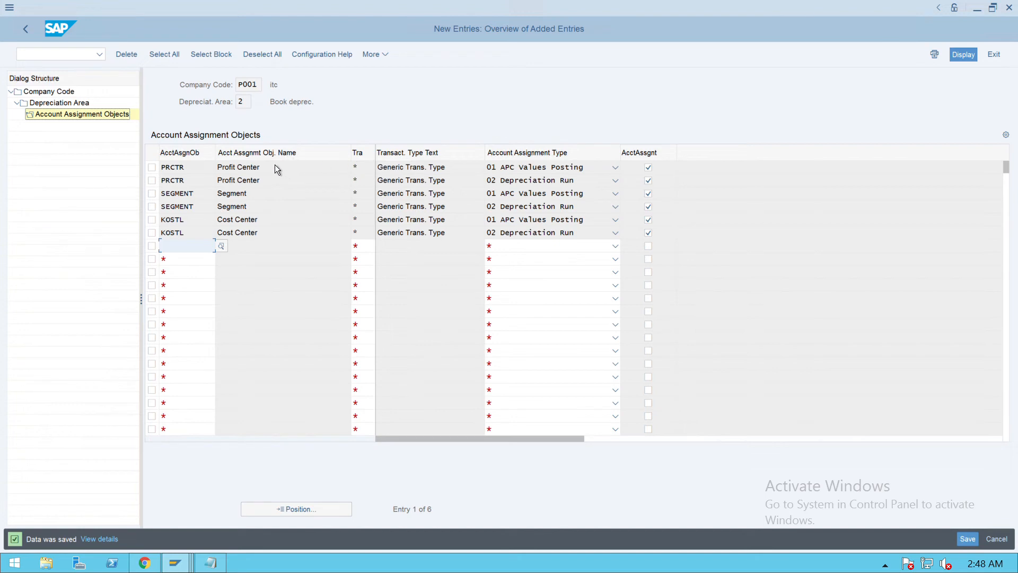
click(964, 541)
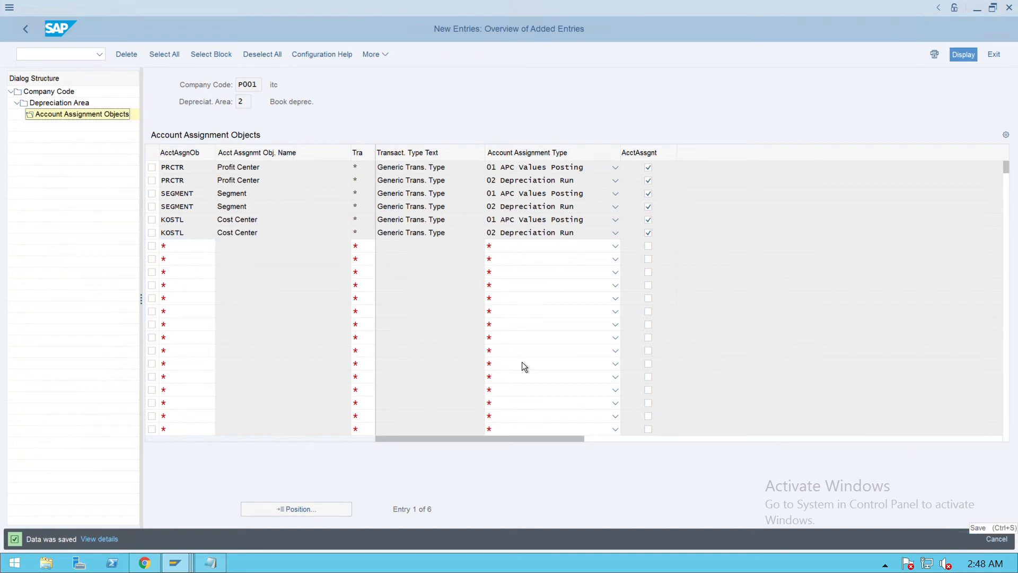
Step: Return to the IMG structure and collapse the Integration with General Ledger Accounting node and its expanded subnodes
click(31, 33)
click(30, 41)
click(26, 33)
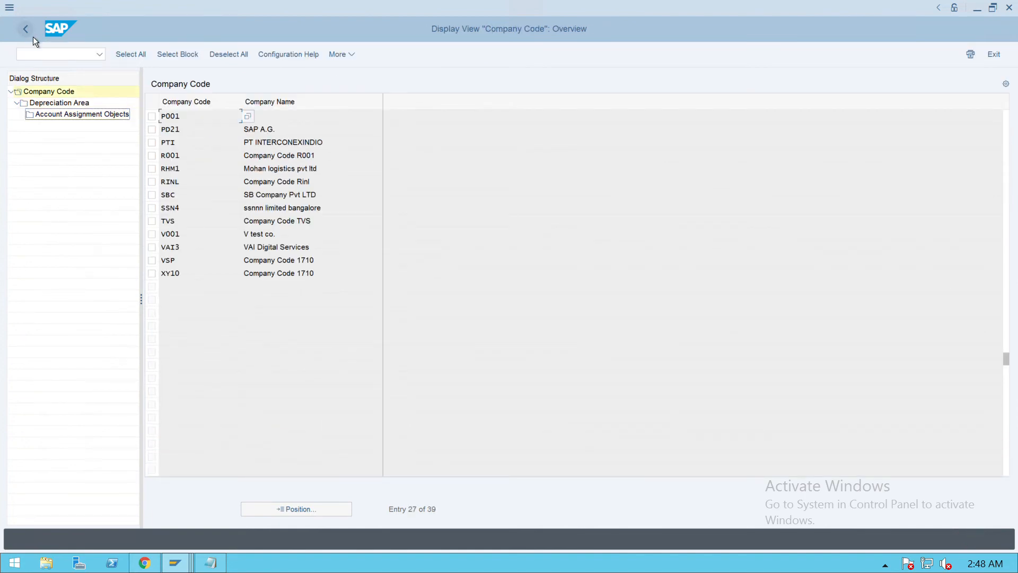
click(33, 37)
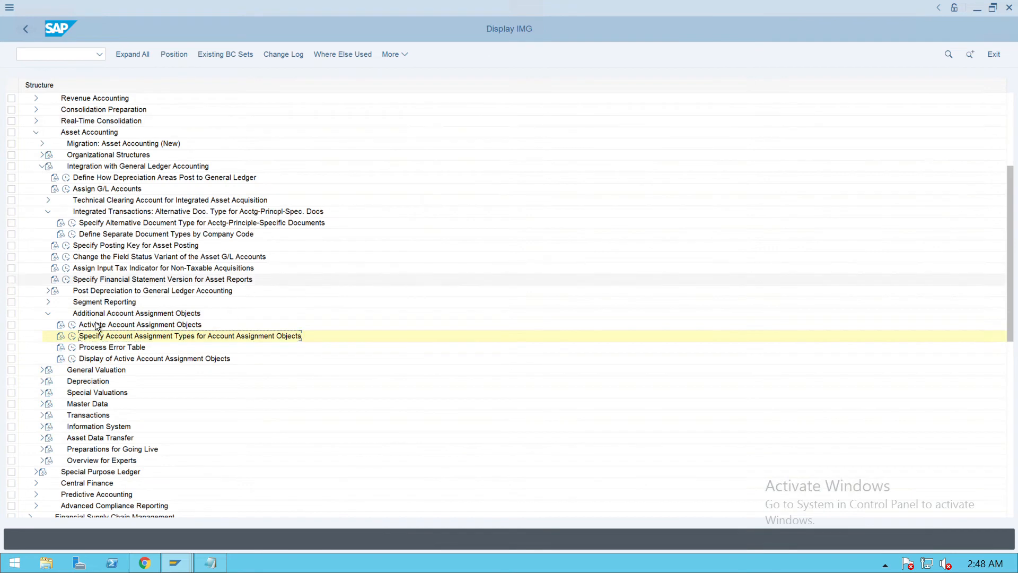
click(49, 314)
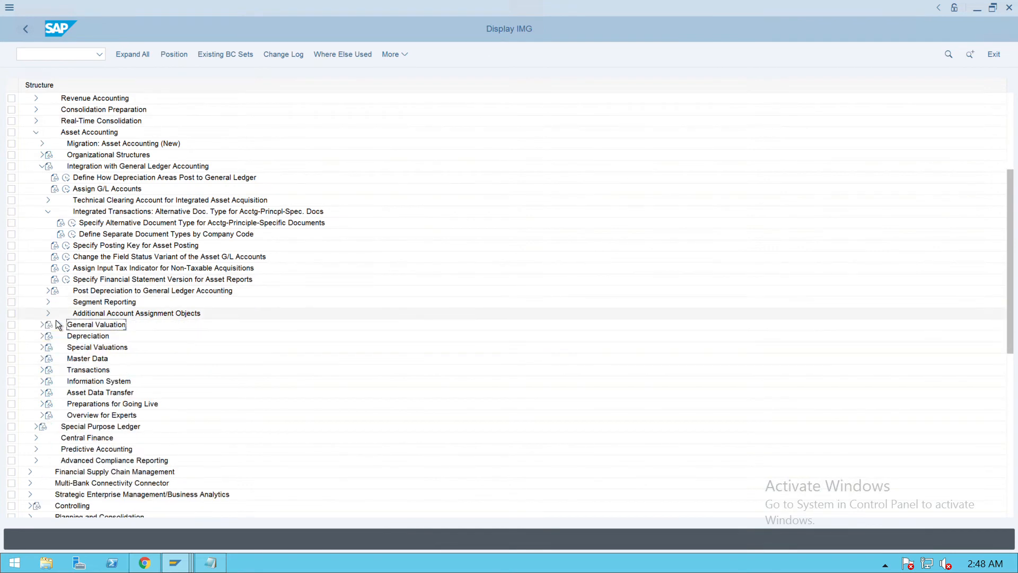
click(48, 212)
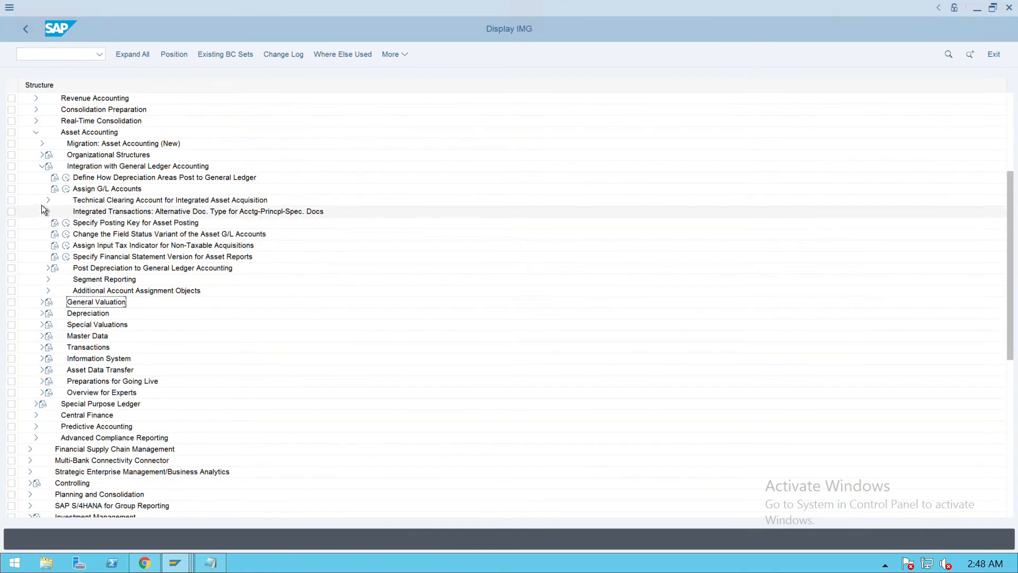
click(42, 166)
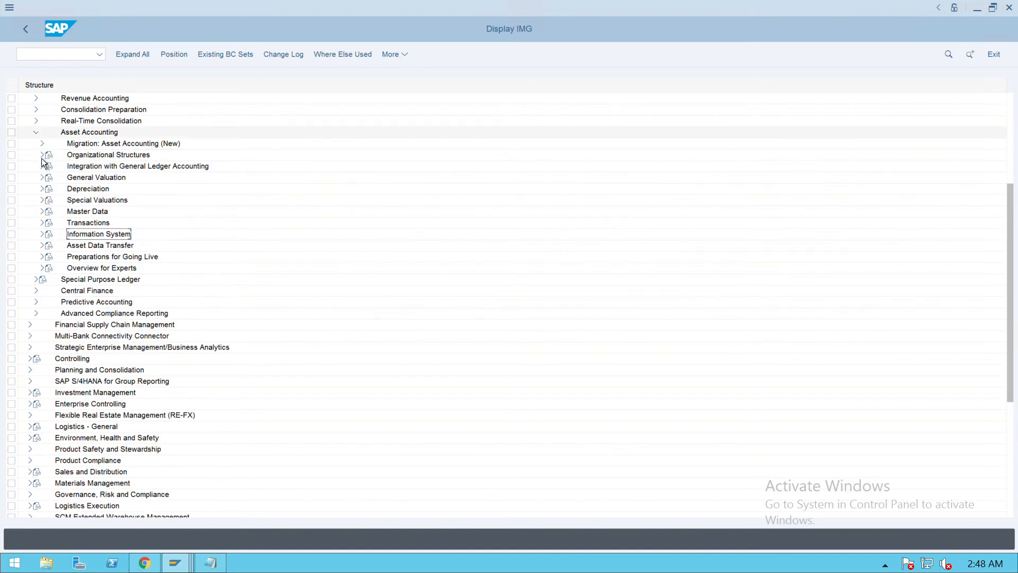
Step: Open the Define Screen Layout for Asset Master Data activity from the Screen Layout node of Asset Accounting master data
click(44, 214)
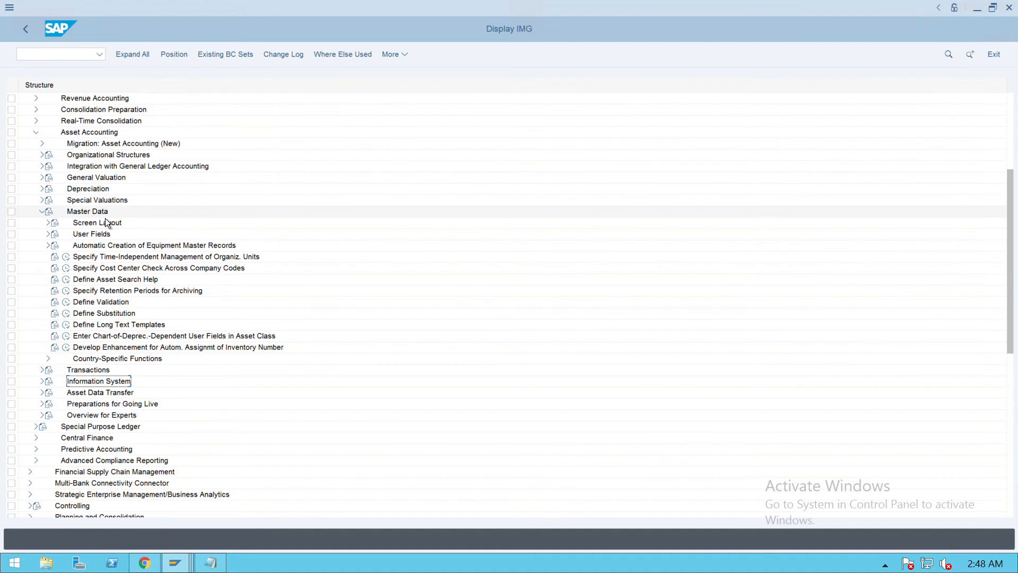
click(48, 223)
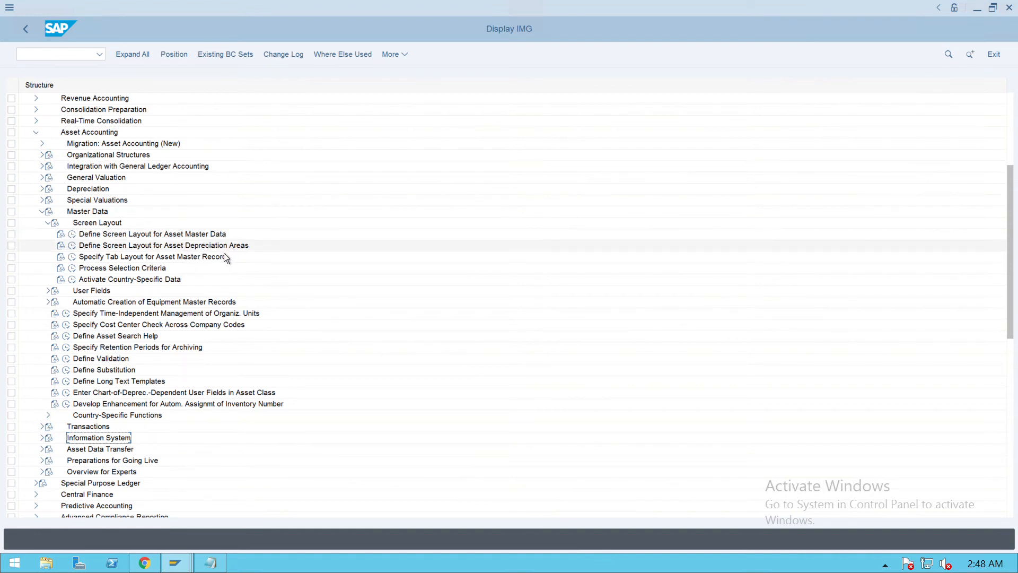
click(72, 235)
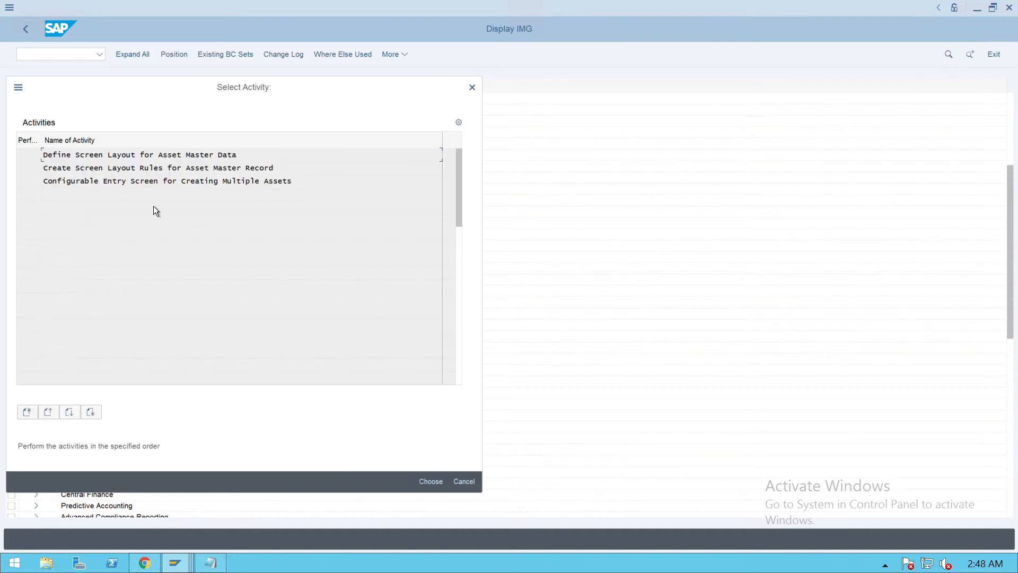
double_click(141, 164)
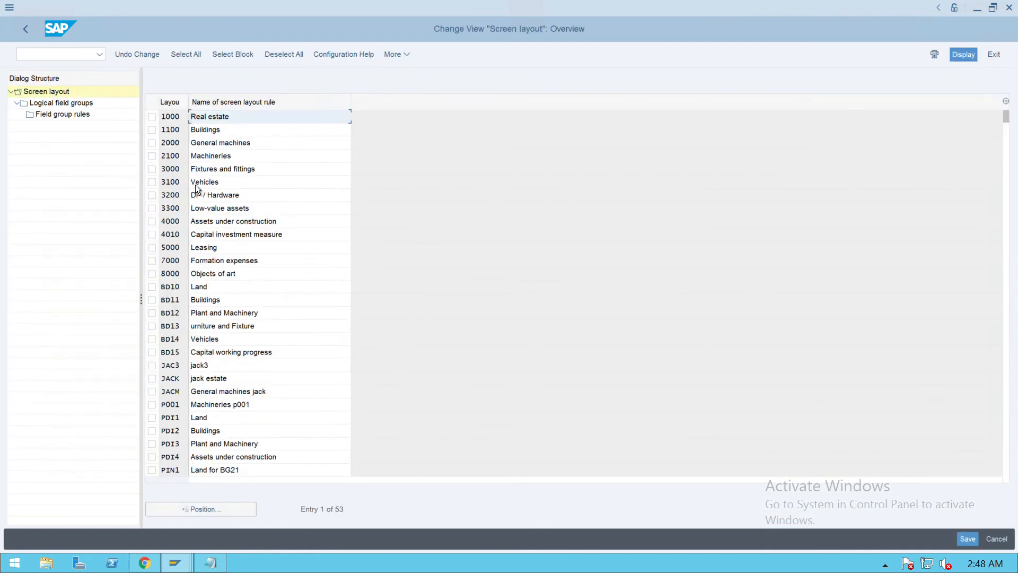
Step: Find screen layout P001, review the field group rules of its General data logical field group, and return to the IMG structure
click(234, 513)
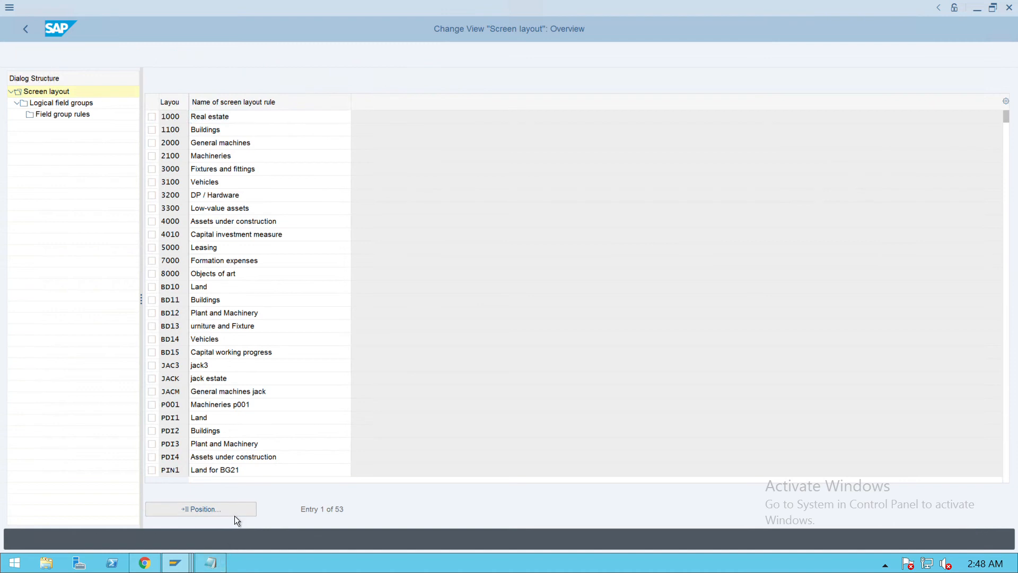
text(p001)
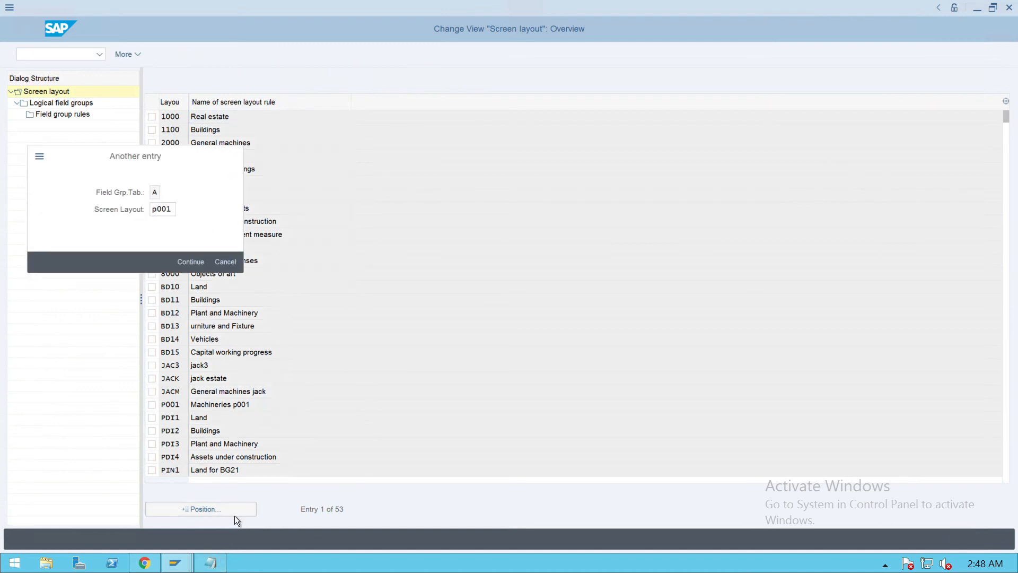
key(Return)
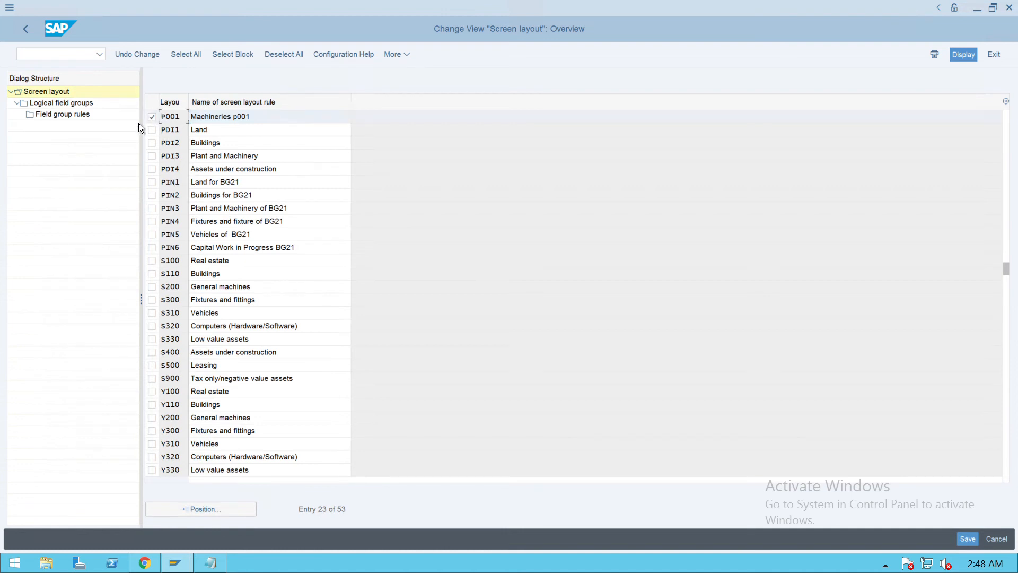
double_click(75, 106)
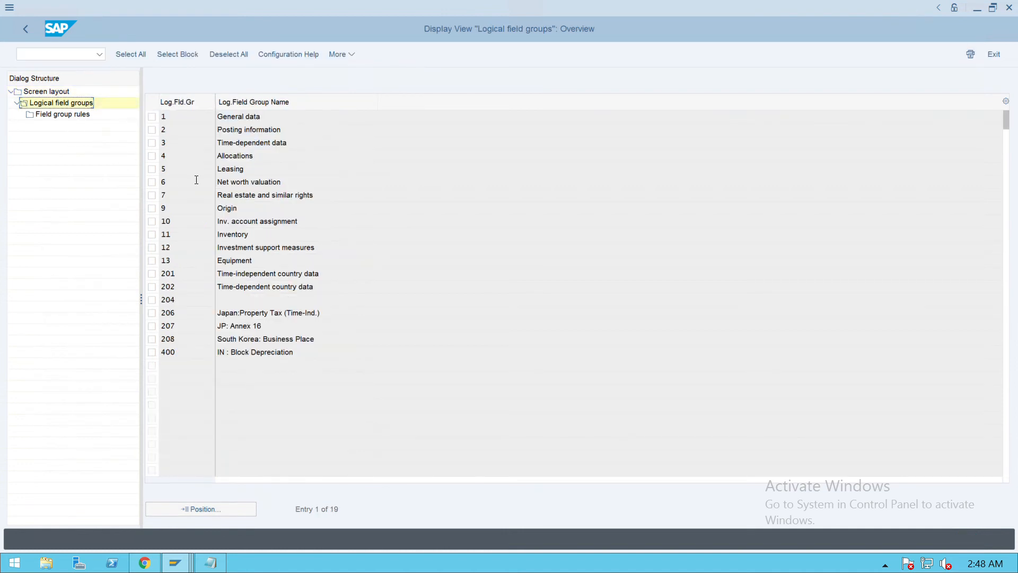
double_click(258, 119)
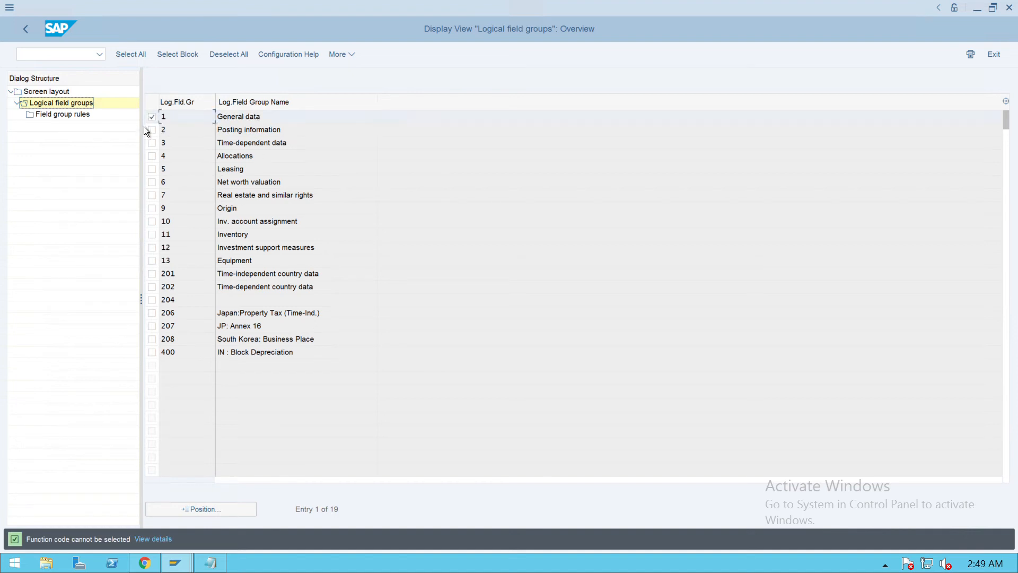
double_click(79, 118)
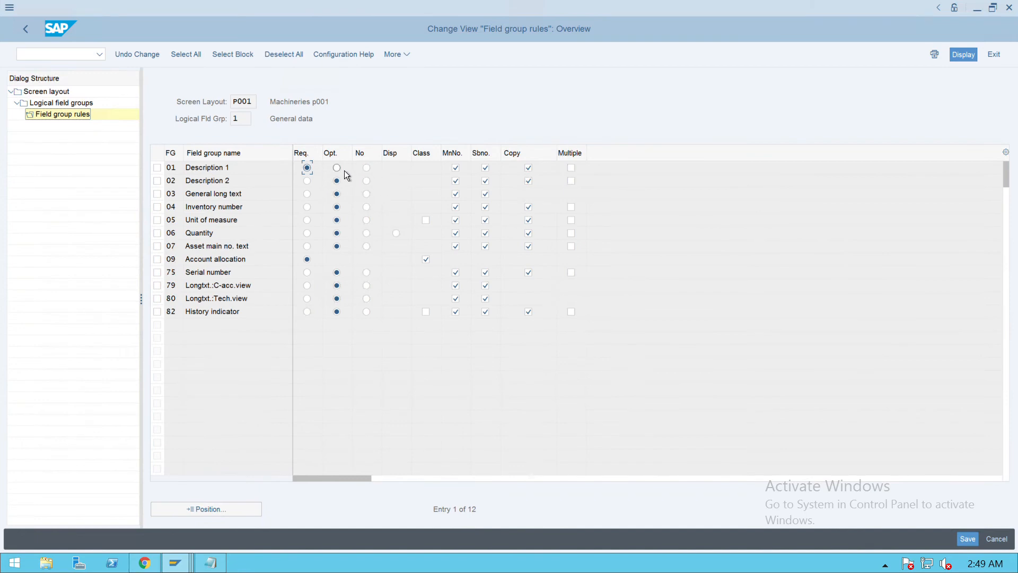
click(37, 32)
click(34, 35)
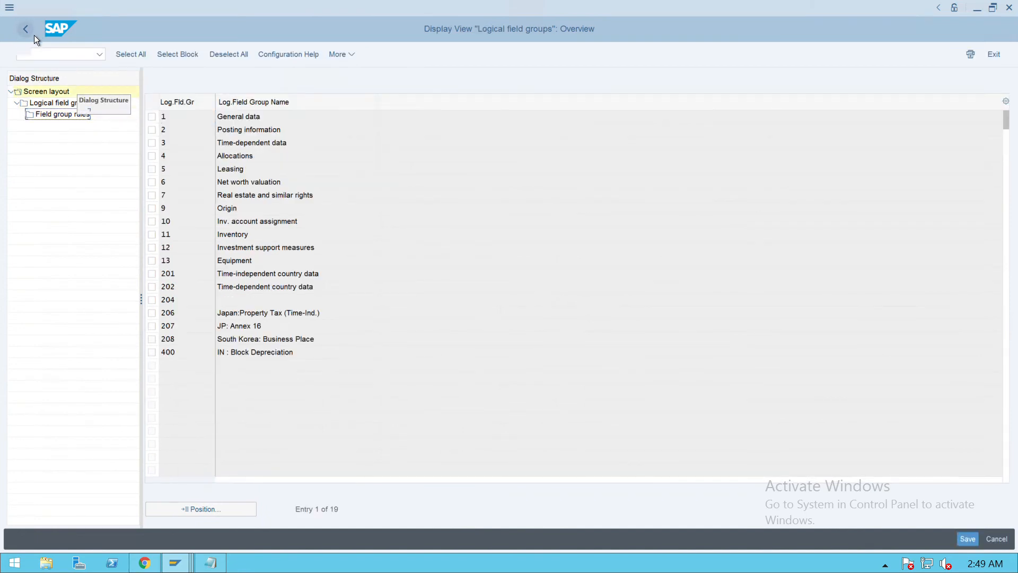
click(34, 35)
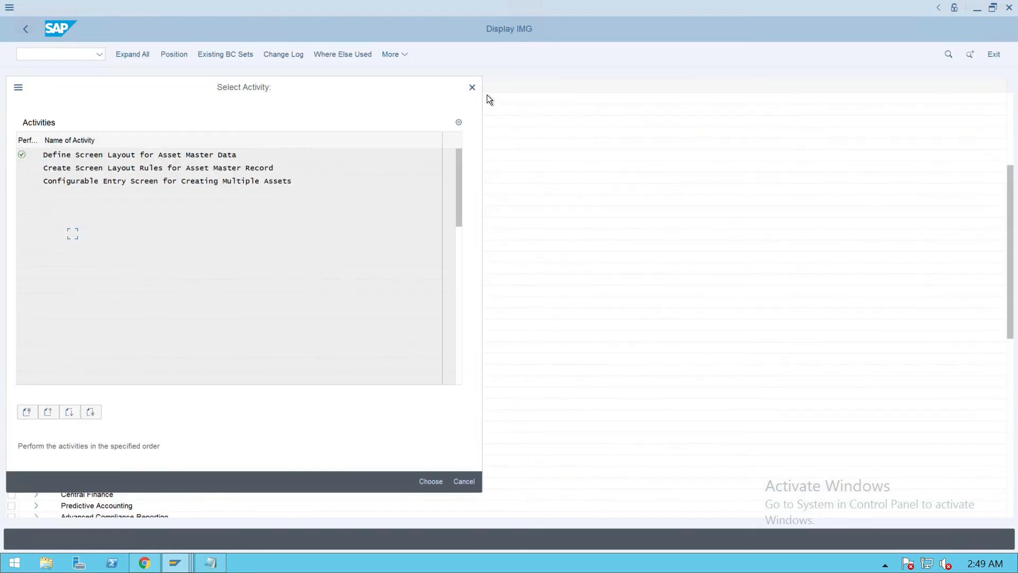
click(472, 87)
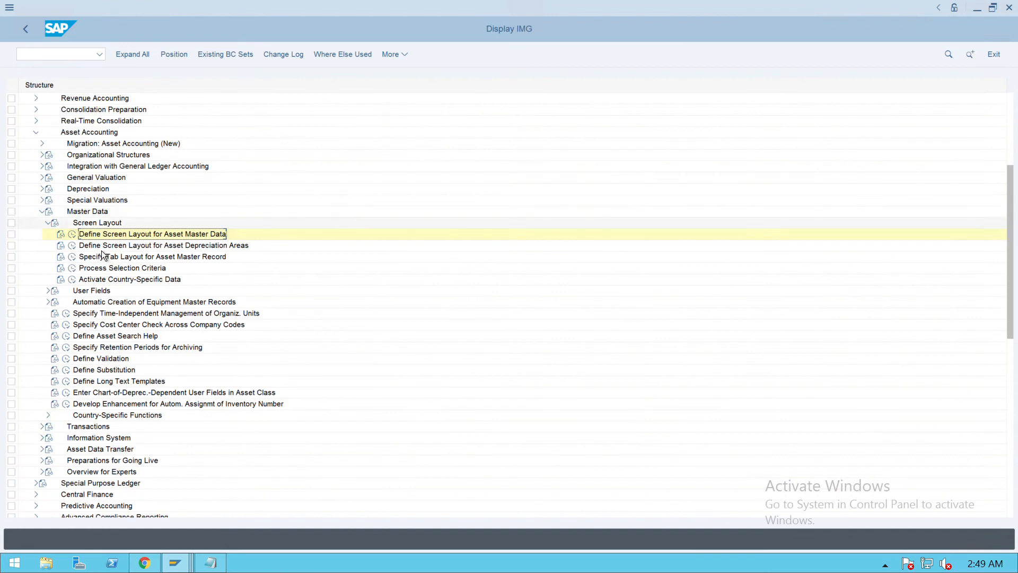
Step: Review the field group rules of screen layout 1000 in Define Screen Layout for Asset Depreciation Areas
click(73, 246)
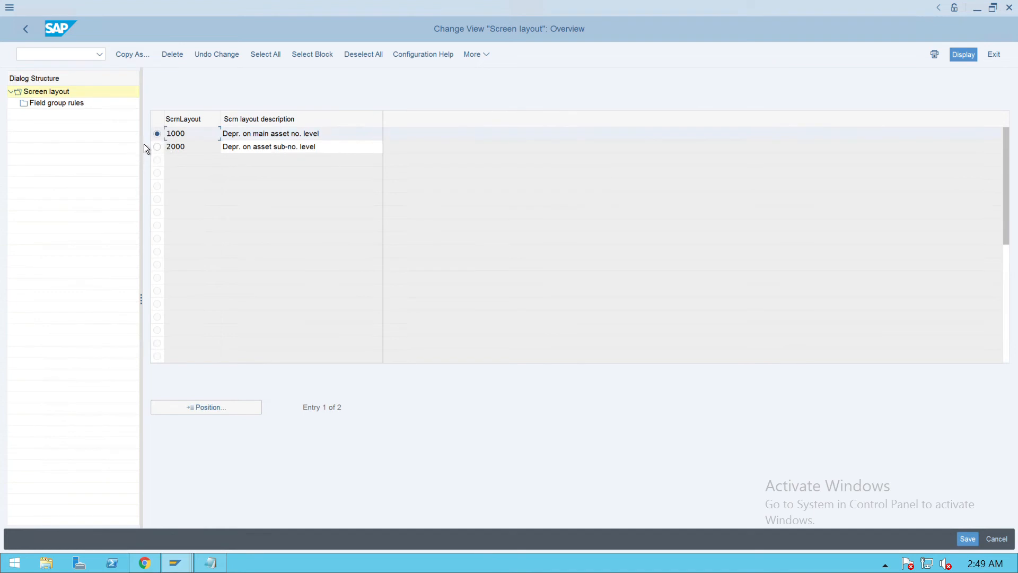
double_click(69, 109)
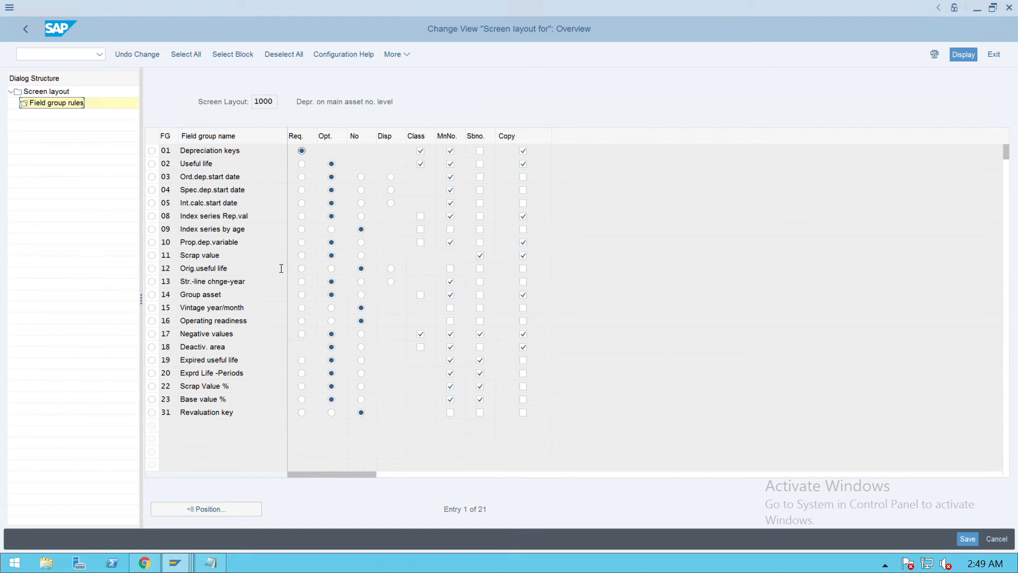
click(28, 36)
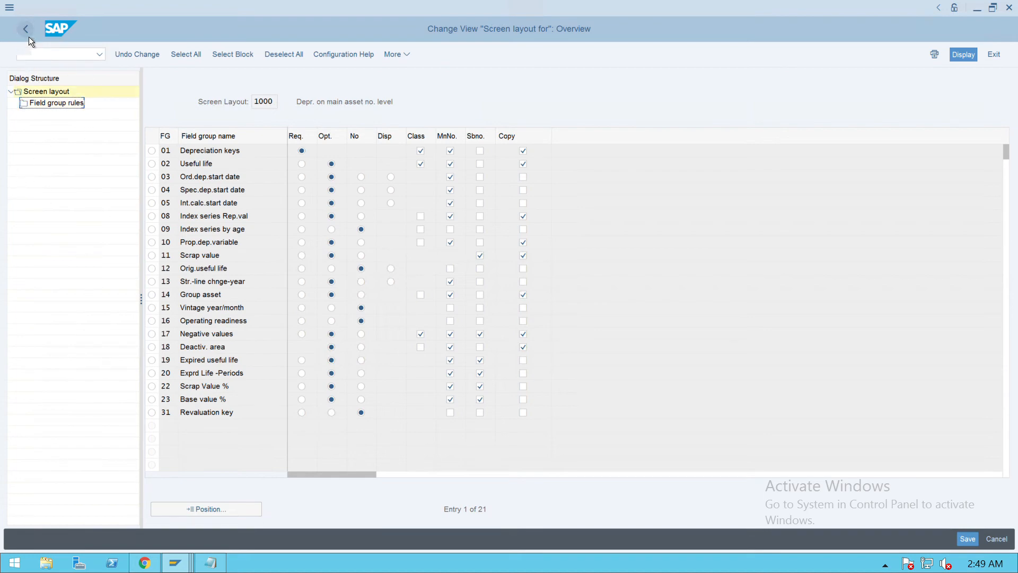
Step: Return to the IMG structure and collapse the Screen Layout and Master Data nodes of Asset Accounting
click(32, 37)
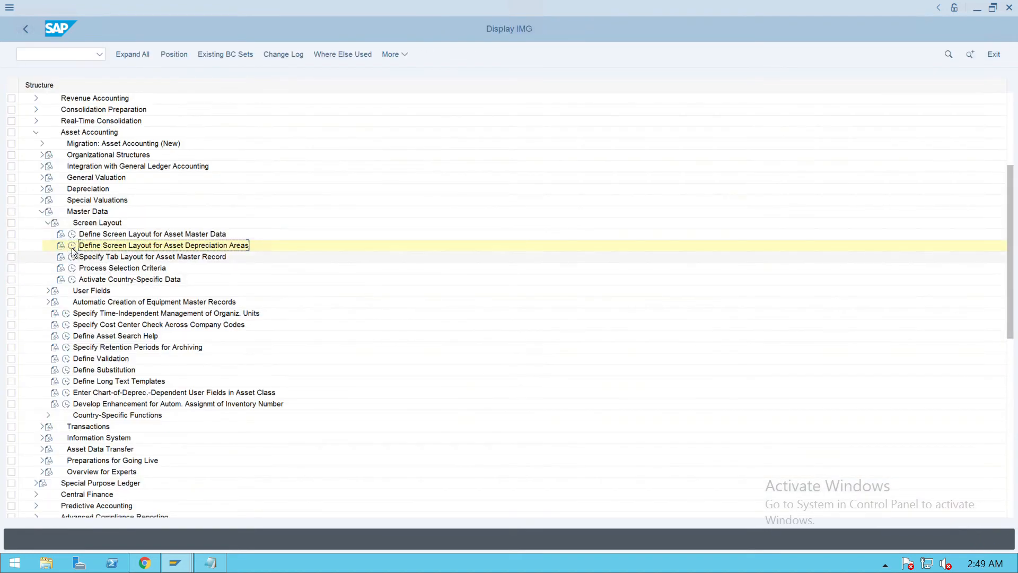
click(48, 223)
click(43, 212)
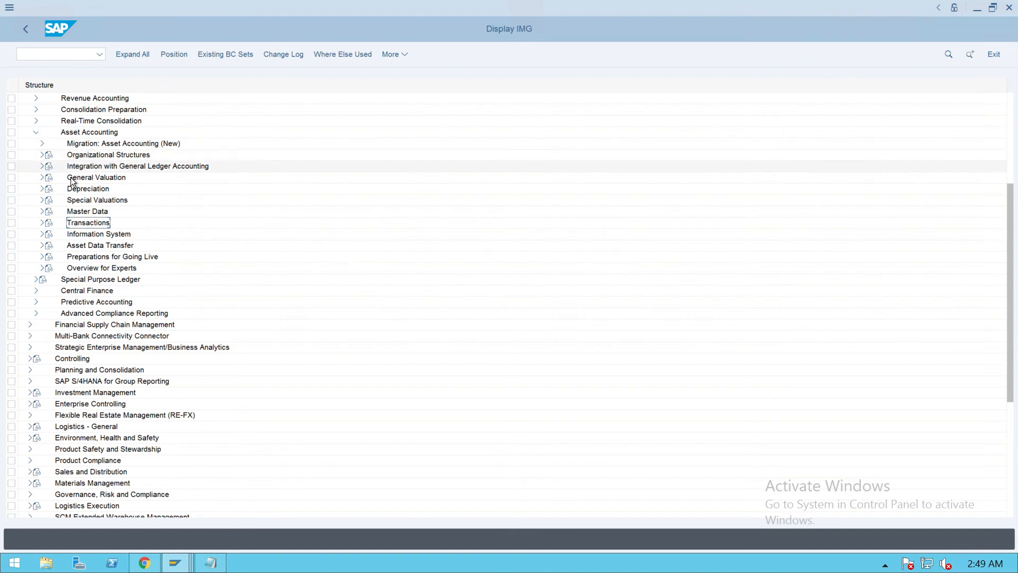
Step: Open the Assign G/L Accounts activity under Integration with General Ledger Accounting in Asset Accounting
click(42, 166)
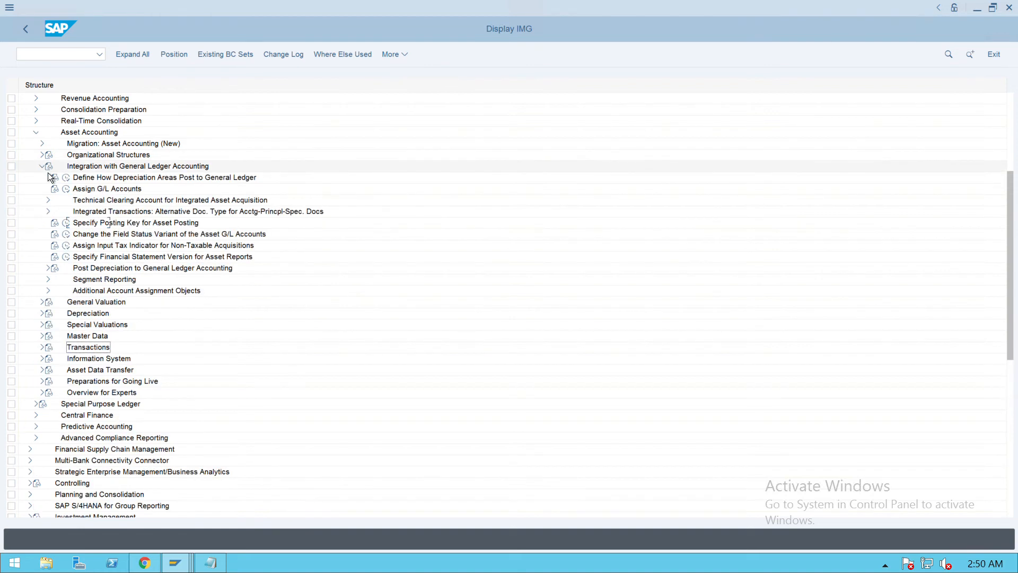
click(79, 192)
click(67, 190)
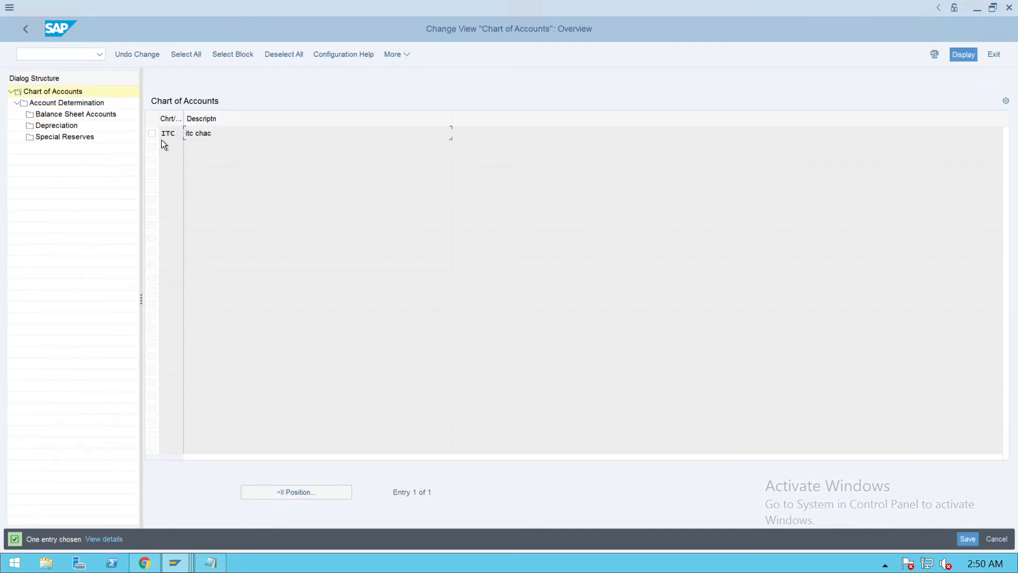
Step: For chart of accounts ITC, find account determination P001 and open its balance sheet accounts
click(161, 139)
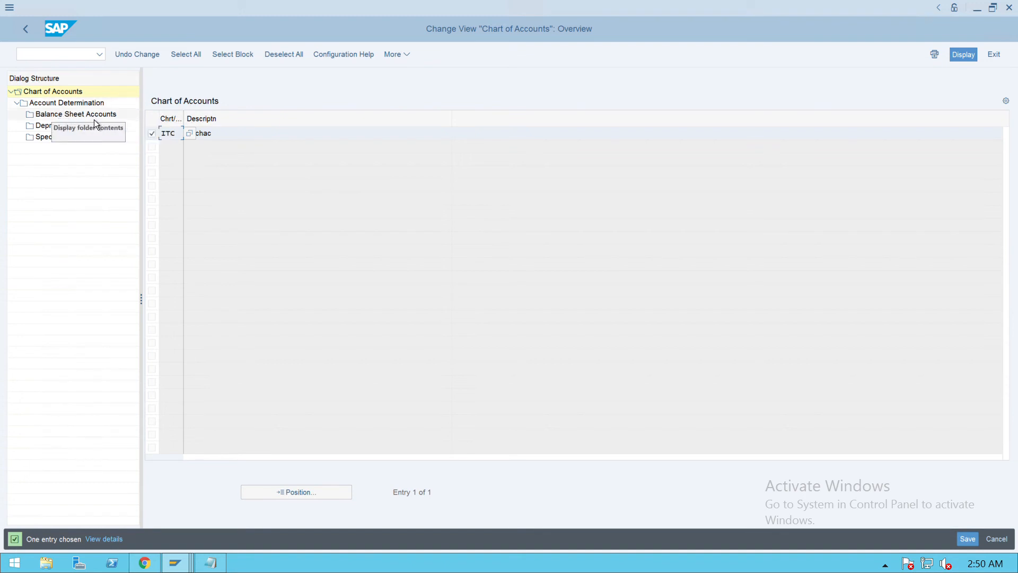
double_click(76, 114)
click(280, 493)
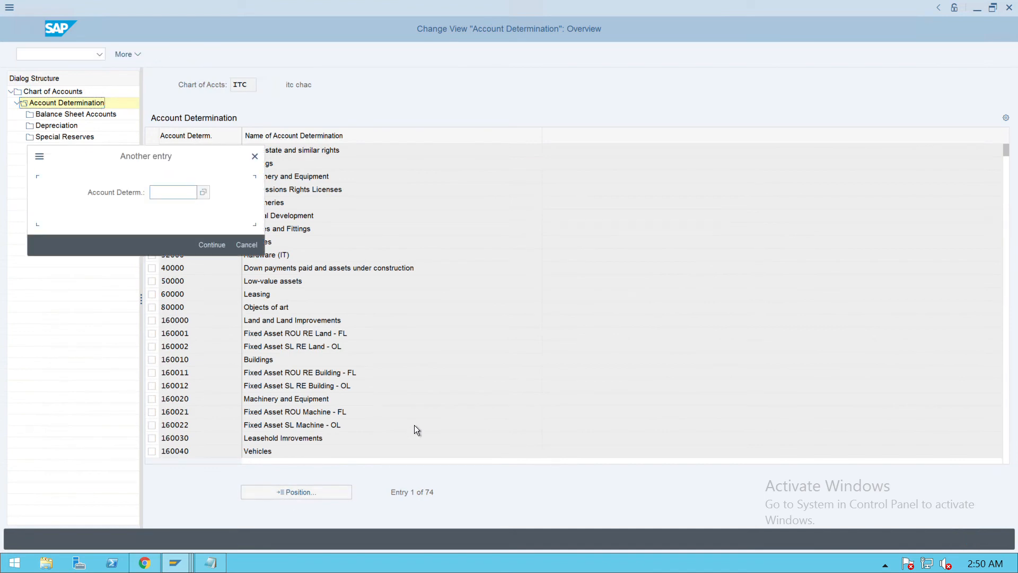
text(p001)
key(Return)
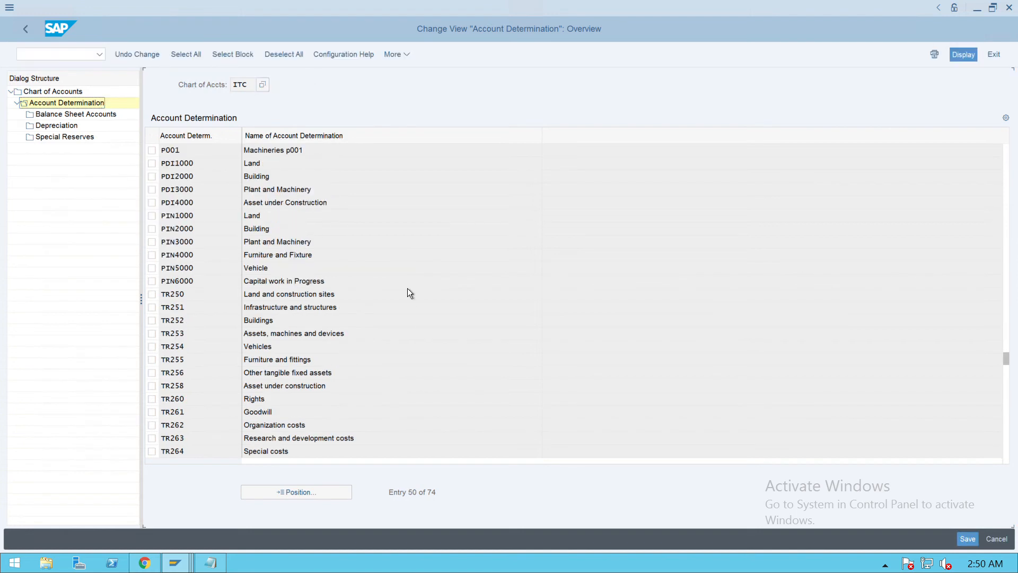
click(158, 156)
double_click(78, 119)
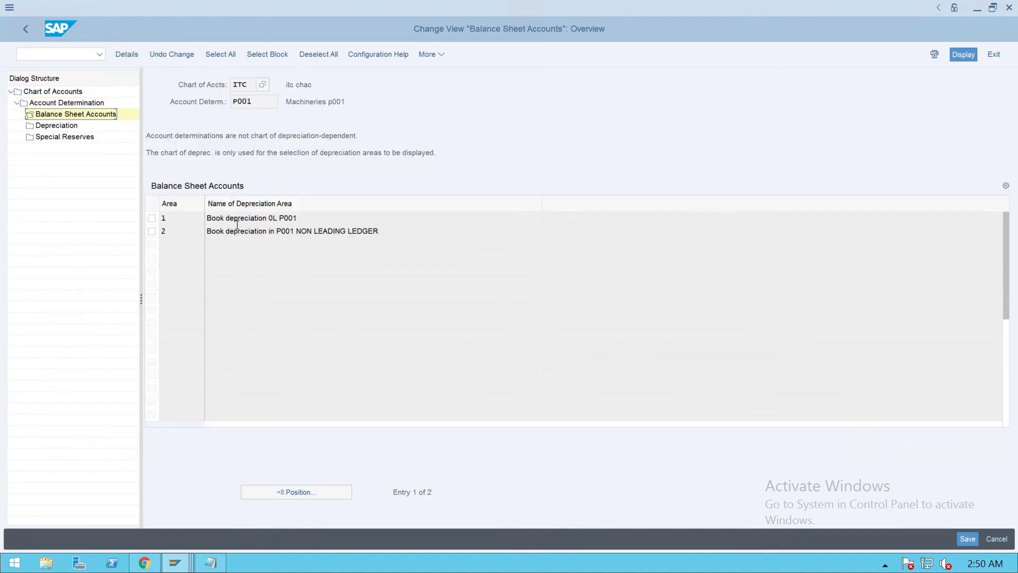
double_click(239, 227)
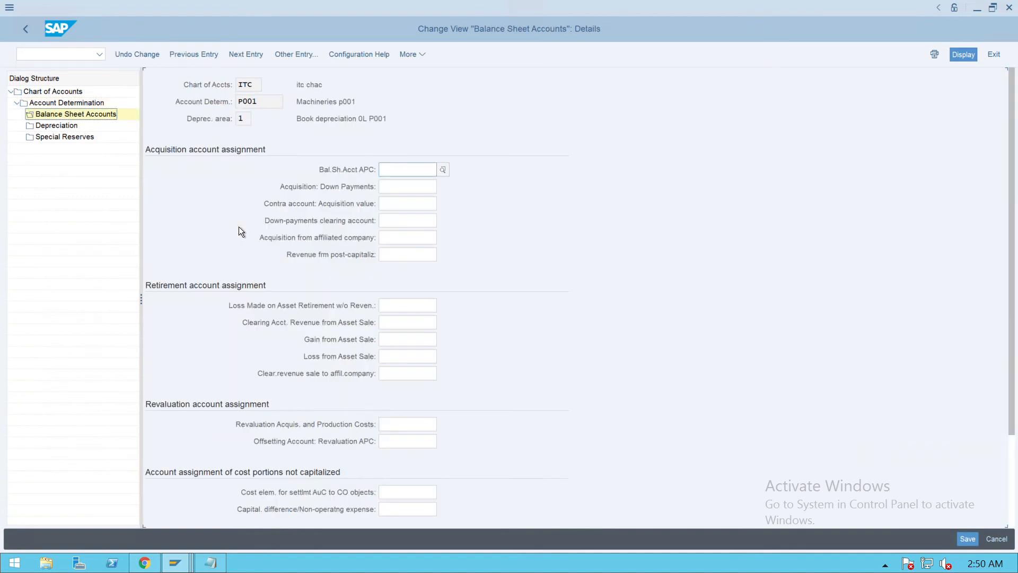
key(BackSpace)
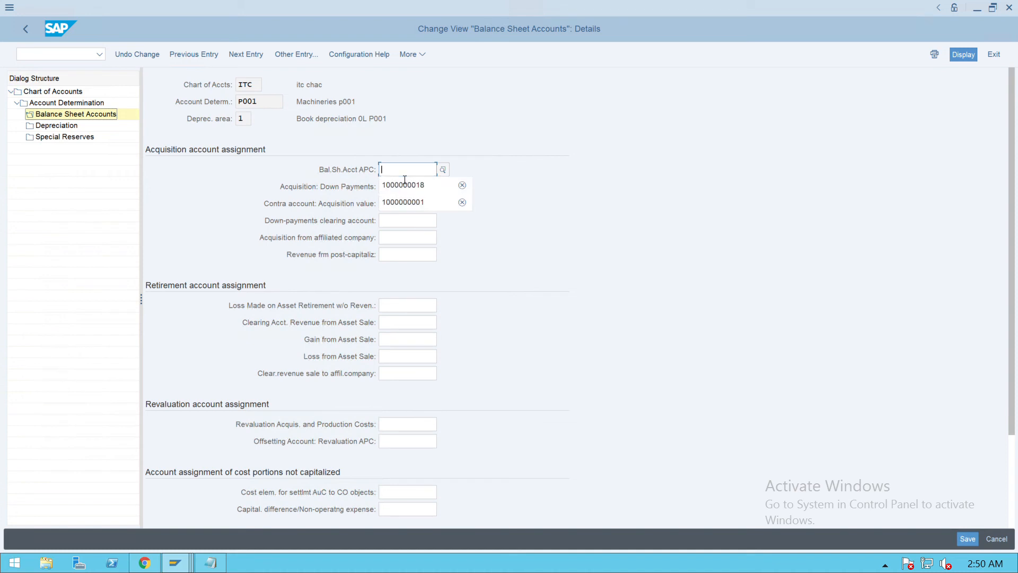
click(405, 180)
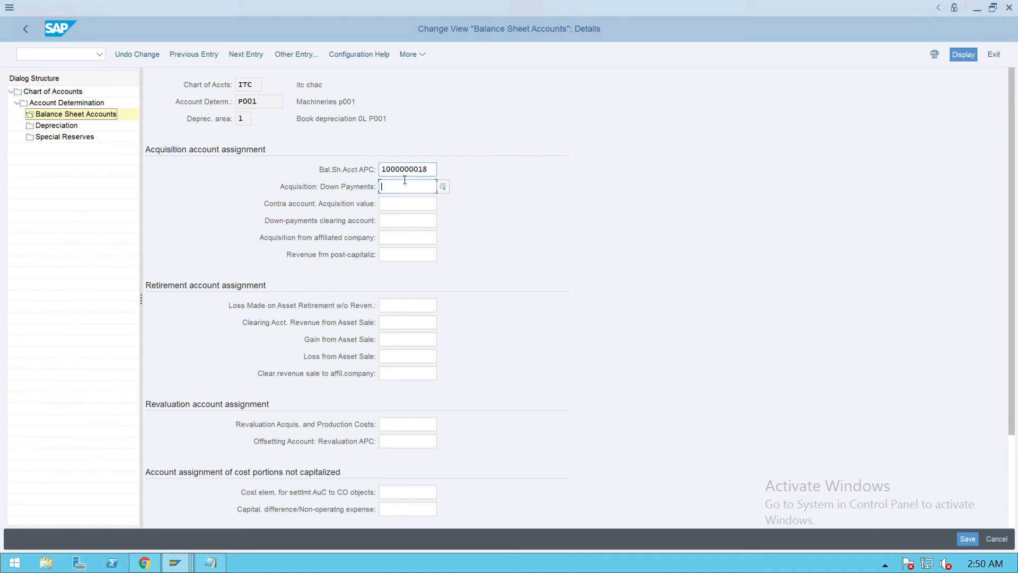
key(Tab)
key(Tab)
key(Tab)
key(Tab)
key(Tab)
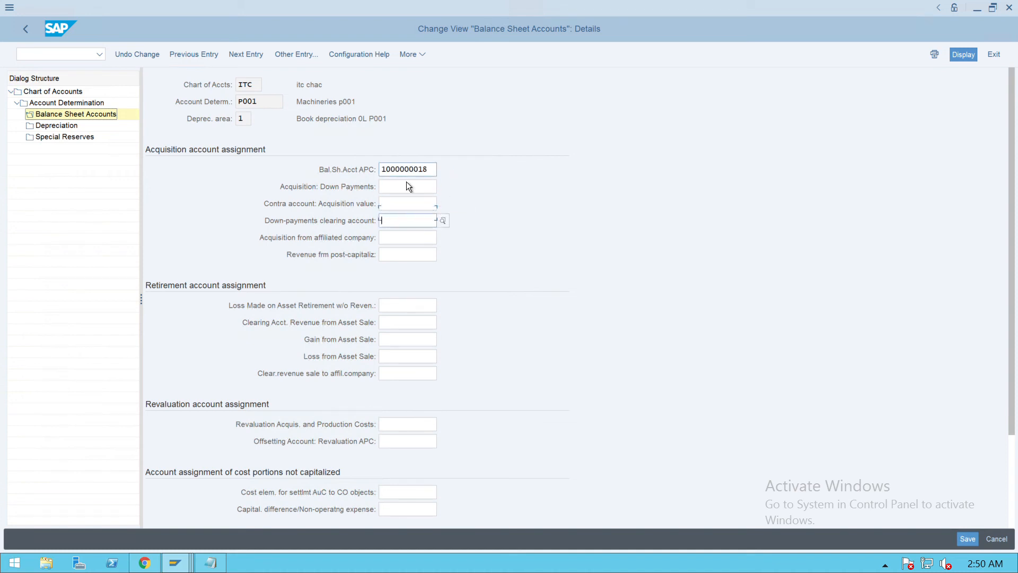
key(BackSpace)
key(Down)
key(Return)
key(BackSpace)
key(Down)
key(Return)
key(BackSpace)
key(Down)
key(Return)
key(BackSpace)
key(Down)
key(Return)
key(Tab)
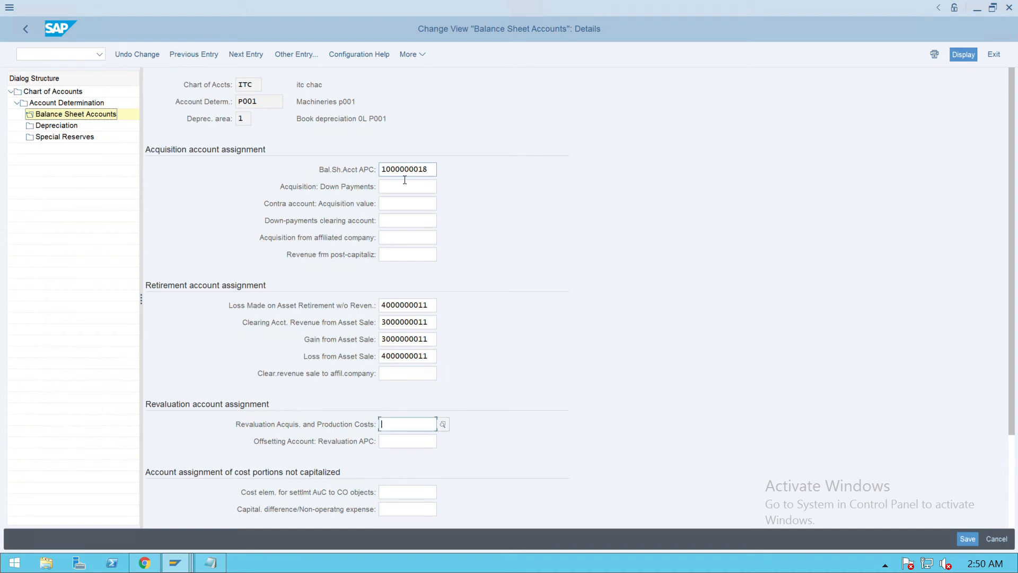
key(ctrl+s)
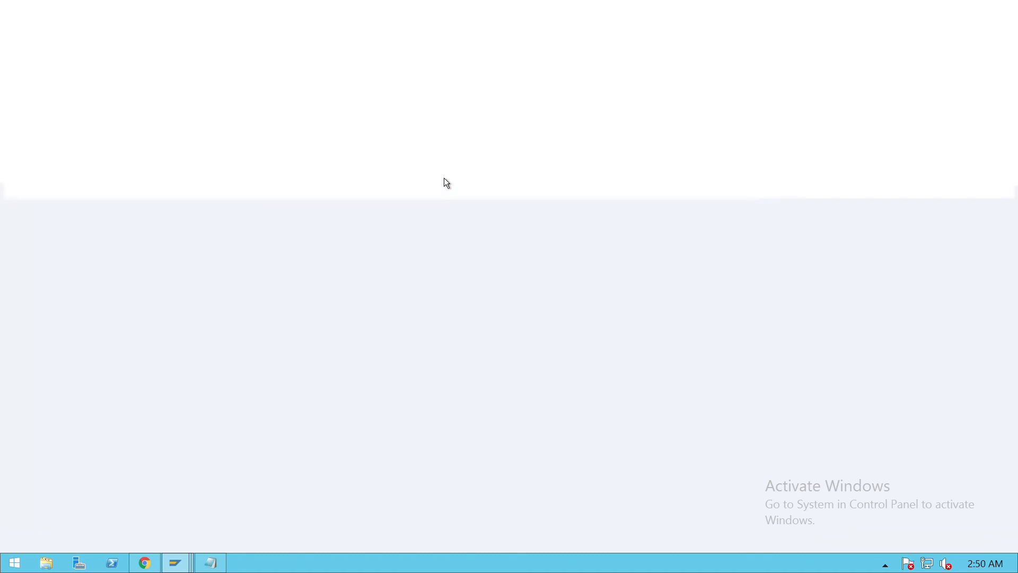
text(fs00)
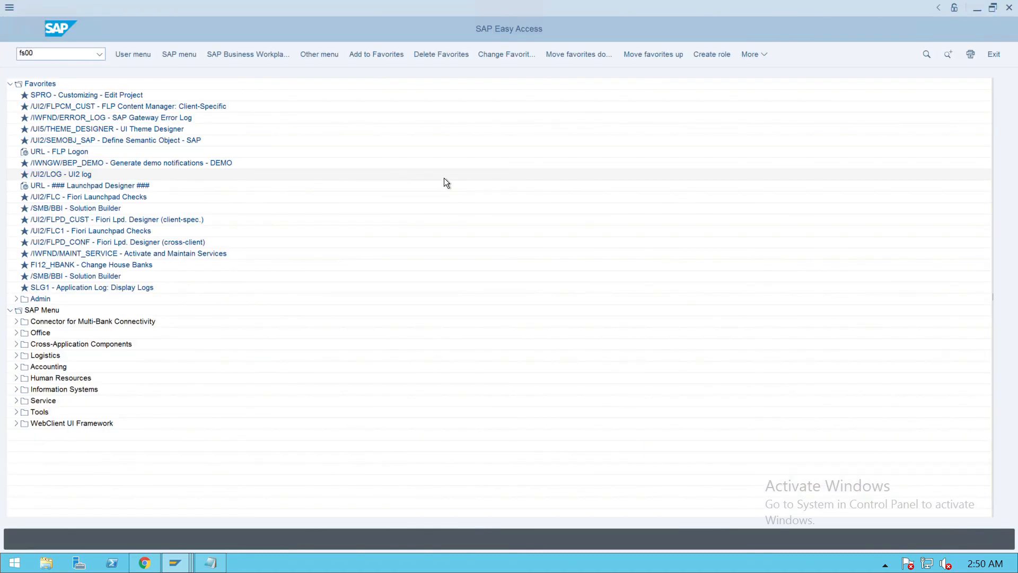
key(Return)
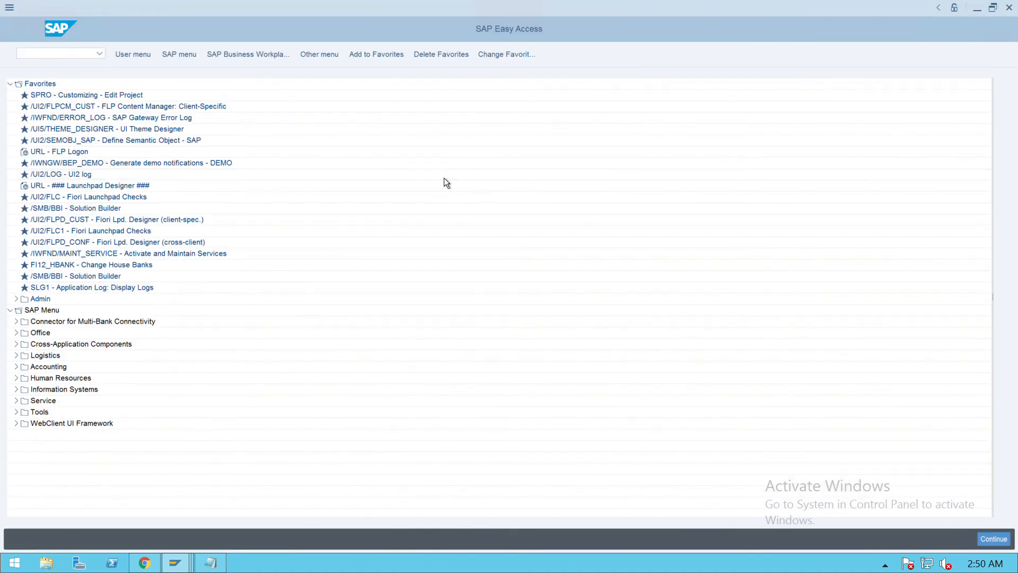
key(alt+Tab)
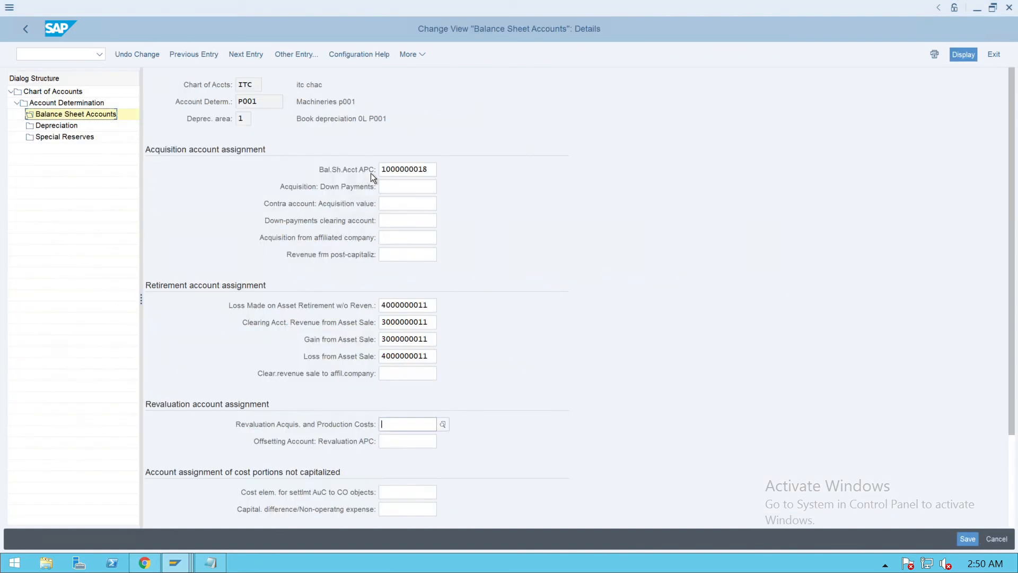
drag(434, 172, 372, 169)
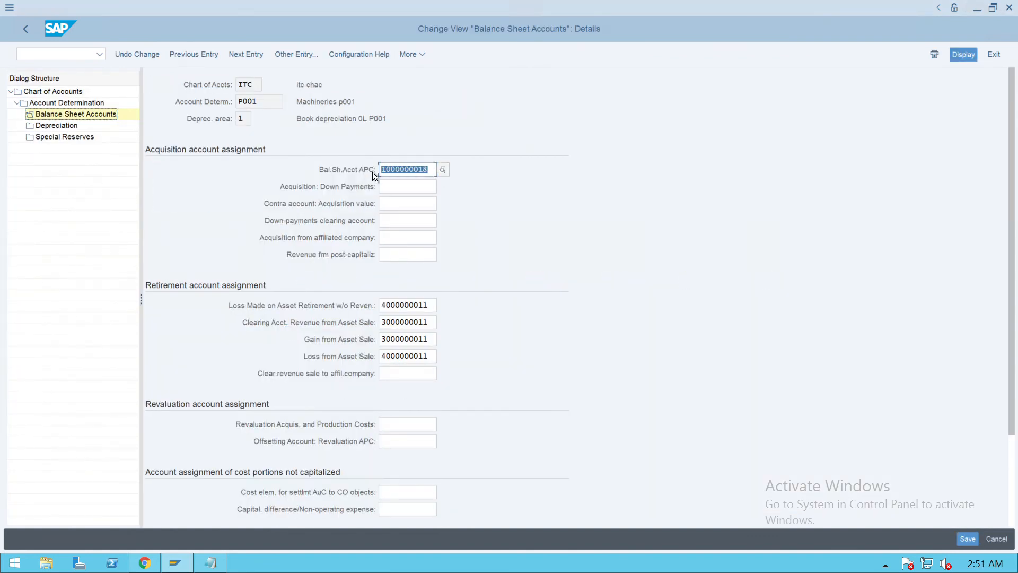
key(ctrl+c)
key(alt+Tab)
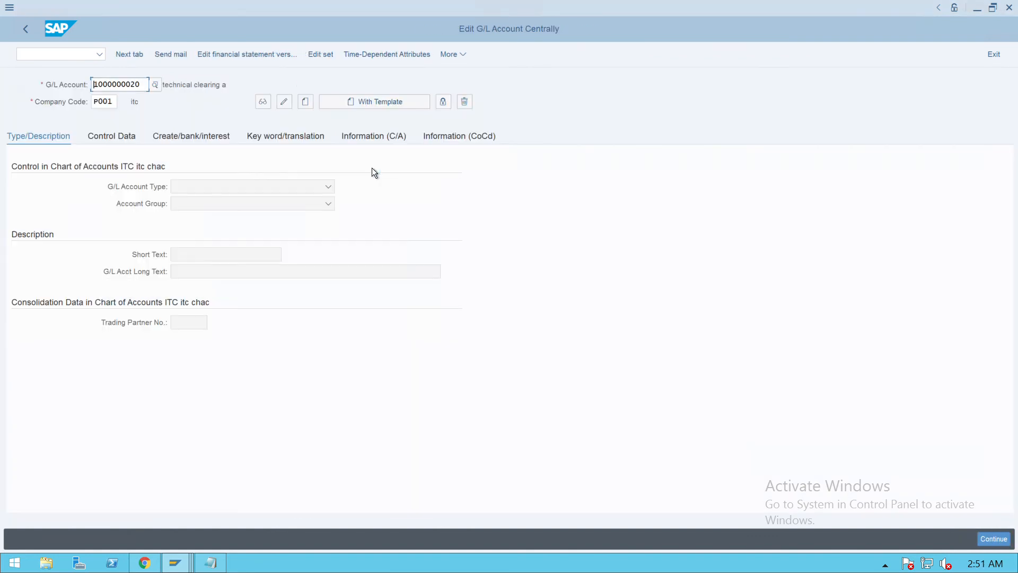
key(ctrl+v)
key(Return)
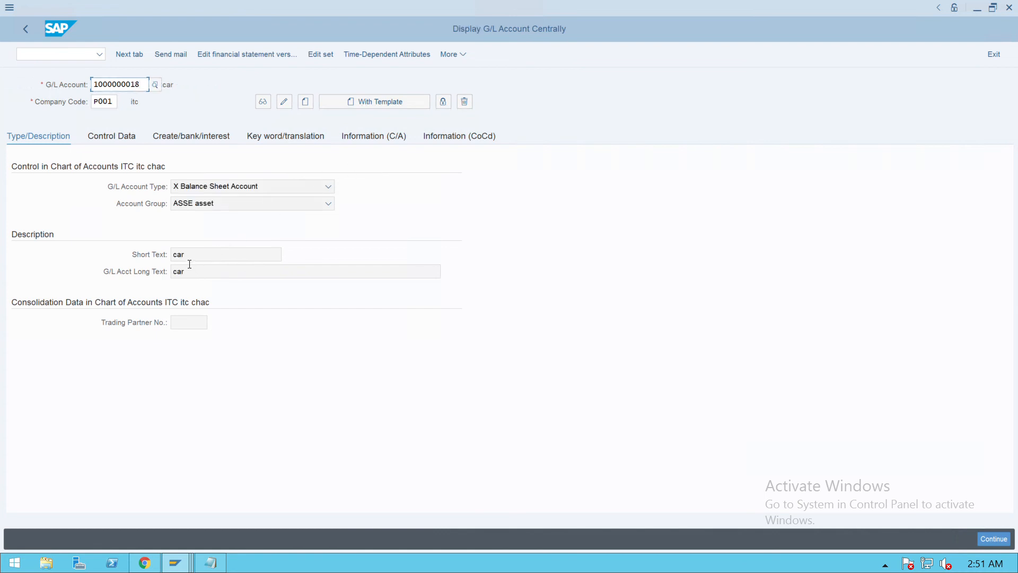
Step: Switch the G/L account to change mode and set its short text and long text to Machinery
click(286, 108)
click(206, 259)
key(BackSpace)
key(BackSpace)
key(BackSpace)
text(Ma)
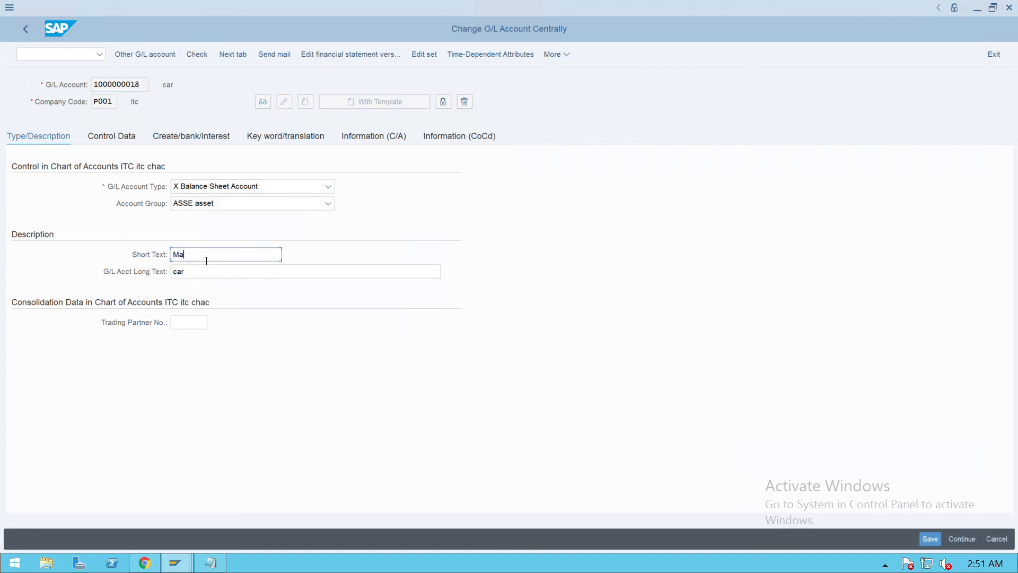
text(chinery)
drag(231, 255, 139, 259)
key(ctrl+c)
click(194, 273)
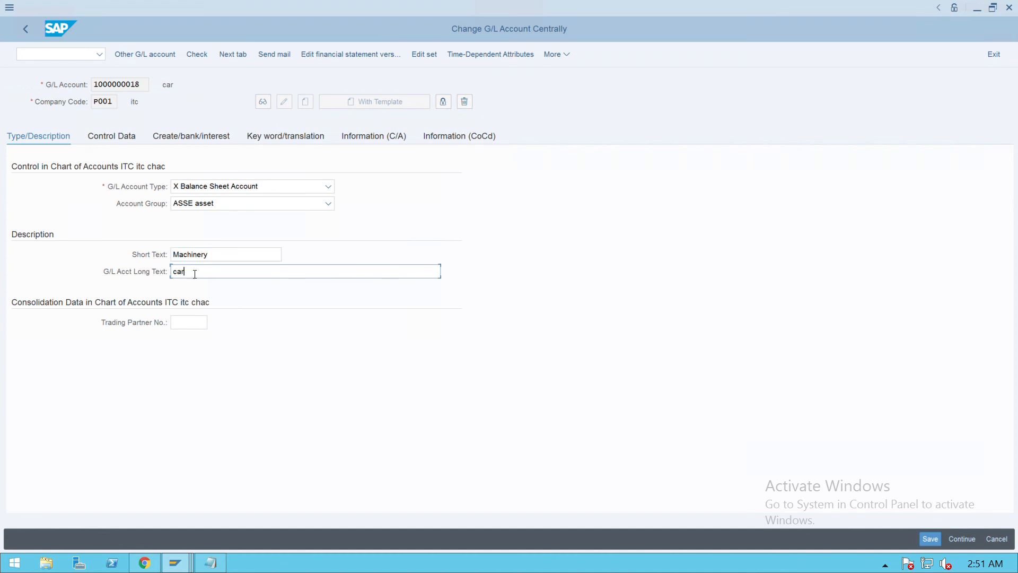
key(BackSpace)
key(BackSpace)
key(BackSpace)
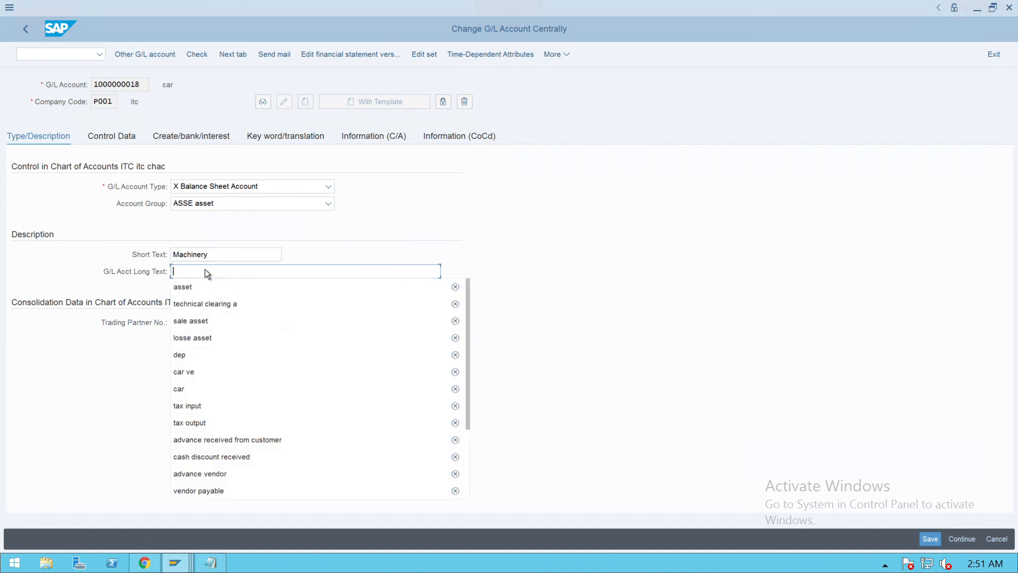
key(ctrl+v)
Step: Check the account's control data, set its field status group to G067 (Reconciliation accounts), and save the account
click(123, 146)
click(124, 146)
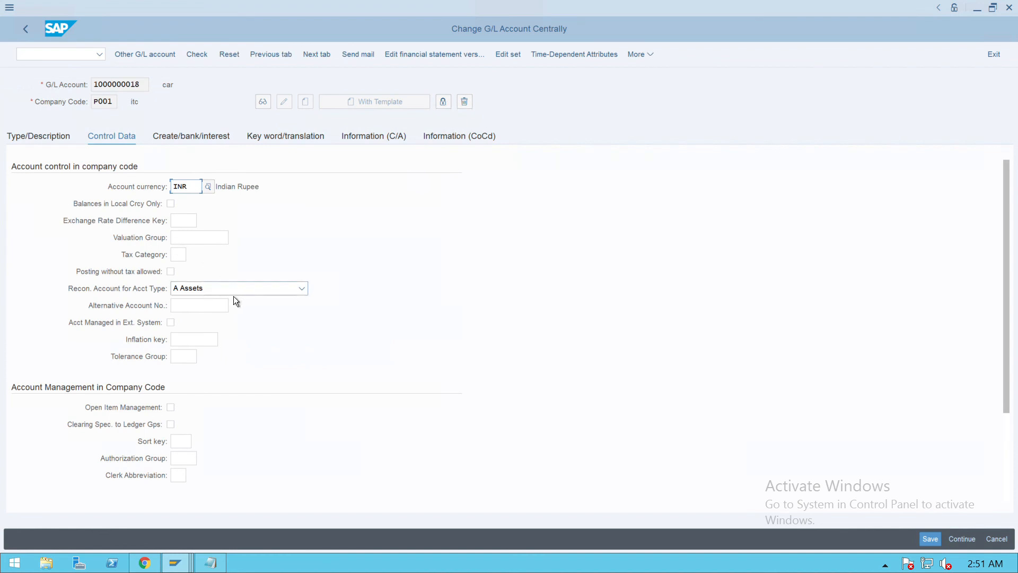
click(197, 141)
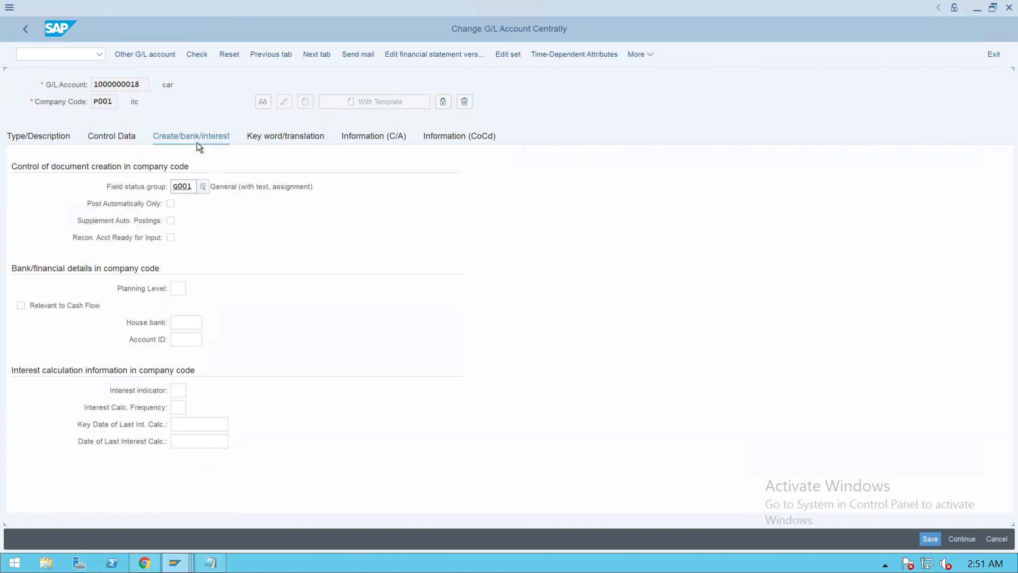
click(207, 192)
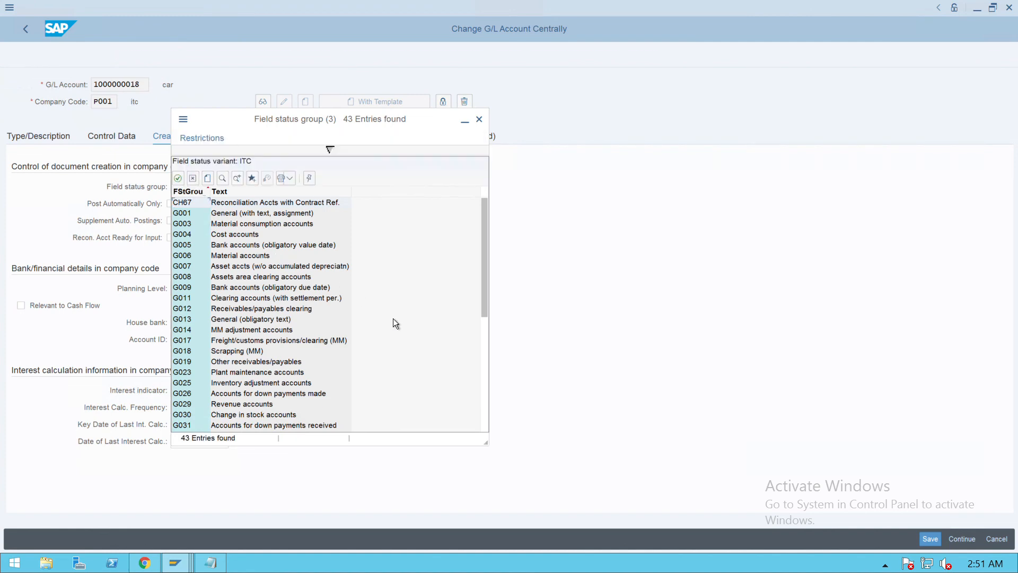
scroll(386, 321, down, 7)
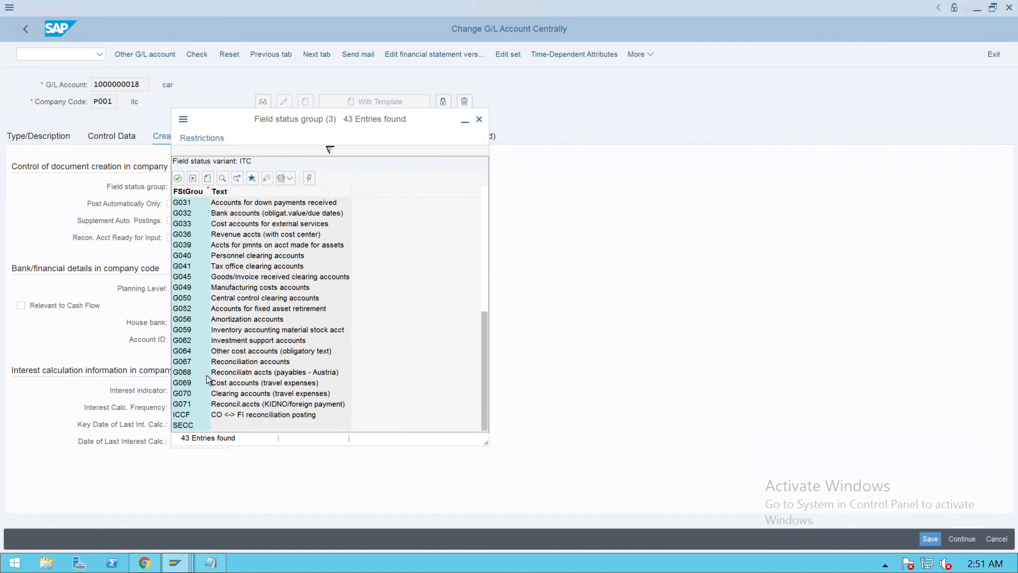
click(228, 364)
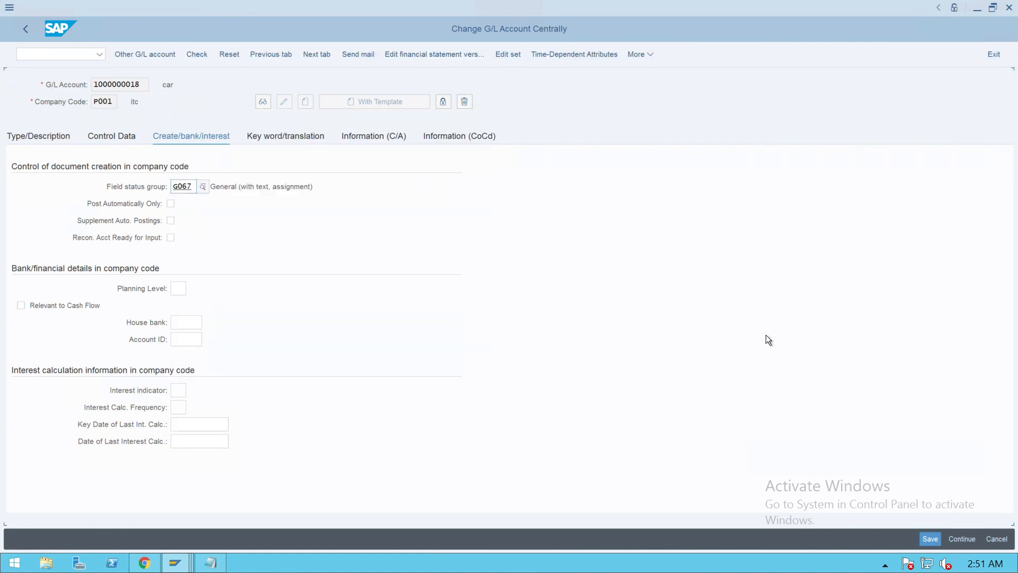
click(930, 538)
key(alt+Tab)
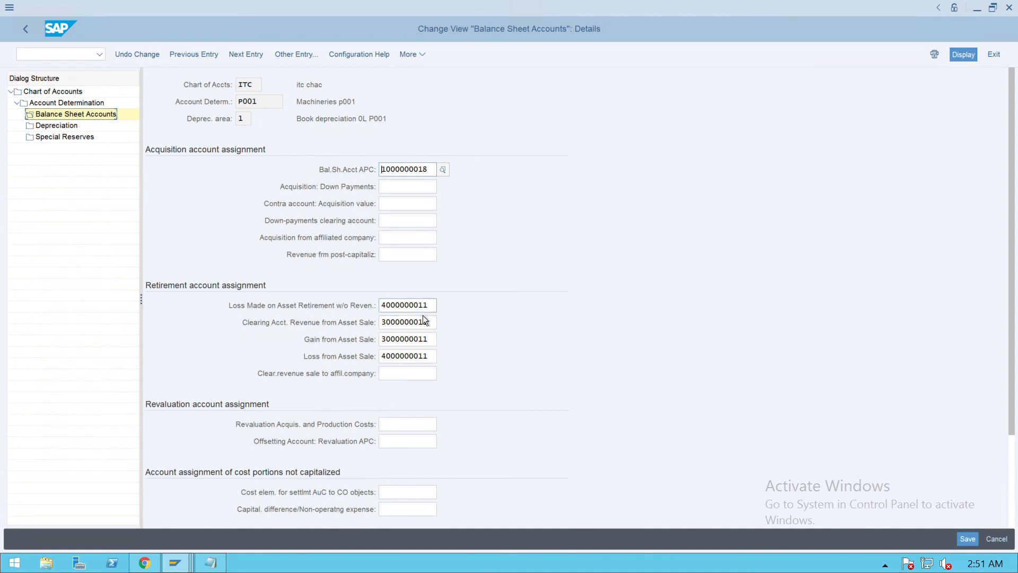
drag(430, 305, 353, 317)
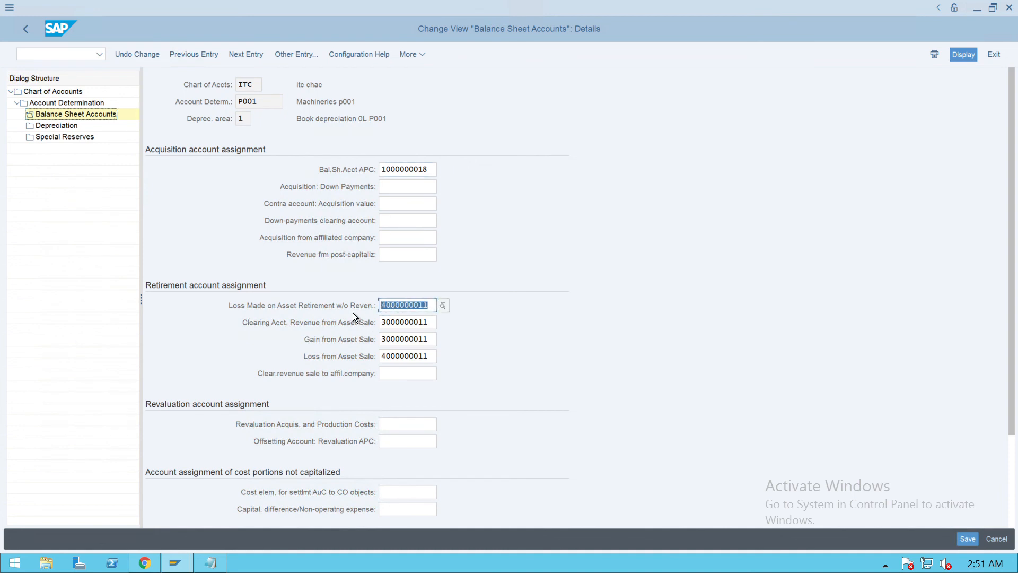
key(alt+Tab)
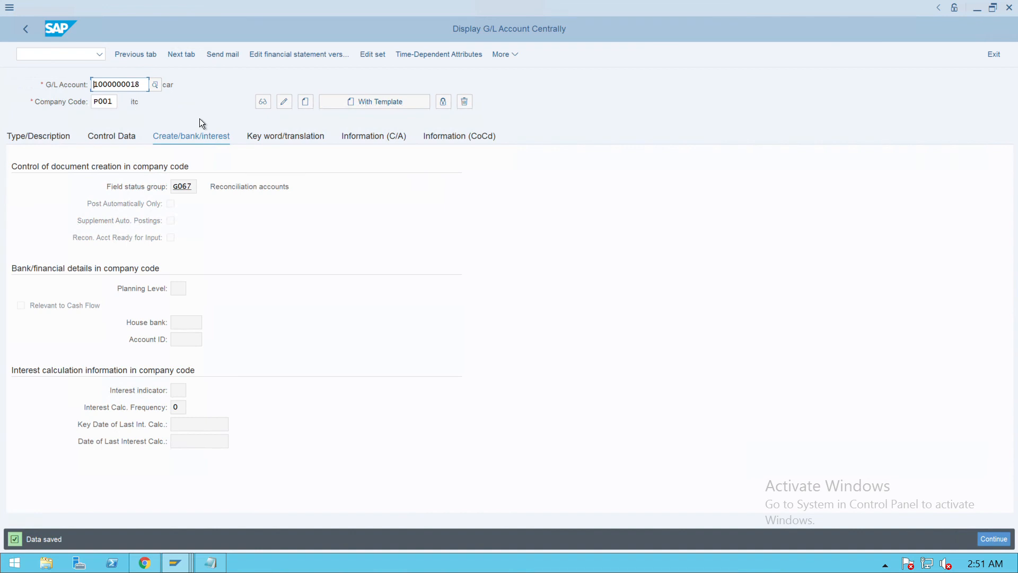
key(ctrl+v)
key(Return)
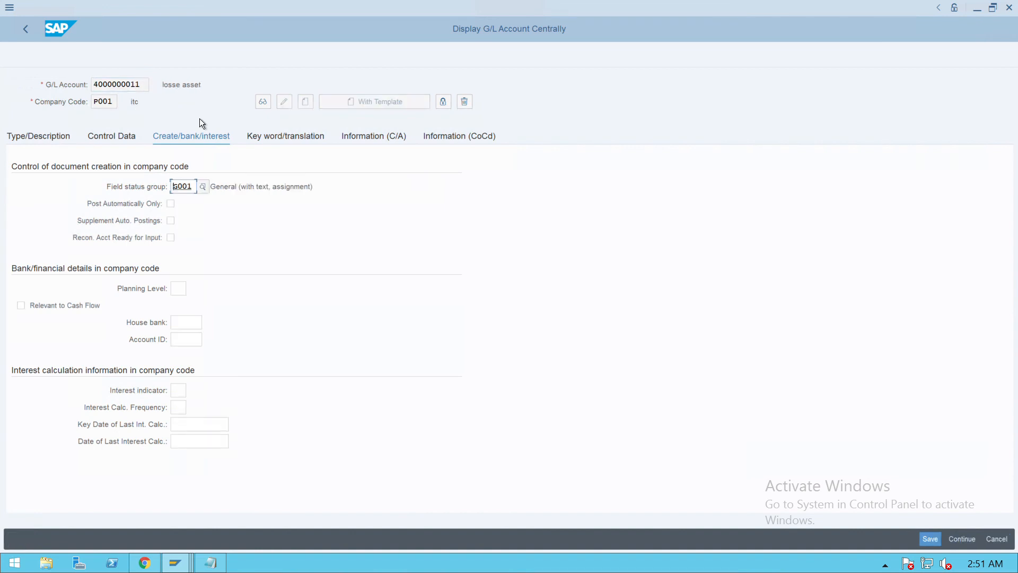
click(128, 144)
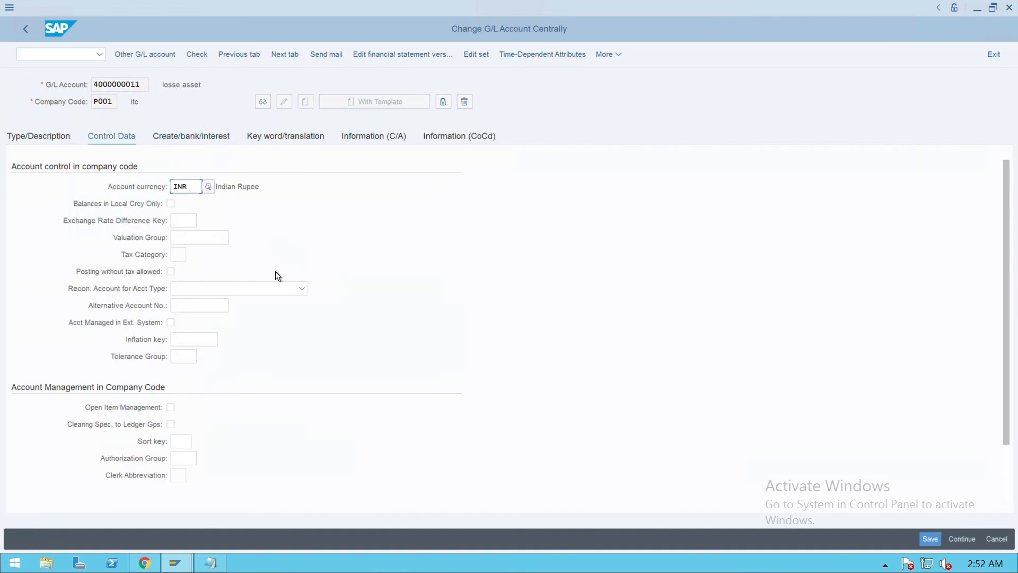
click(53, 140)
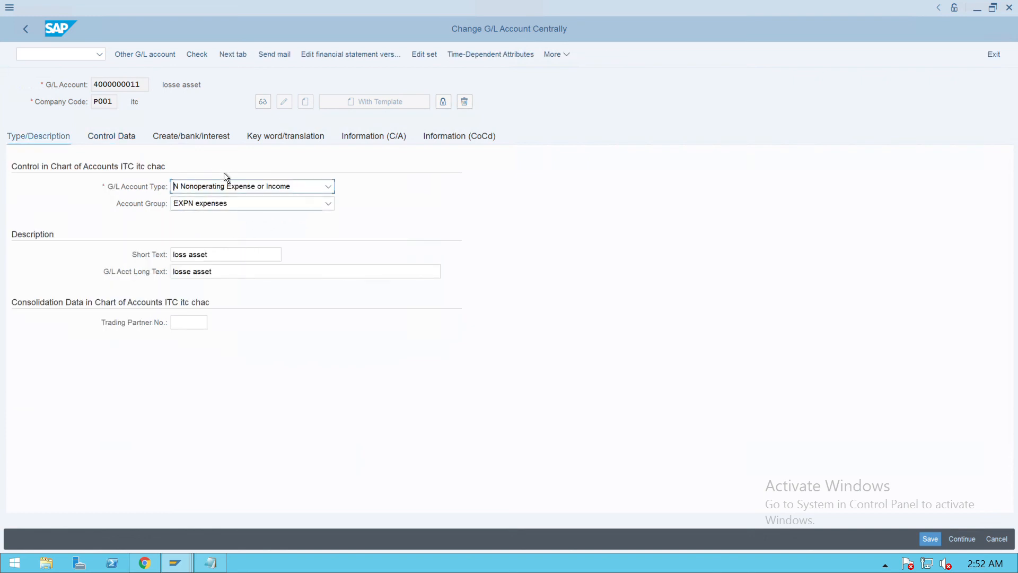
click(328, 186)
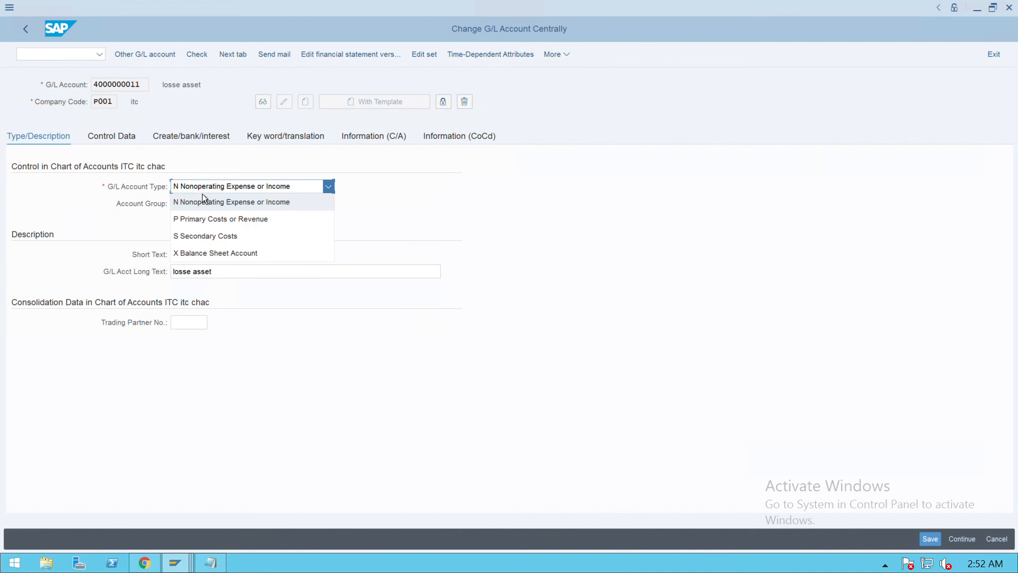
click(122, 141)
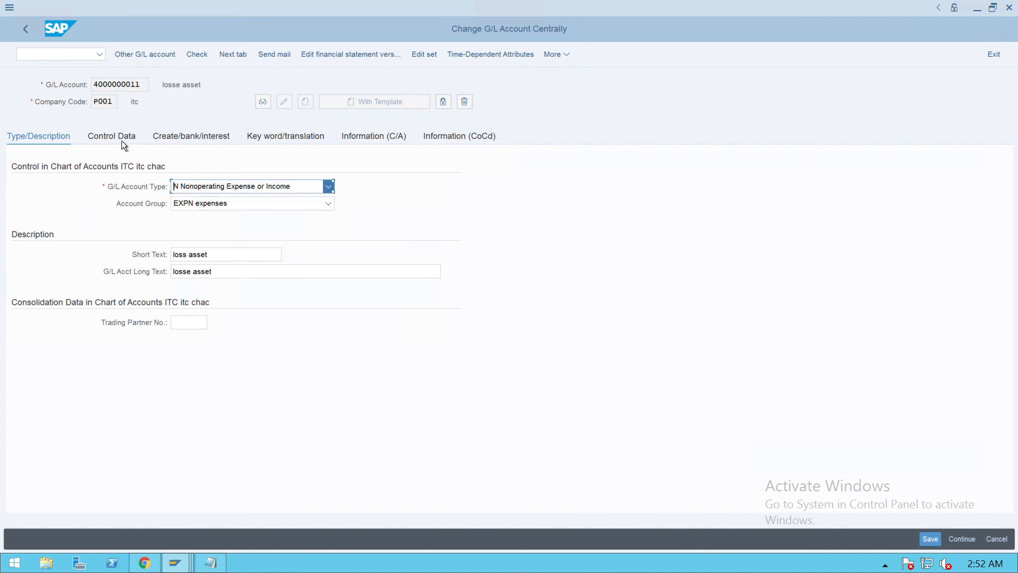
click(110, 139)
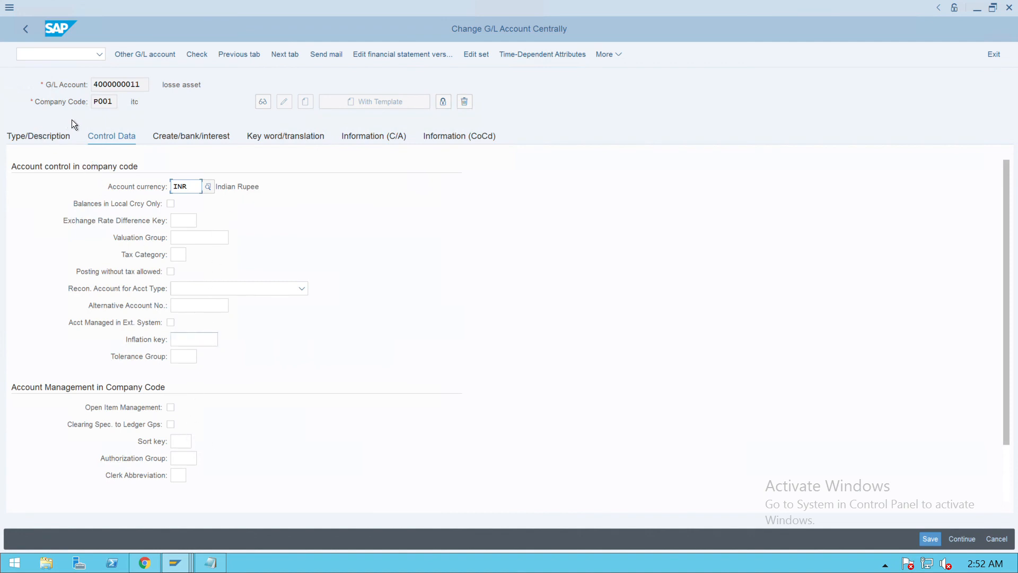
key(alt+Tab)
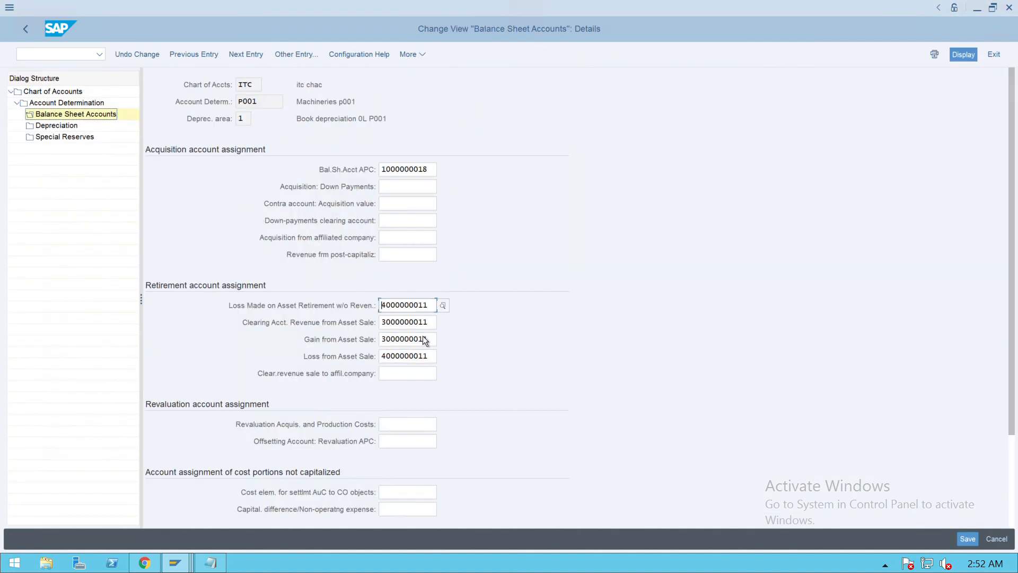
drag(429, 322, 355, 329)
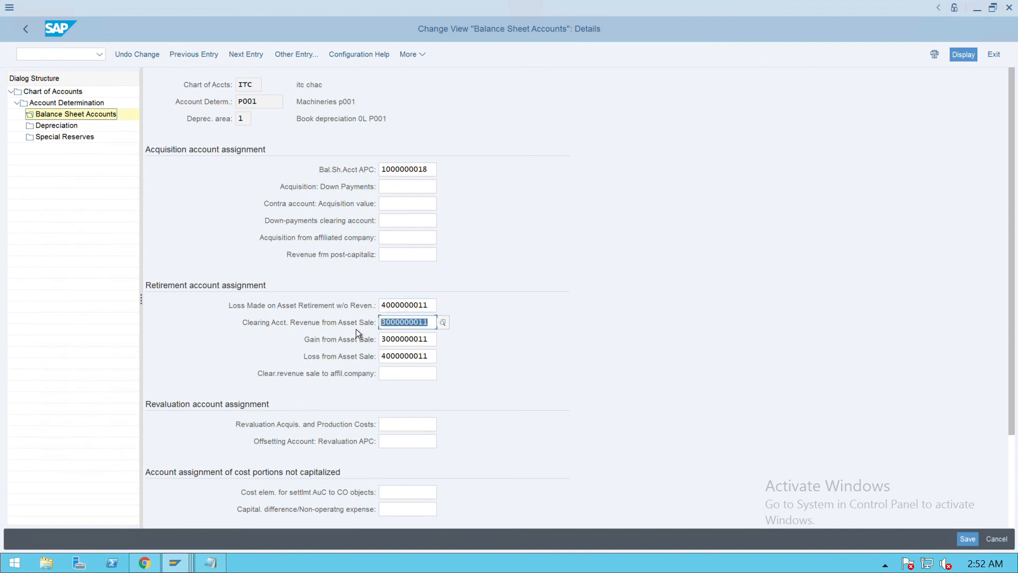
key(alt+Tab)
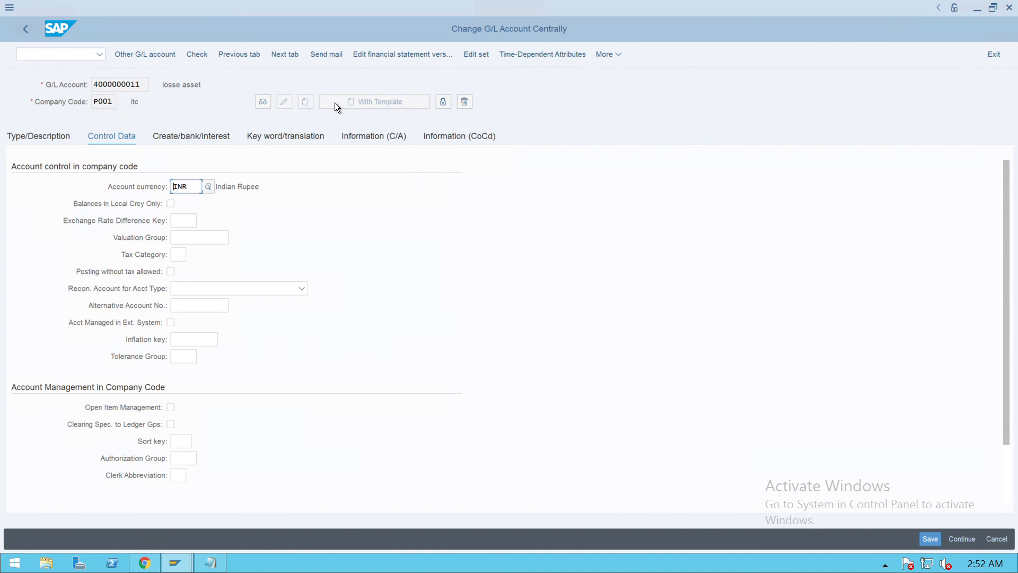
click(46, 57)
text(/nfs00)
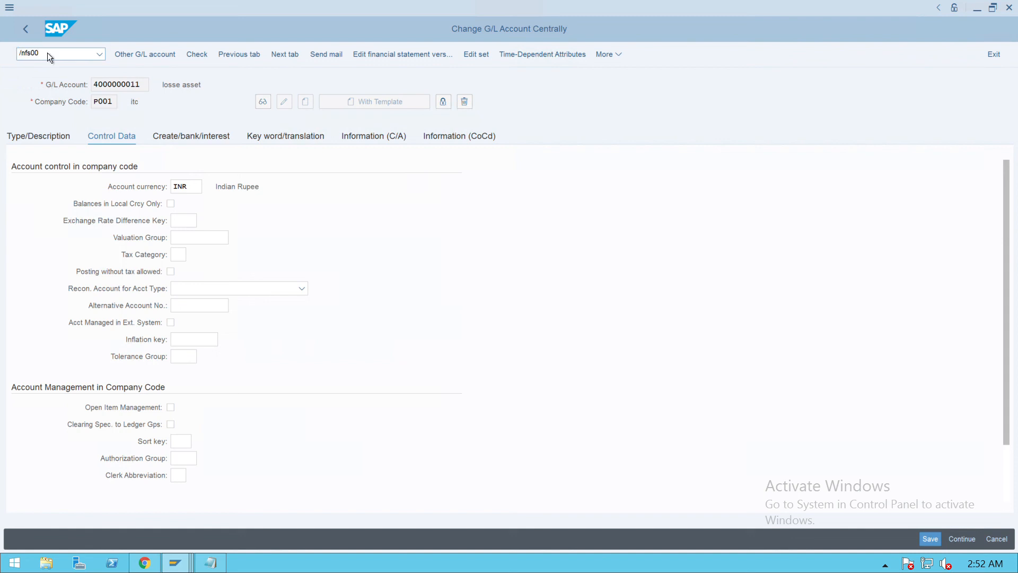
key(Return)
text(3)
key(End)
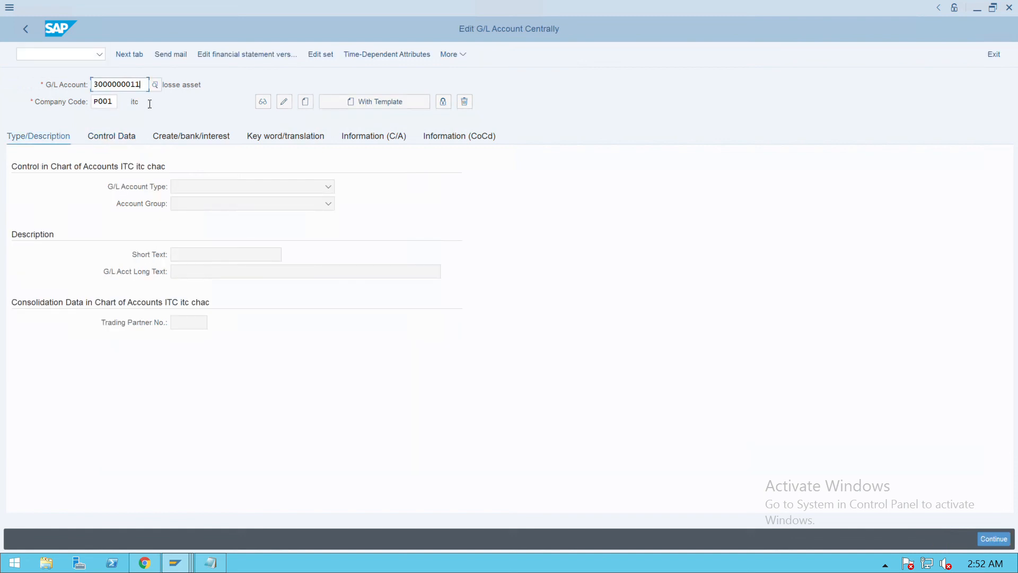
key(Return)
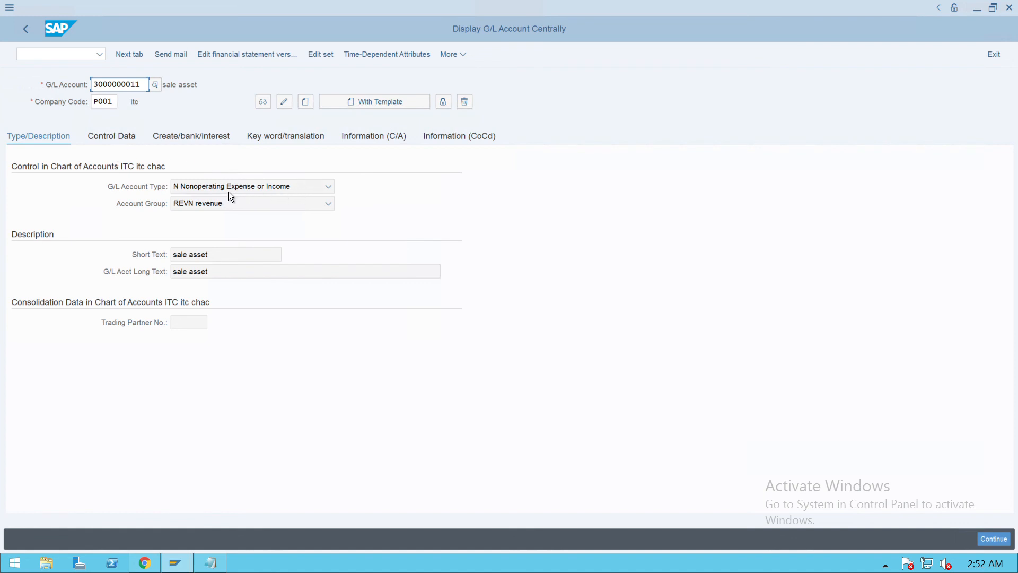
click(124, 141)
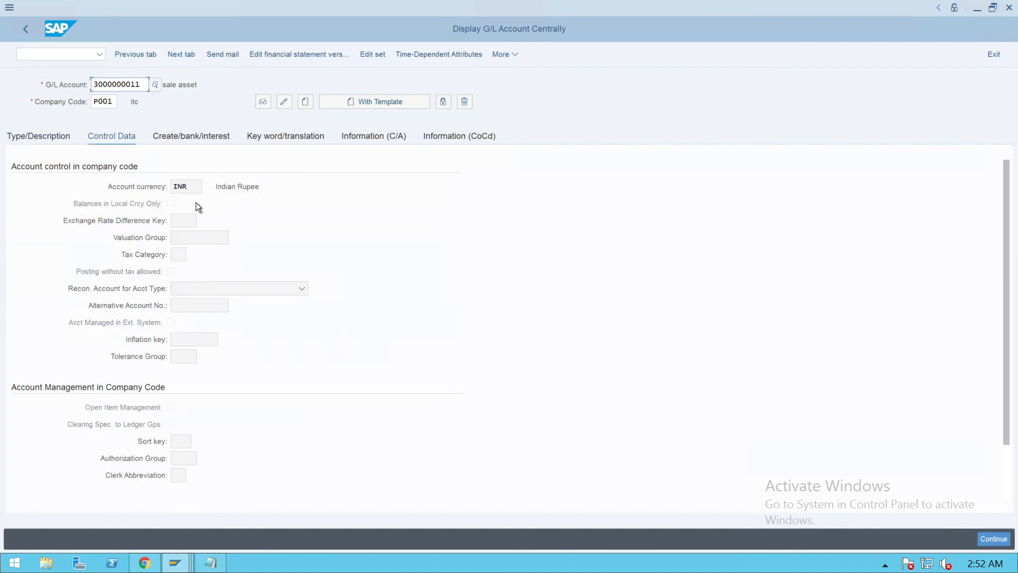
click(187, 138)
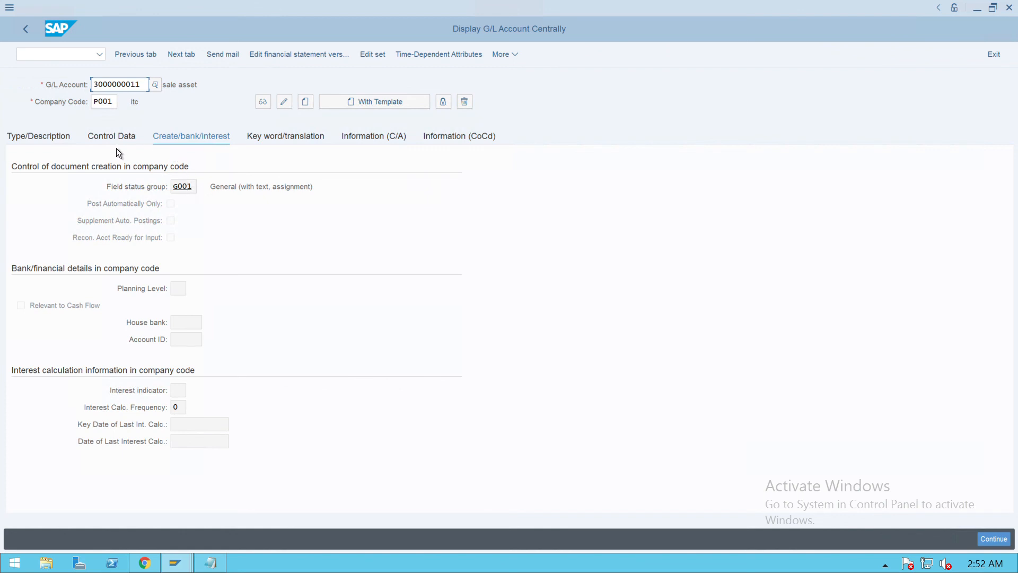
click(55, 137)
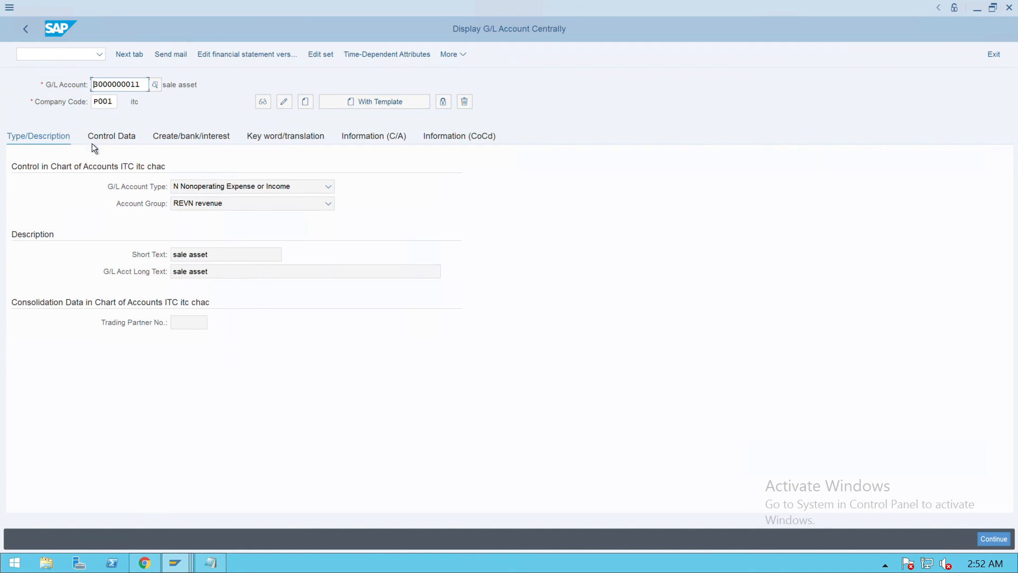
key(alt+Tab)
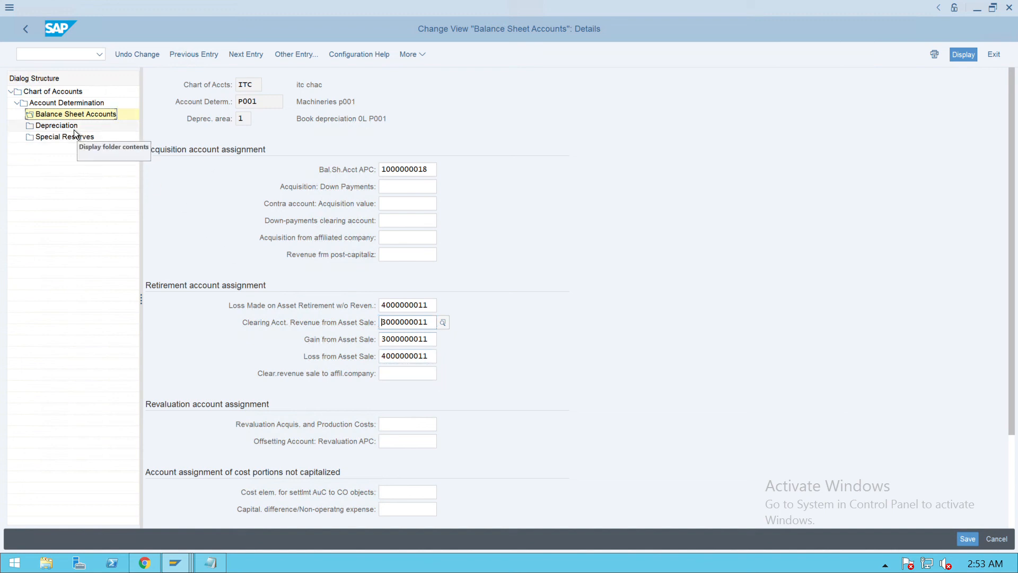
double_click(66, 127)
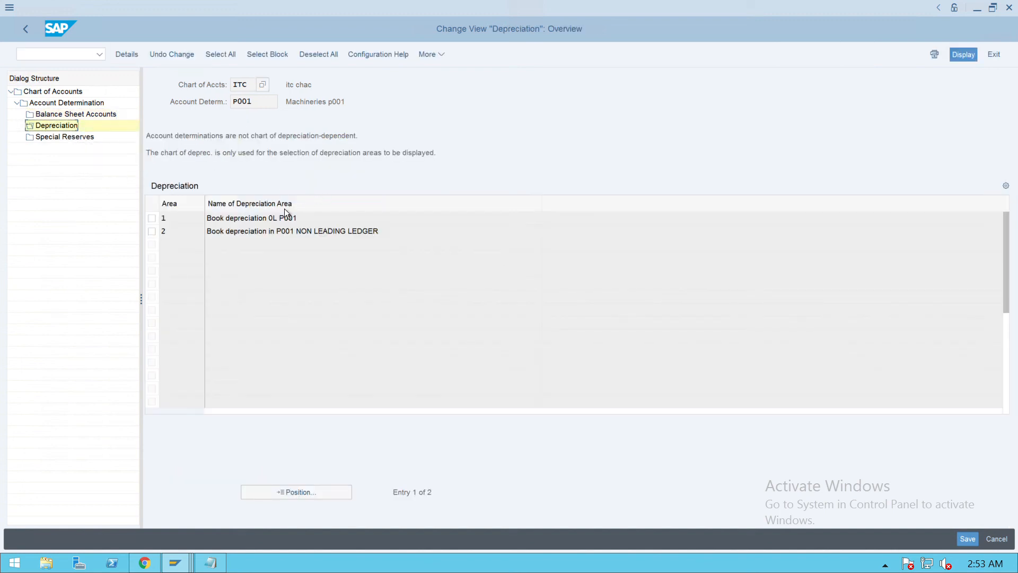
double_click(254, 227)
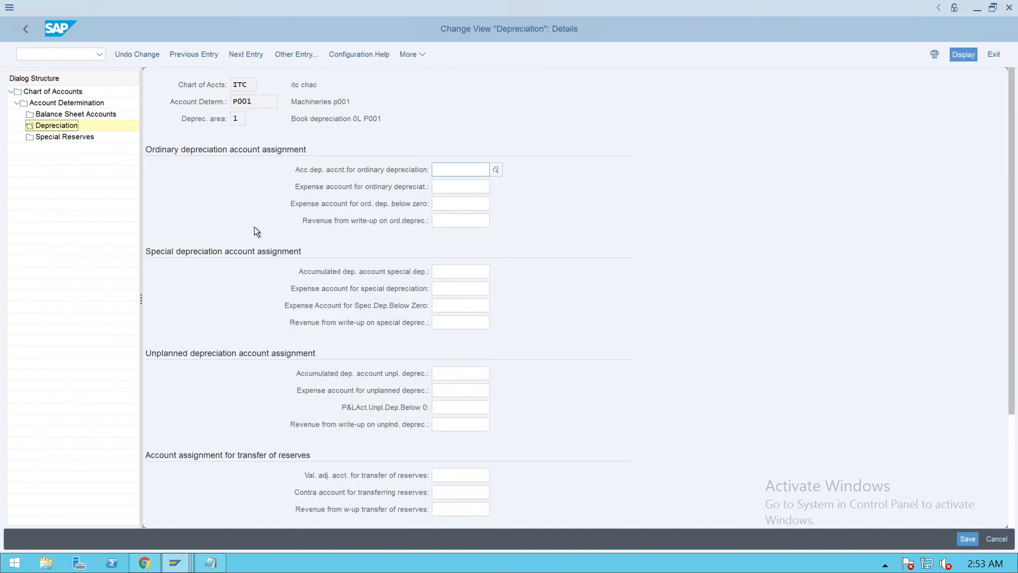
text(1)
key(Down)
key(Tab)
text(4)
key(Down)
key(Tab)
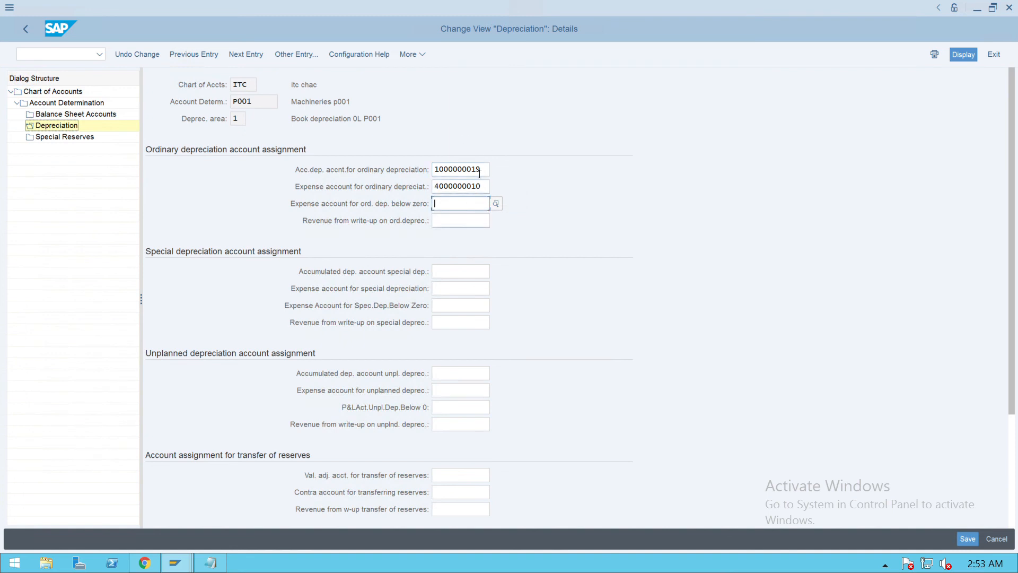
drag(485, 171, 396, 174)
key(ctrl+c)
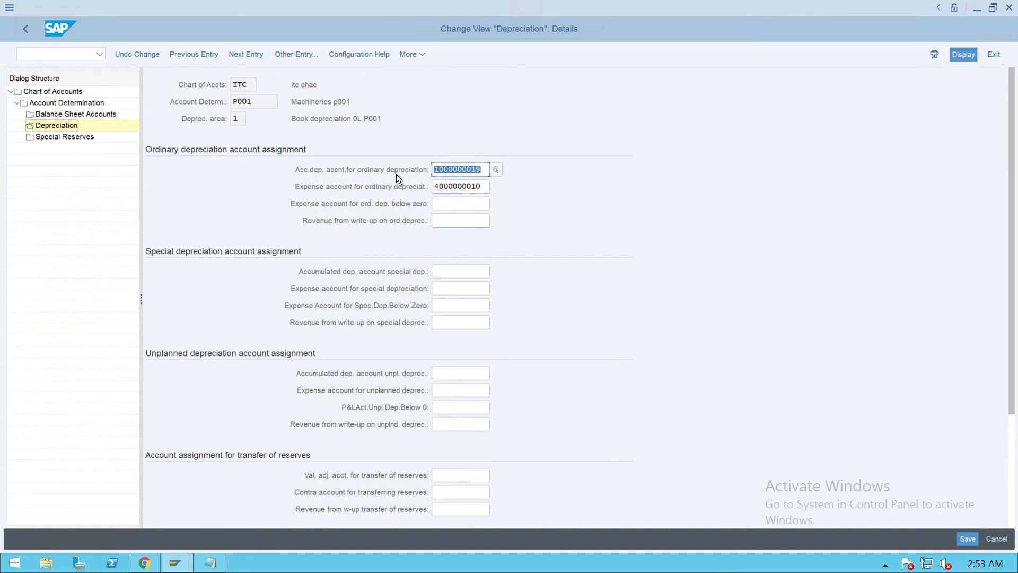
click(396, 174)
key(alt+Tab)
key(ctrl+v)
key(Return)
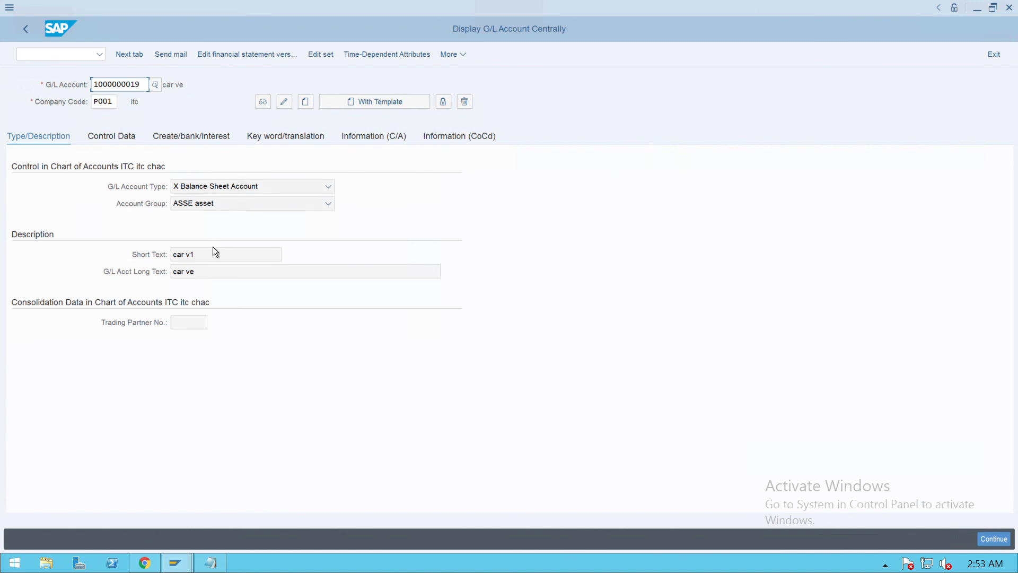
click(287, 106)
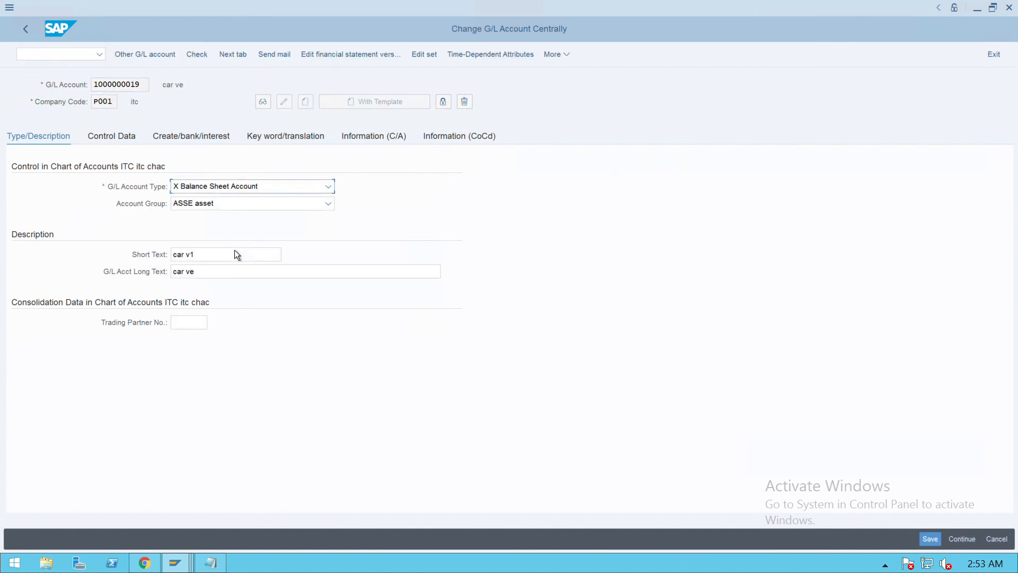
click(223, 249)
key(Down)
key(Tab)
key(Down)
key(Down)
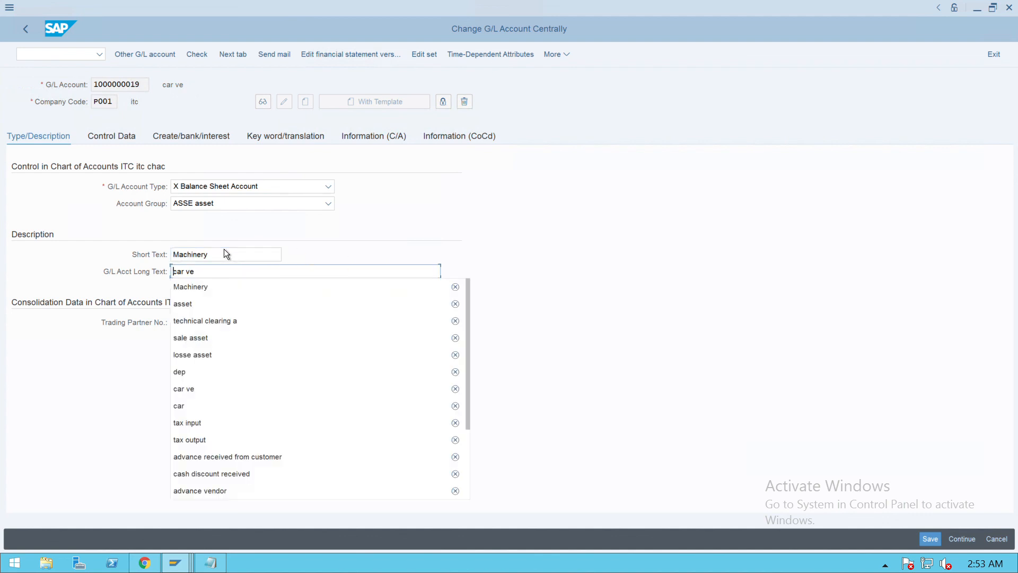
key(Tab)
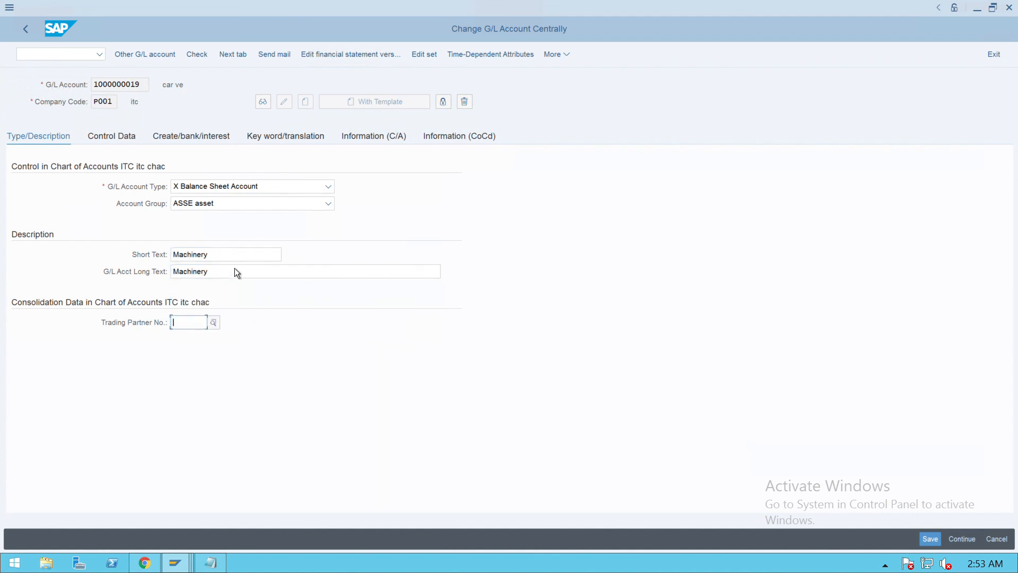
click(232, 260)
text(a)
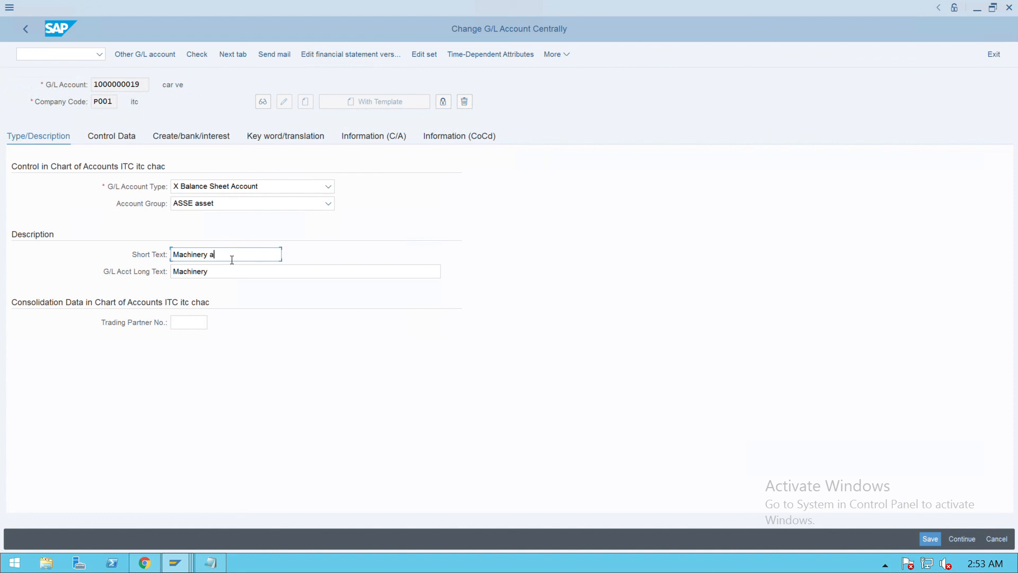
text(c)
click(233, 277)
text(a)
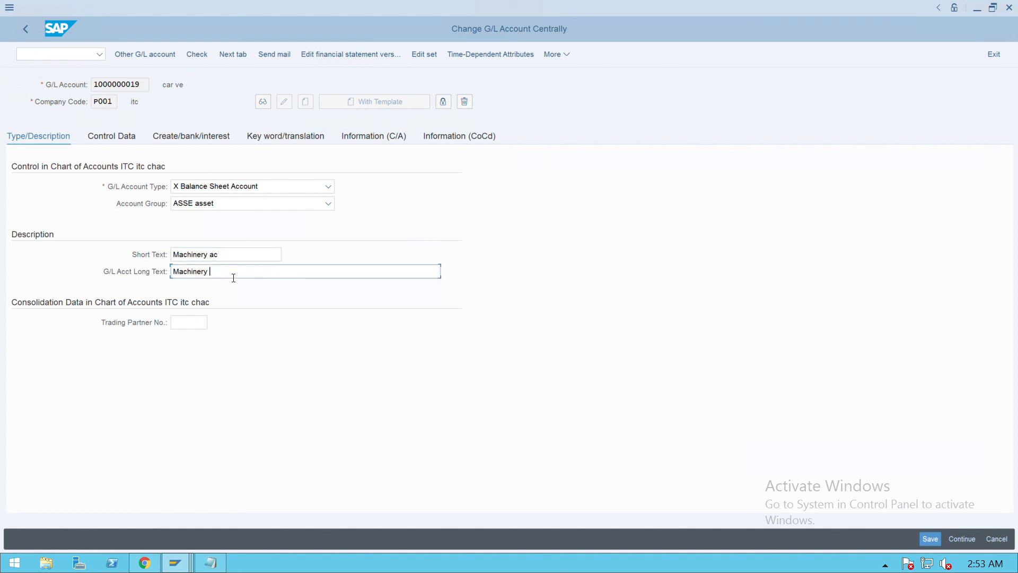
text(c)
click(122, 144)
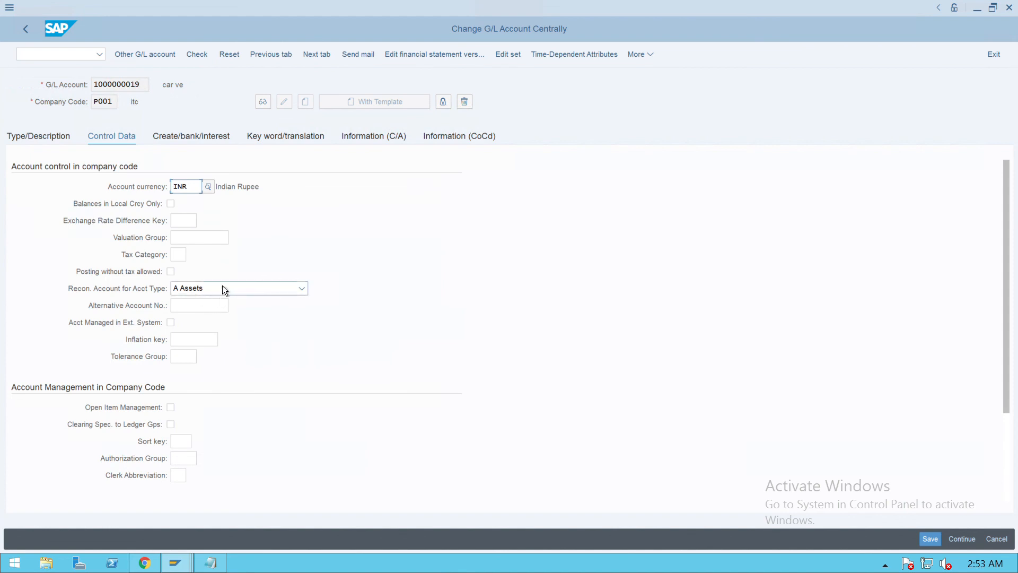
click(194, 142)
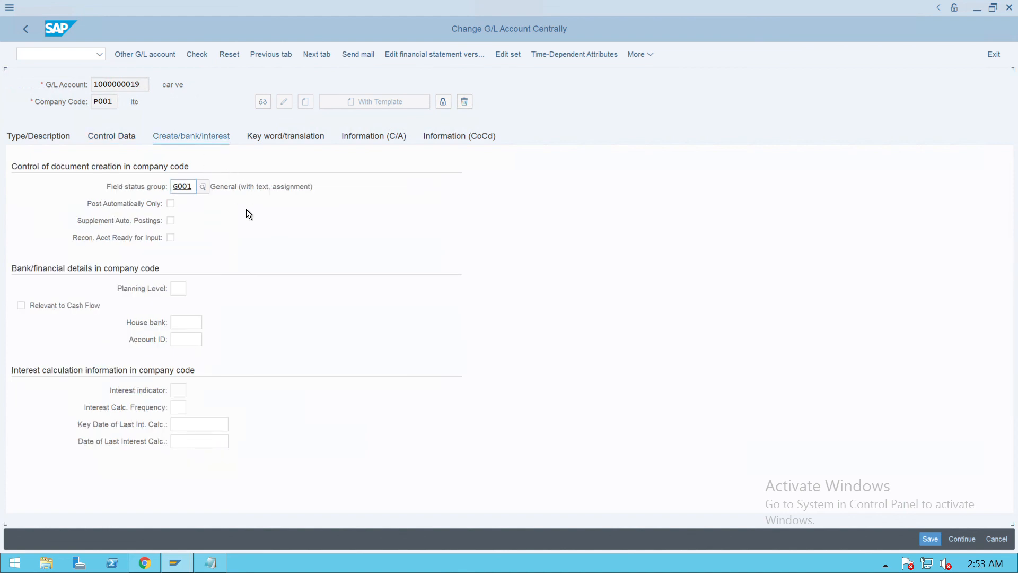
key(Down)
key(Down)
key(Tab)
click(929, 538)
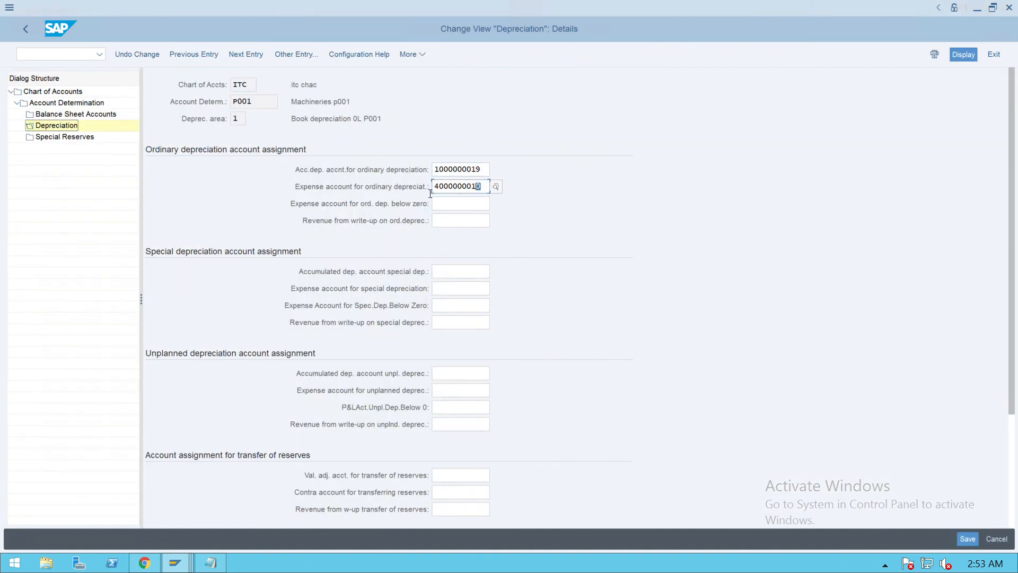
drag(430, 194, 394, 195)
key(ctrl+c)
click(393, 194)
key(alt+Tab)
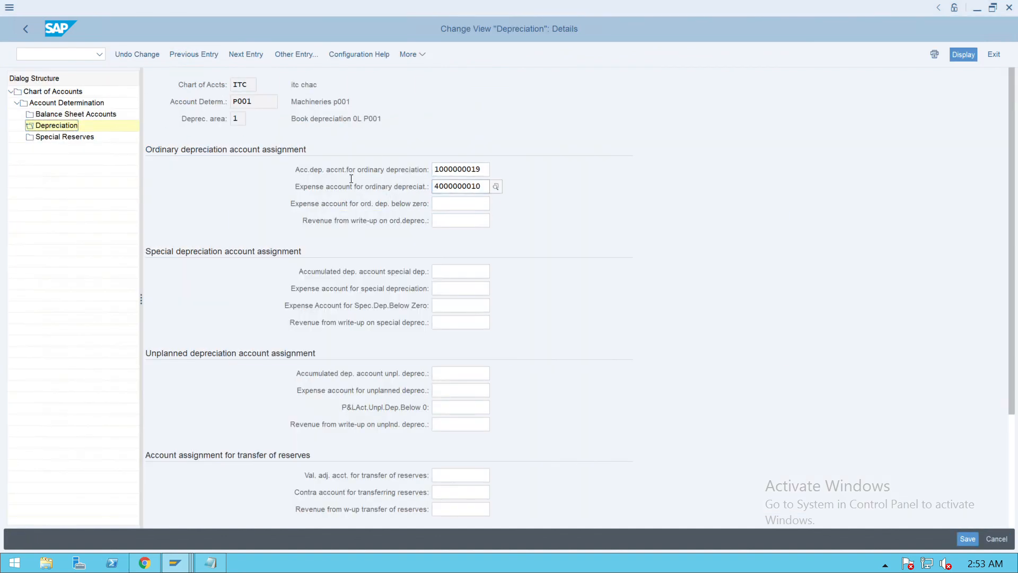
key(ctrl+v)
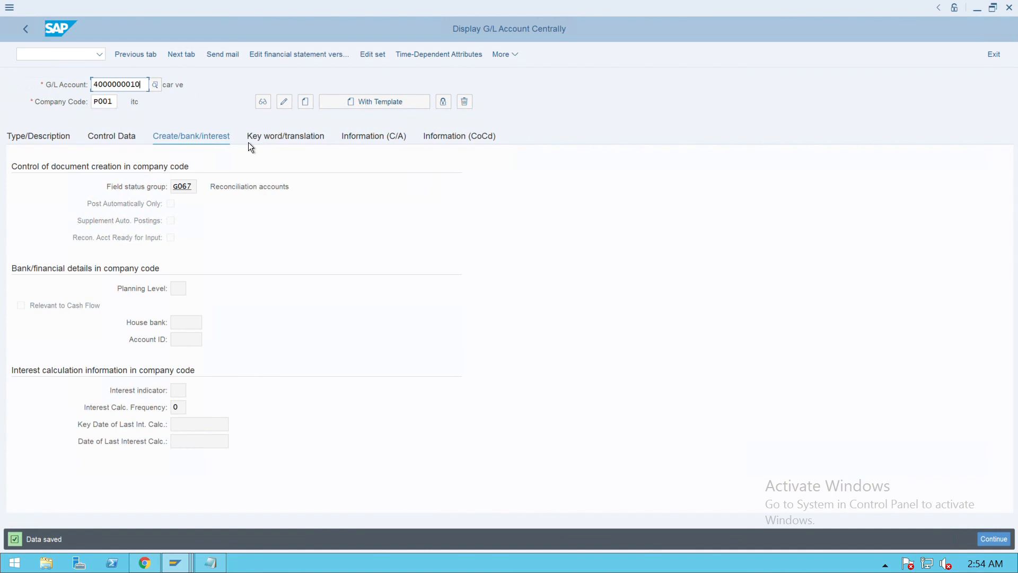
key(Return)
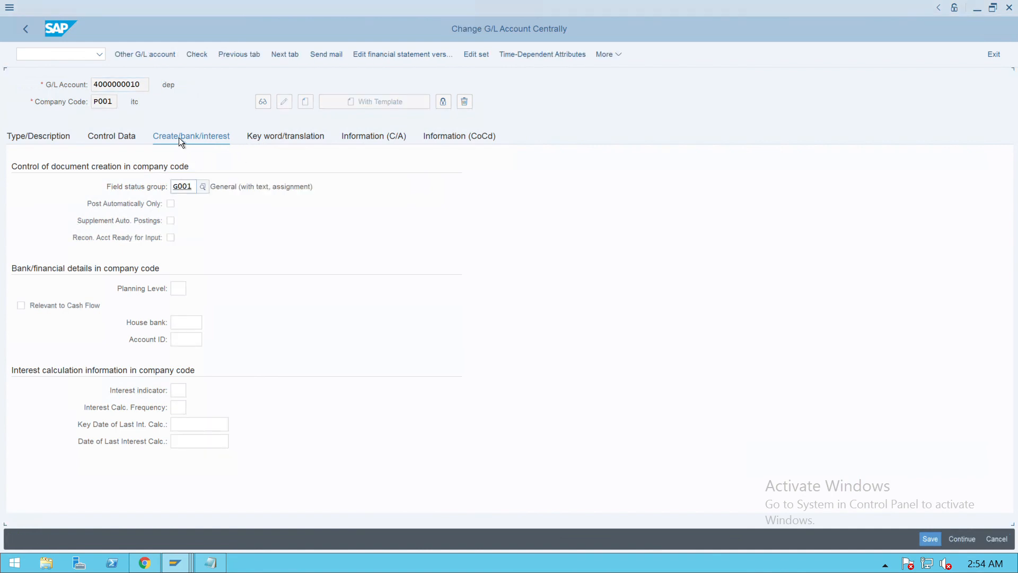
click(119, 142)
click(202, 142)
click(104, 142)
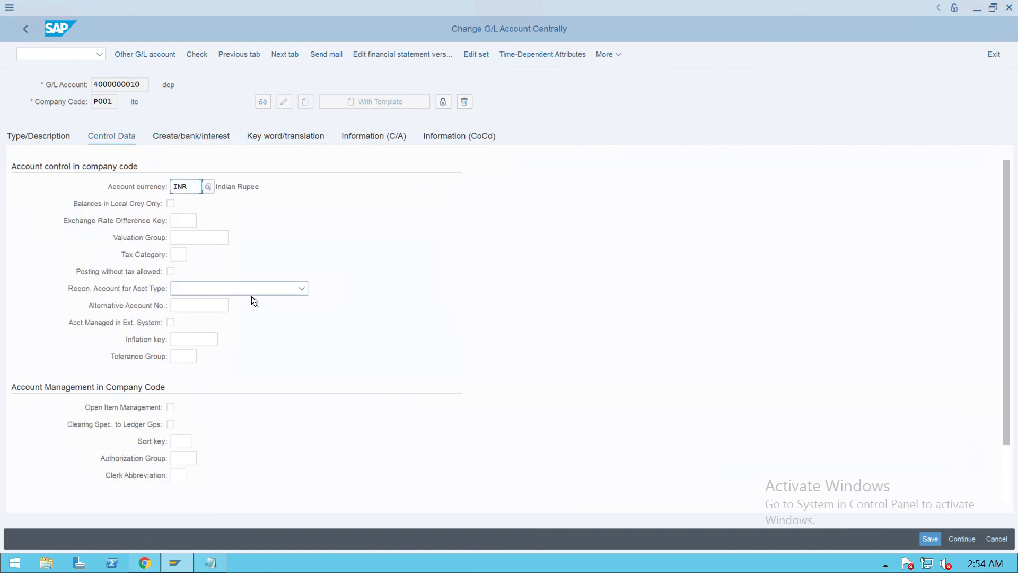
click(66, 143)
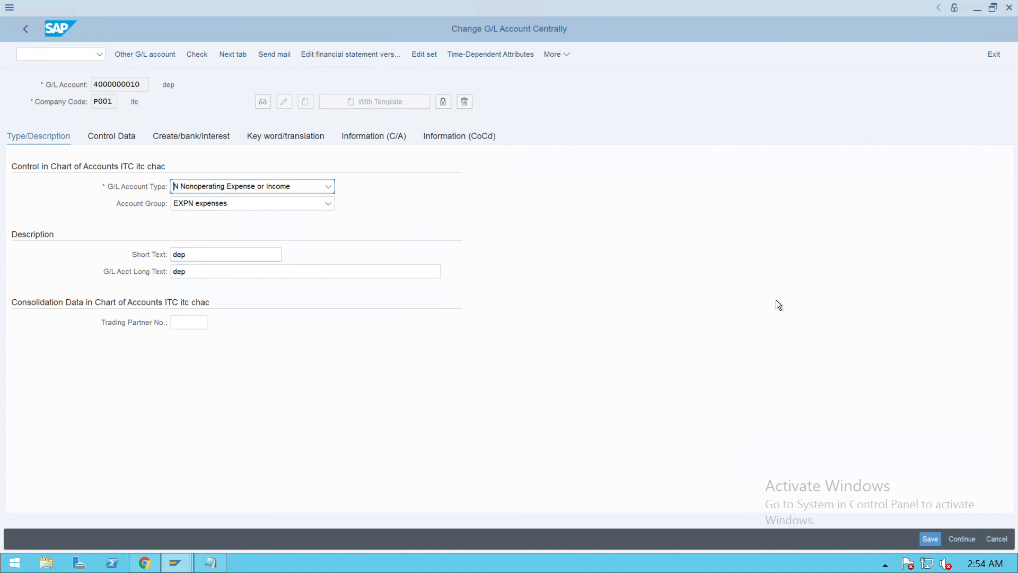
Step: Return to the depreciation details for area 1 and save the ordinary depreciation account assignments
key(alt+Tab)
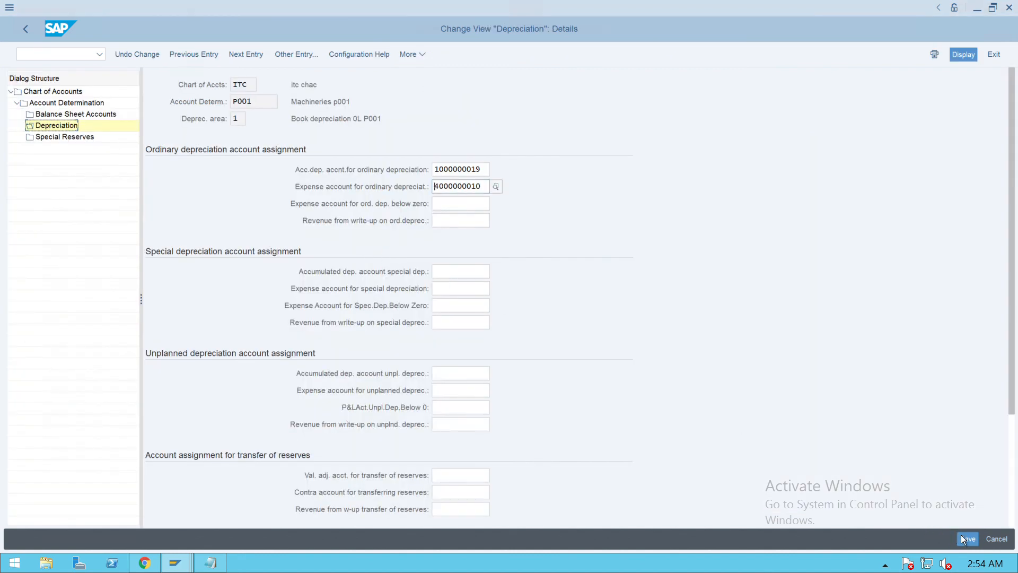
click(968, 539)
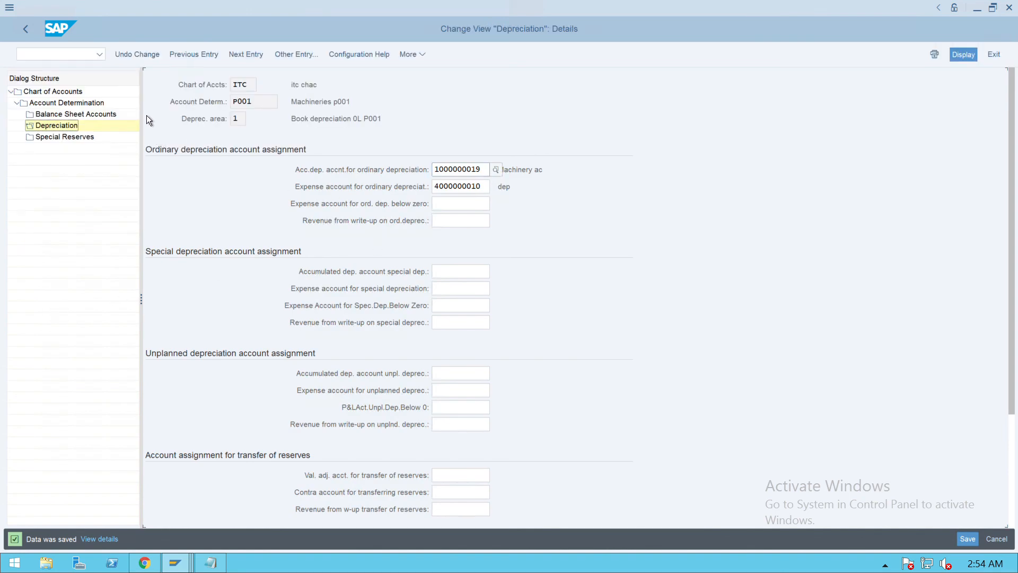
click(33, 36)
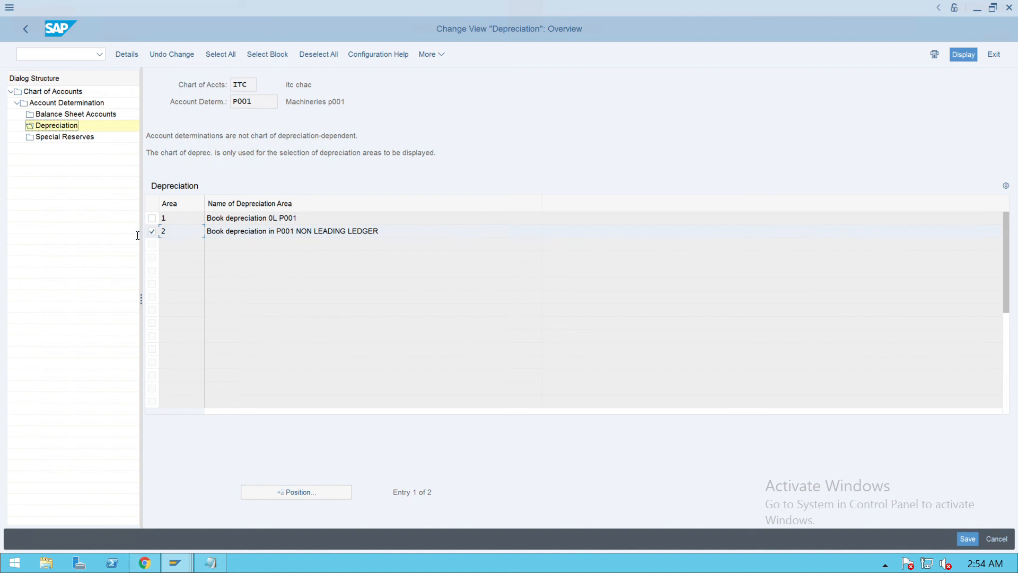
double_click(71, 114)
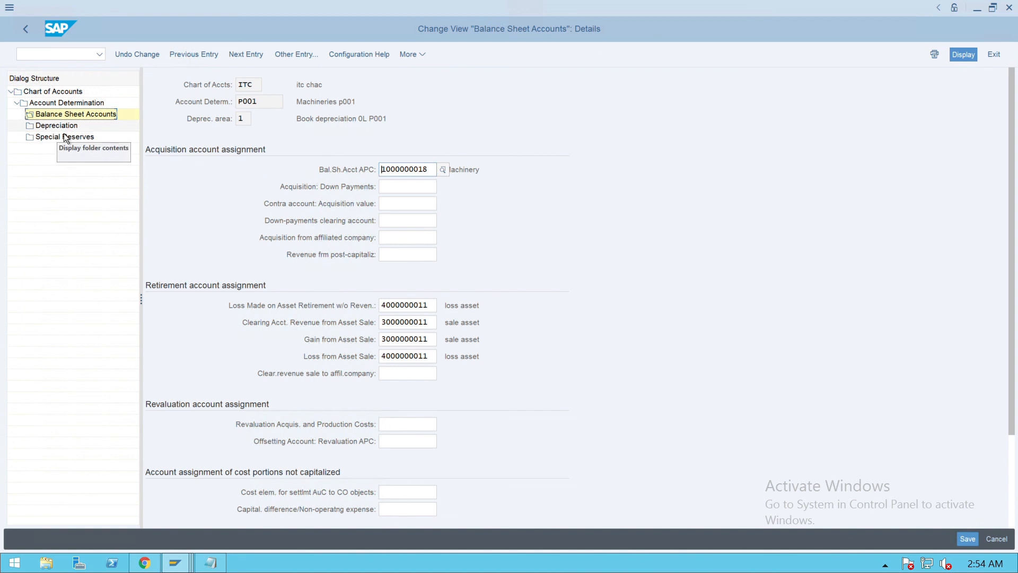
click(258, 63)
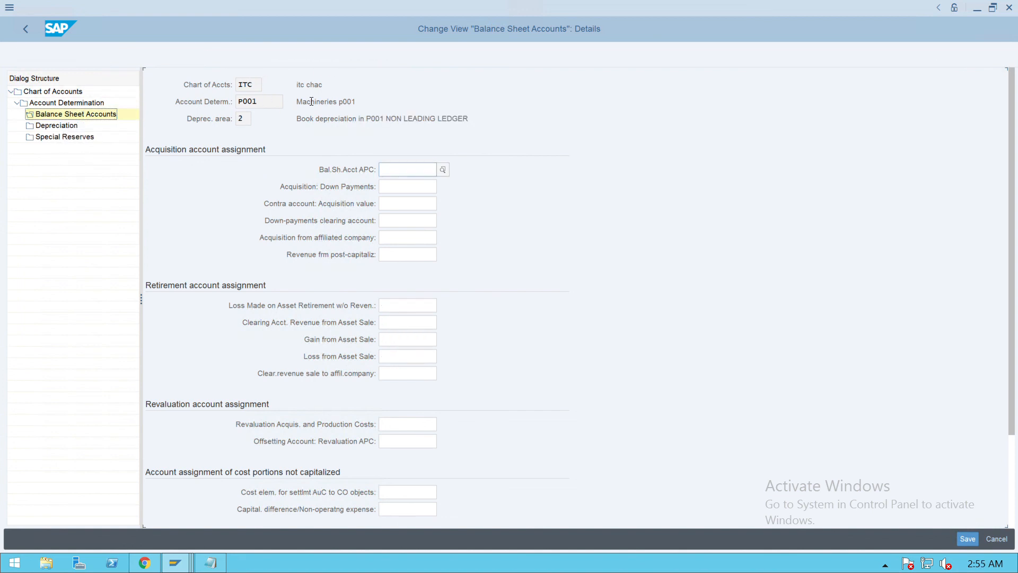
click(397, 173)
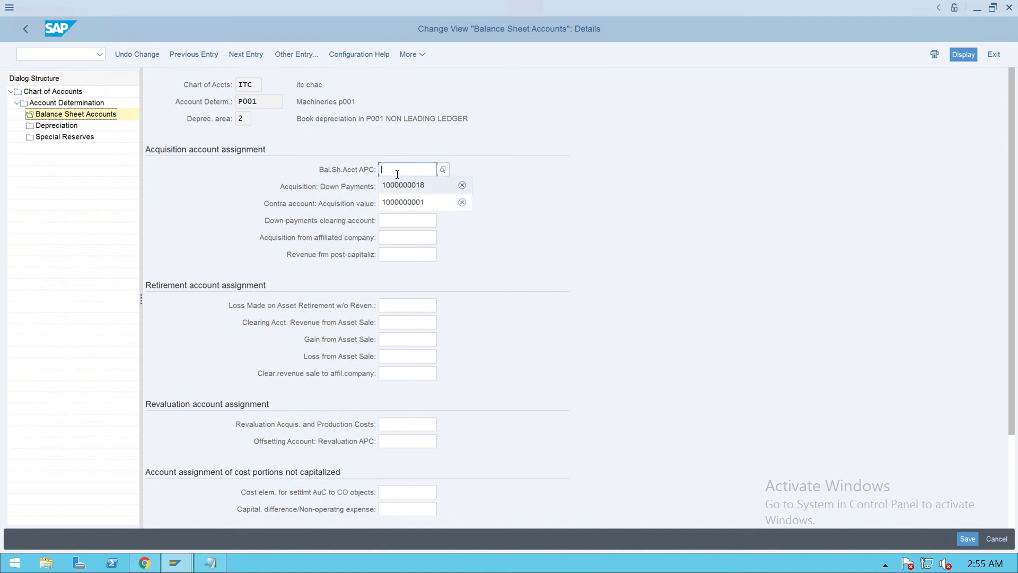
key(Tab)
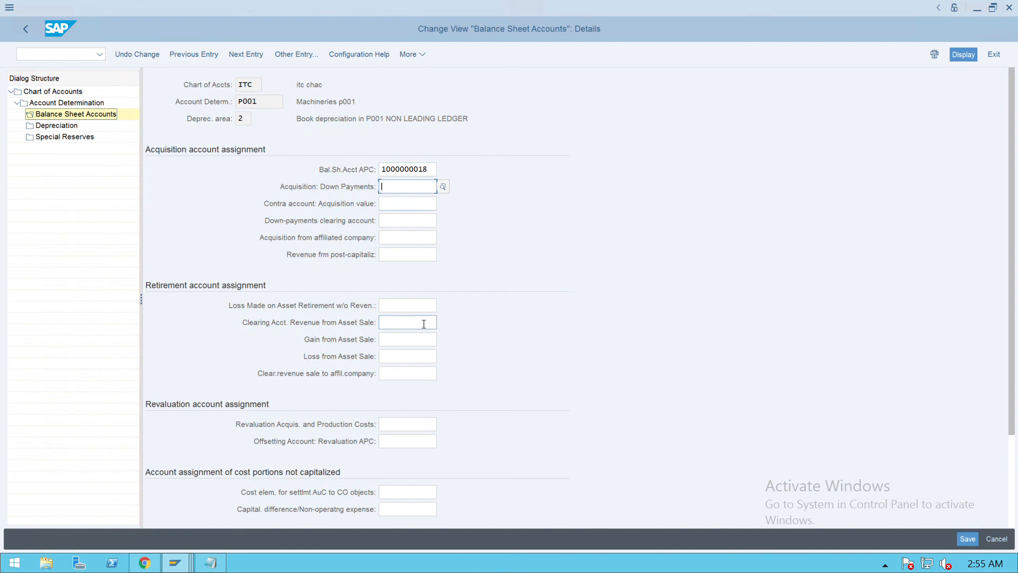
click(406, 308)
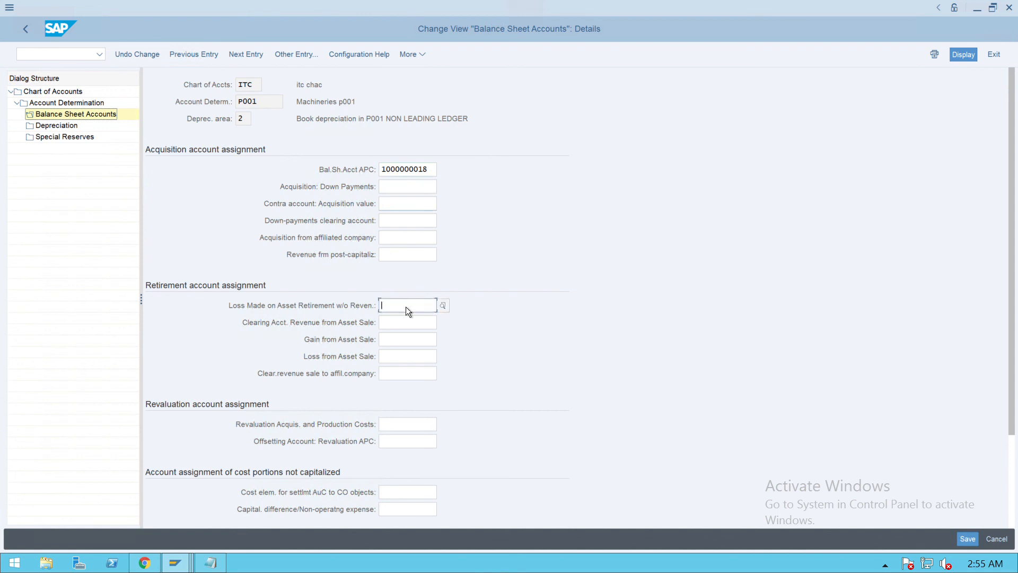
key(Down)
key(Tab)
key(Down)
key(Tab)
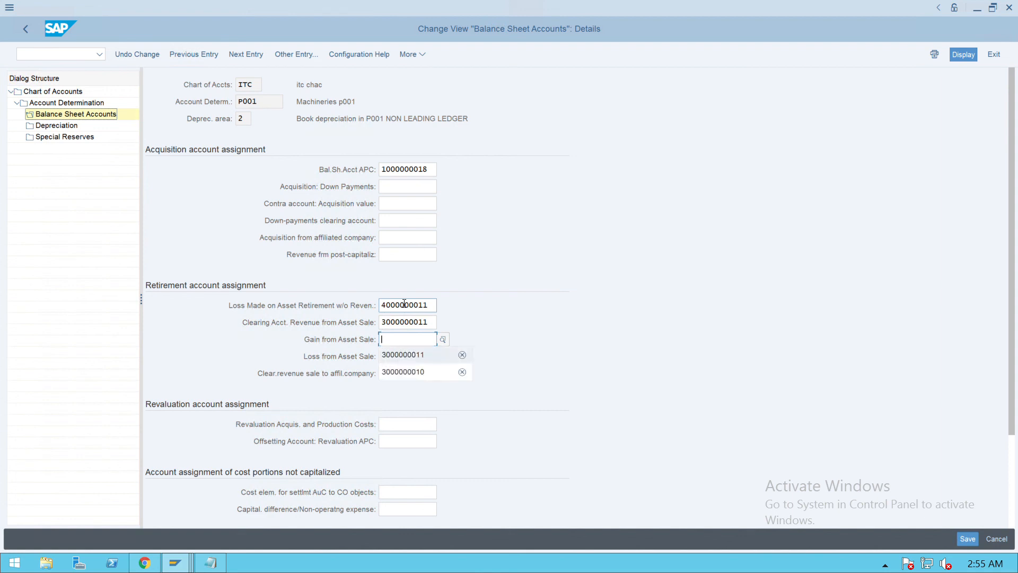
key(Down)
key(Tab)
key(Down)
key(Tab)
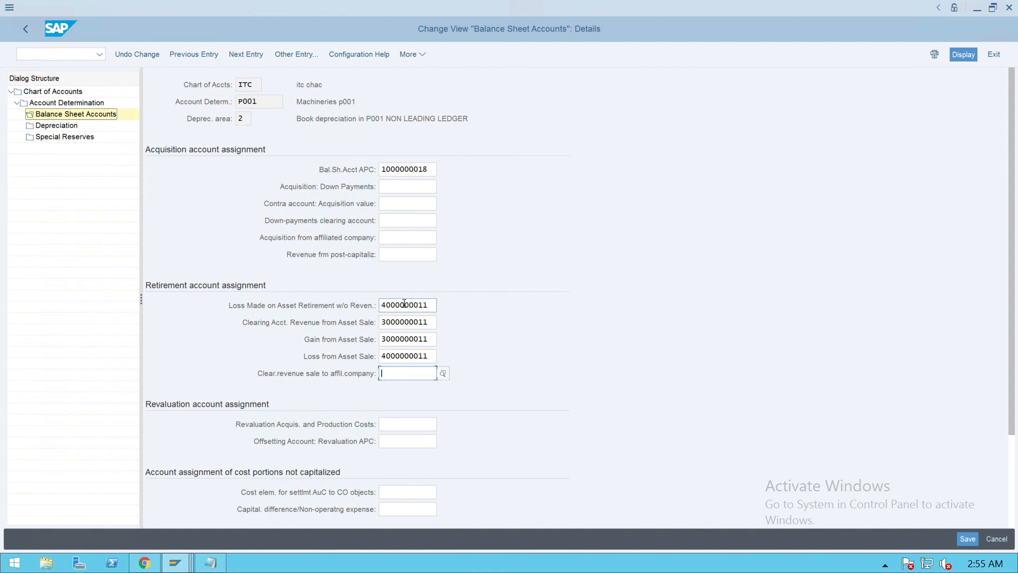
double_click(80, 132)
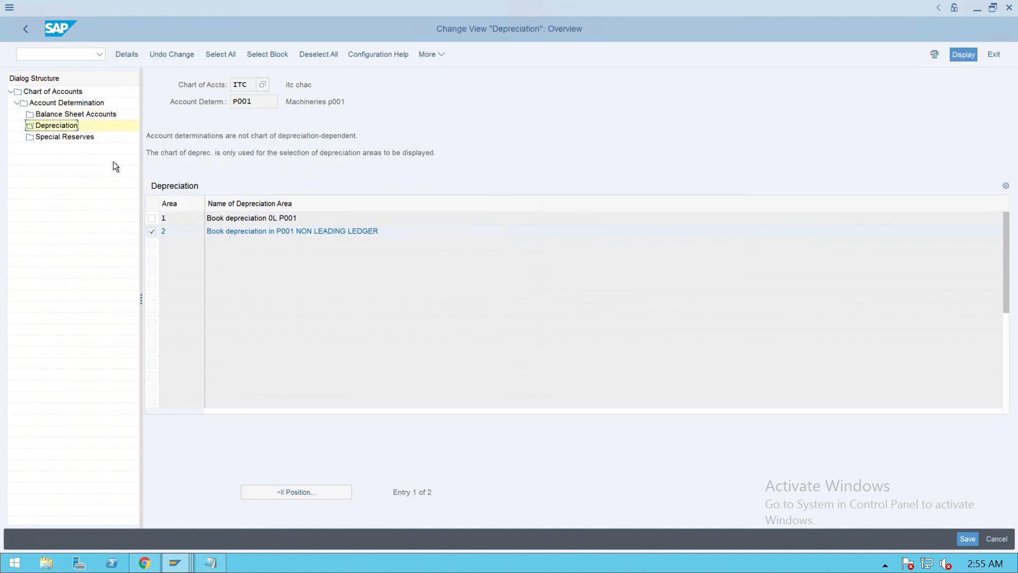
click(159, 235)
double_click(264, 237)
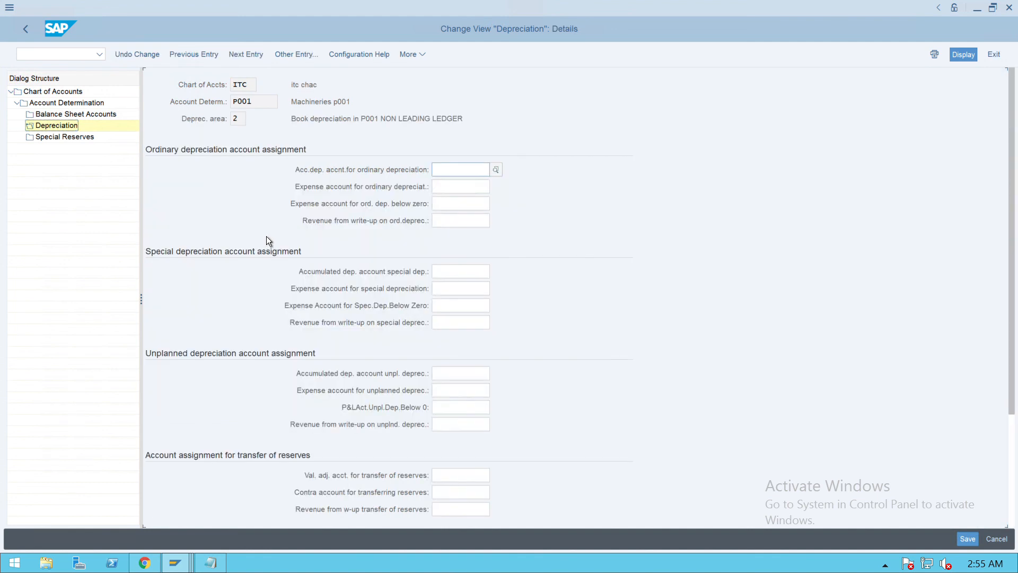
key(BackSpace)
key(Down)
key(Tab)
key(BackSpace)
key(Down)
key(Tab)
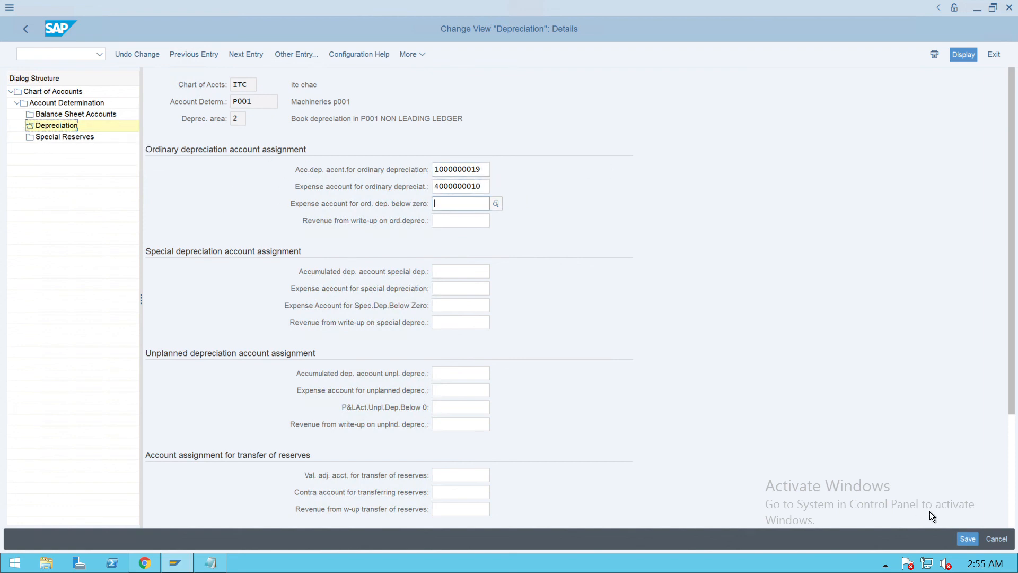
click(968, 539)
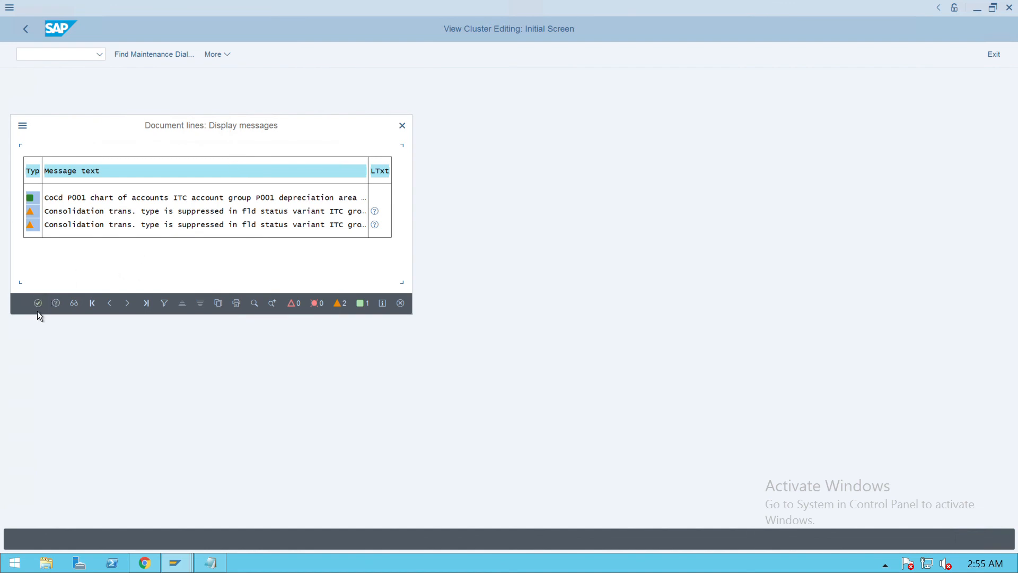
click(39, 308)
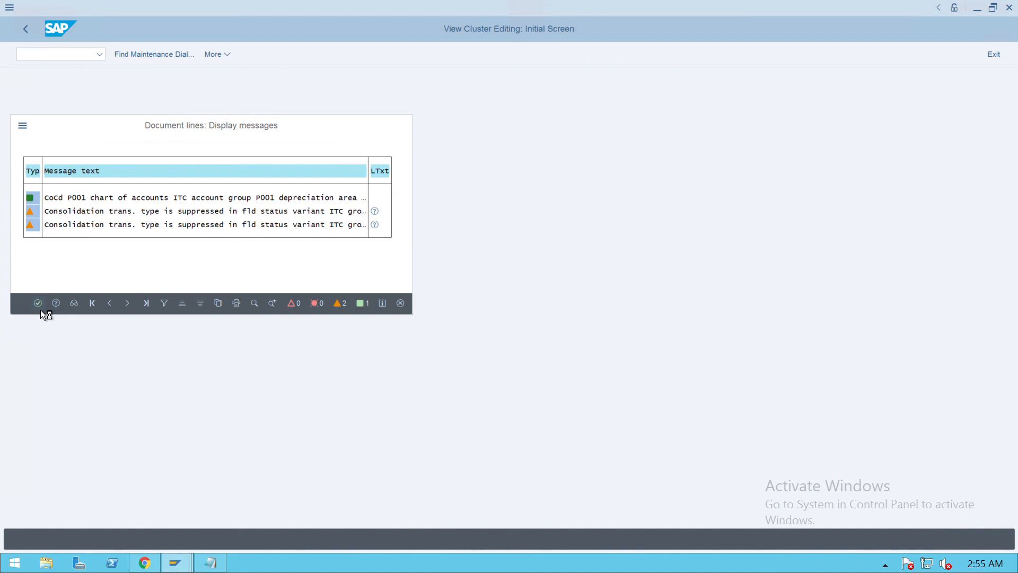